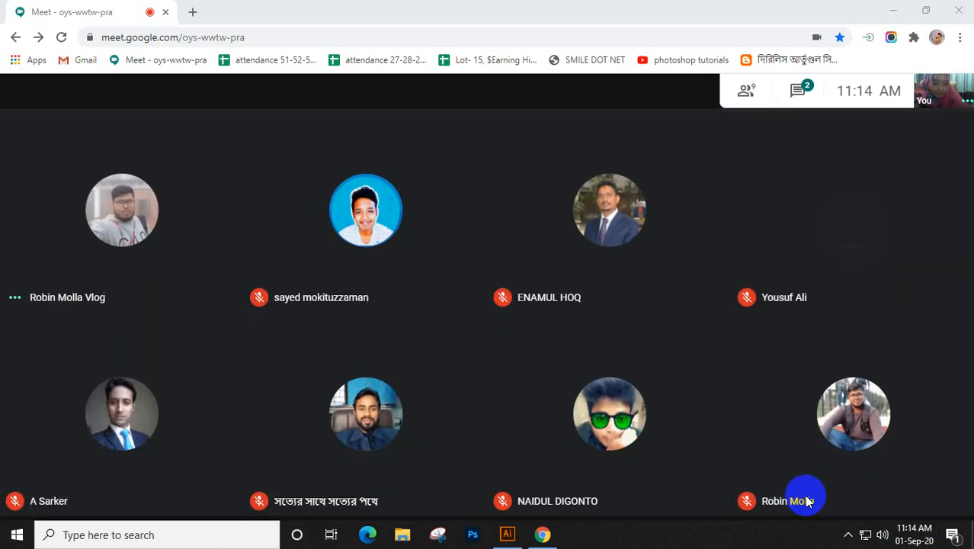
Present the entire screen to the meeting participants and hide the screen-sharing notice
mouse_move(915, 494)
click(881, 495)
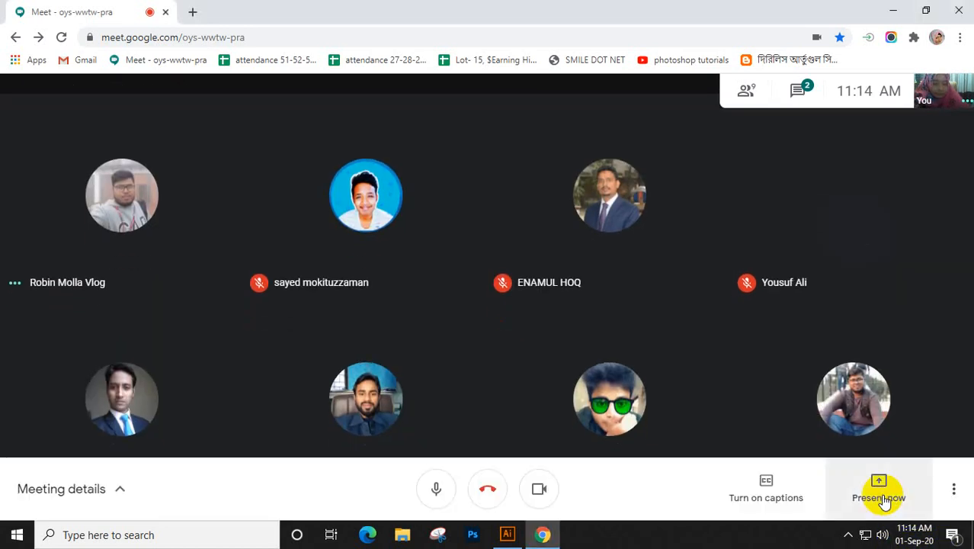
click(880, 491)
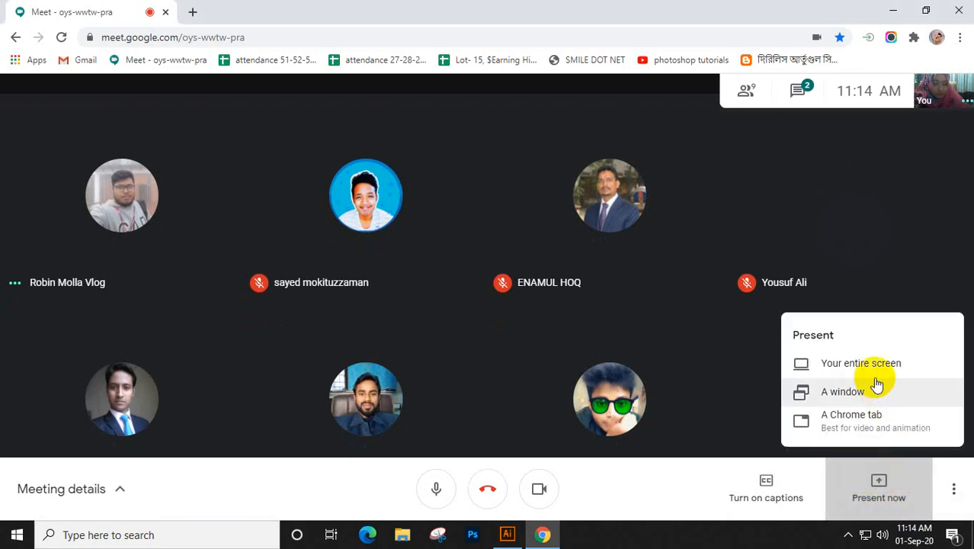
click(871, 366)
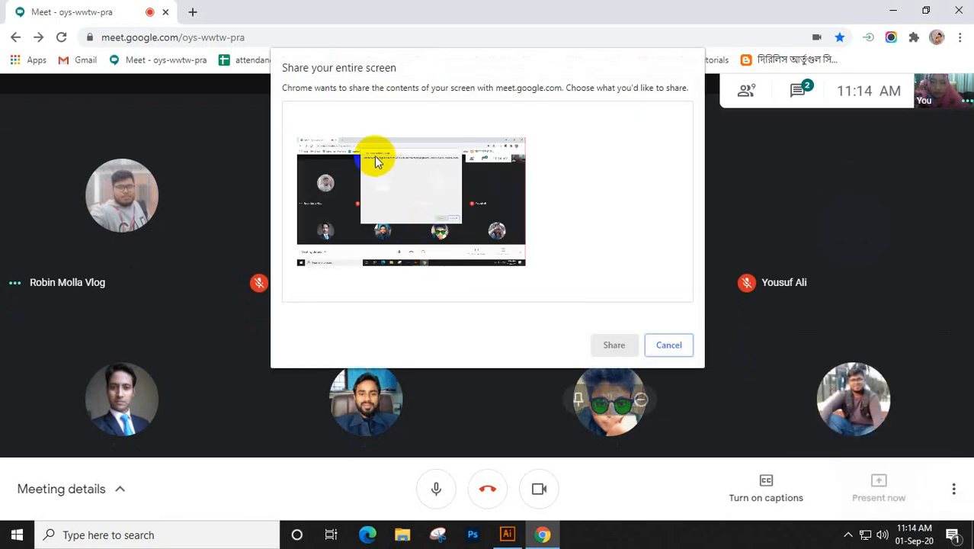
click(607, 344)
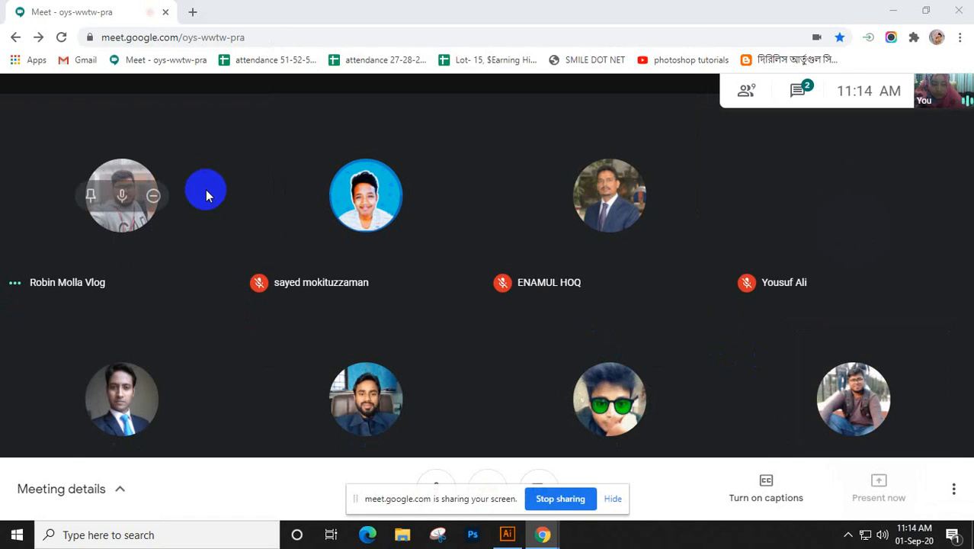
click(612, 498)
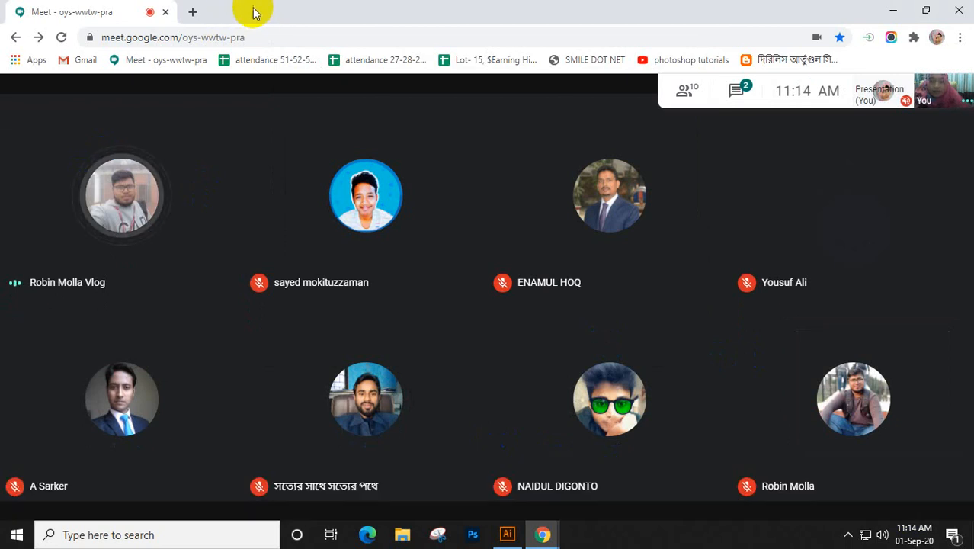
Open the Facebook group post link shared in the meeting chat and bring the loaded post into view
click(192, 14)
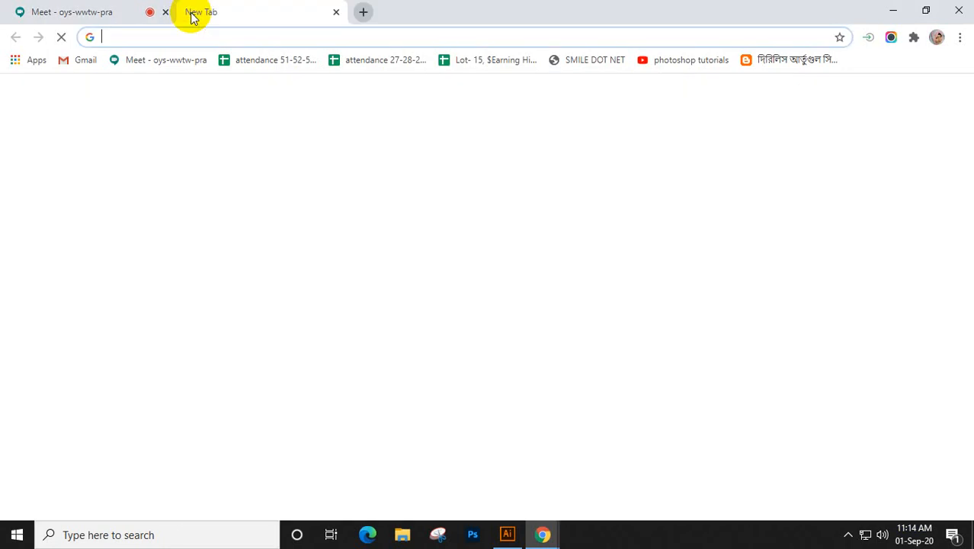
click(336, 12)
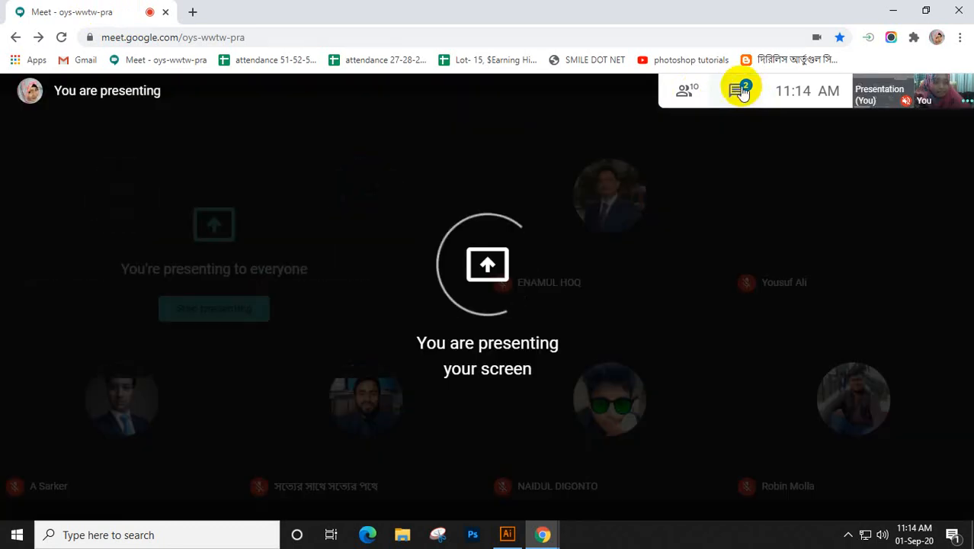
click(743, 92)
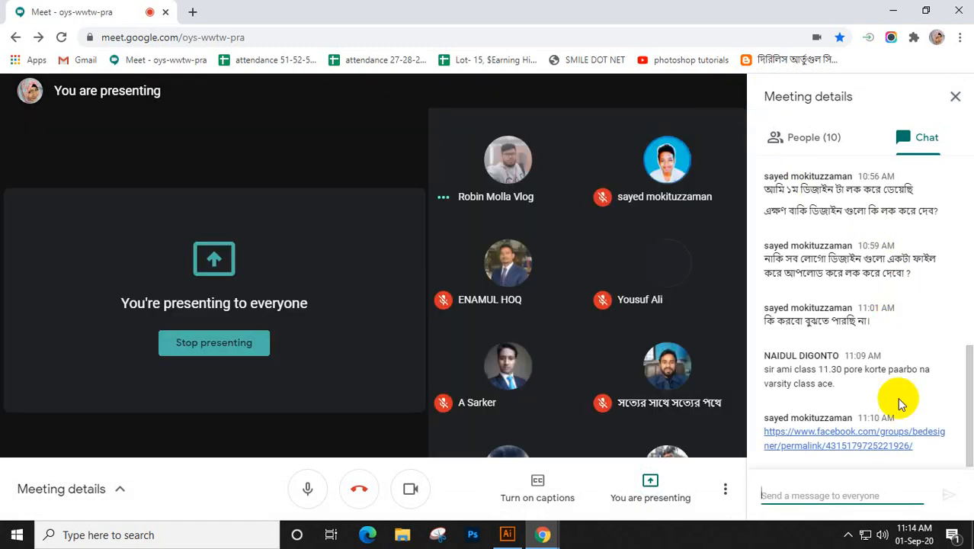
click(834, 437)
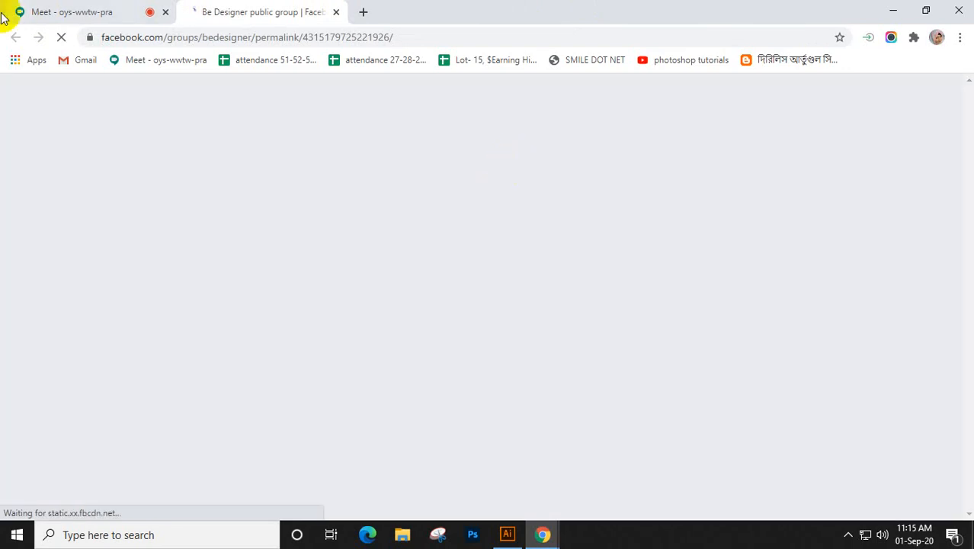
click(67, 13)
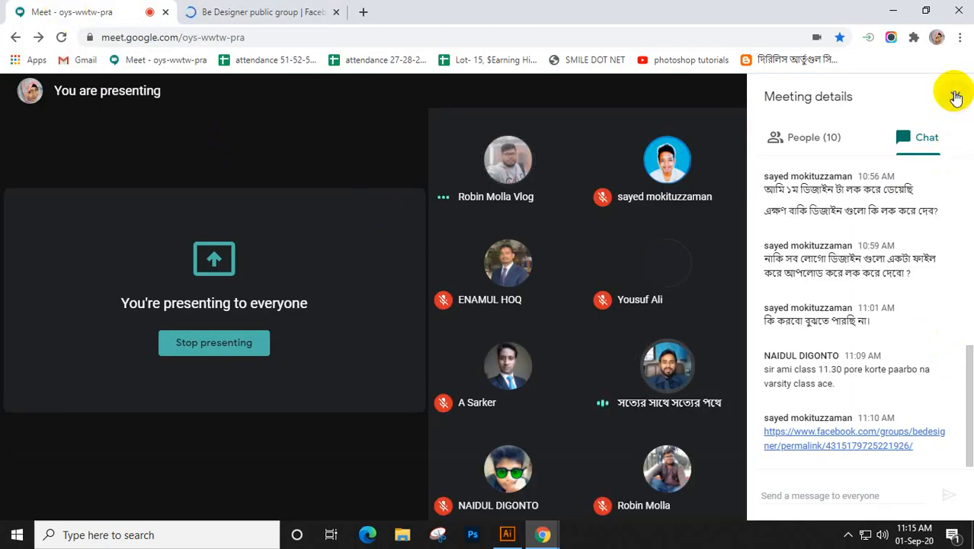
click(241, 14)
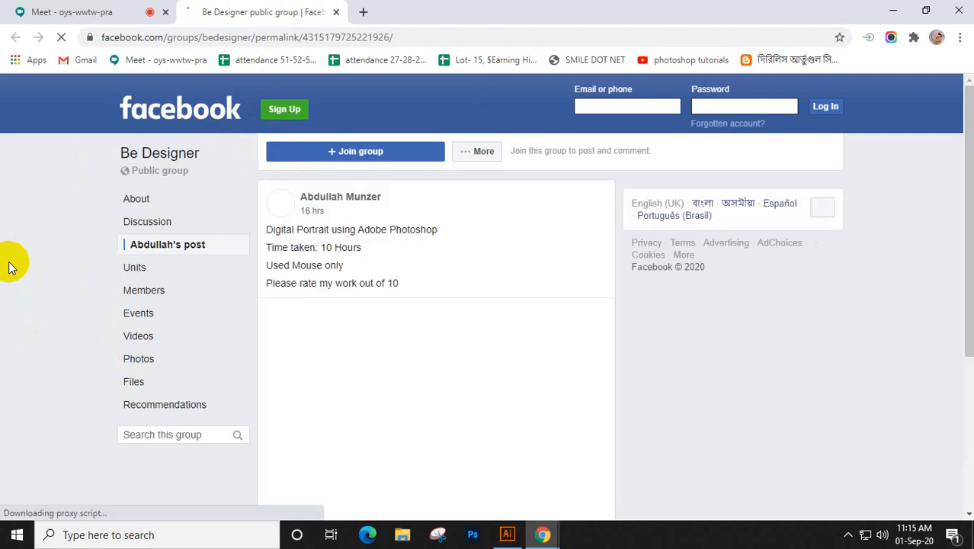
Look through the Be Designer group post, from its caption down to the end of the digital portrait
scroll(9, 267, down, 4)
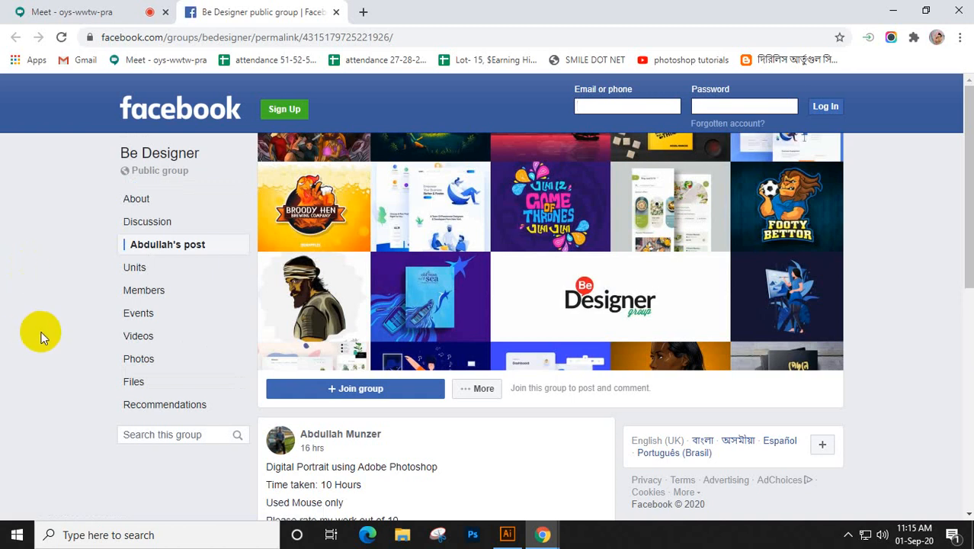
scroll(42, 335, down, 3)
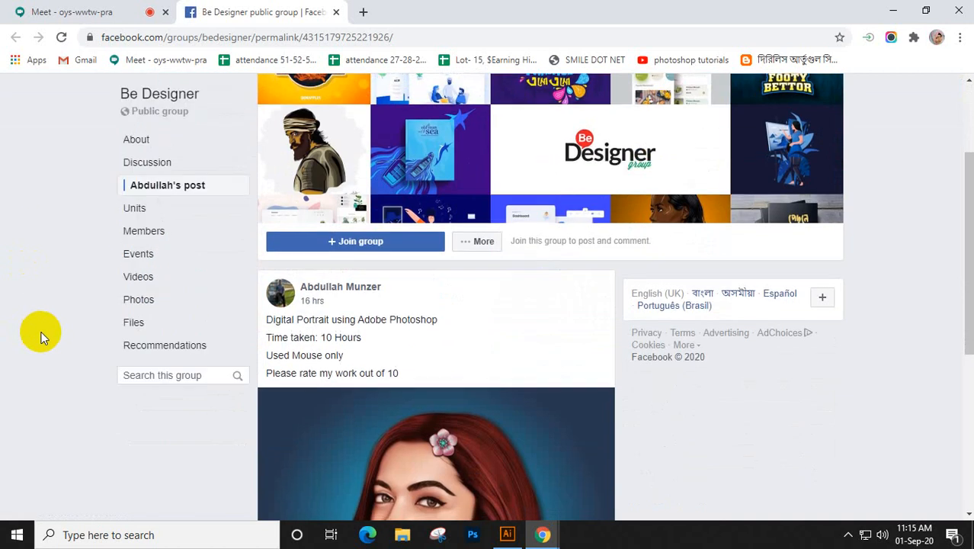
scroll(42, 336, down, 1)
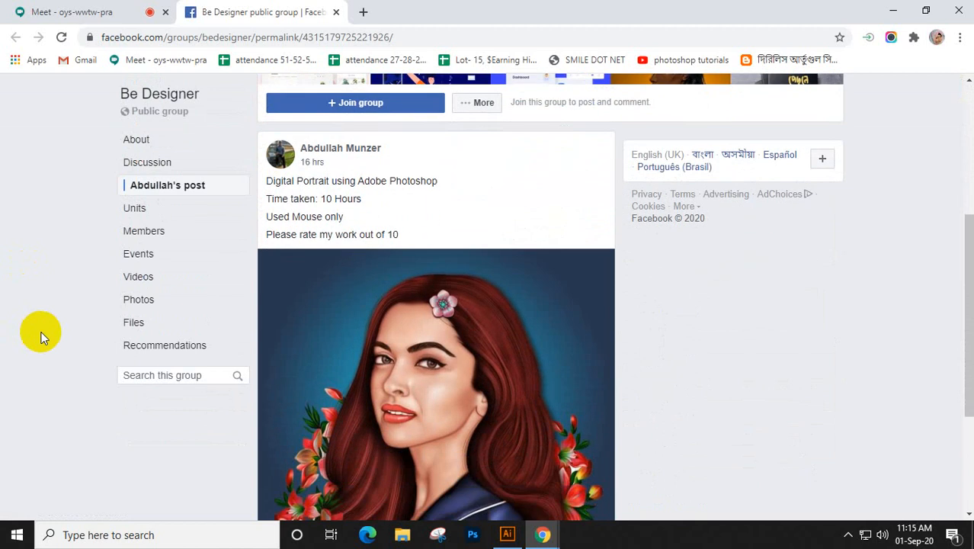
scroll(42, 336, down, 1)
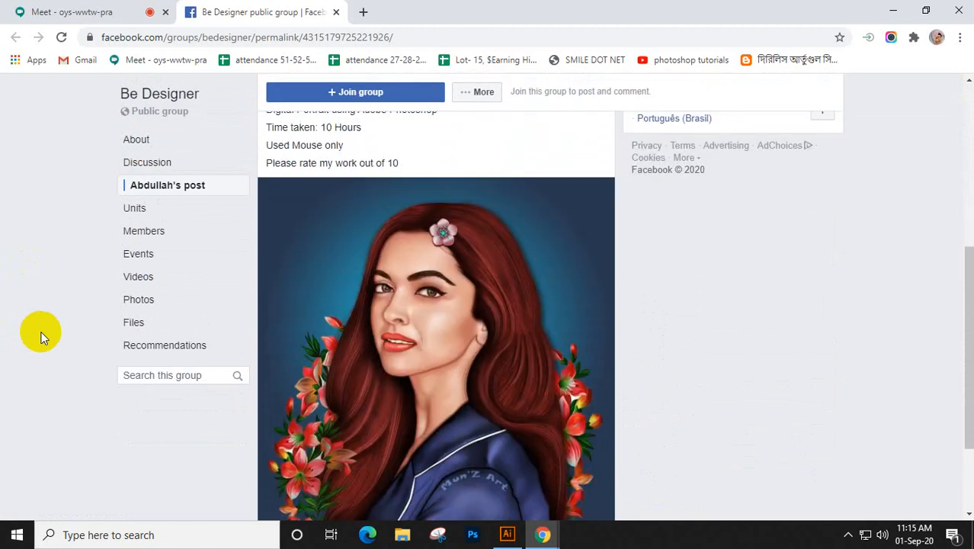
scroll(42, 335, down, 2)
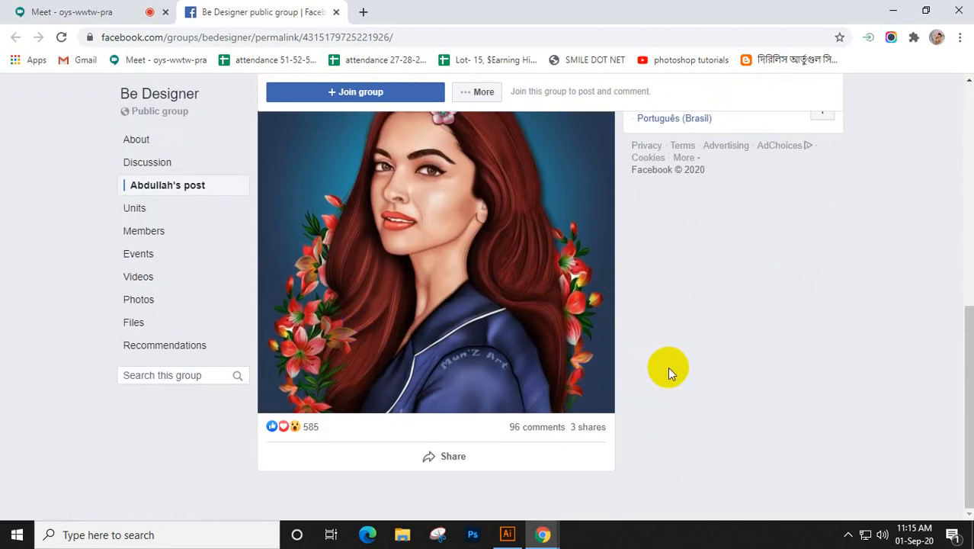
Highlight "10 Hours" and "Used Mouse" in the portrait post's caption to point them out, and clear the highlighting
scroll(621, 391, up, 2)
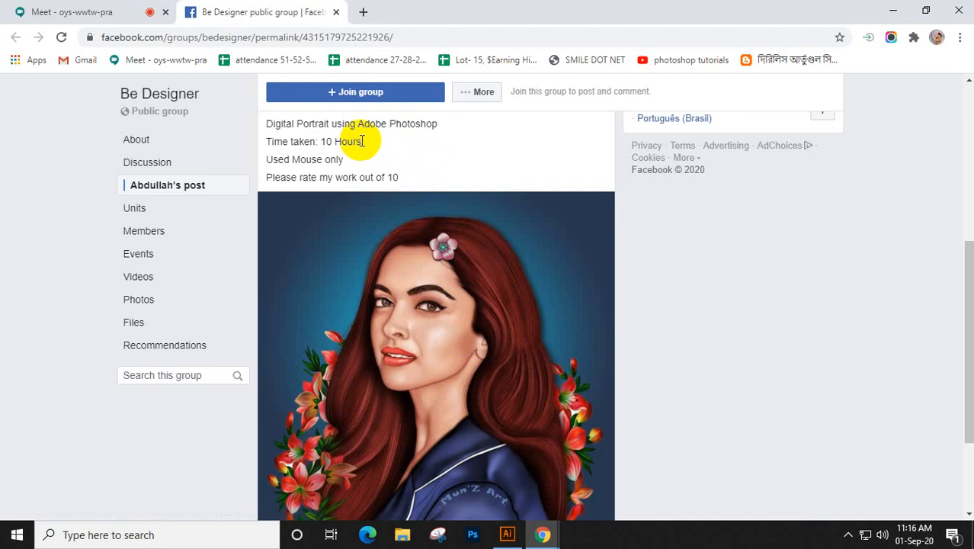
drag(364, 141, 324, 144)
drag(266, 160, 323, 160)
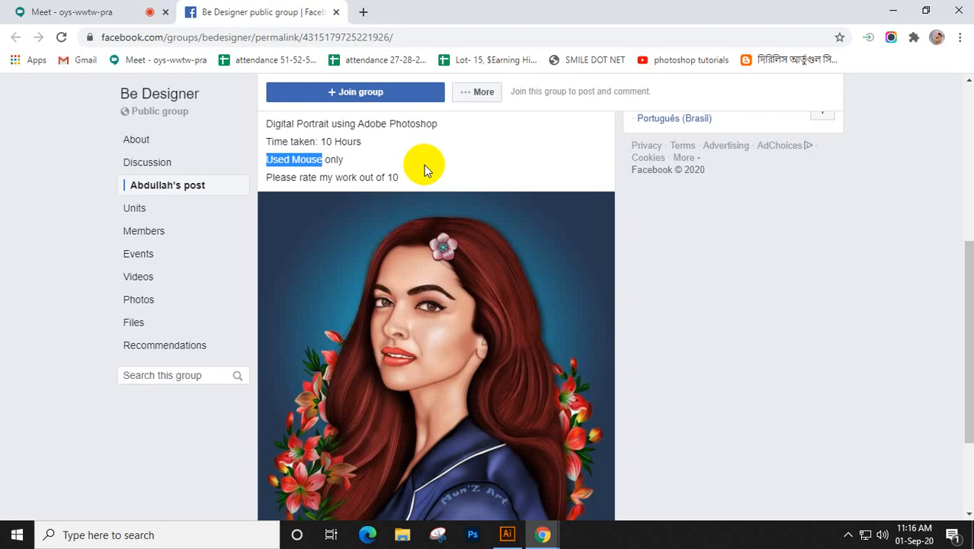
click(336, 143)
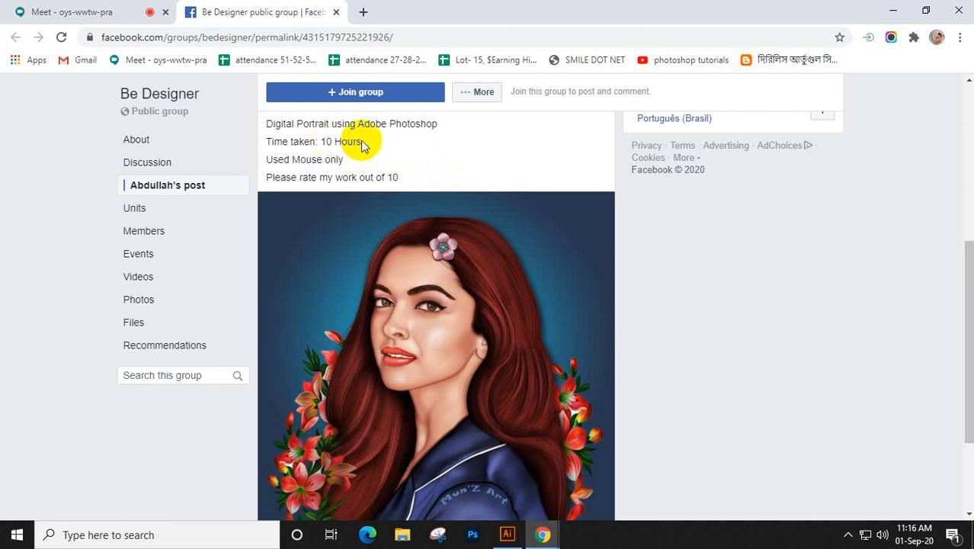
drag(361, 144, 326, 143)
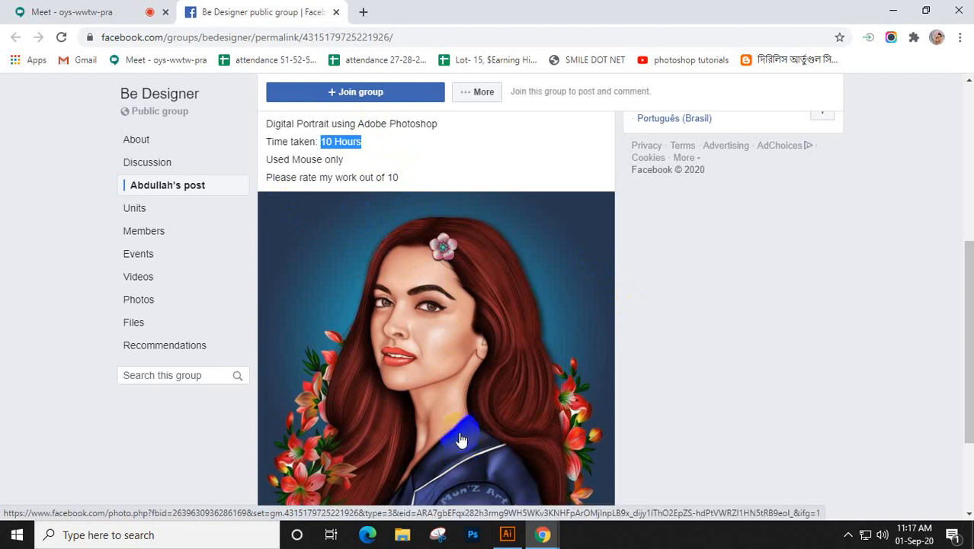
click(370, 146)
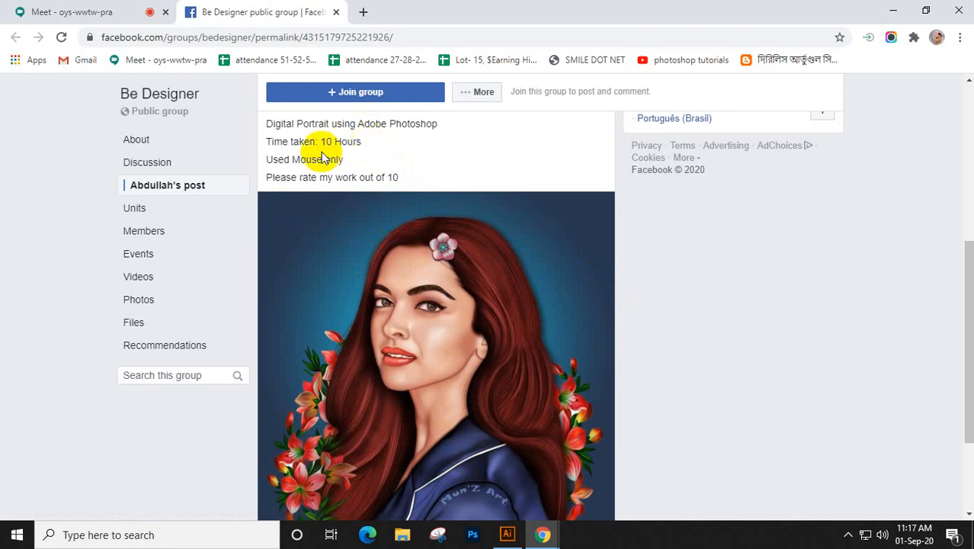
Review the whole portrait and point out the time taken in its caption by briefly highlighting it again
scroll(373, 275, down, 2)
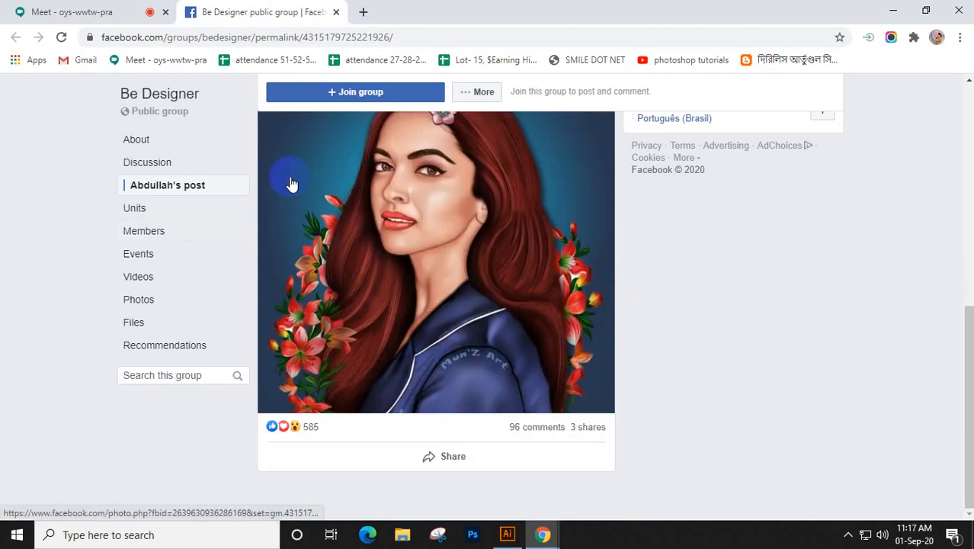
scroll(523, 252, up, 2)
scroll(528, 259, up, 2)
click(358, 286)
mouse_move(358, 286)
mouse_down()
mouse_move(334, 285)
mouse_move(324, 297)
mouse_move(356, 281)
mouse_up()
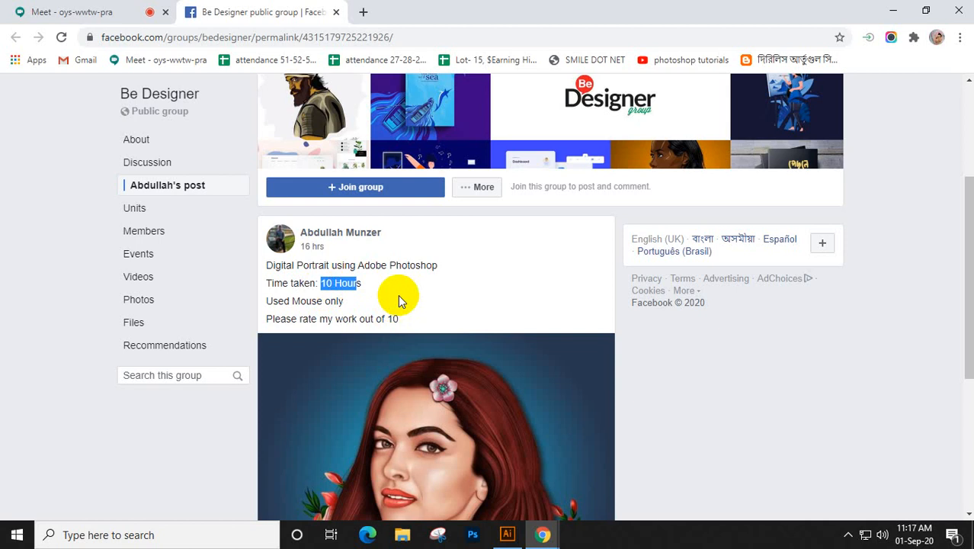
scroll(412, 300, down, 1)
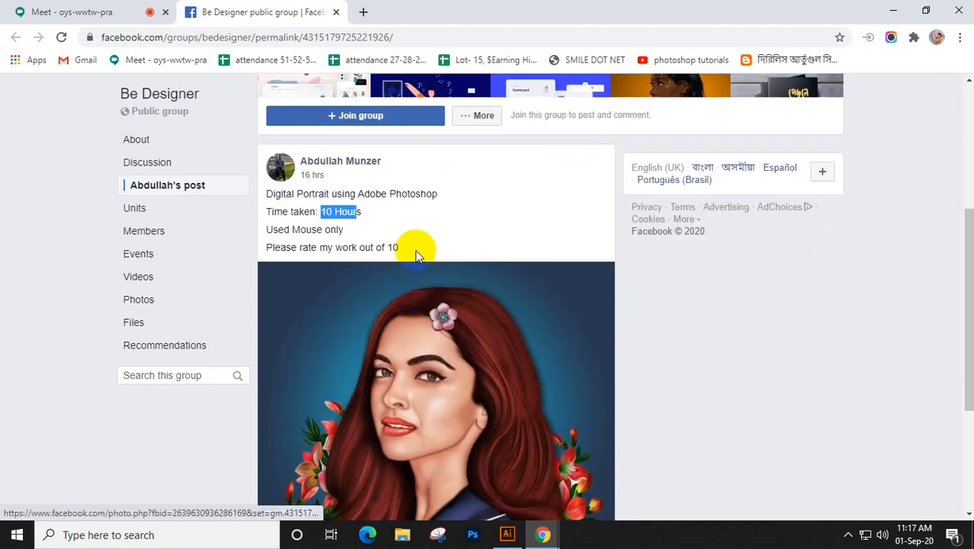
scroll(458, 221, down, 1)
click(335, 158)
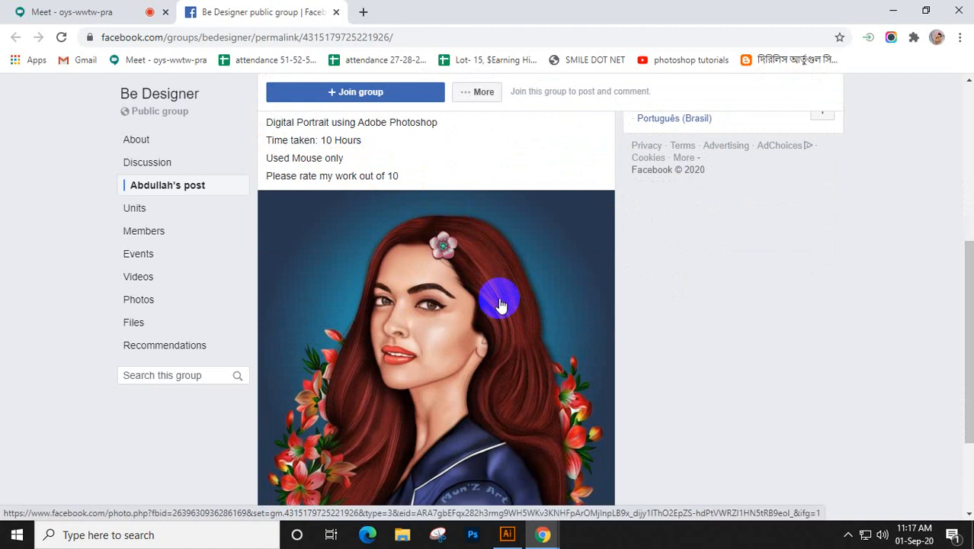
Examine the portrait's details, such as the face, hair, flowers and clothing
scroll(495, 373, down, 1)
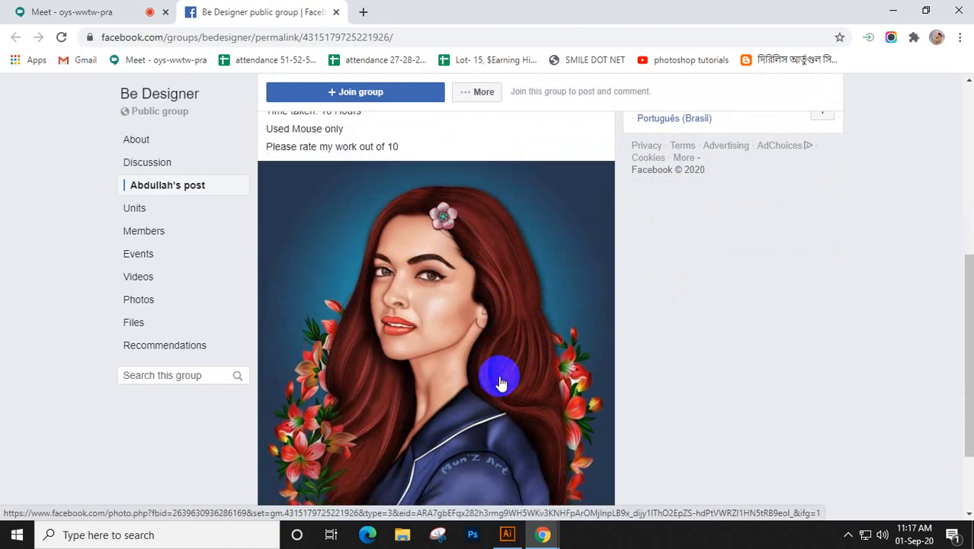
scroll(492, 362, up, 1)
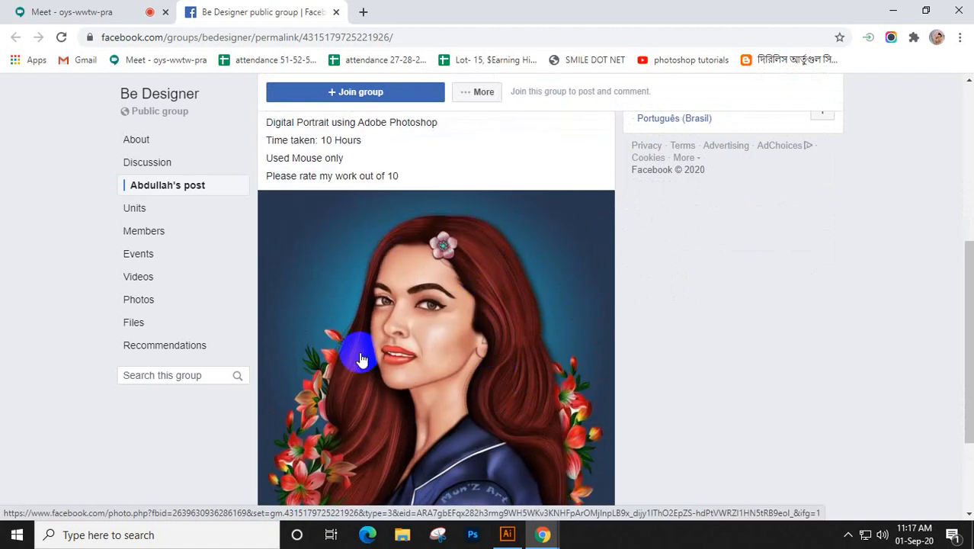
scroll(476, 346, down, 1)
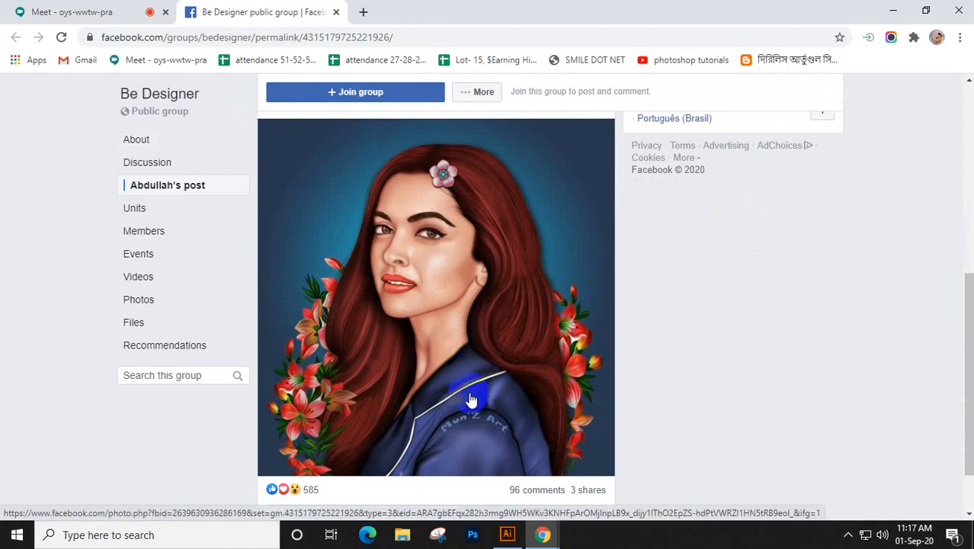
scroll(457, 387, up, 1)
scroll(461, 391, down, 1)
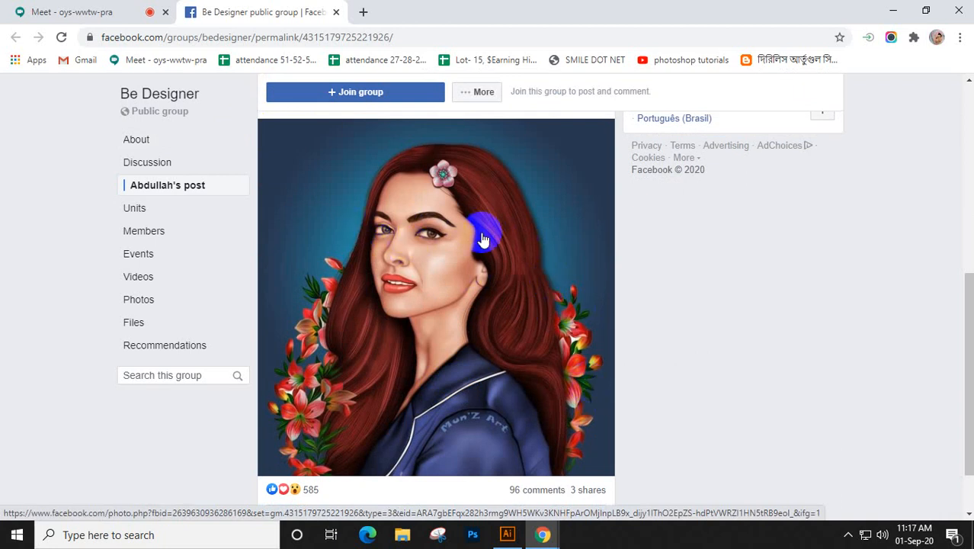
scroll(473, 308, up, 1)
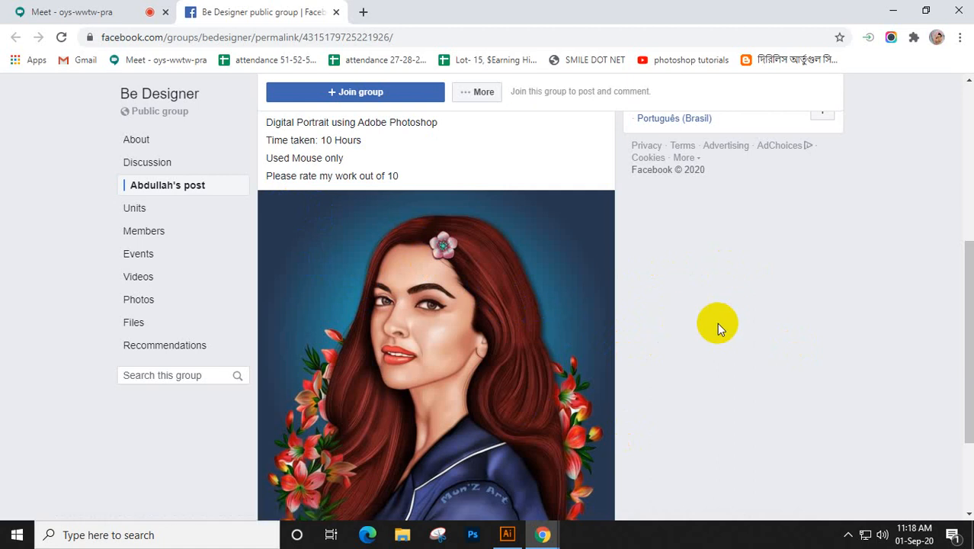
scroll(717, 322, down, 1)
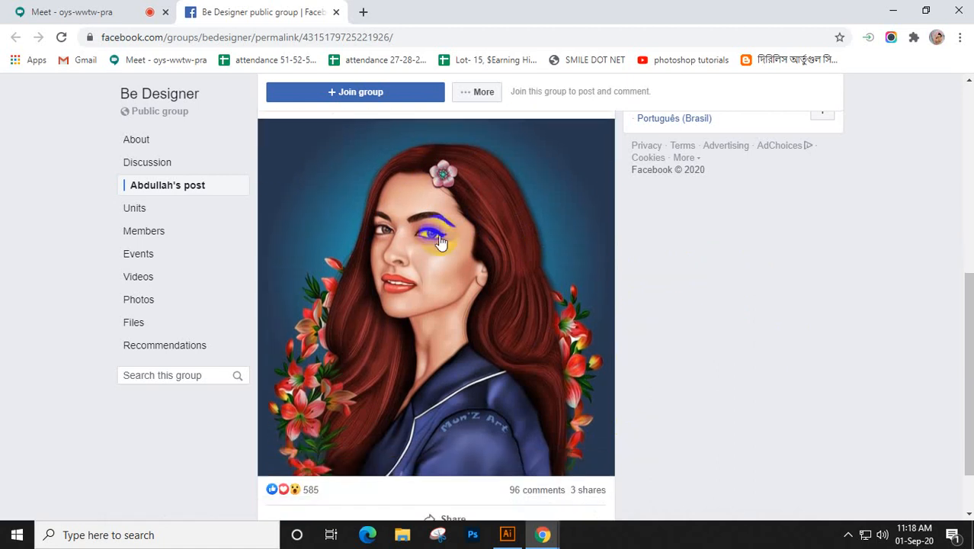
Highlight "10 Hours" in the caption above the portrait
scroll(440, 241, up, 1)
drag(320, 141, 363, 145)
click(320, 140)
drag(319, 140, 362, 141)
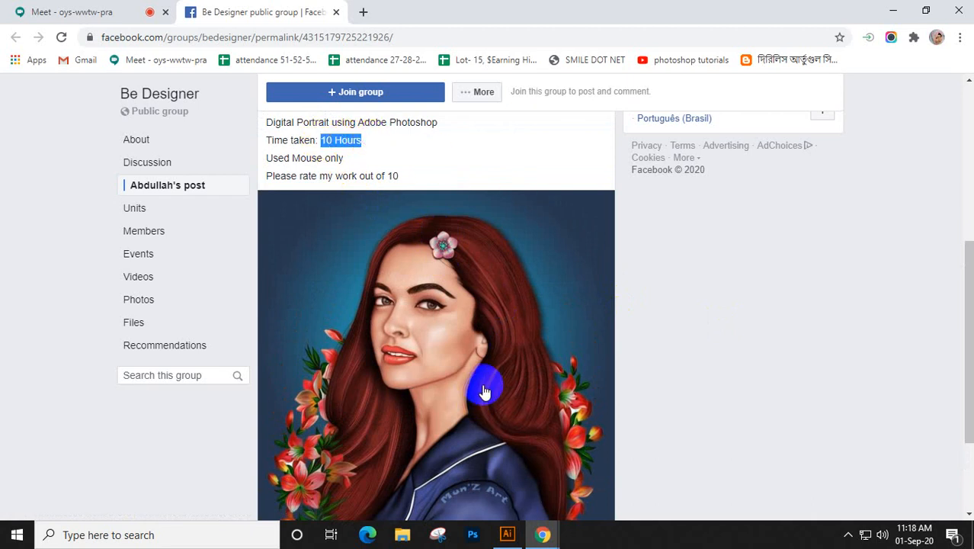
View the Be Designer group's cover artwork and return to the digital portrait post
scroll(484, 393, down, 1)
scroll(484, 392, up, 2)
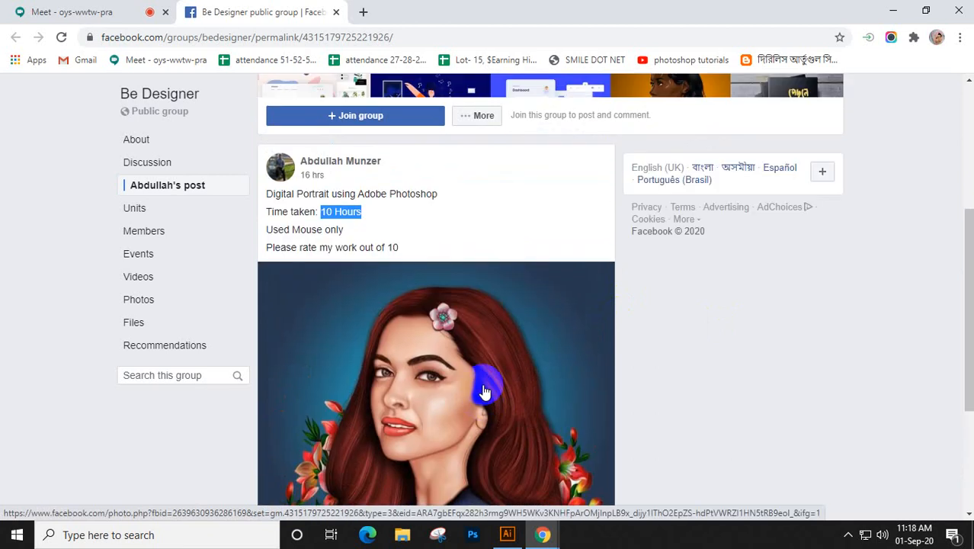
scroll(814, 369, up, 1)
scroll(814, 369, up, 2)
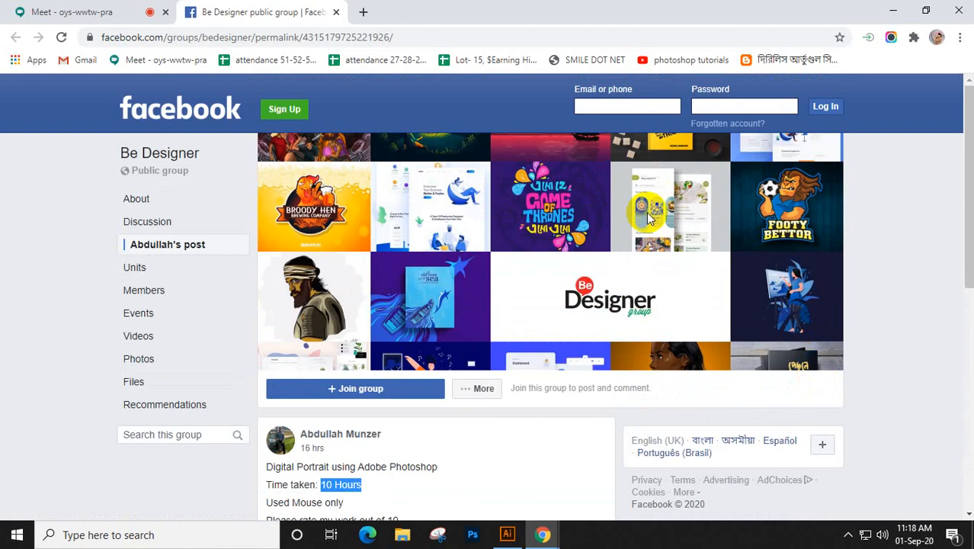
scroll(695, 461, down, 3)
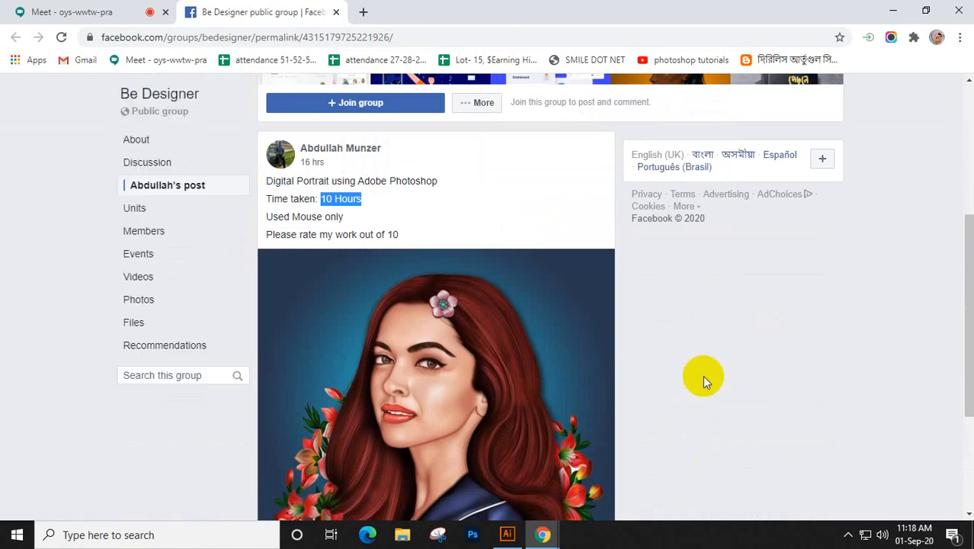
Clear the caption highlight, review the full portrait with its reactions, and return to the Be Designer group's cover artwork
click(521, 192)
scroll(342, 155, down, 2)
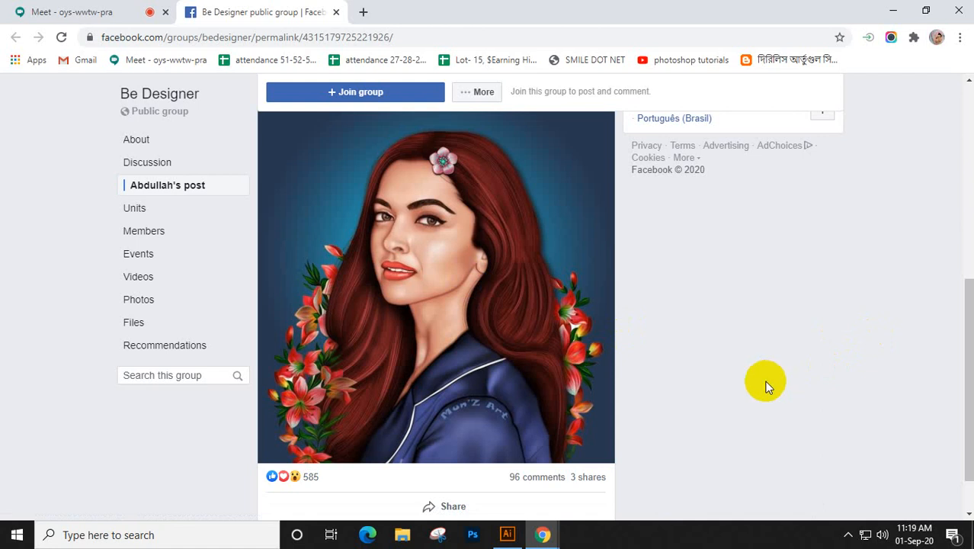
scroll(749, 380, down, 1)
scroll(751, 384, up, 4)
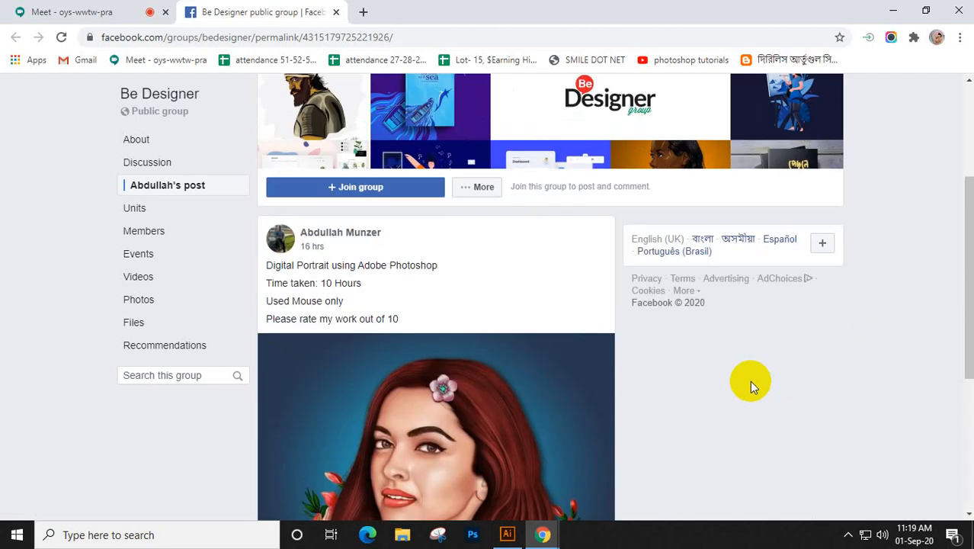
scroll(750, 385, up, 3)
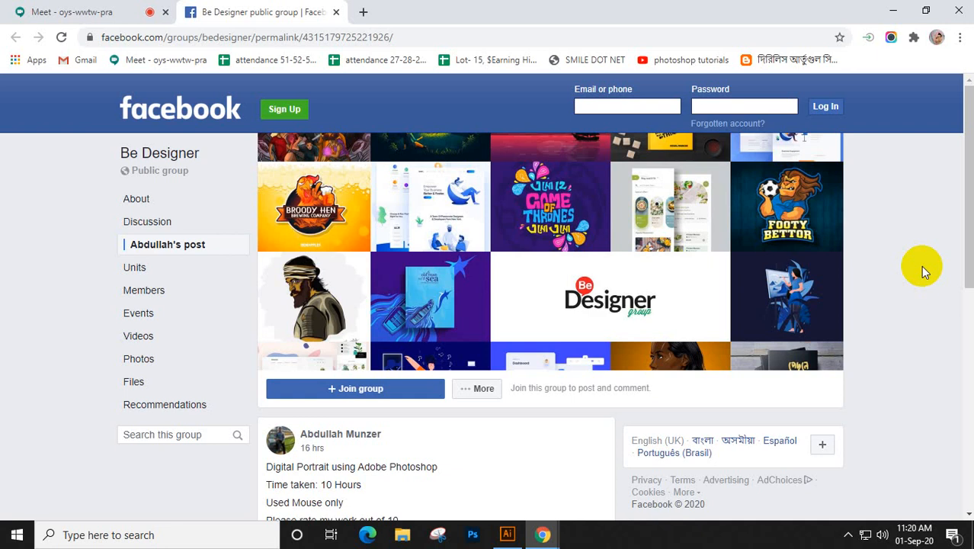
Return to the Google Meet call and start presenting the entire screen to the class
click(61, 15)
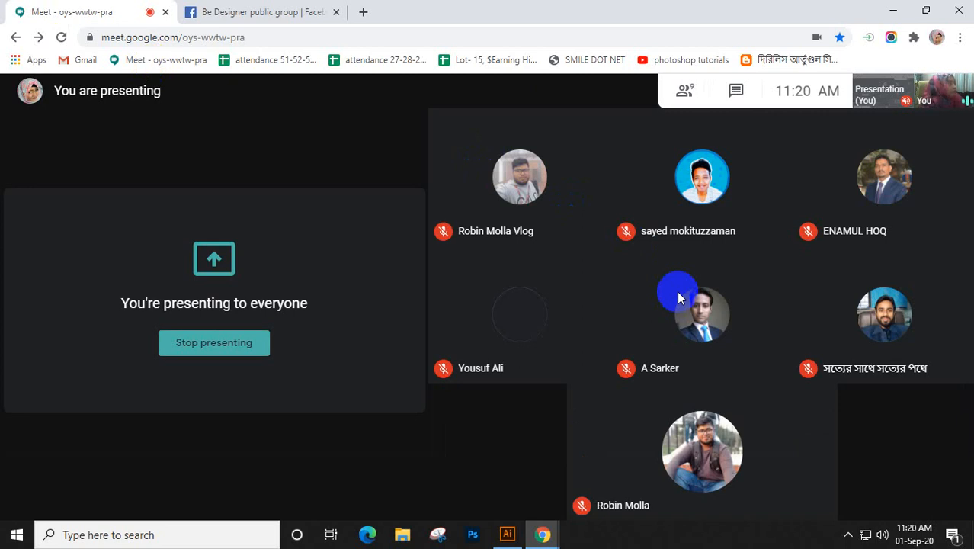
mouse_move(678, 292)
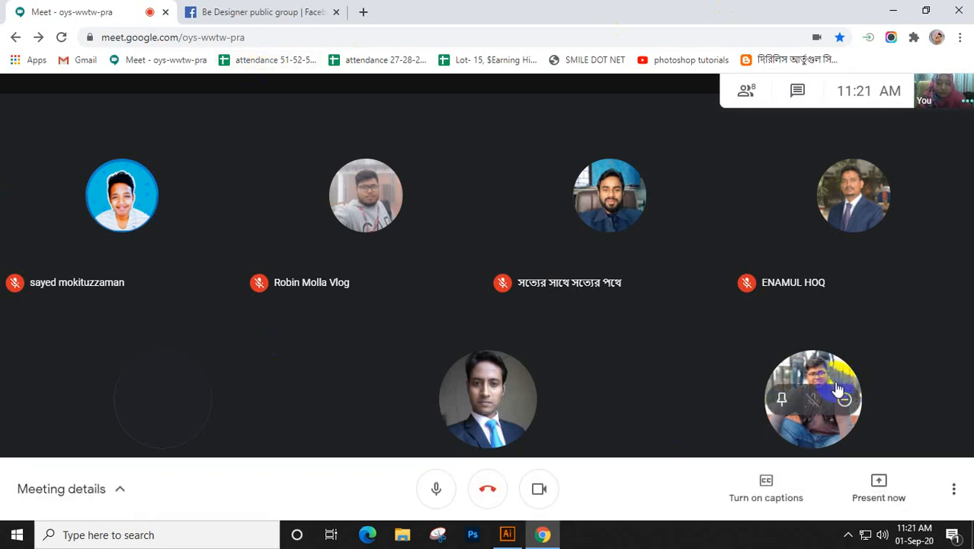
mouse_move(639, 371)
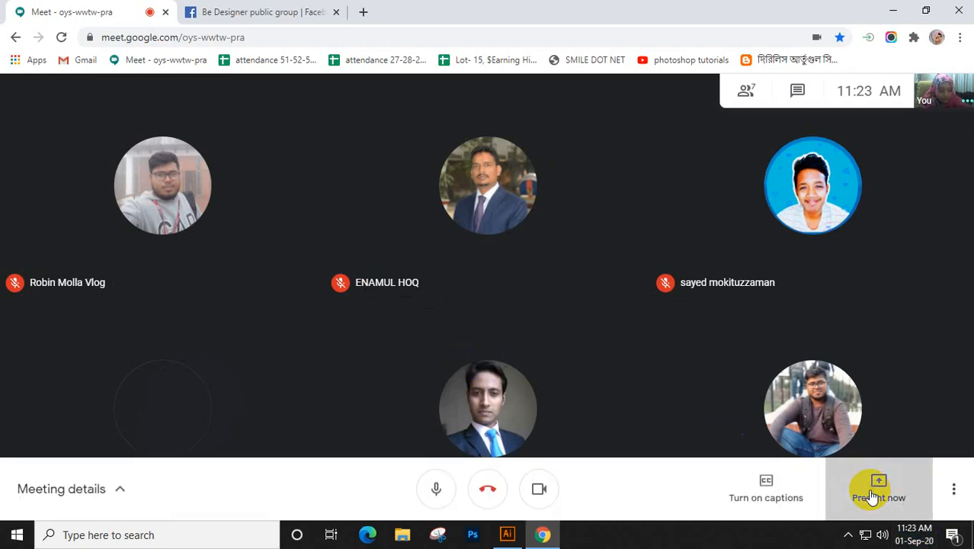
click(871, 497)
click(889, 373)
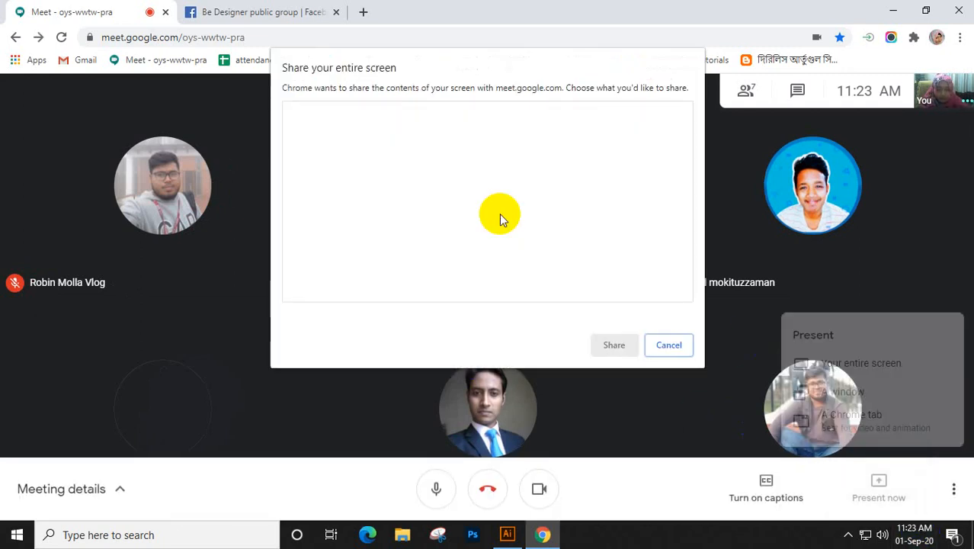
click(415, 164)
click(607, 344)
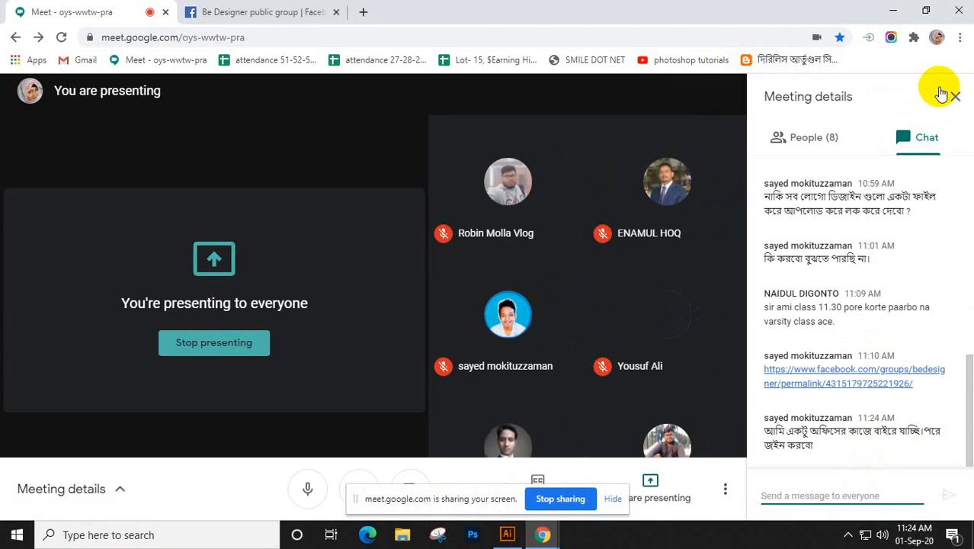
Close the meeting chat and hide the screen-sharing notice
click(613, 288)
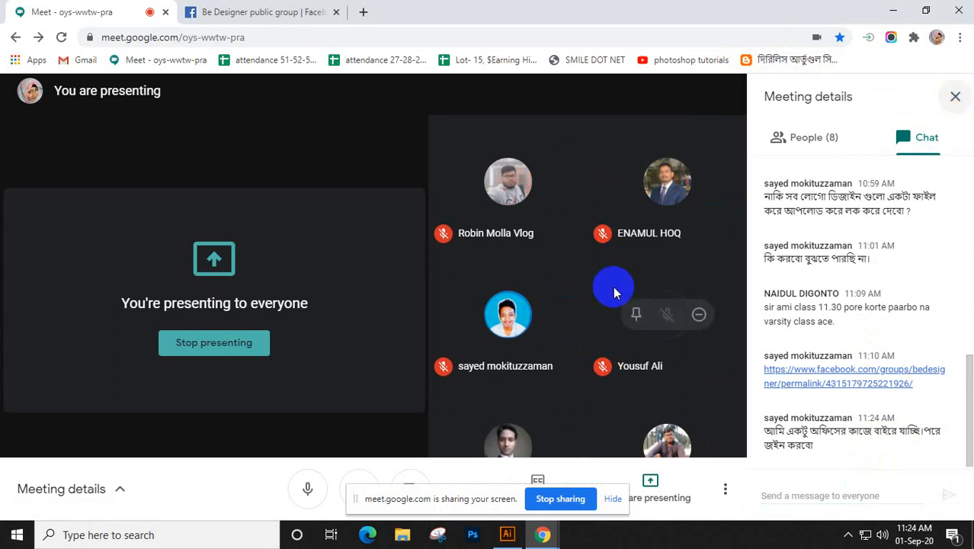
click(621, 500)
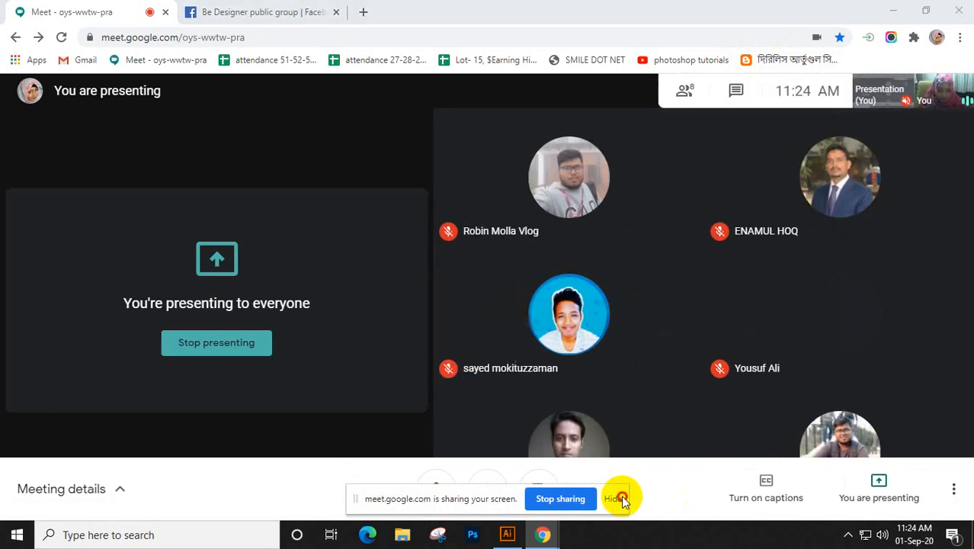
click(615, 498)
Switch to Illustrator and add the text "7B" on an empty canvas area away from the interlocking logo artwork
click(503, 535)
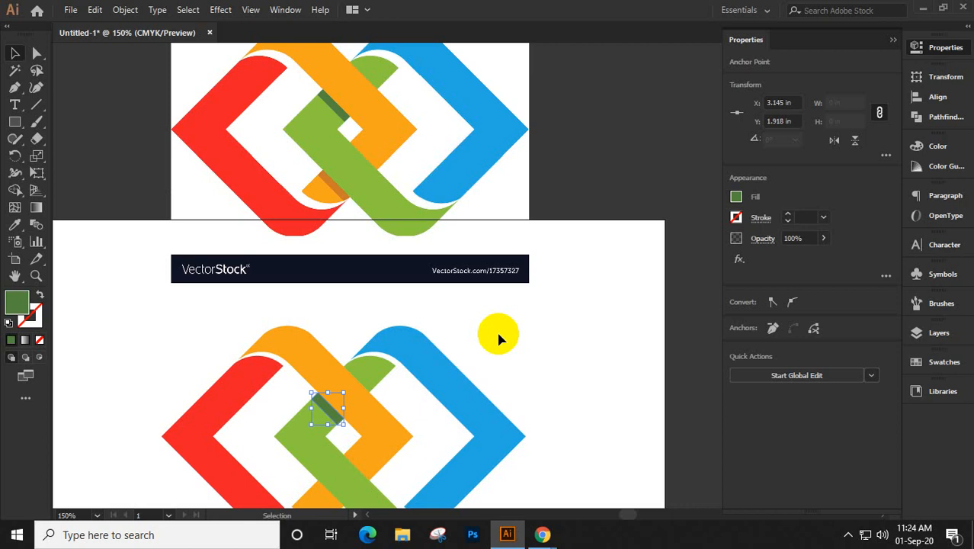
drag(610, 245, 257, 406)
drag(563, 314, 417, 379)
click(15, 105)
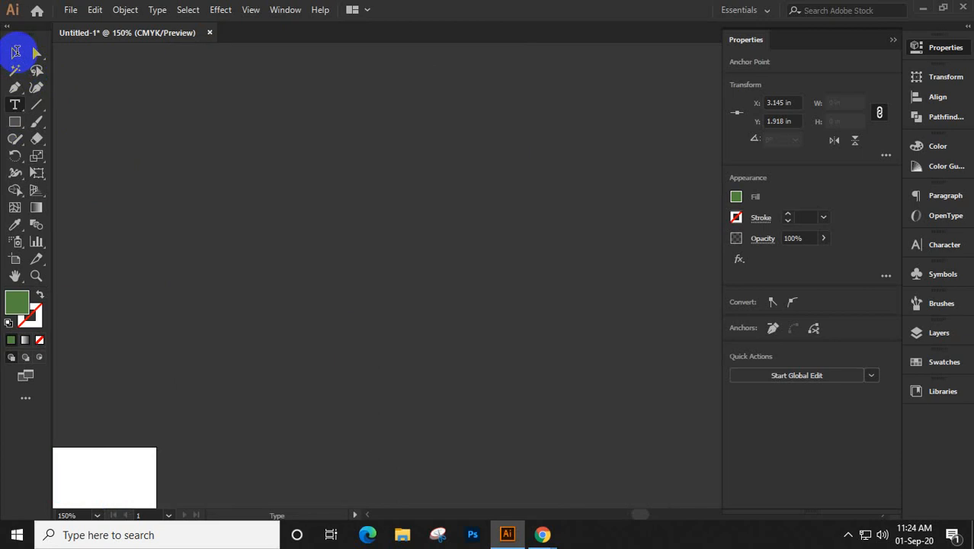
text(7B)
click(15, 53)
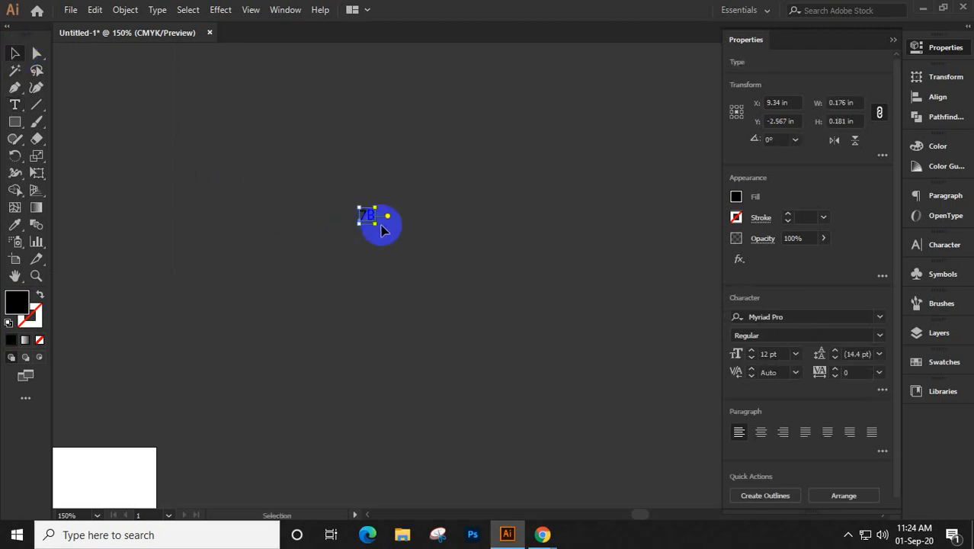
Enlarge the 7B text to about 254 pt and fill it with white
drag(374, 227, 534, 388)
drag(472, 199, 472, 241)
click(736, 198)
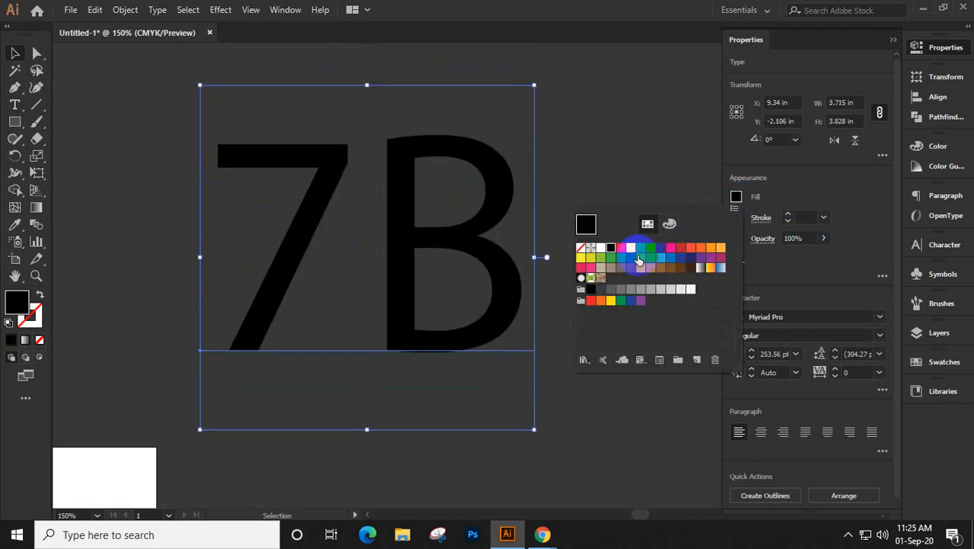
click(600, 247)
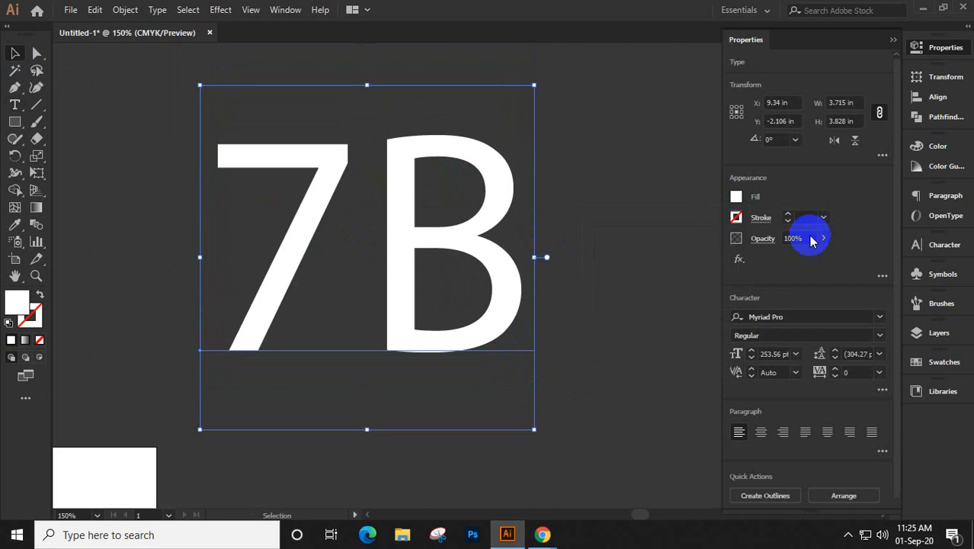
Preview fonts from Nikosh to Open Sans on the 7B text and apply Open Sans
click(878, 319)
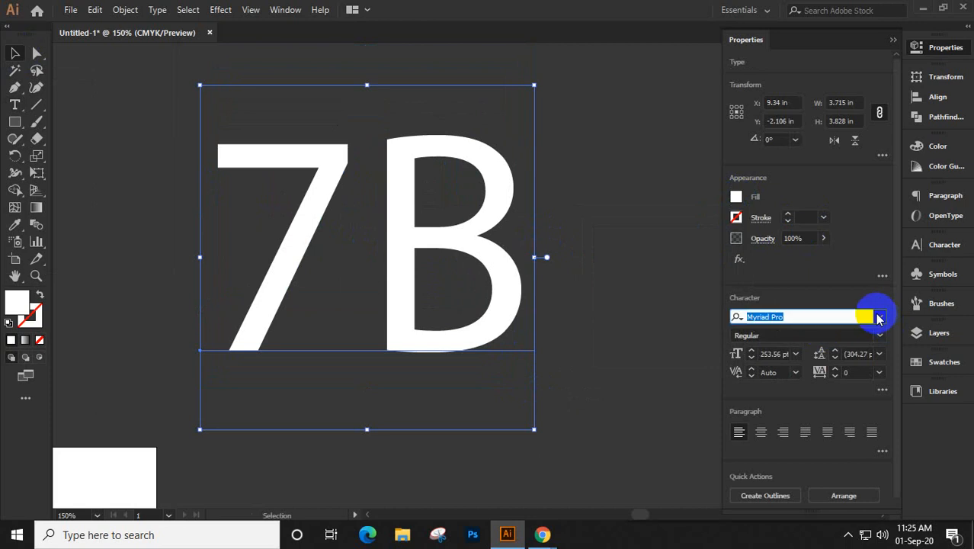
click(878, 318)
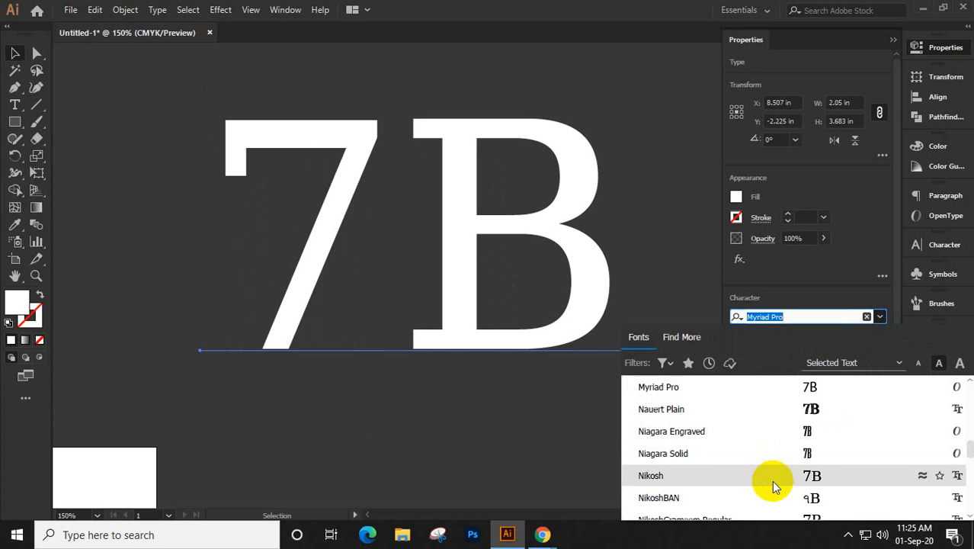
scroll(771, 480, down, 3)
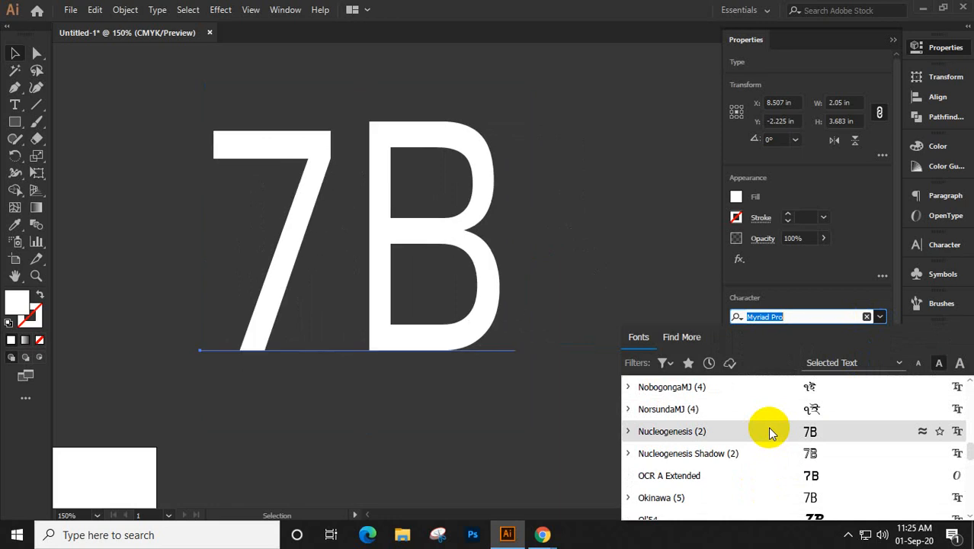
scroll(769, 432, down, 3)
scroll(769, 432, down, 1)
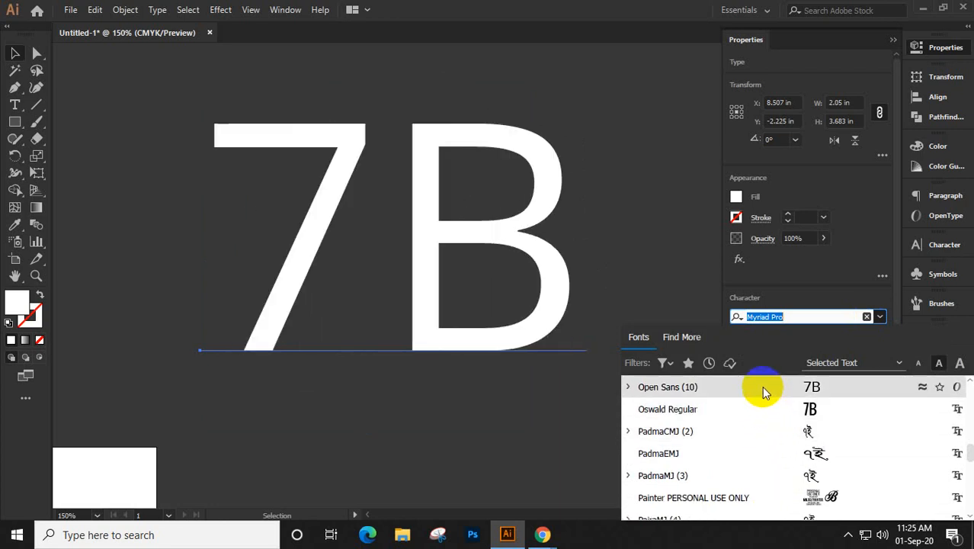
click(761, 387)
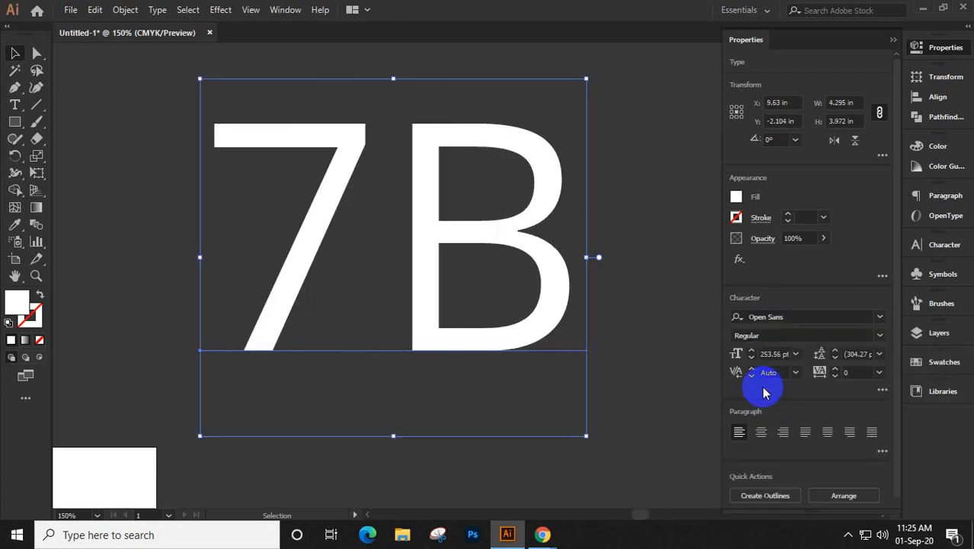
Search the fonts for Tahoma, Lato and Arial and preview their styles on the 7B text
click(878, 319)
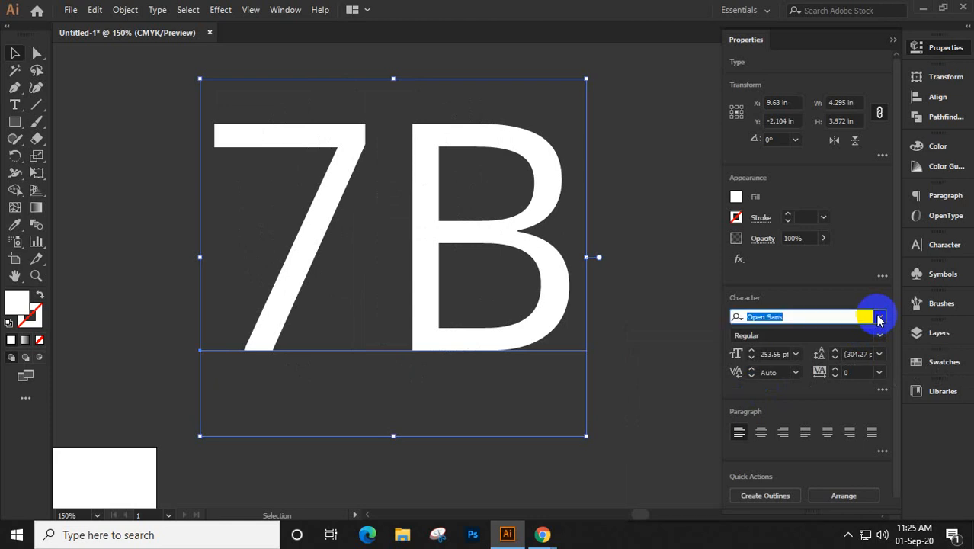
click(810, 316)
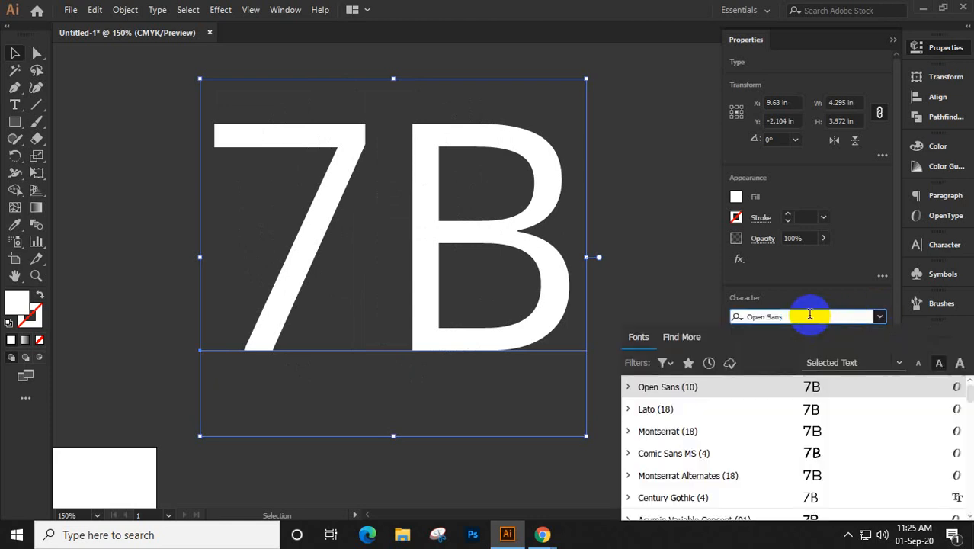
click(735, 318)
text(l)
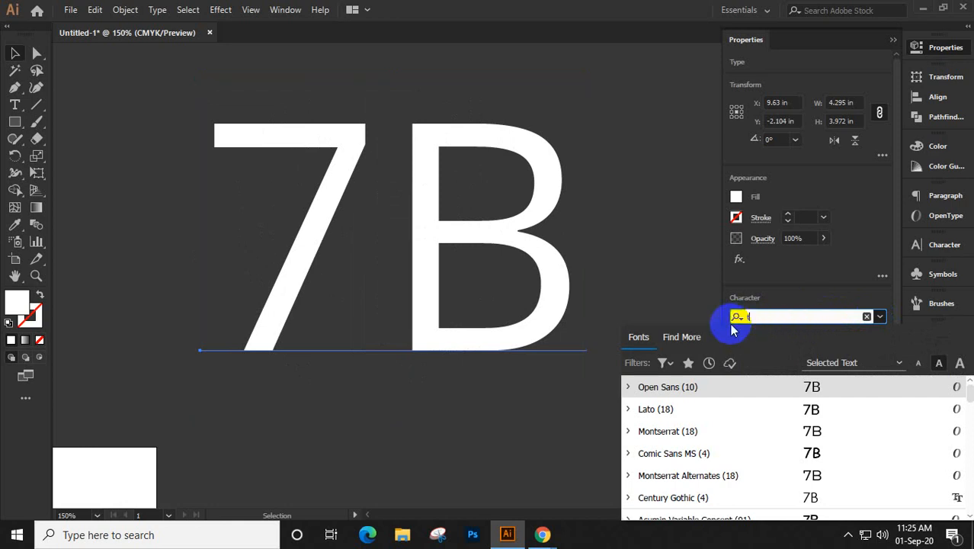
text(aho)
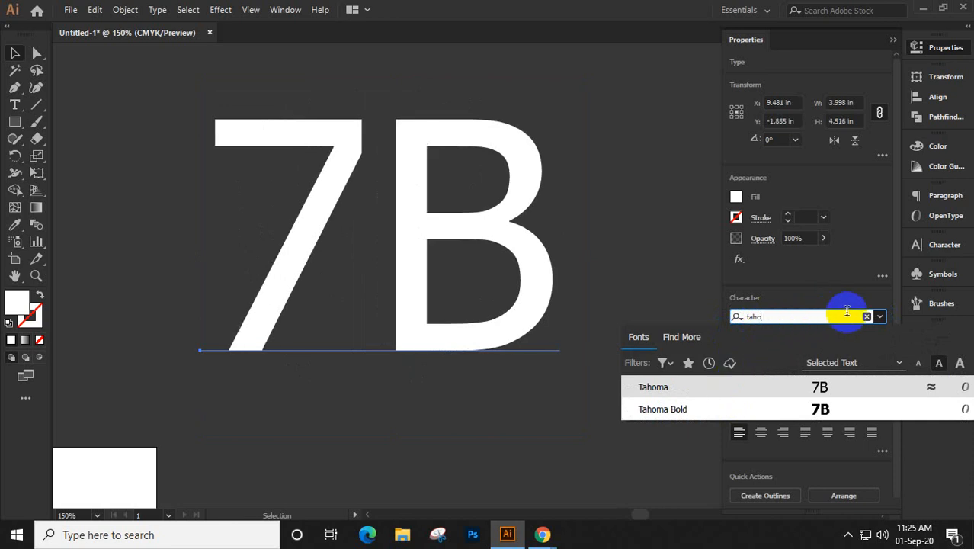
drag(805, 316, 734, 312)
text(lato)
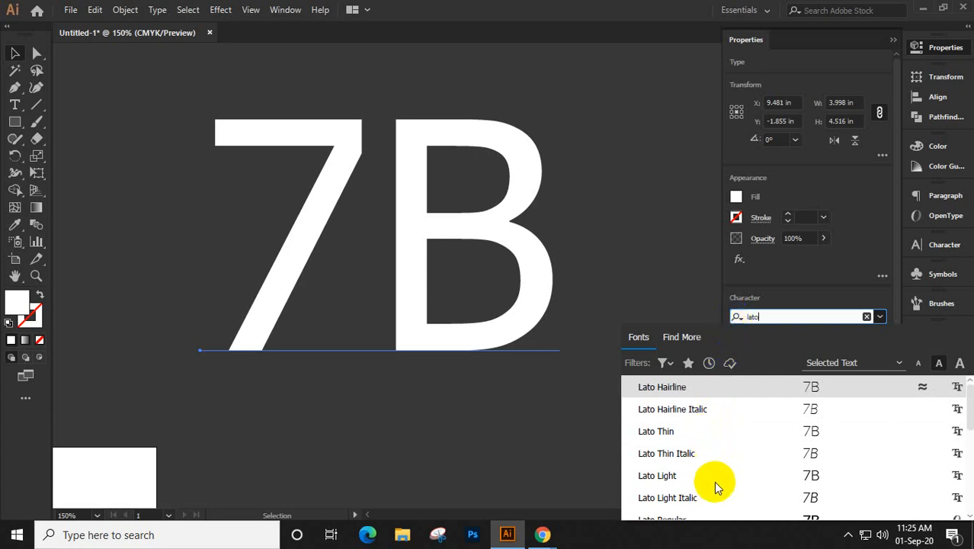
scroll(715, 483, down, 2)
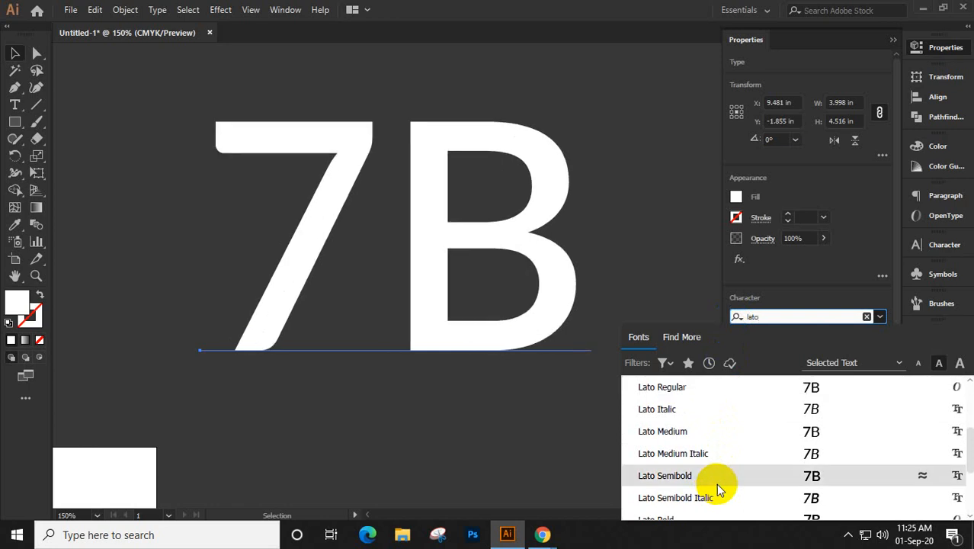
drag(777, 314, 742, 323)
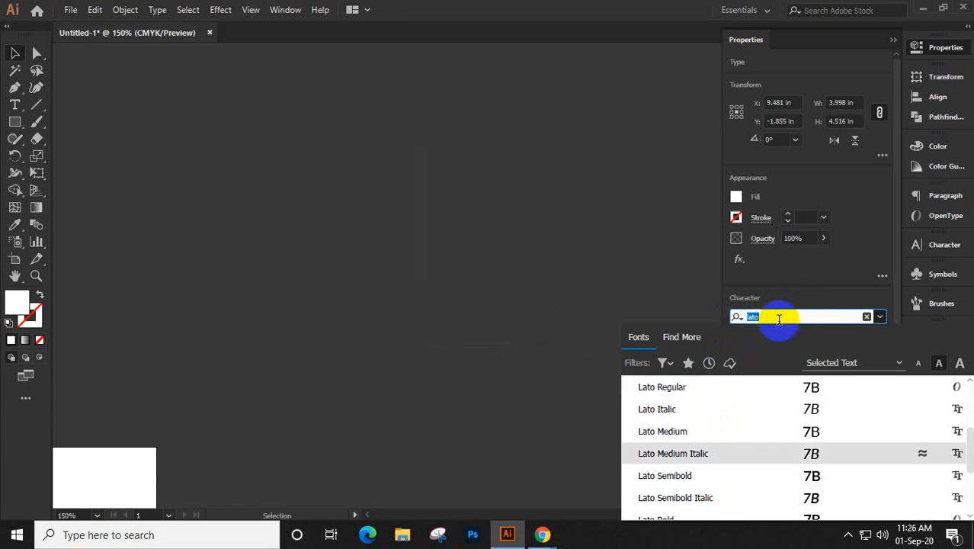
text(ar)
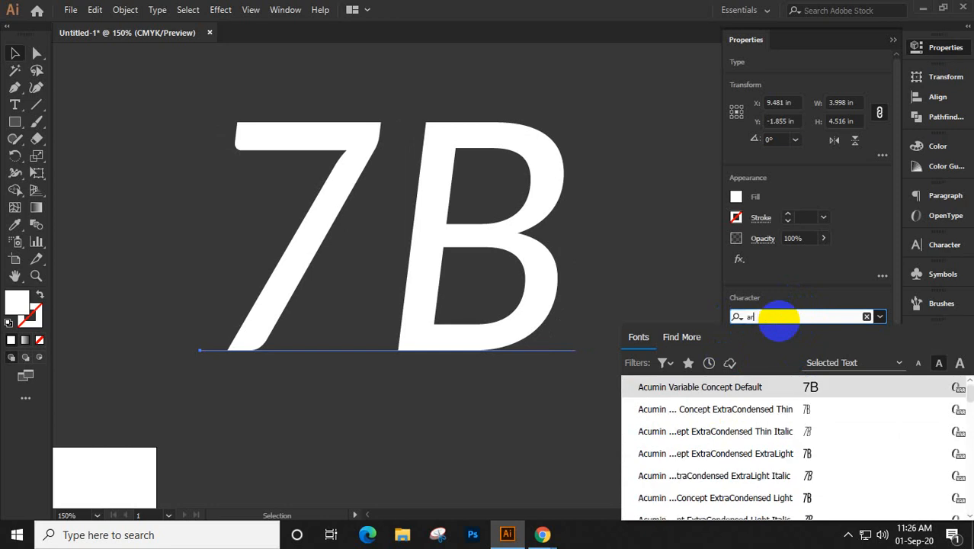
text(i)
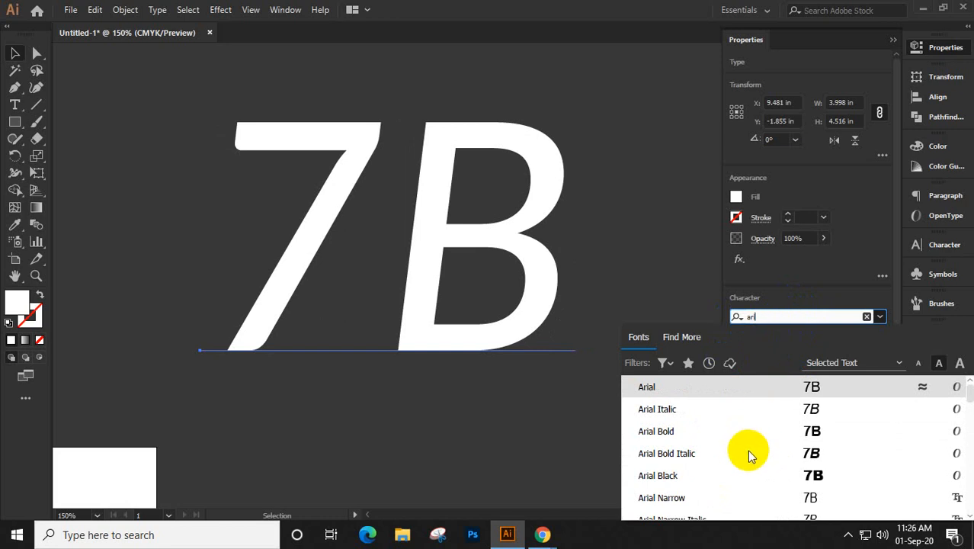
Find the Montserrat font with the search "mont" and set the 7B text to Montserrat SemiBold
click(777, 316)
click(741, 320)
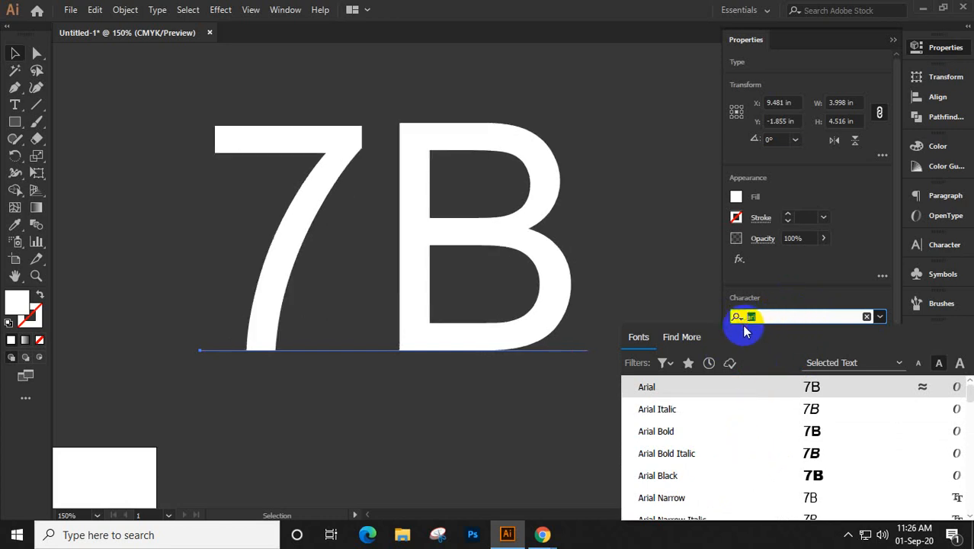
text(mi)
text(nt)
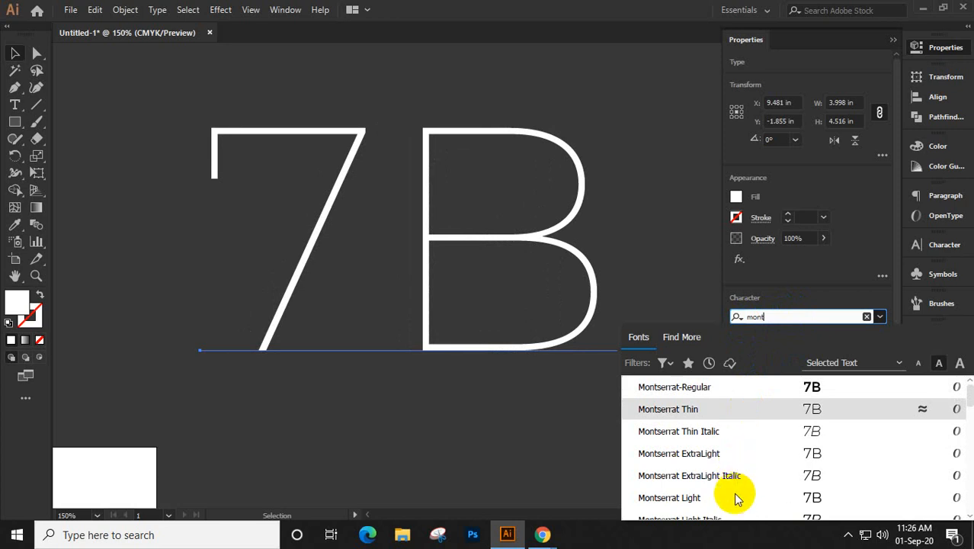
click(742, 409)
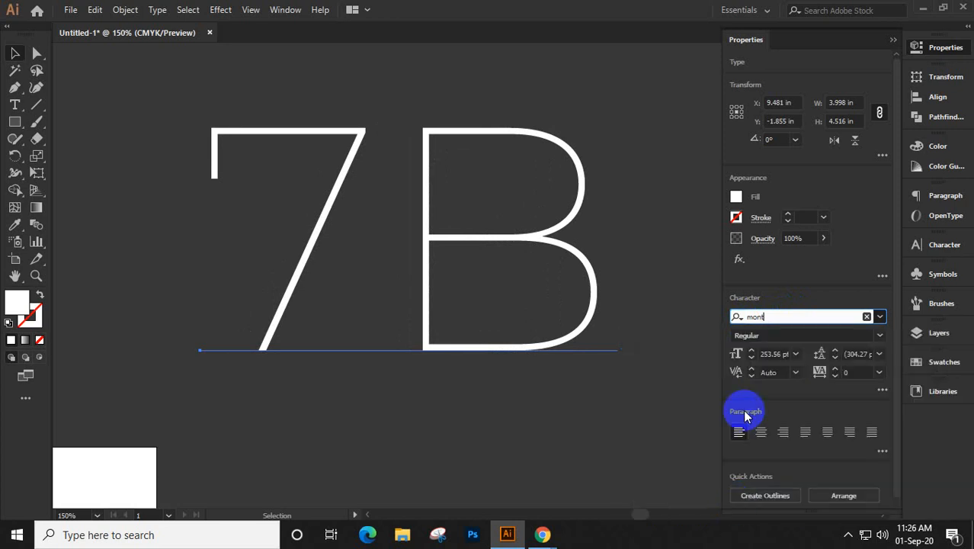
click(880, 336)
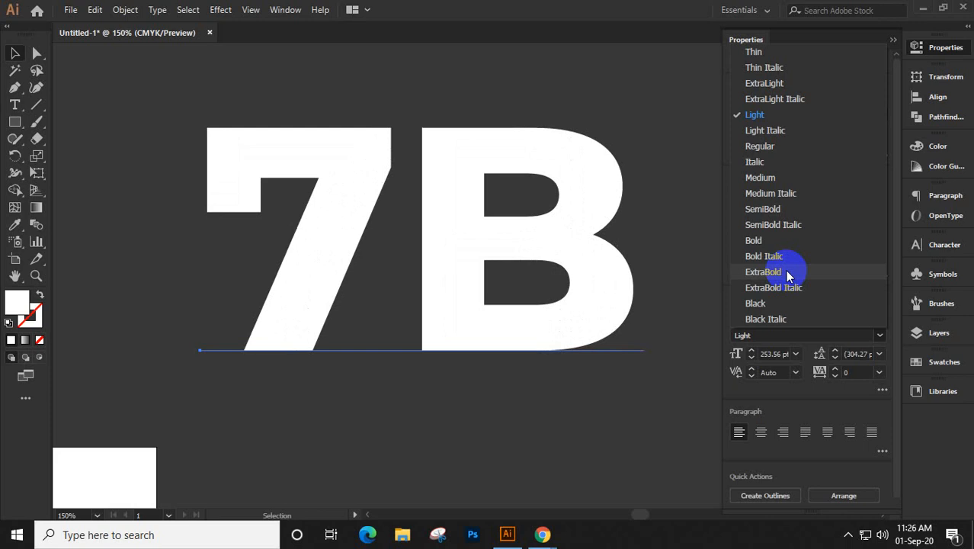
click(785, 209)
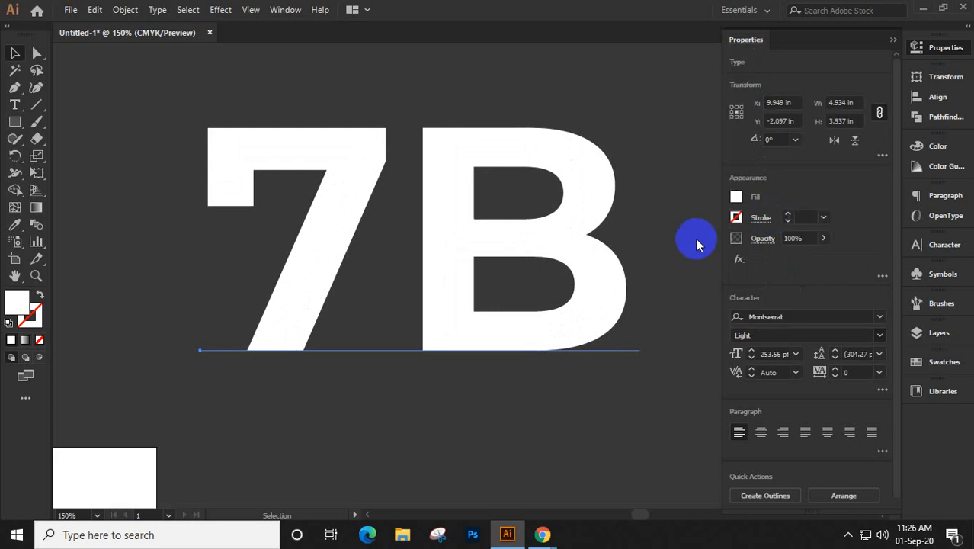
click(647, 257)
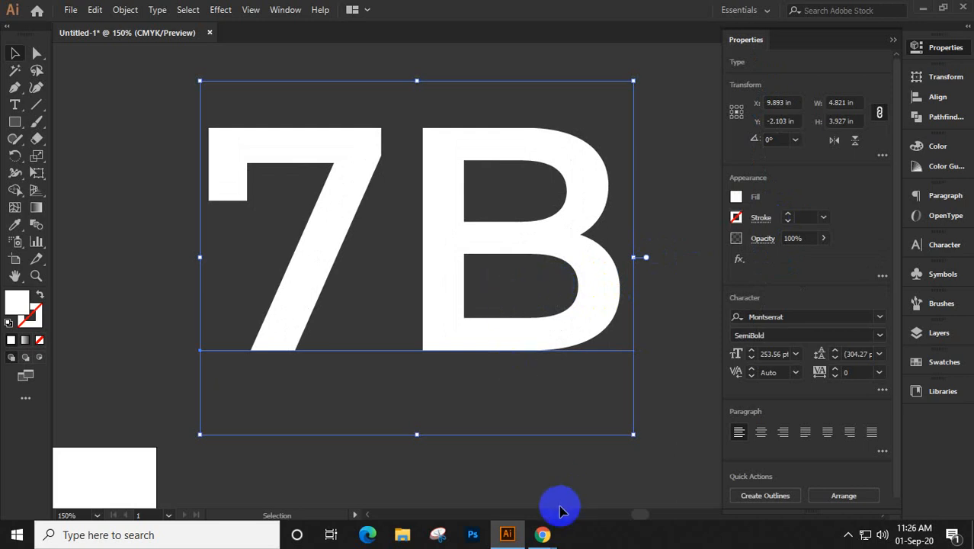
Convert the 7B text to outlines and ungroup it into separate 7 and B shapes
key(ctrl)
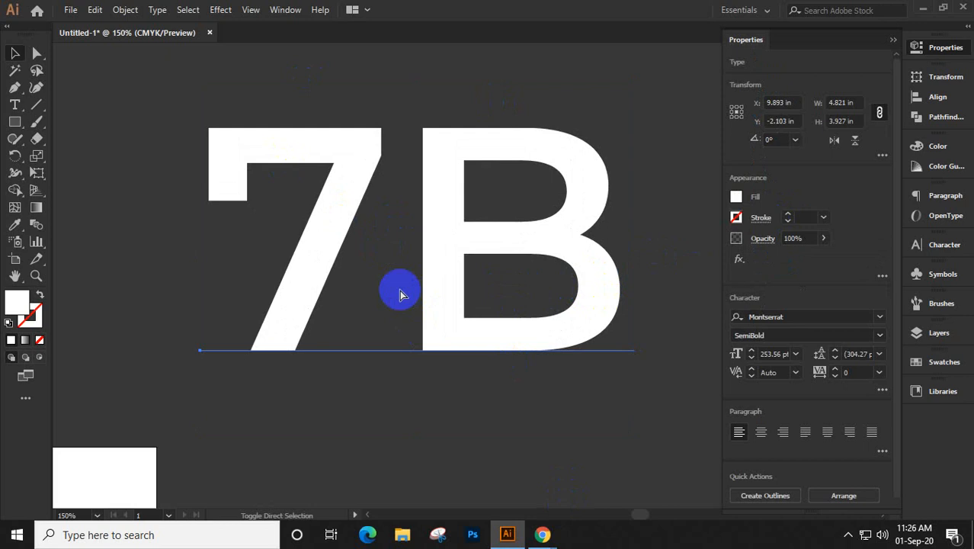
key(ctrl+shift+o)
key(ctrl)
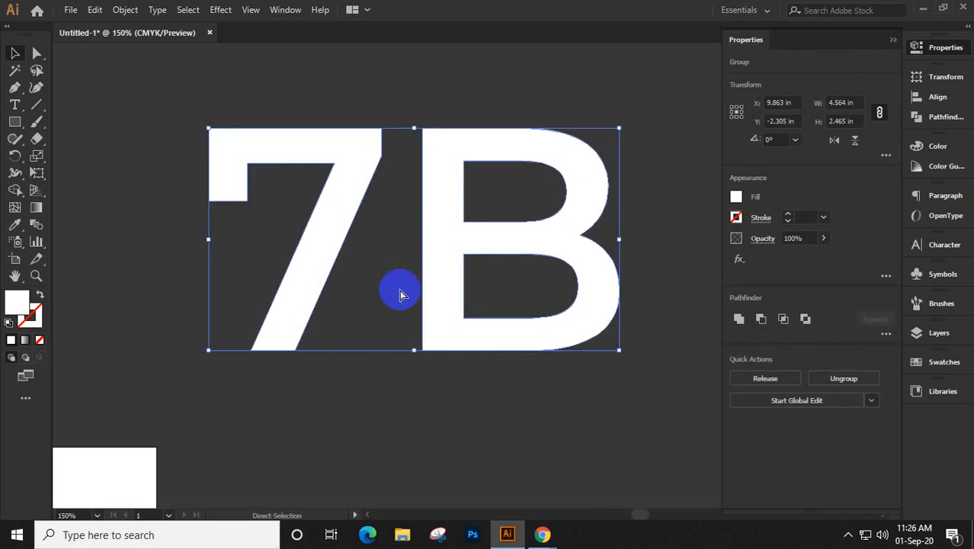
key(ctrl+8)
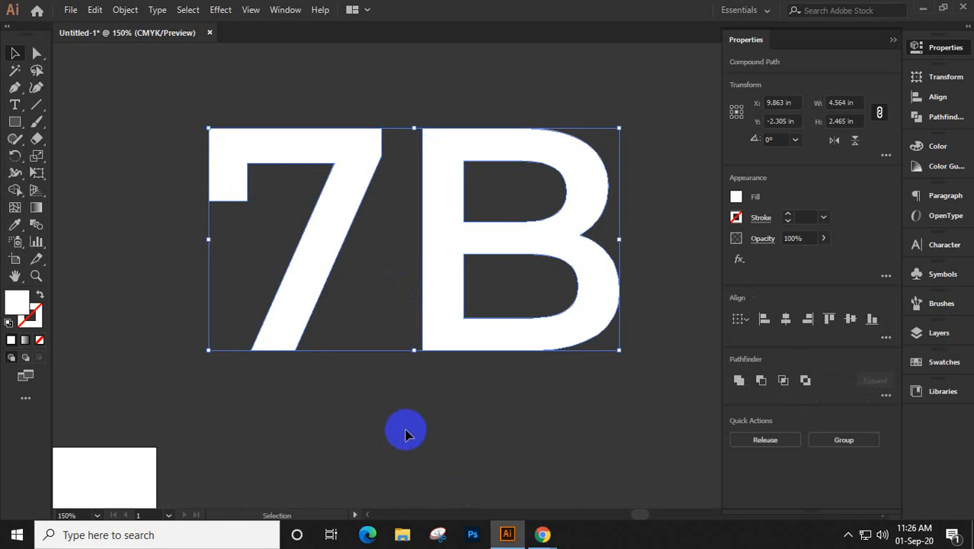
click(407, 166)
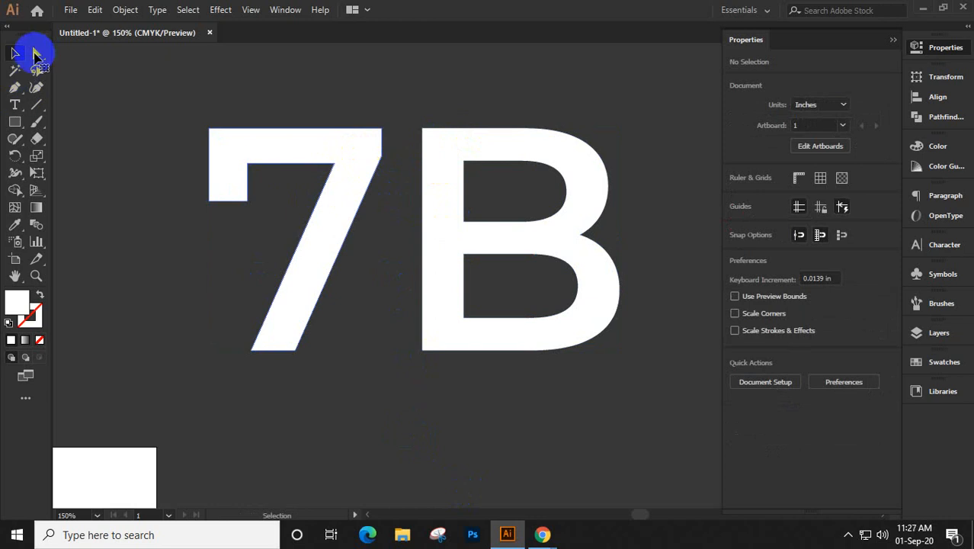
Move the 7's lower right corner anchor up to the top edge, extending the diagonal stem in a straight line to a sharp tip
click(35, 55)
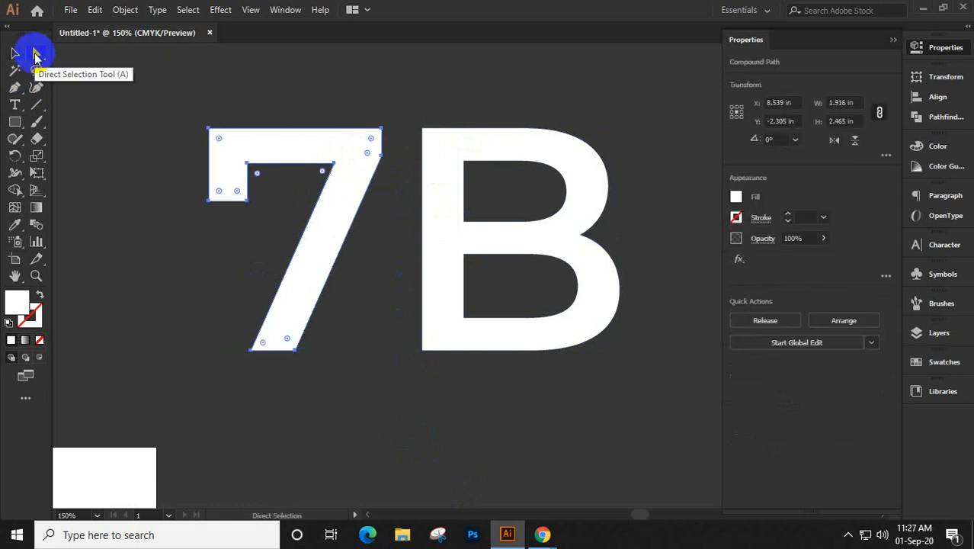
click(382, 159)
drag(384, 160, 392, 131)
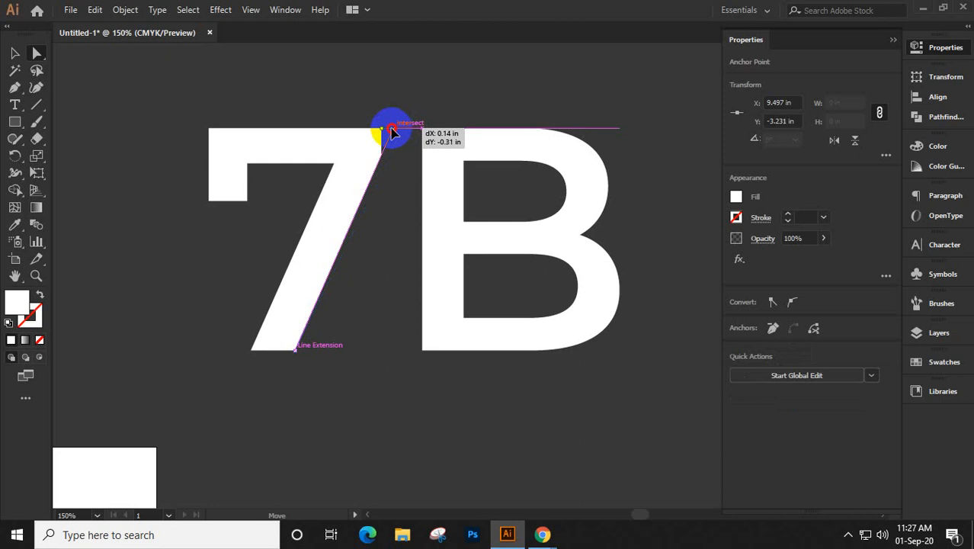
drag(392, 132, 392, 133)
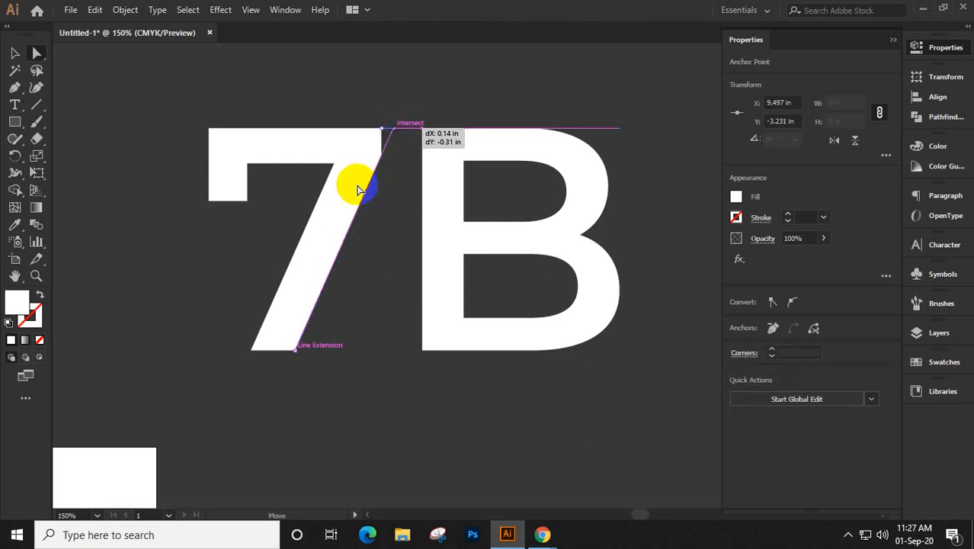
click(14, 53)
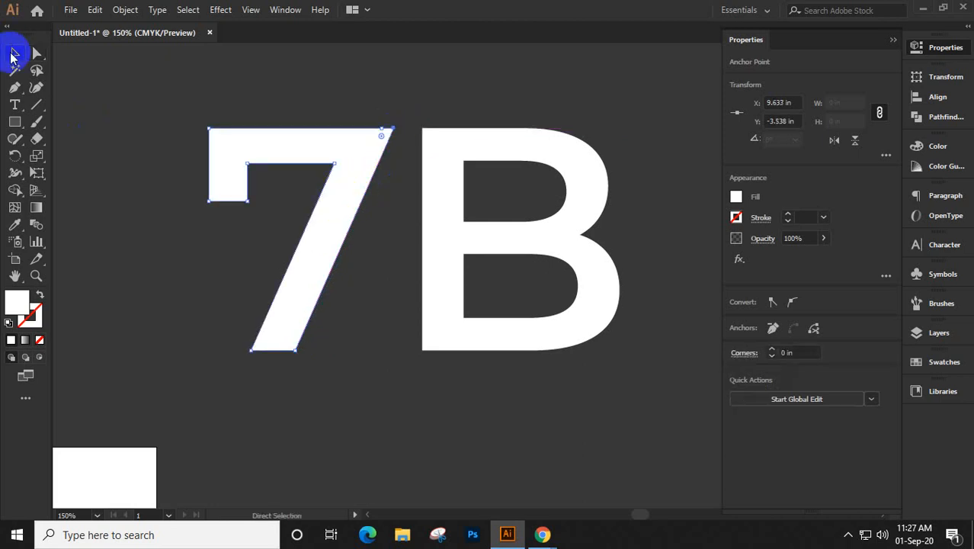
click(318, 190)
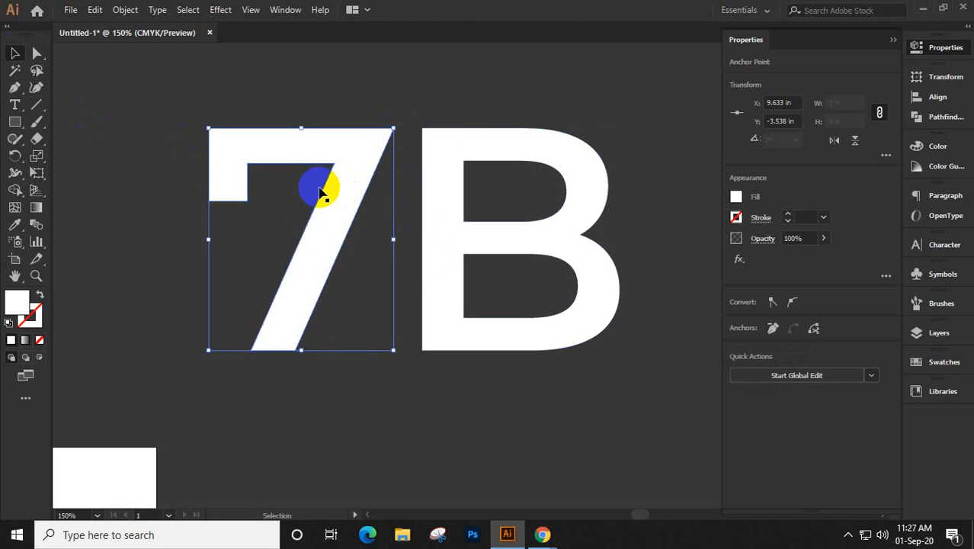
Slant the B's outer left edge parallel to the 7 by moving its bottom-left anchor horizontally to about X 8.9 in
click(447, 172)
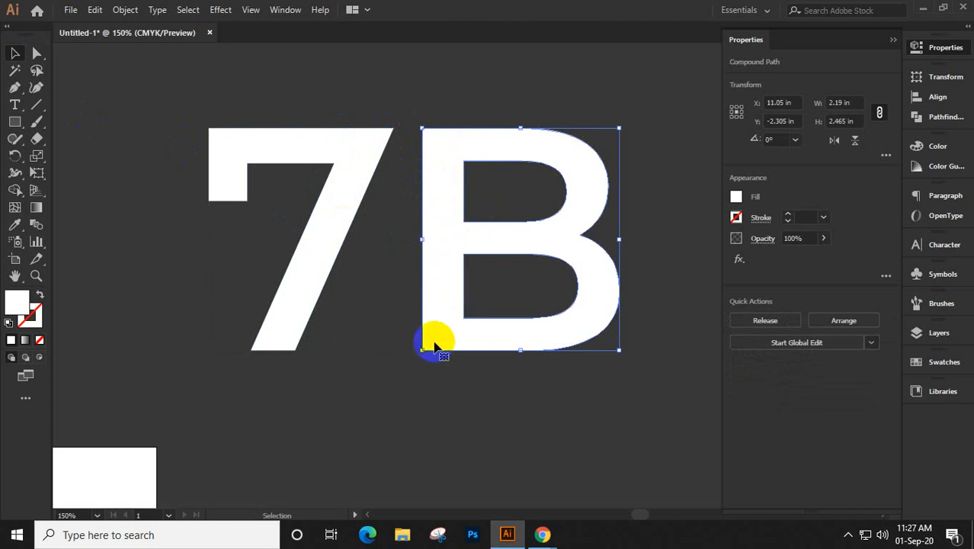
click(37, 52)
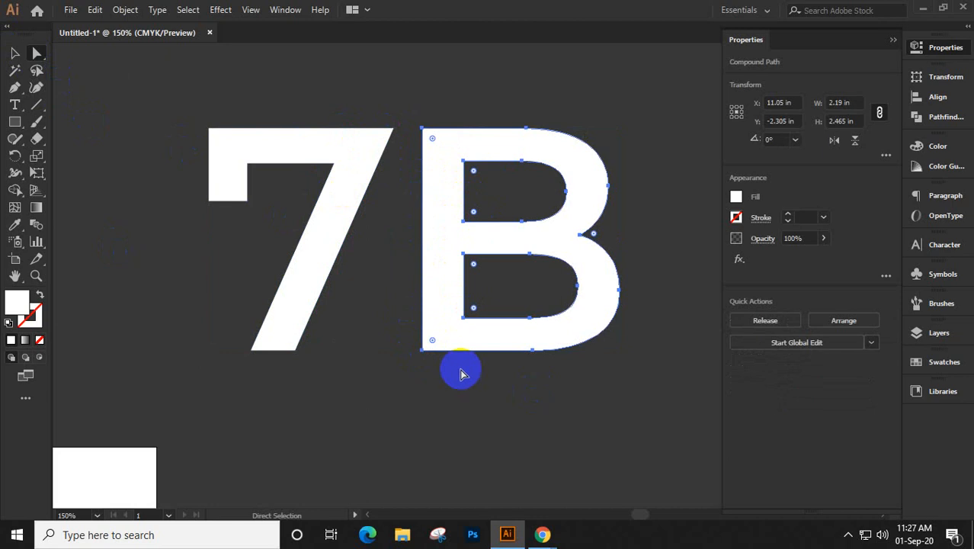
click(423, 352)
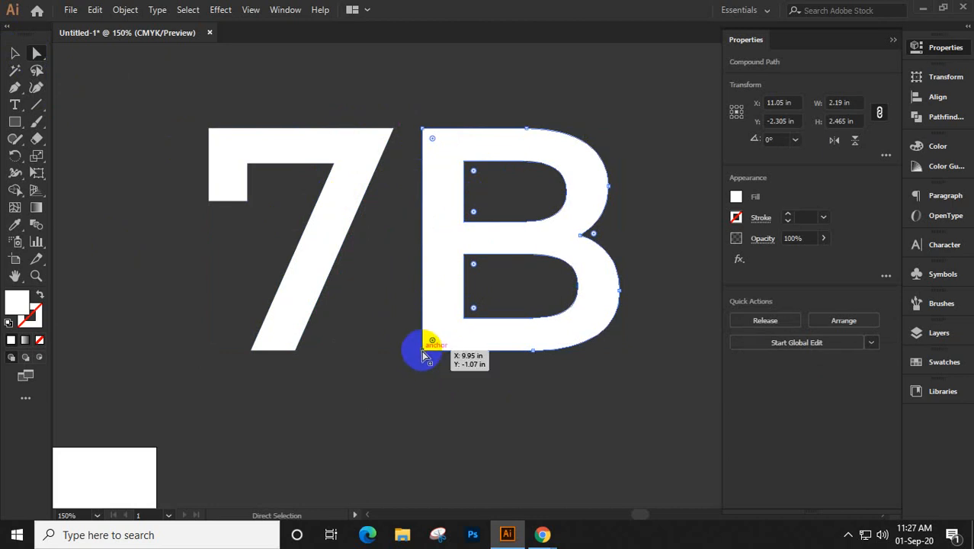
click(375, 356)
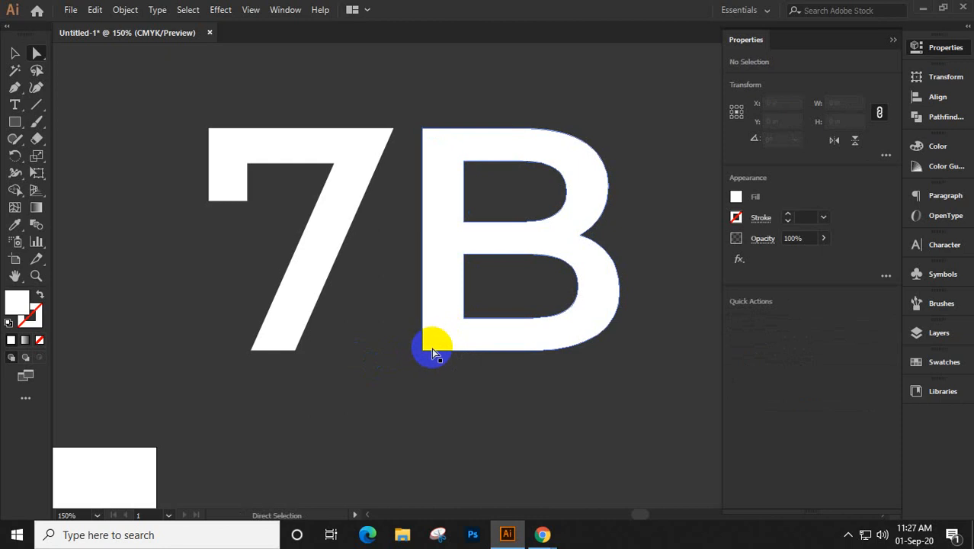
drag(424, 351, 328, 363)
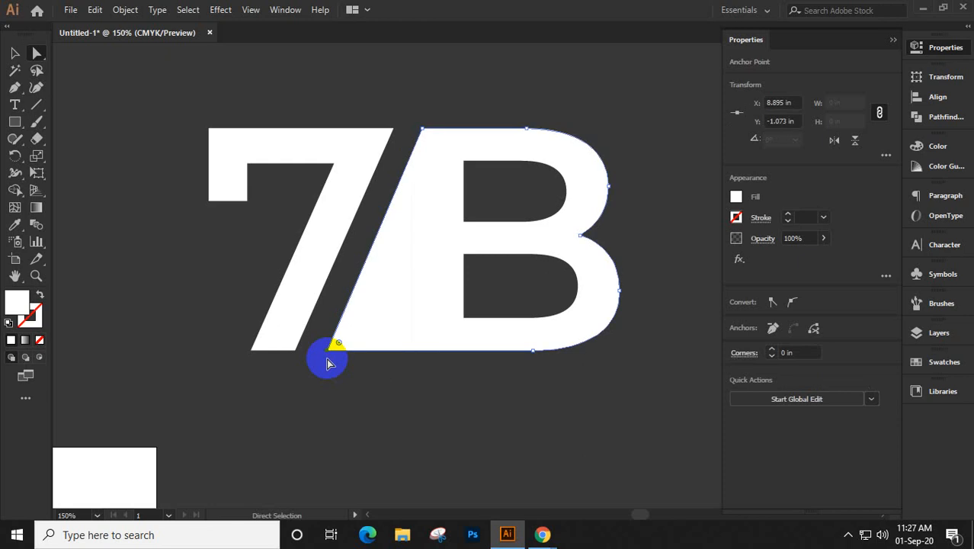
Slant the left edges of both B counters by moving the lower counter's two left anchors and the upper counter's bottom-left anchor leftward
click(464, 319)
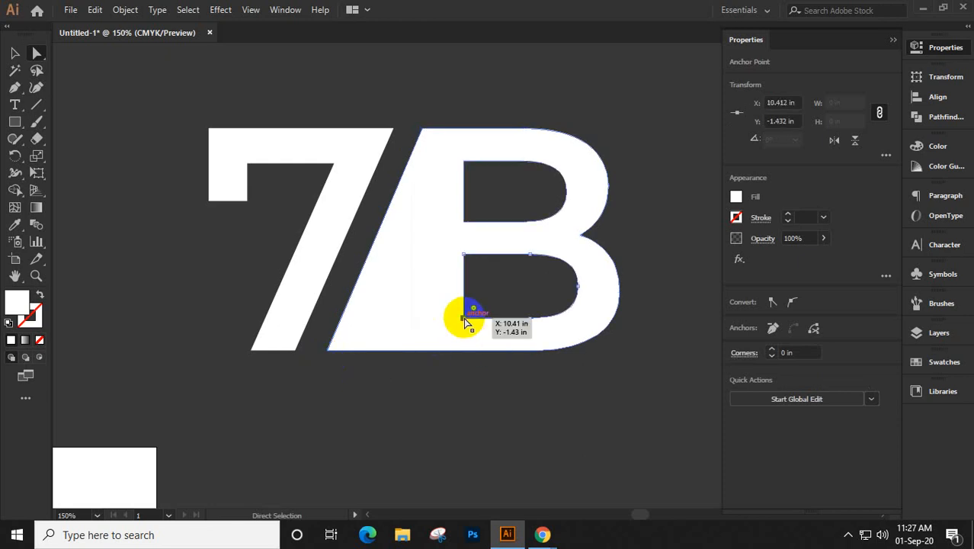
drag(464, 318, 387, 324)
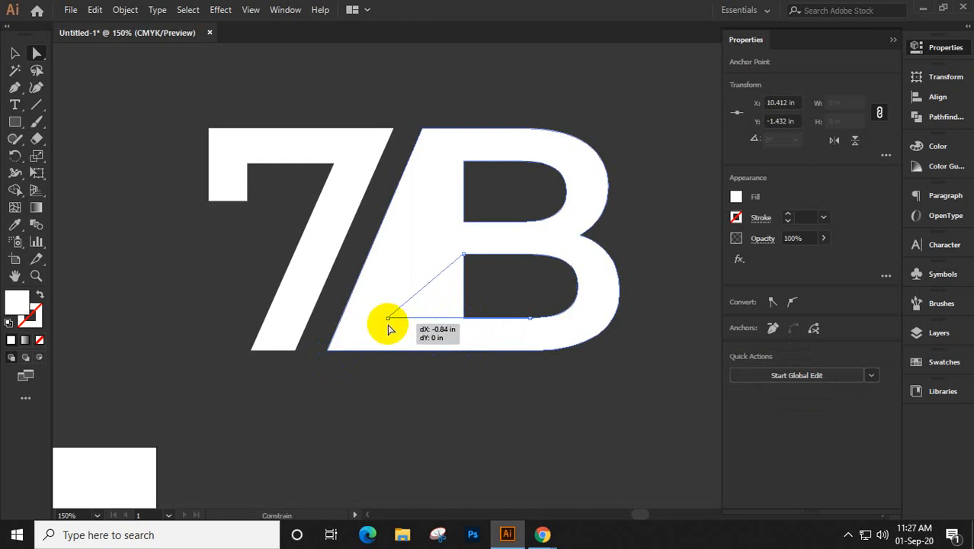
click(463, 253)
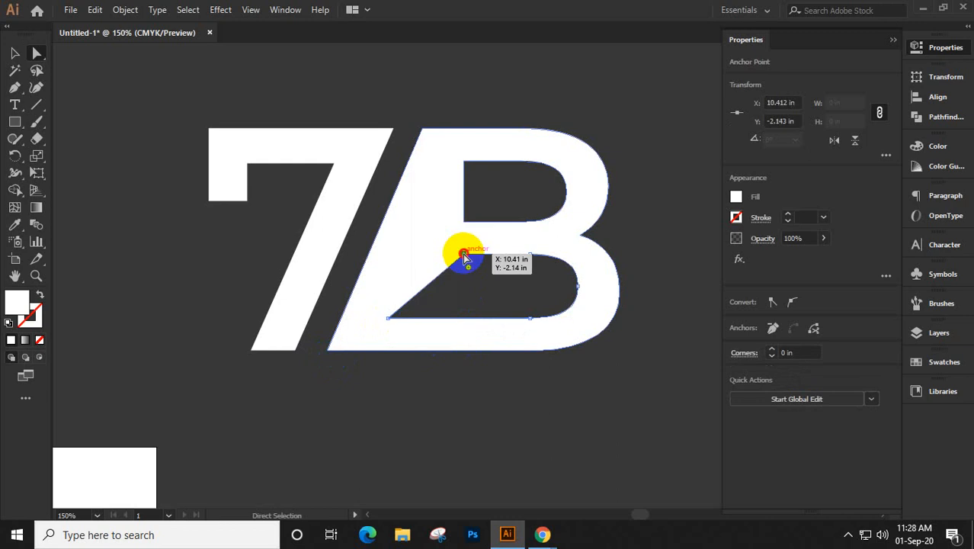
drag(462, 253, 413, 257)
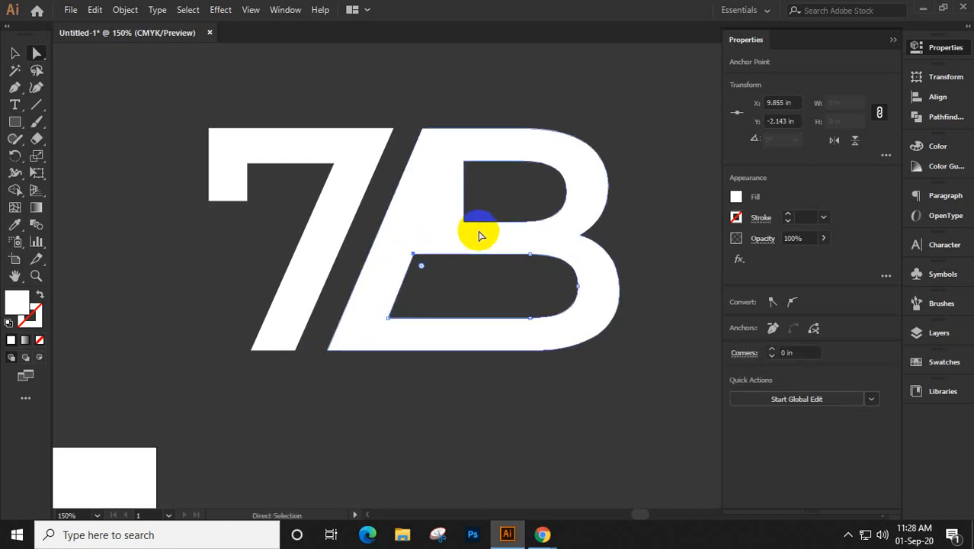
drag(462, 222, 440, 226)
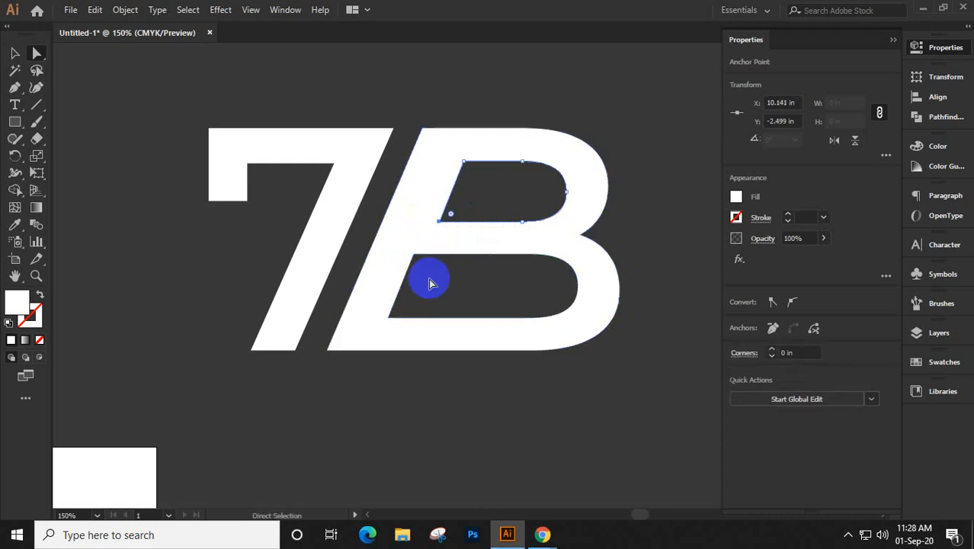
Shift the lower B counter's left anchors rightward, the top one to about X 10.02 in and the bottom one to about X 9.74 in
click(414, 253)
drag(418, 256, 429, 256)
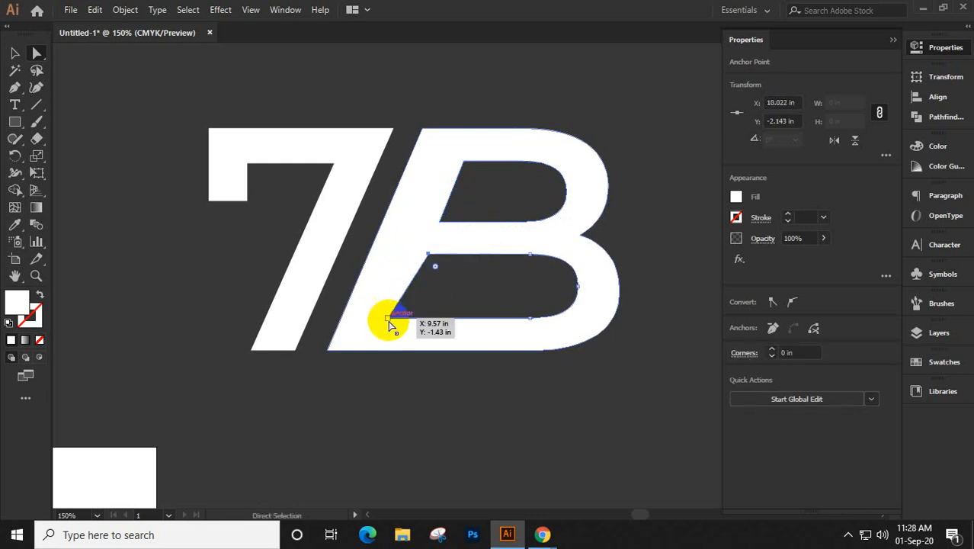
drag(388, 322, 403, 321)
Draw a diagonal guide line from the upper counter's top-left corner along the slanted edges to below the B, and give it a yellow stroke
click(36, 103)
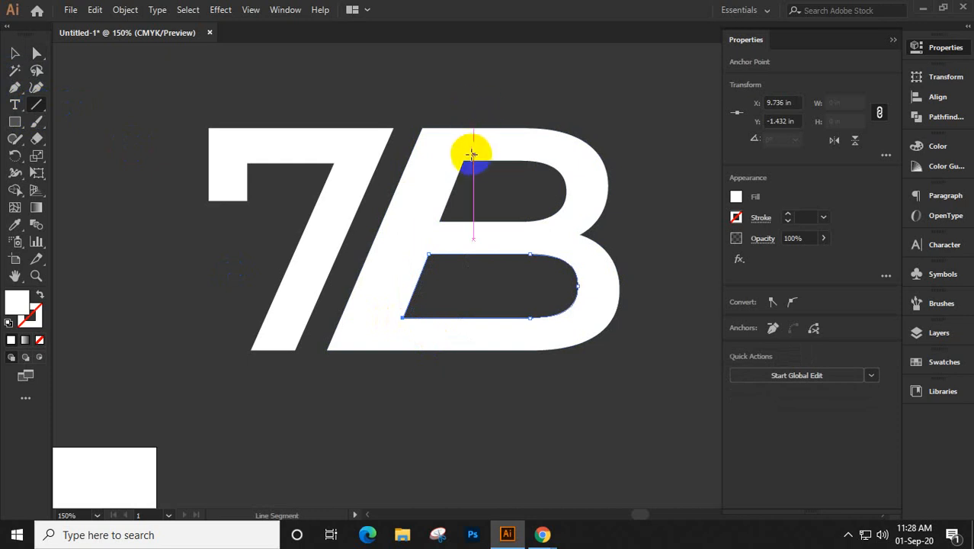
drag(463, 159, 368, 410)
drag(358, 416, 354, 419)
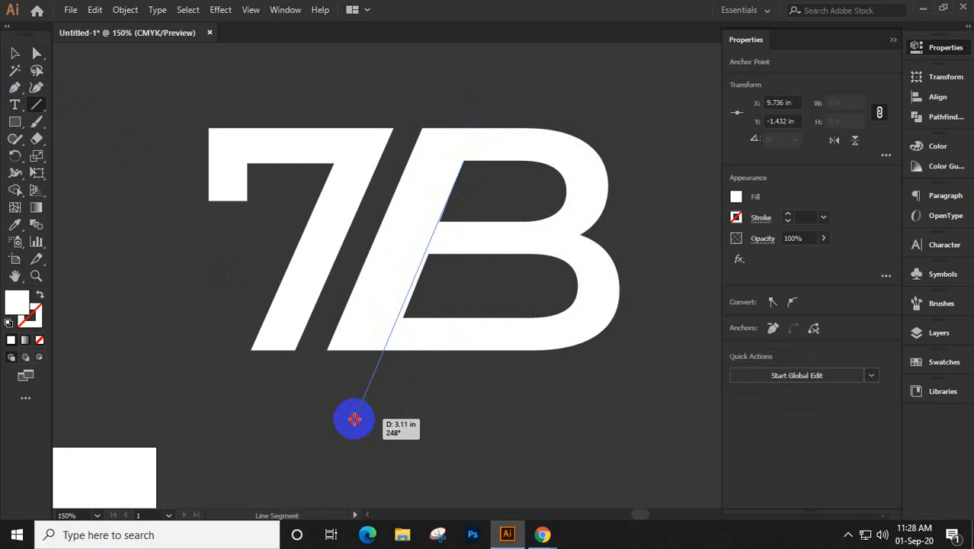
drag(354, 419, 326, 480)
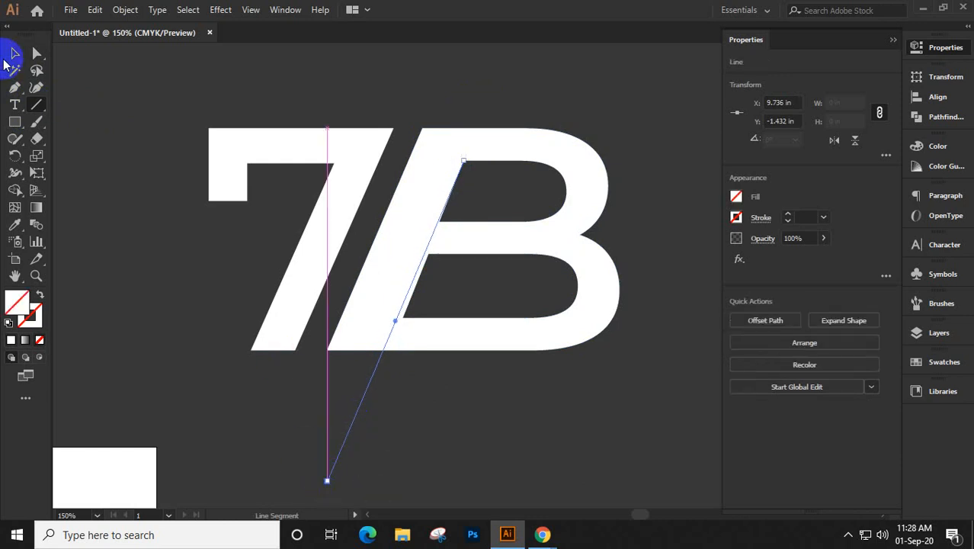
click(13, 56)
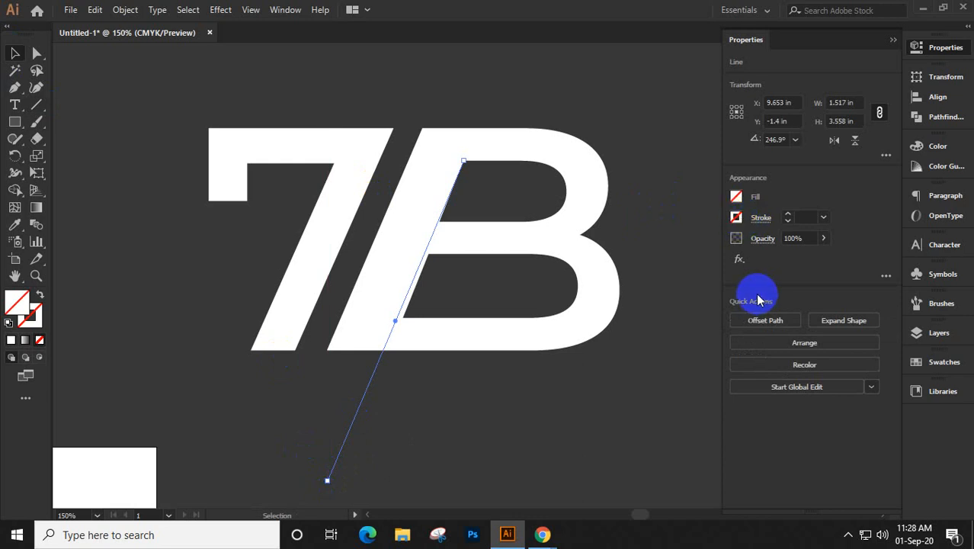
click(736, 219)
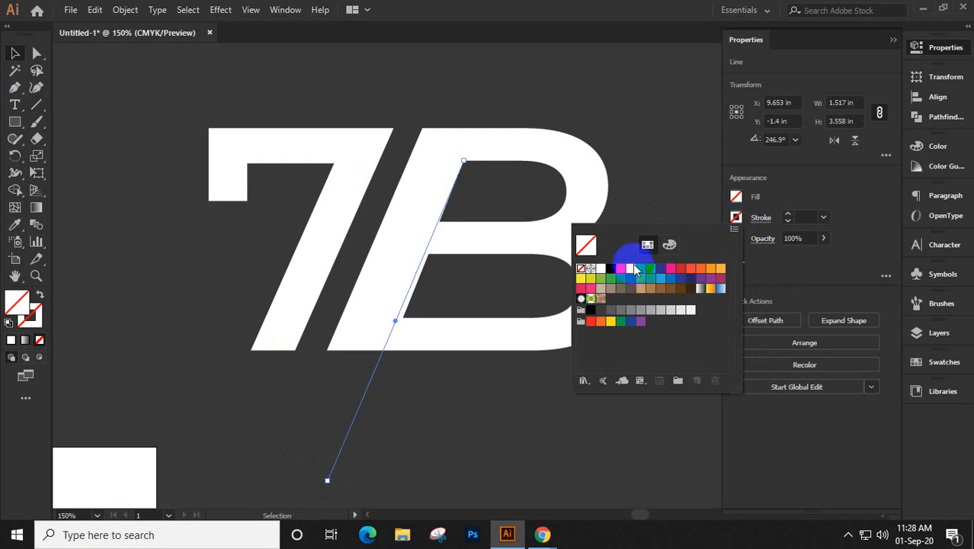
click(631, 270)
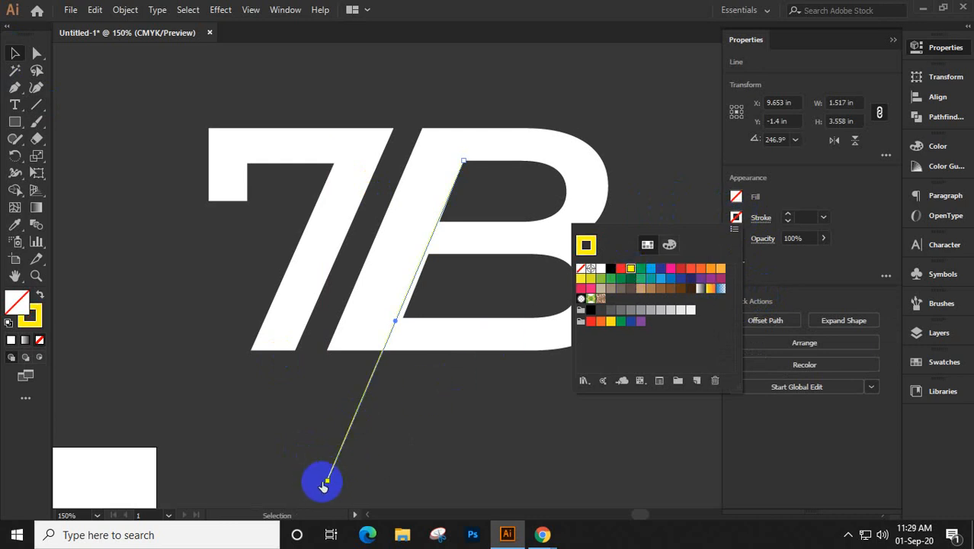
Extend the yellow guide line further below the letters along its slope, to about 5.8 in in height
drag(326, 483, 255, 464)
scroll(325, 412, down, 2)
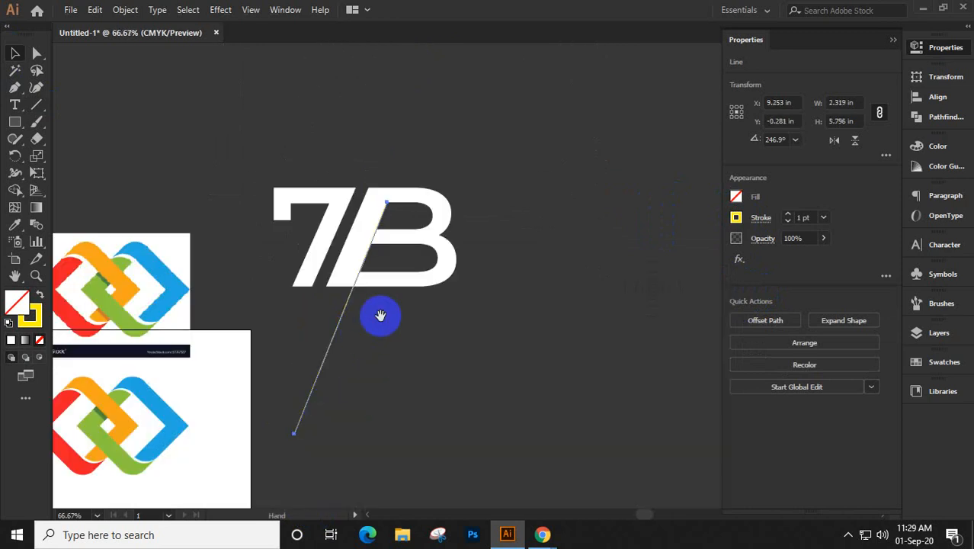
drag(380, 316, 442, 377)
scroll(434, 346, up, 1)
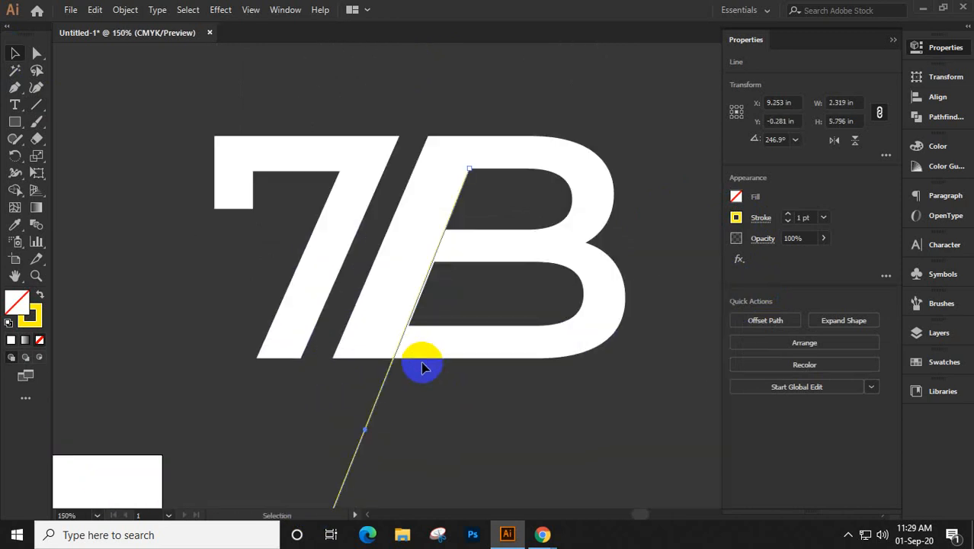
Move the yellow guide line onto the 7's outer diagonal edge, adjust its lower end and nudge it slightly to the right
drag(380, 388, 389, 158)
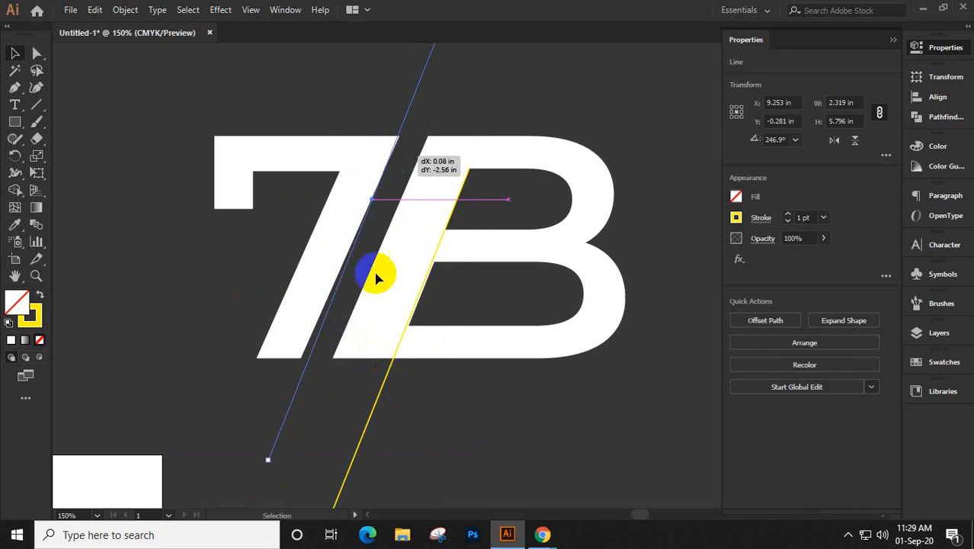
drag(269, 462, 256, 462)
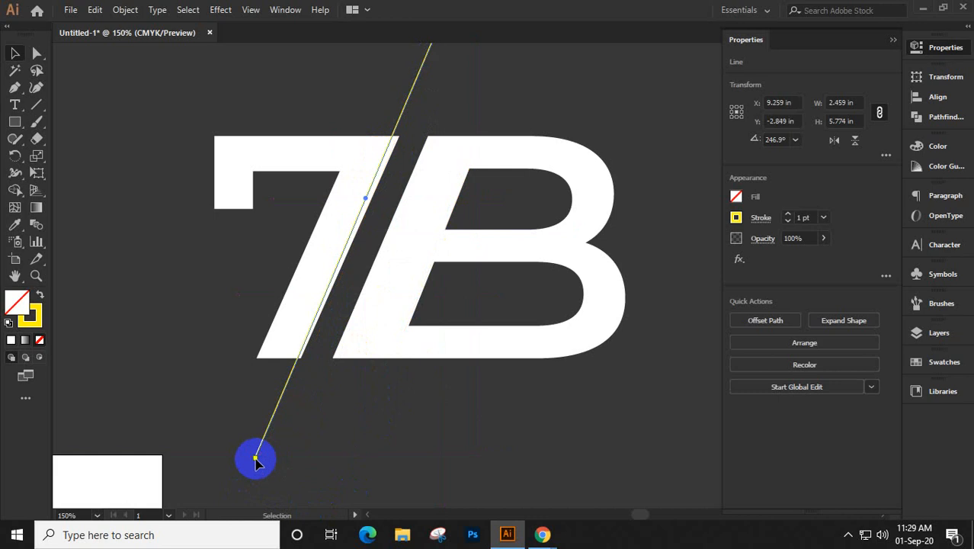
key(Right)
key(Right)
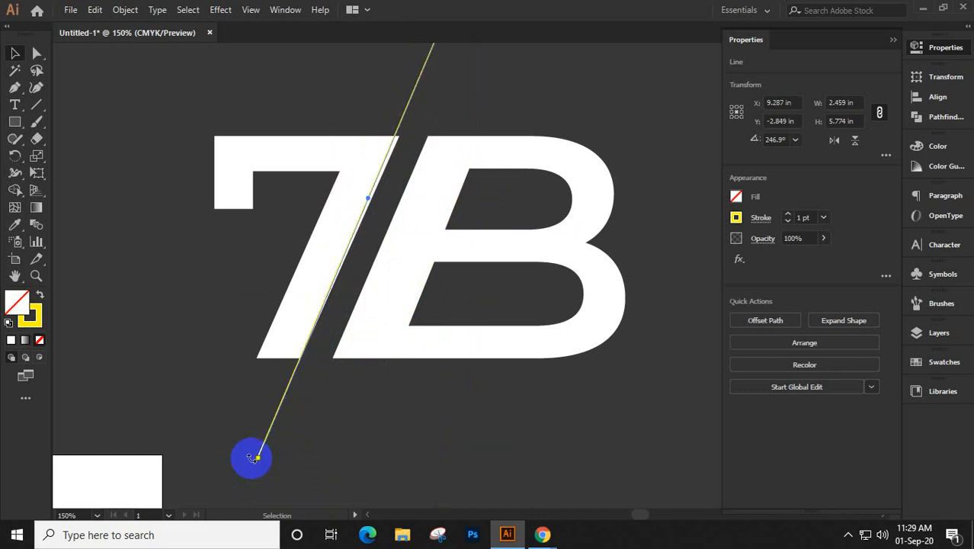
Shorten the yellow guide line from its upper end and align it with the 7's outer diagonal edge, ending at about X 10.17 in, Y -4.78 in
drag(472, 126, 441, 229)
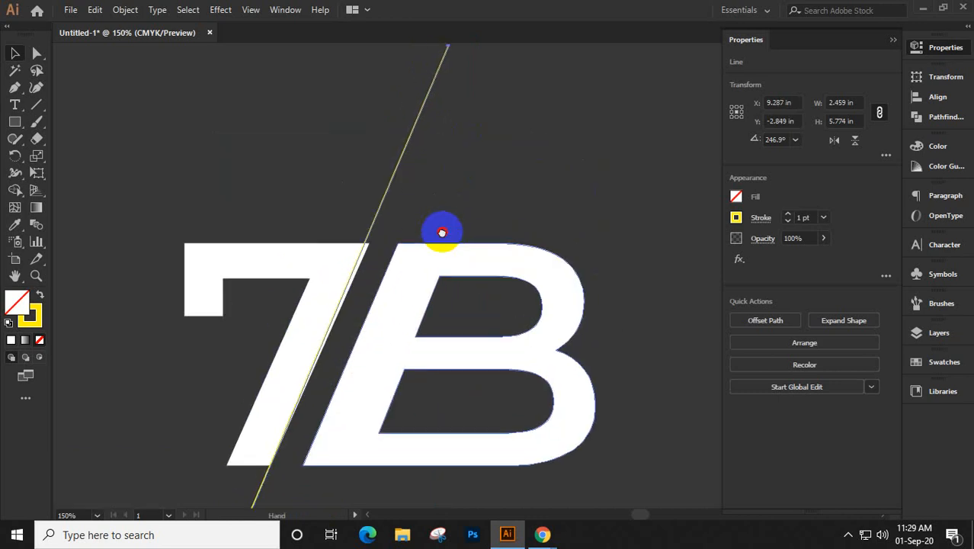
click(36, 53)
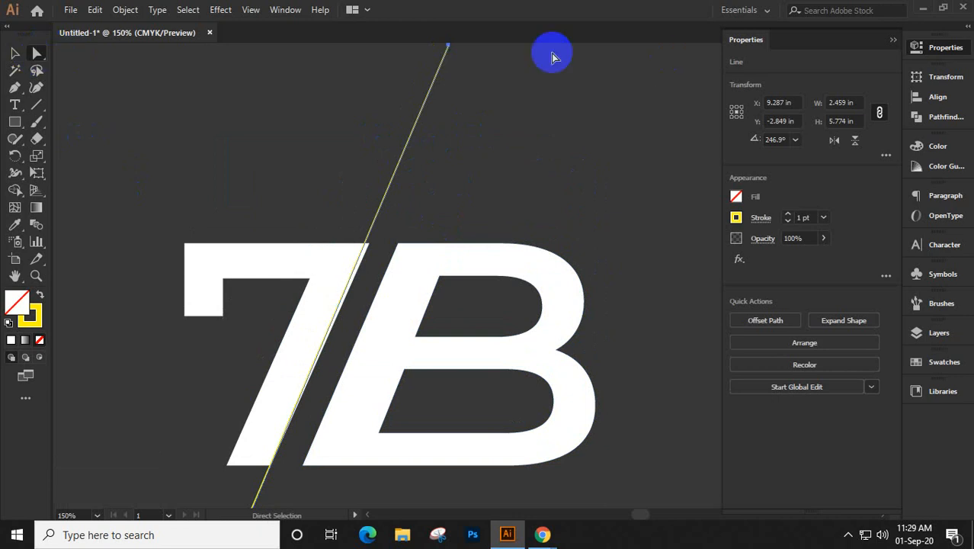
drag(450, 52, 453, 76)
key(ctrl+minus)
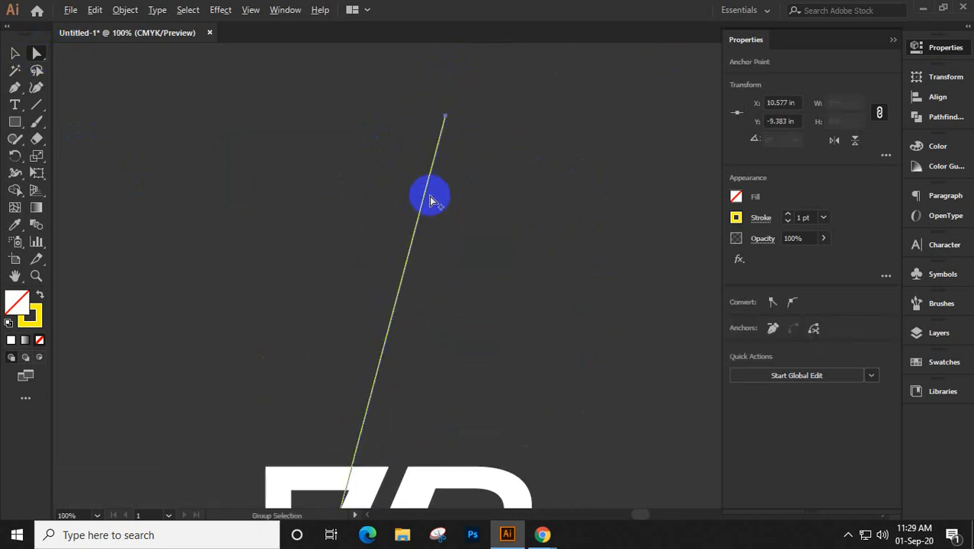
drag(445, 116, 436, 136)
scroll(400, 420, up, 5)
scroll(436, 139, down, 2)
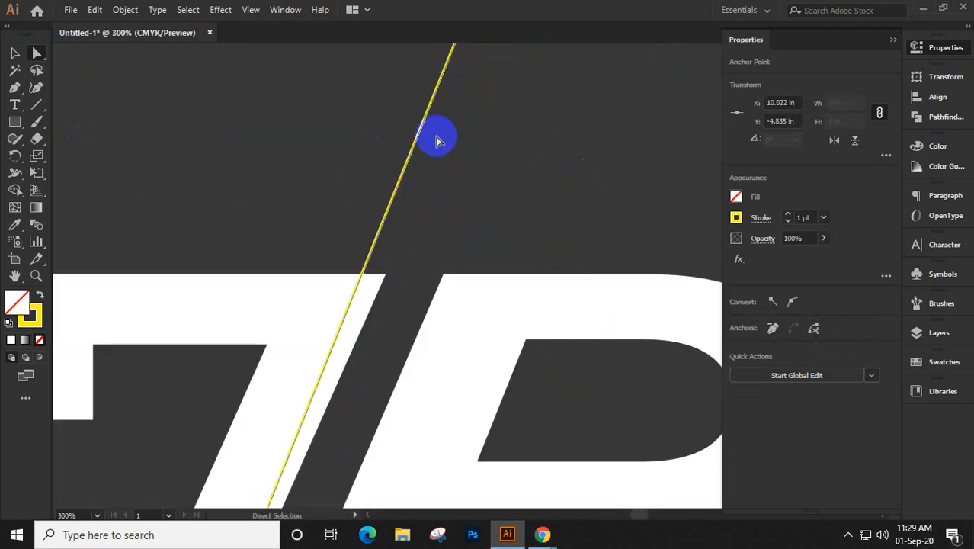
scroll(436, 139, down, 1)
drag(449, 77, 465, 79)
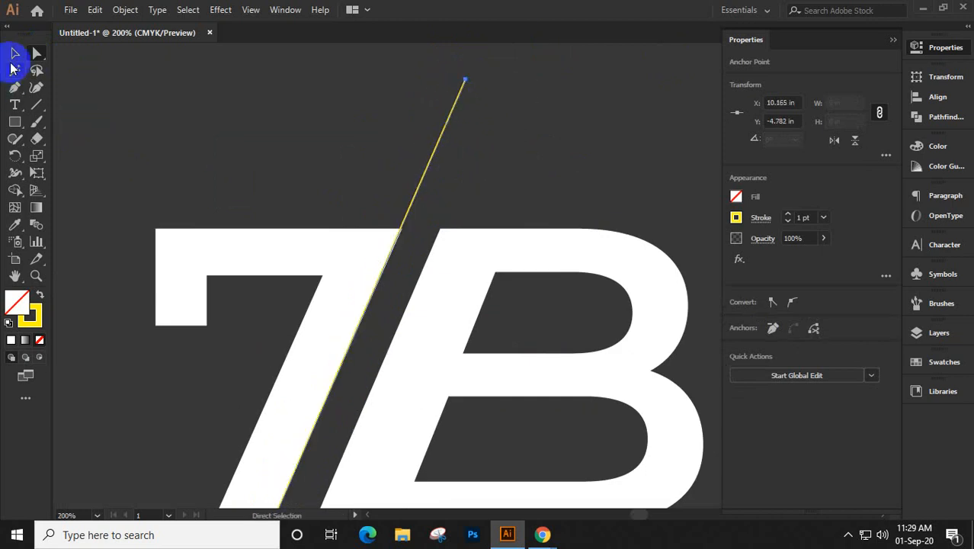
Move the whole yellow guide line about 0.95 in horizontally to the right, onto the slanted left edge of the B's upper counter
click(14, 52)
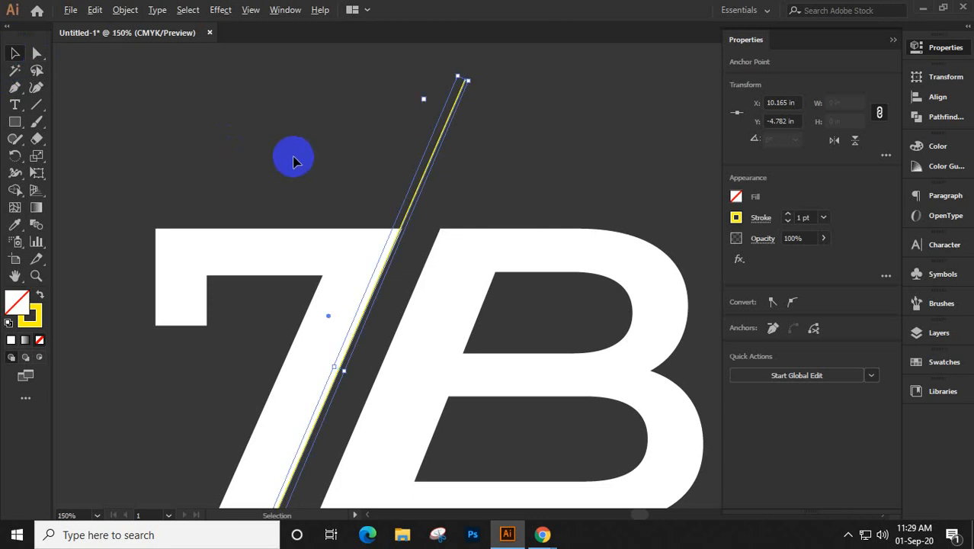
scroll(293, 160, down, 1)
drag(309, 163, 287, 125)
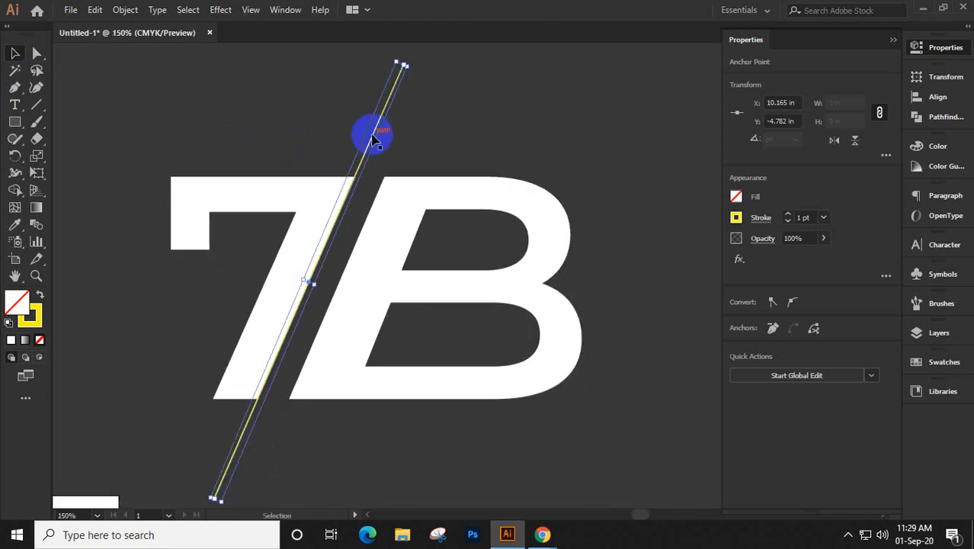
drag(372, 136, 459, 156)
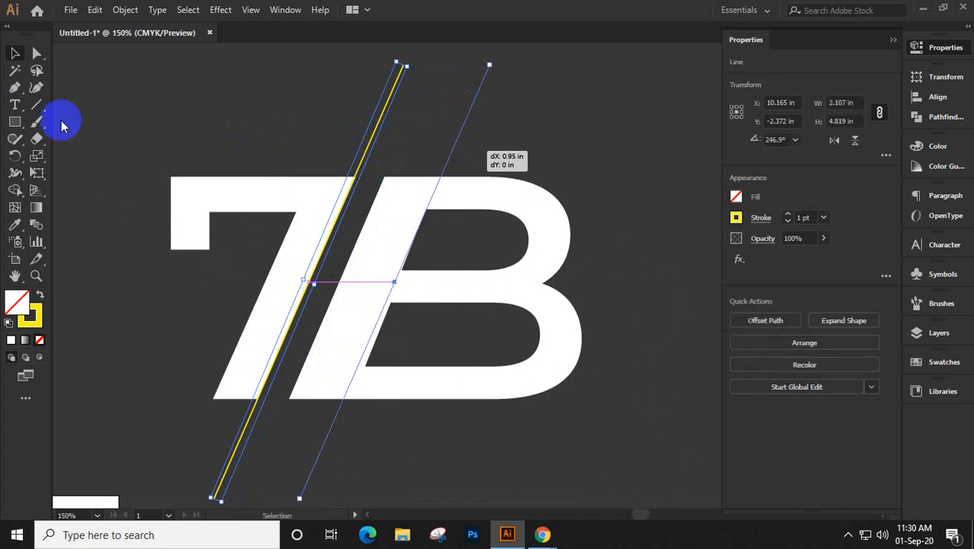
Shift the lower B counter's two left anchors leftward onto the guide line, the top one to about X 9.98 in
click(37, 53)
click(366, 369)
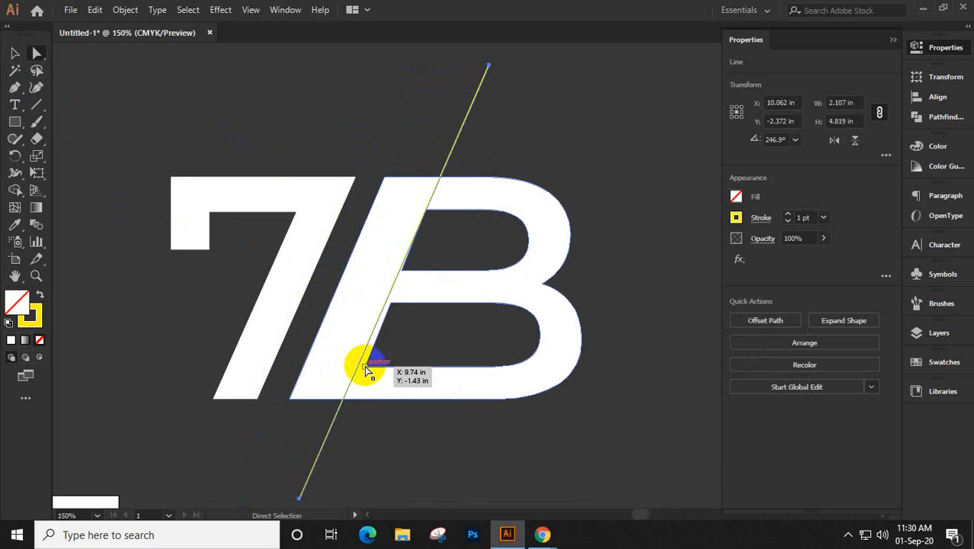
click(366, 369)
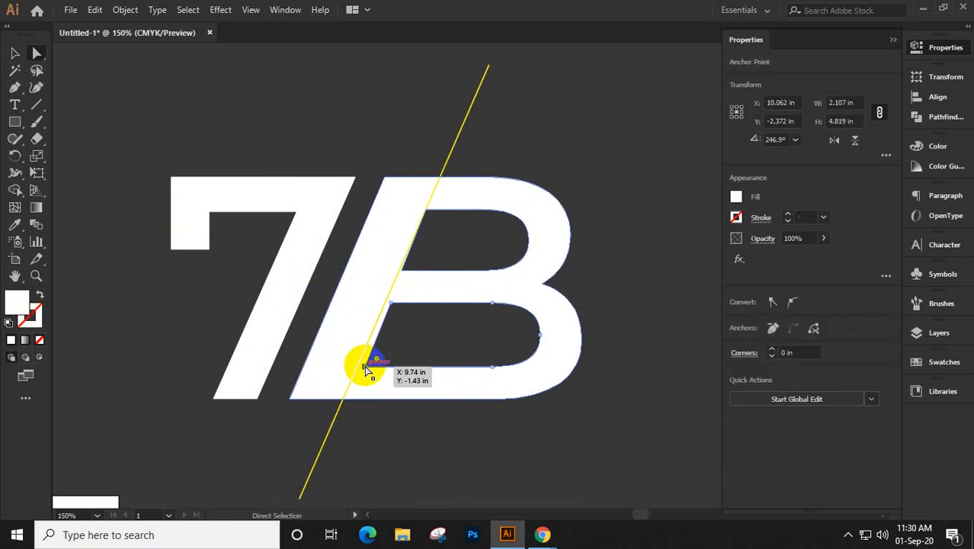
click(365, 369)
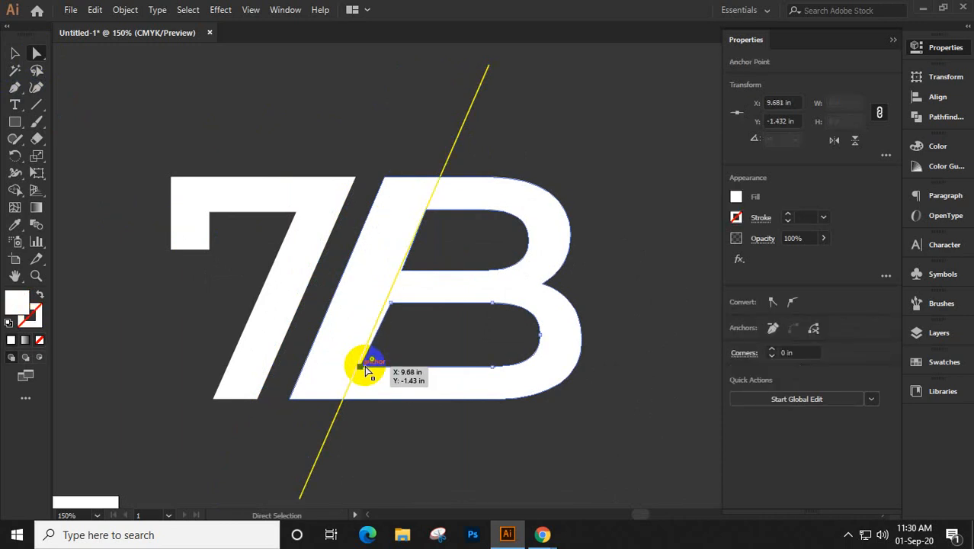
drag(365, 369, 389, 307)
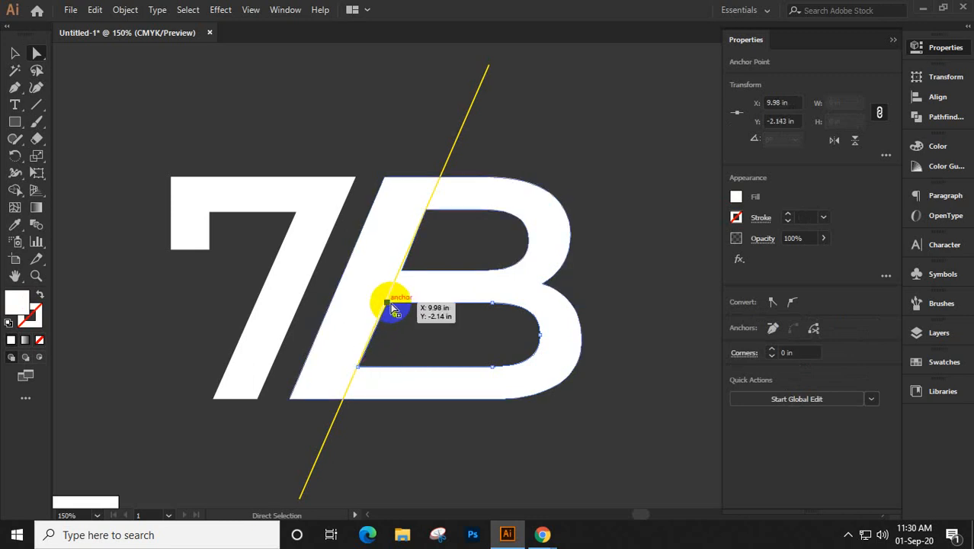
Align the upper B counter's bottom-left anchor with the yellow guide line, at about X 10.13 in, keeping the guide in place
click(402, 271)
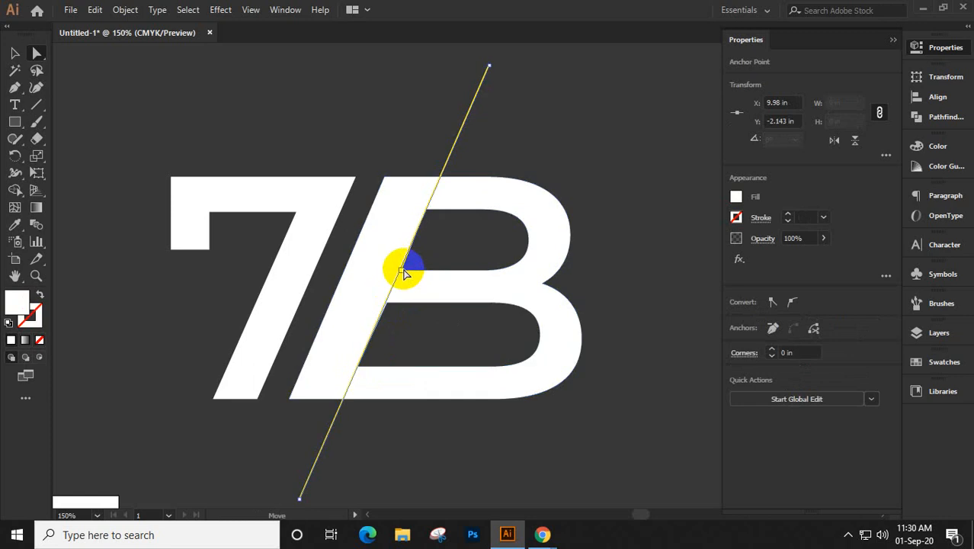
drag(403, 270, 402, 270)
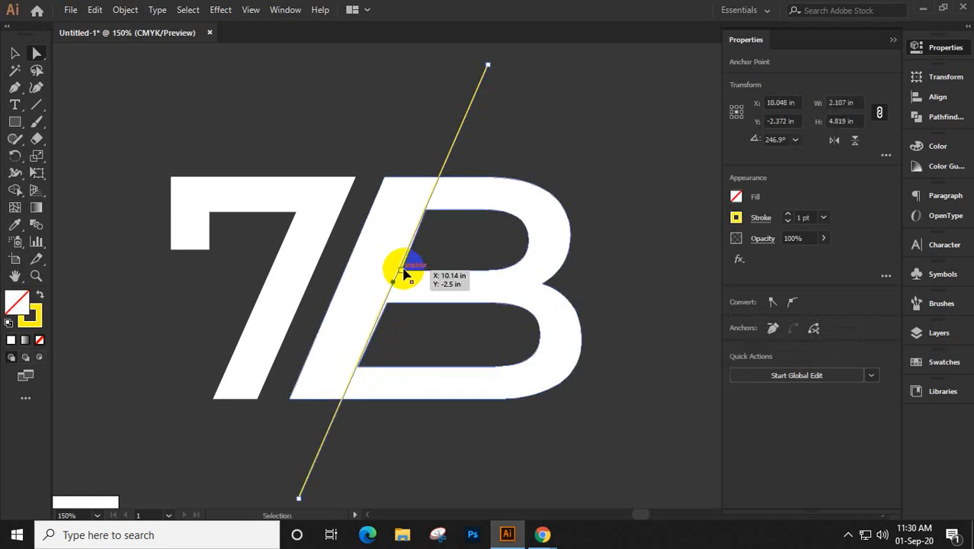
key(Right)
click(405, 273)
click(403, 273)
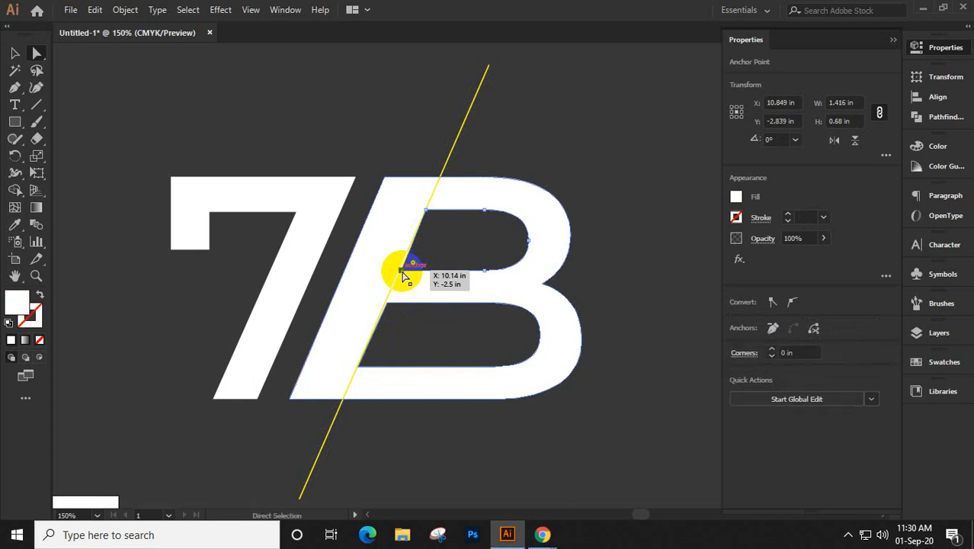
Delete the yellow guide line
click(17, 55)
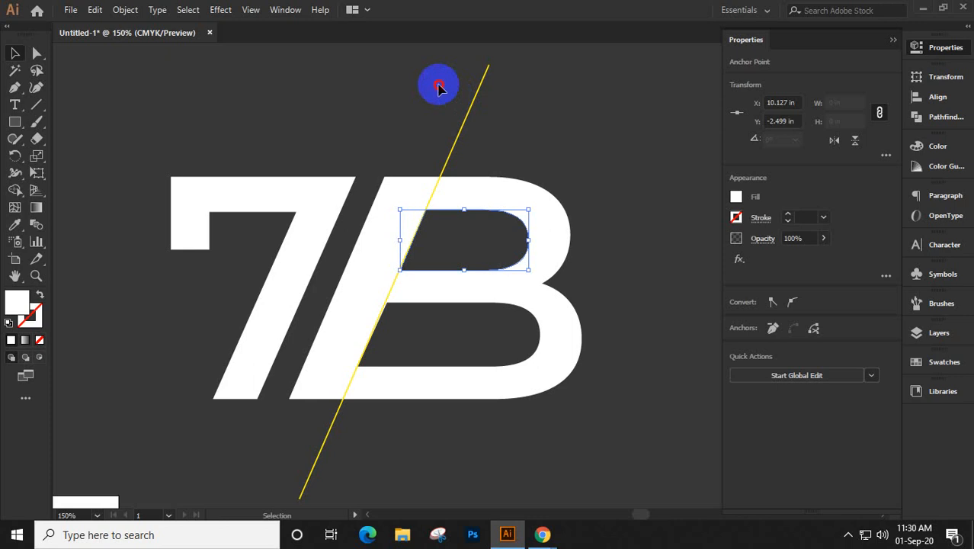
drag(439, 86, 519, 125)
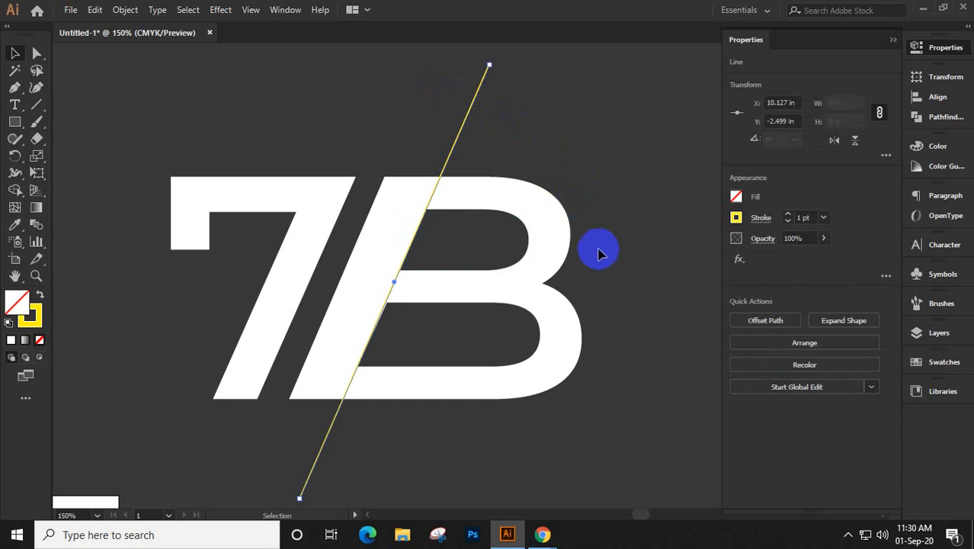
key(Delete)
scroll(583, 283, down, 2)
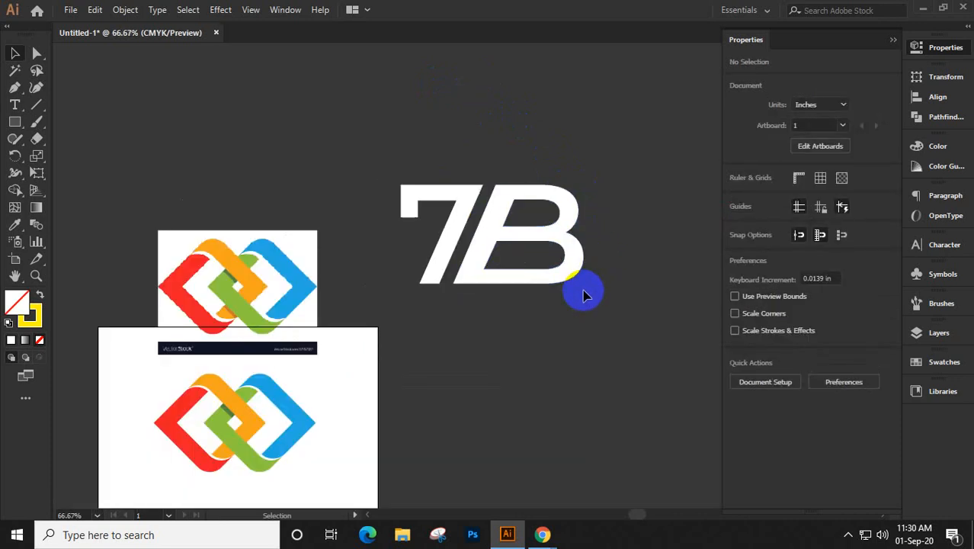
Move the 7 and the B together up and to the right on the empty canvas
drag(612, 288, 390, 319)
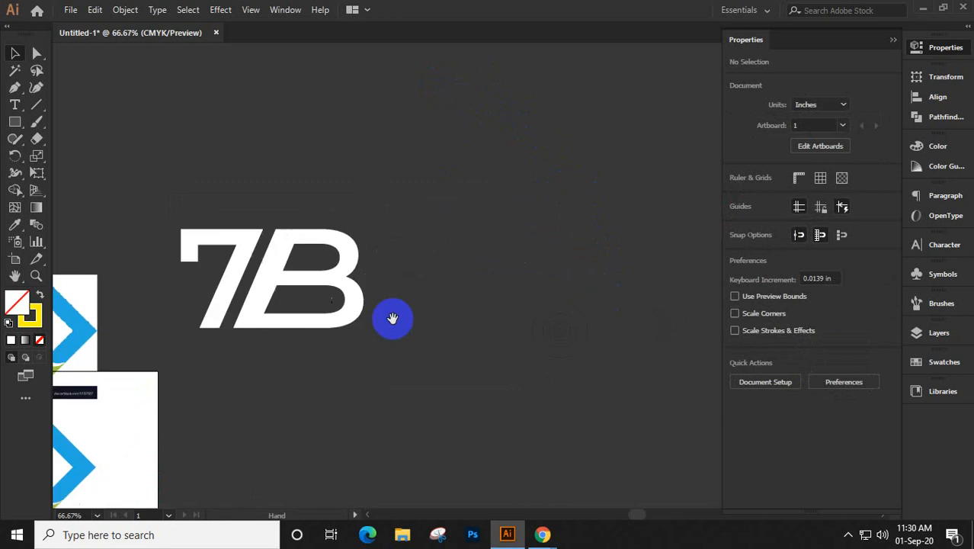
drag(193, 184, 404, 391)
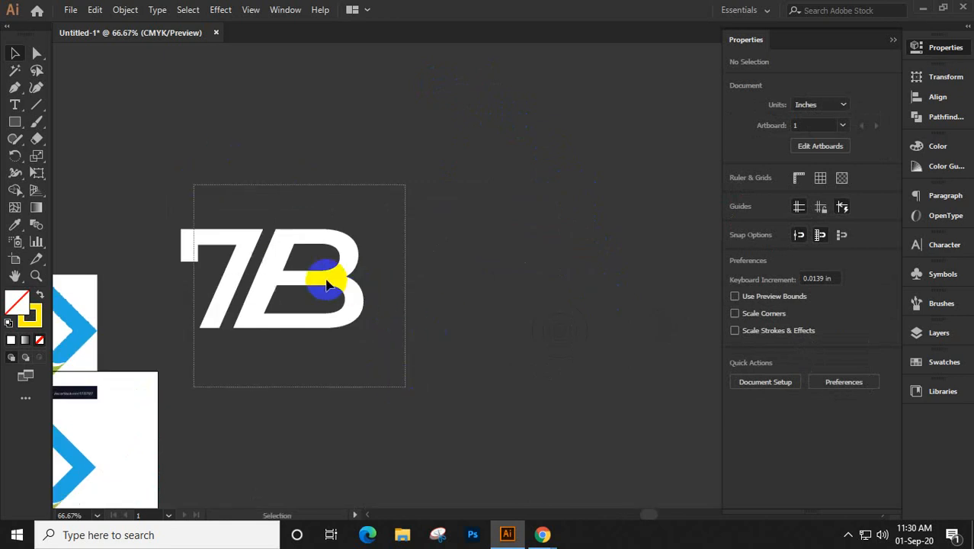
drag(324, 284, 400, 172)
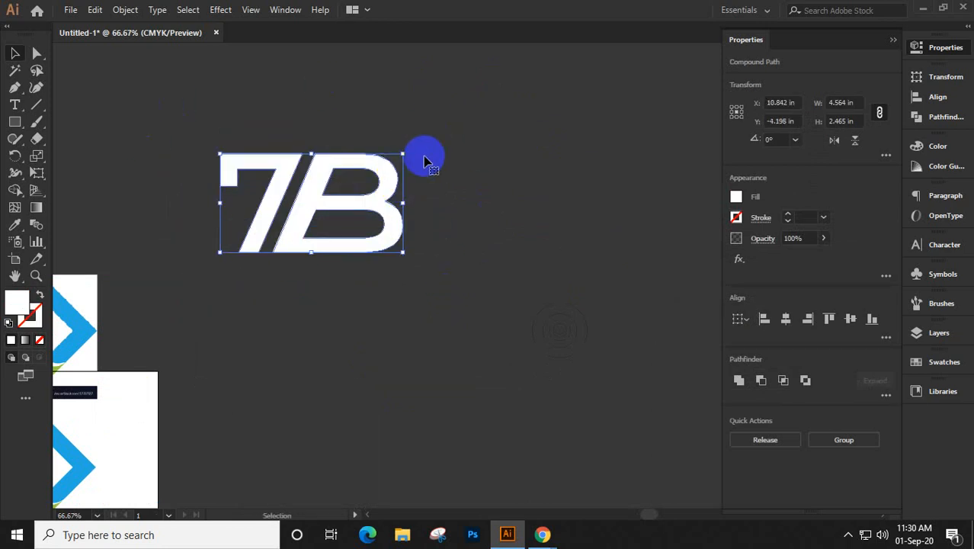
Slide only the B horizontally left onto the 7's diagonal stem, to about X 10.72 in, so the two letters overlap
click(330, 182)
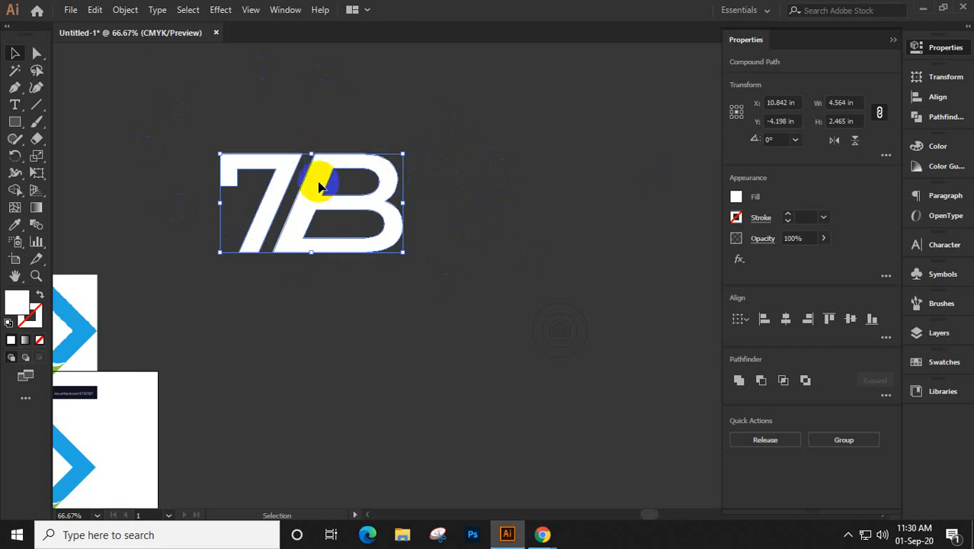
key(ctrl+shift+a)
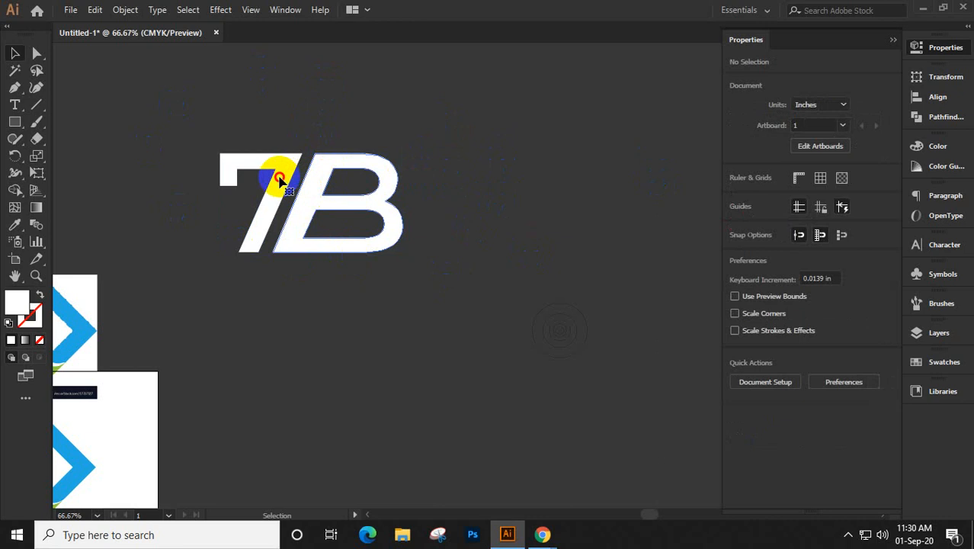
drag(319, 180, 286, 192)
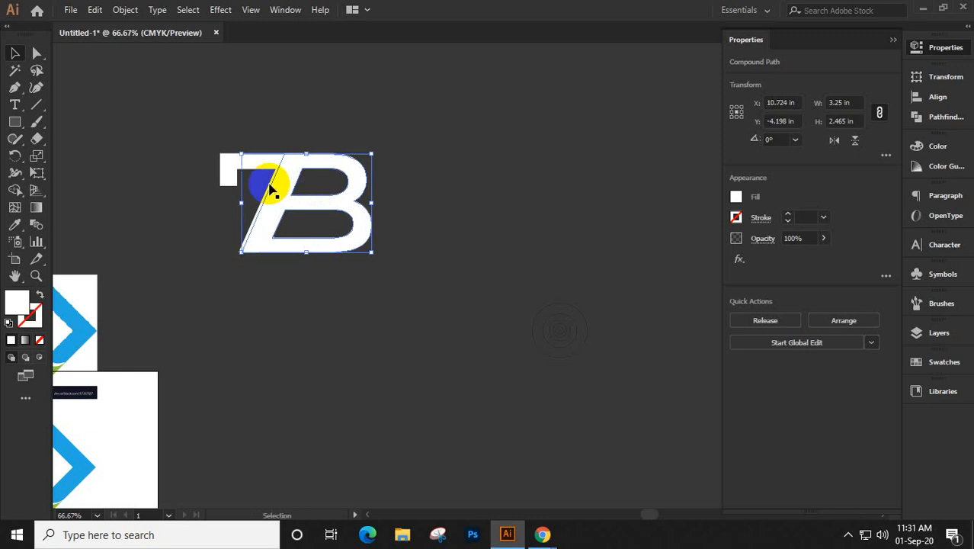
Remove the 7's downward serif by raising its two lower anchors to the underside of the top bar, at about Y -5.04 in
click(226, 179)
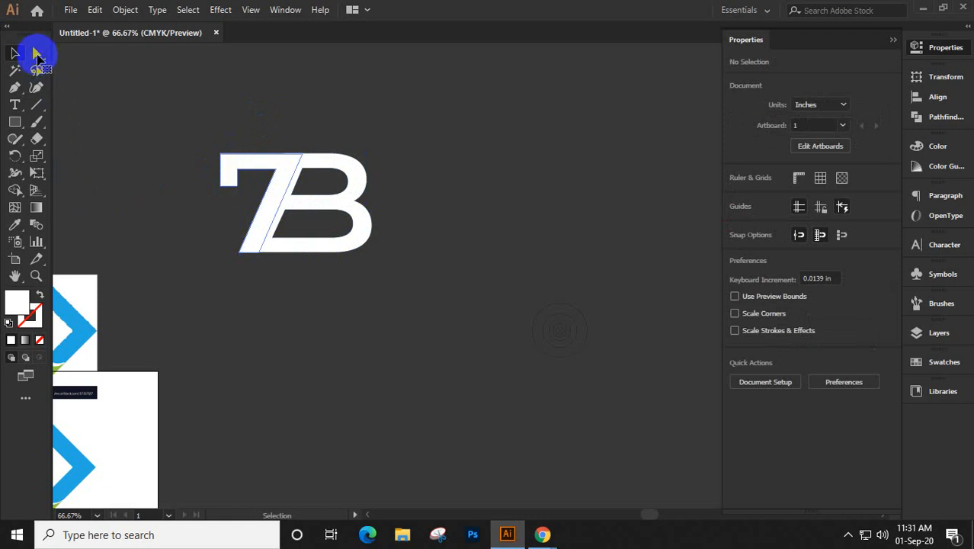
click(37, 56)
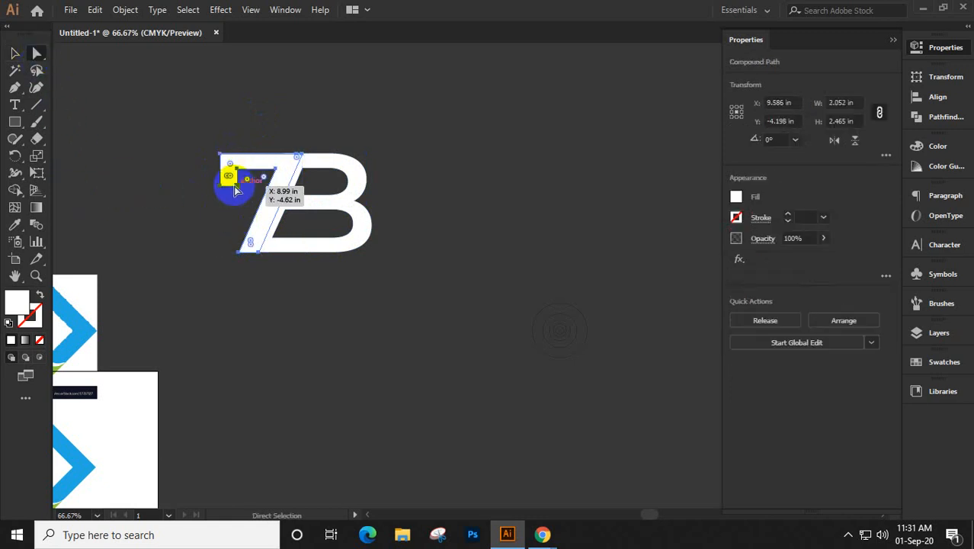
scroll(217, 179, up, 3)
drag(271, 200, 286, 252)
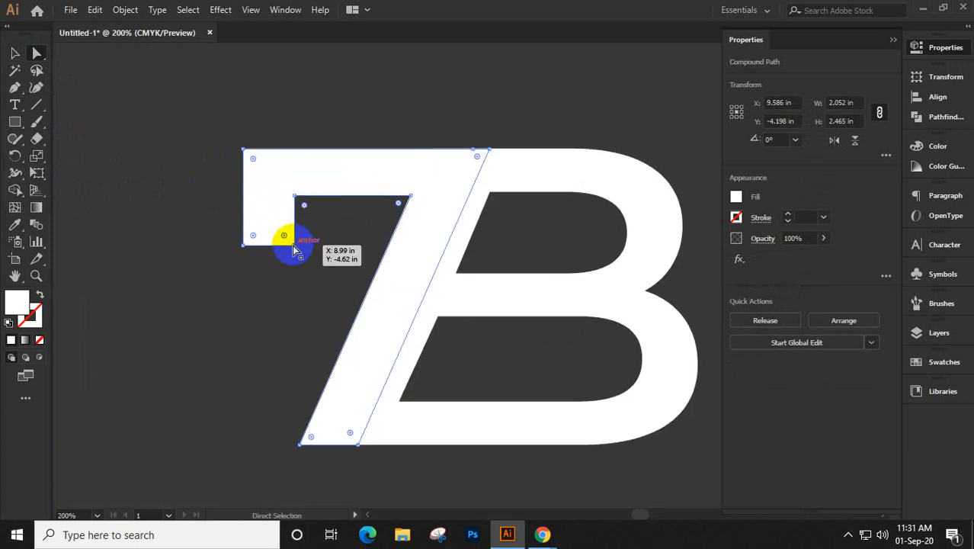
drag(295, 249, 237, 204)
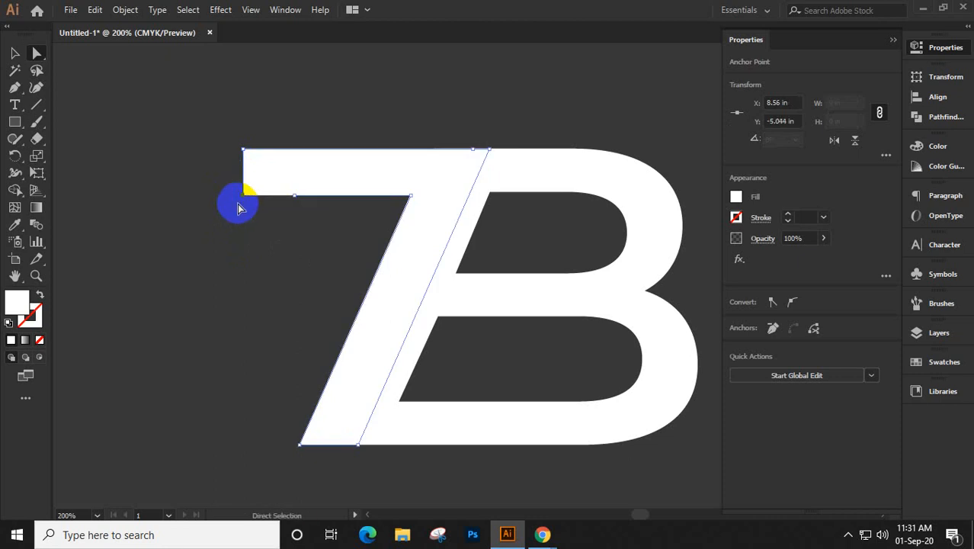
key(Up)
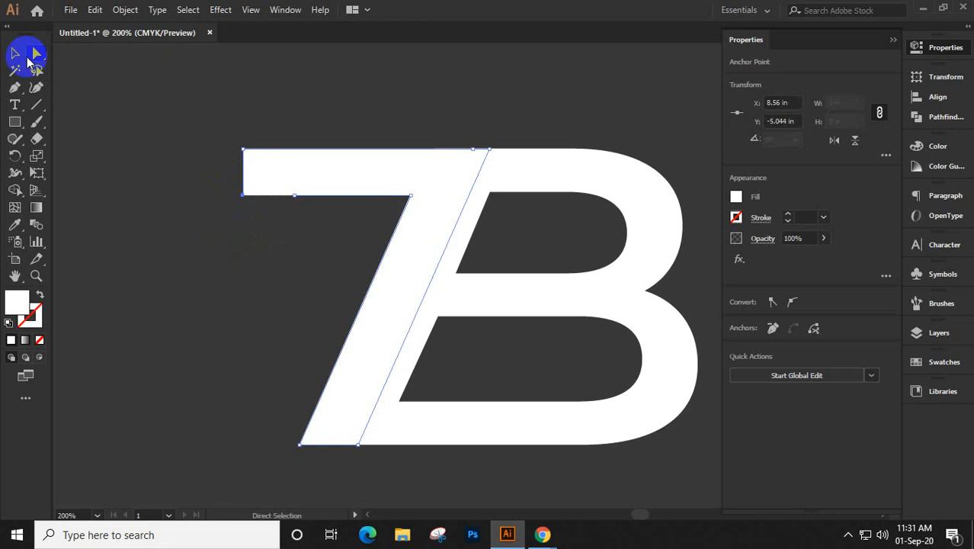
key(v)
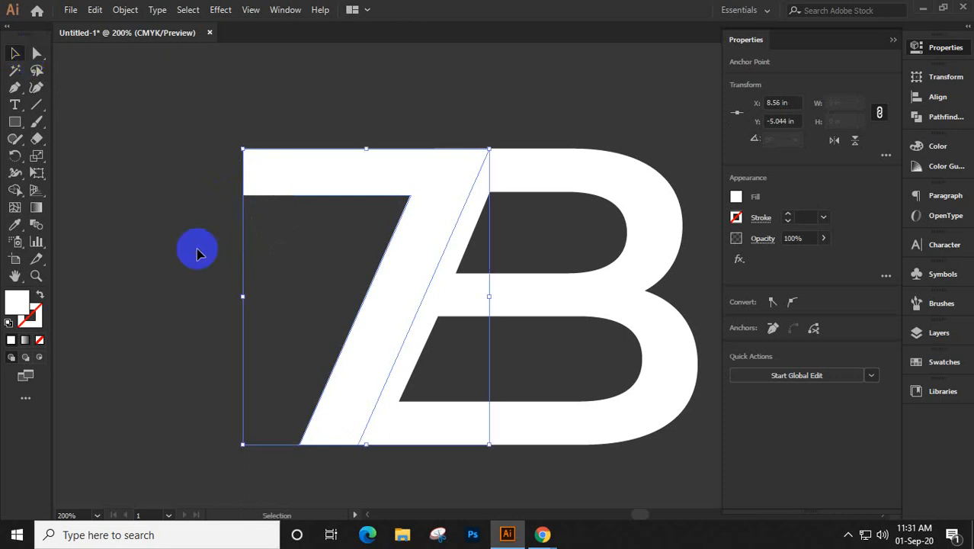
click(174, 276)
scroll(213, 301, down, 2)
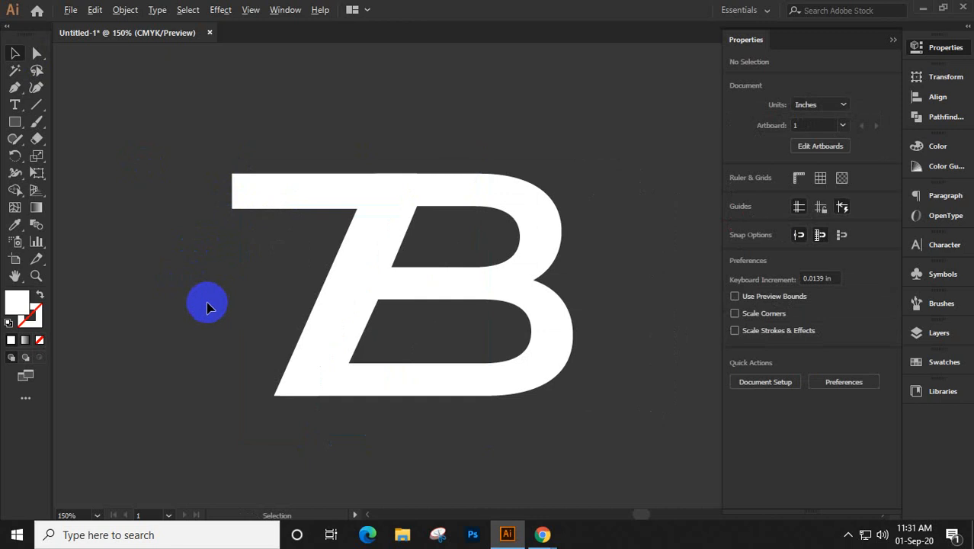
Shift the B slightly further left over the 7's stem, to about X 10.68 in
drag(368, 361, 359, 310)
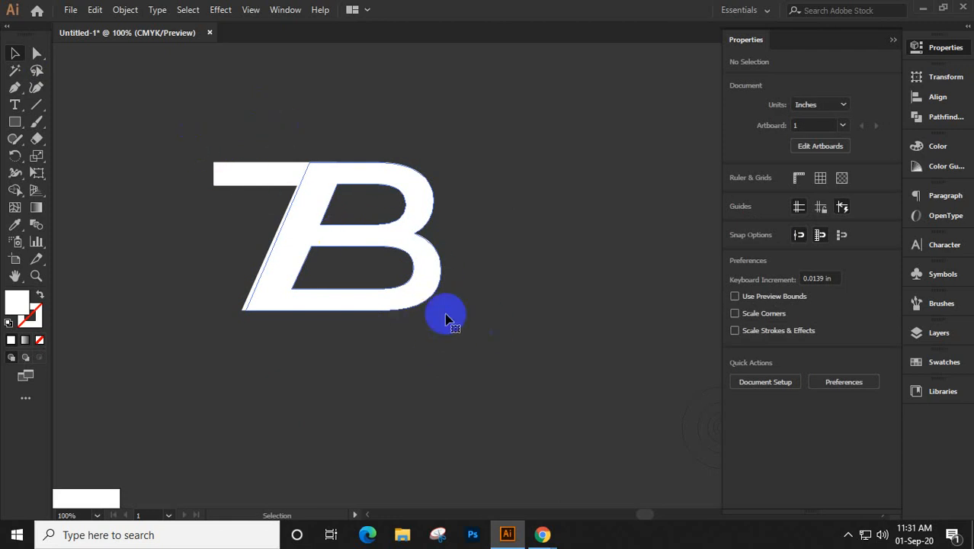
click(233, 165)
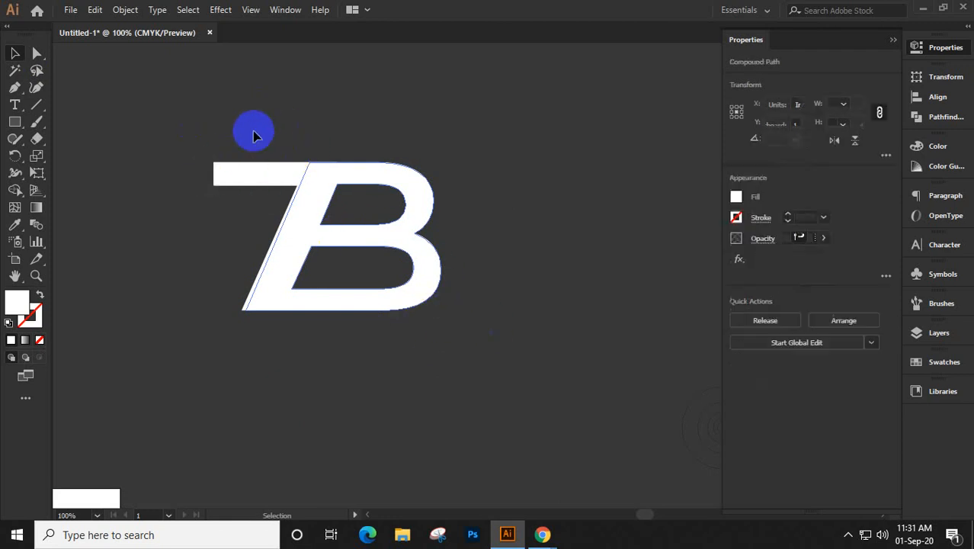
click(346, 304)
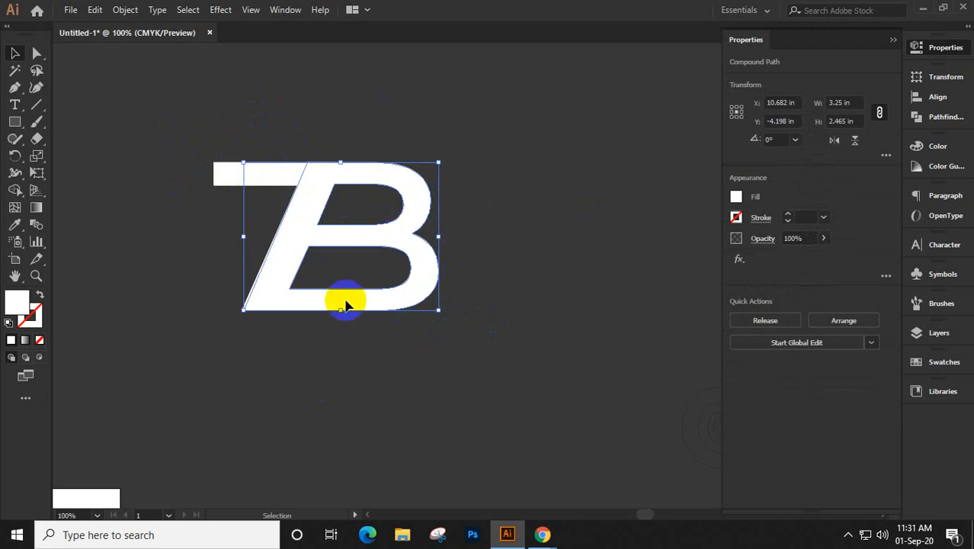
Draw a rectangle about 5.06 by 3.57 in around the merged 7B lettermark
drag(153, 145, 478, 381)
click(14, 122)
drag(167, 128, 472, 342)
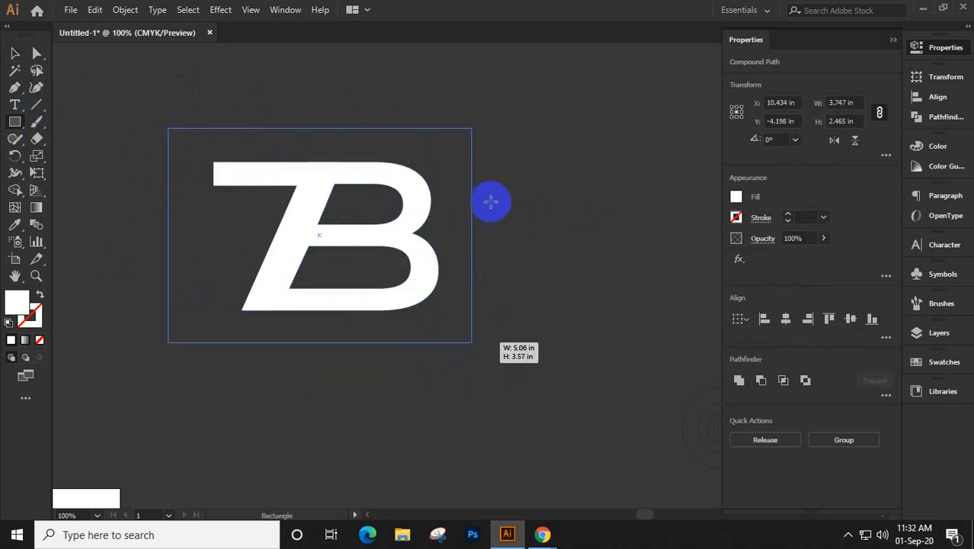
Move the white rectangle down off the 7B lettermark and remove it
click(14, 53)
click(346, 180)
drag(347, 179, 394, 317)
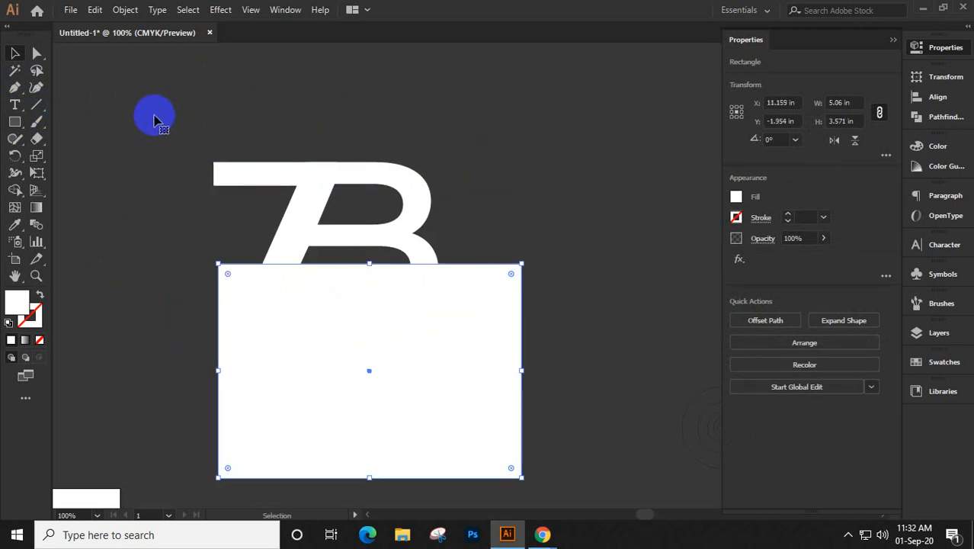
click(221, 150)
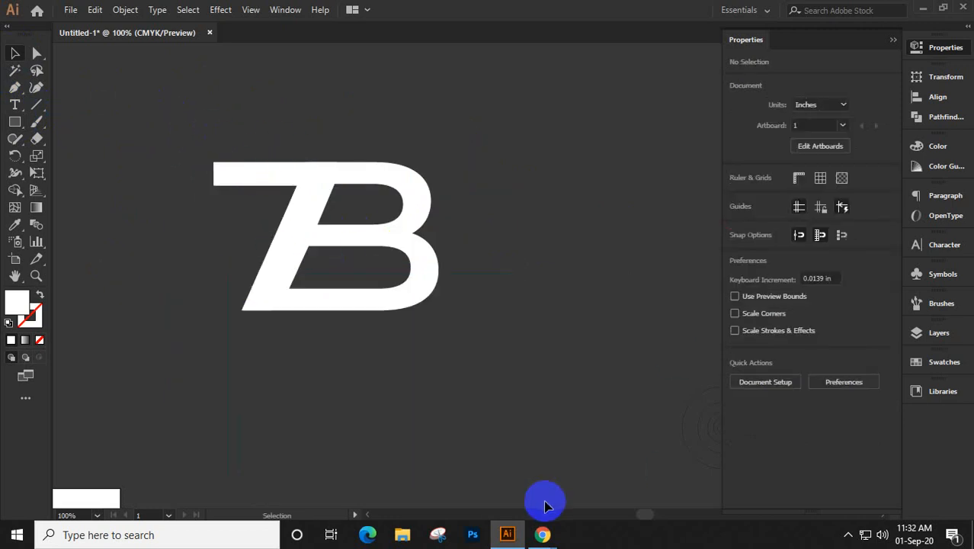
Switch to the Google Meet call in Chrome, mute the one unmuted participant for everyone, and return to Illustrator
mouse_move(543, 534)
click(450, 484)
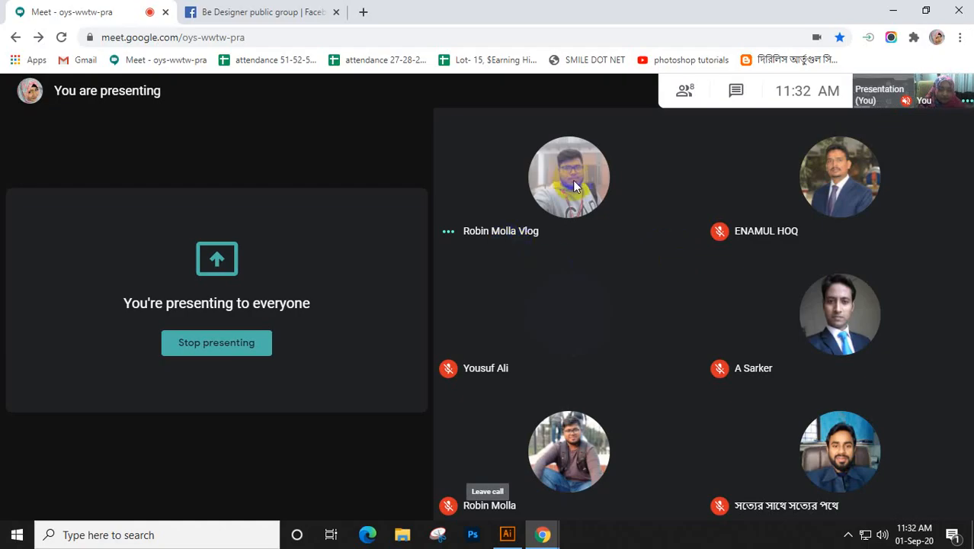
mouse_move(560, 192)
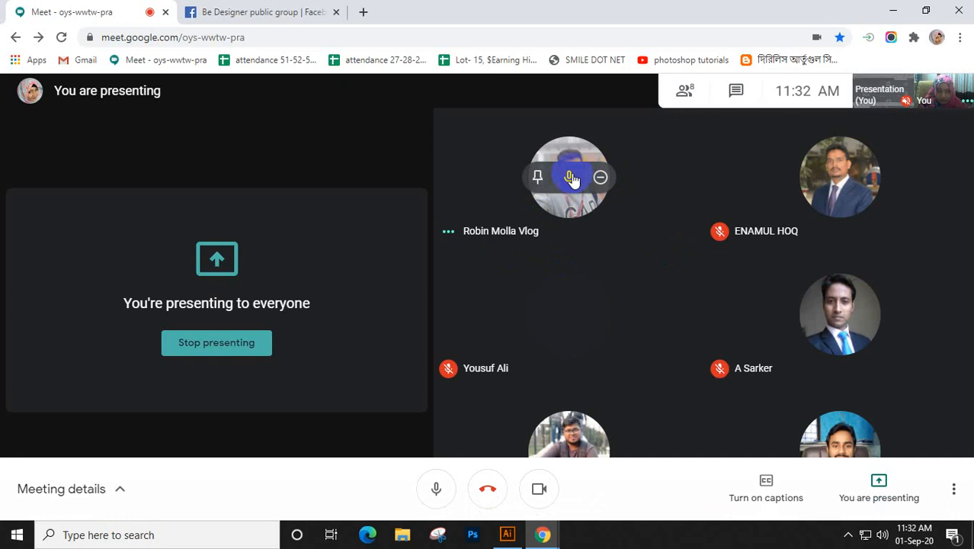
click(570, 179)
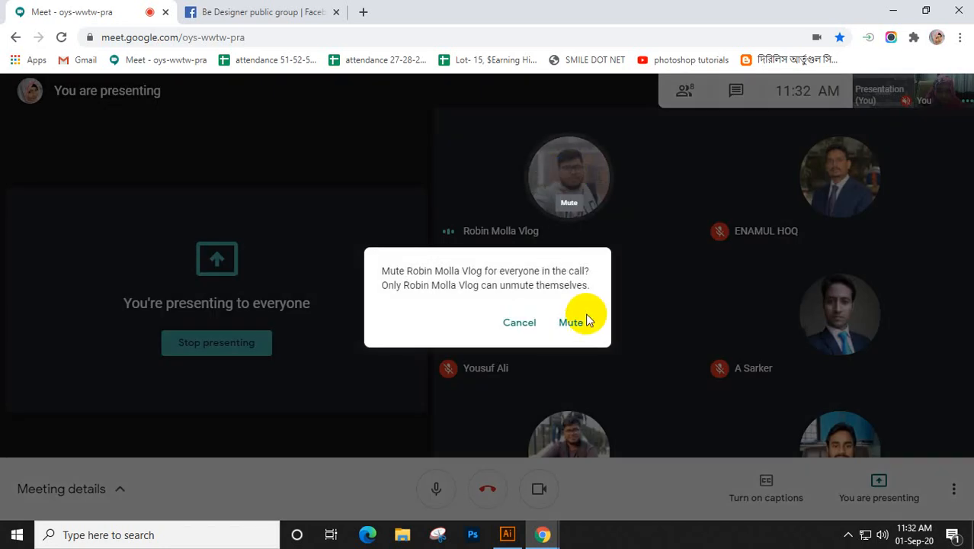
click(576, 326)
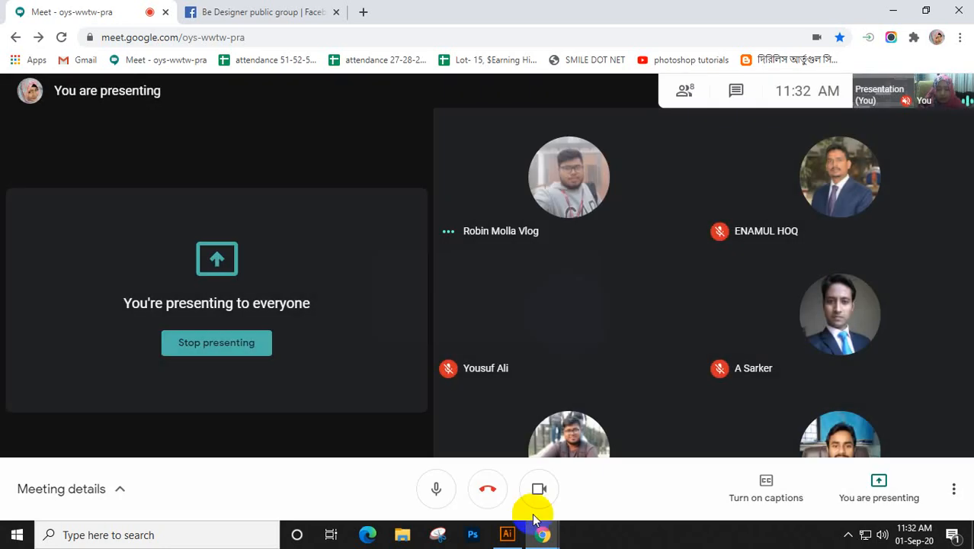
click(507, 533)
drag(195, 92, 473, 388)
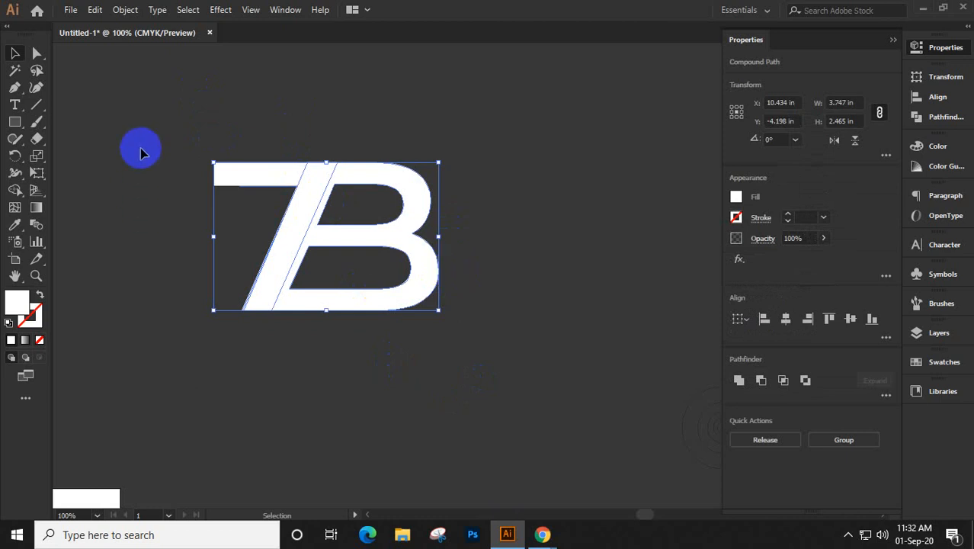
drag(167, 131, 520, 400)
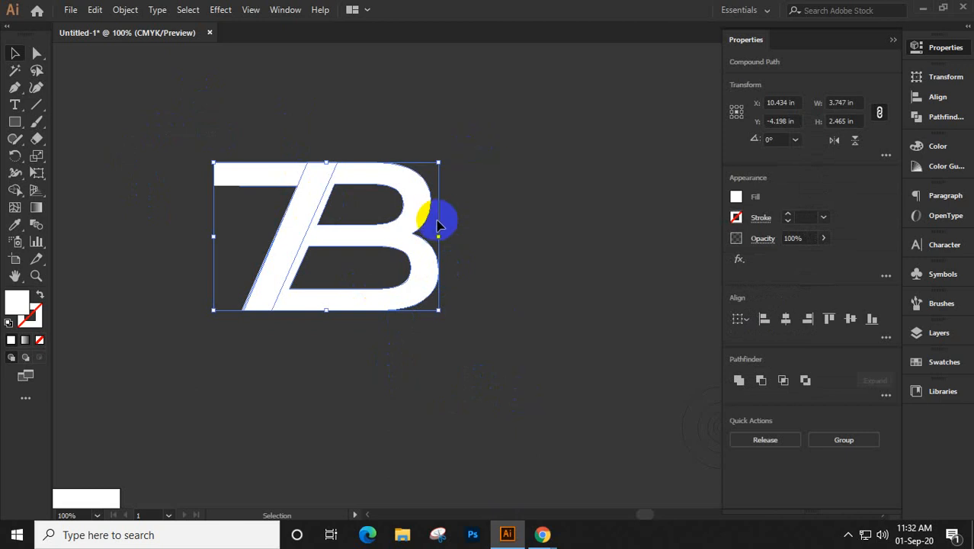
click(447, 153)
key(Delete)
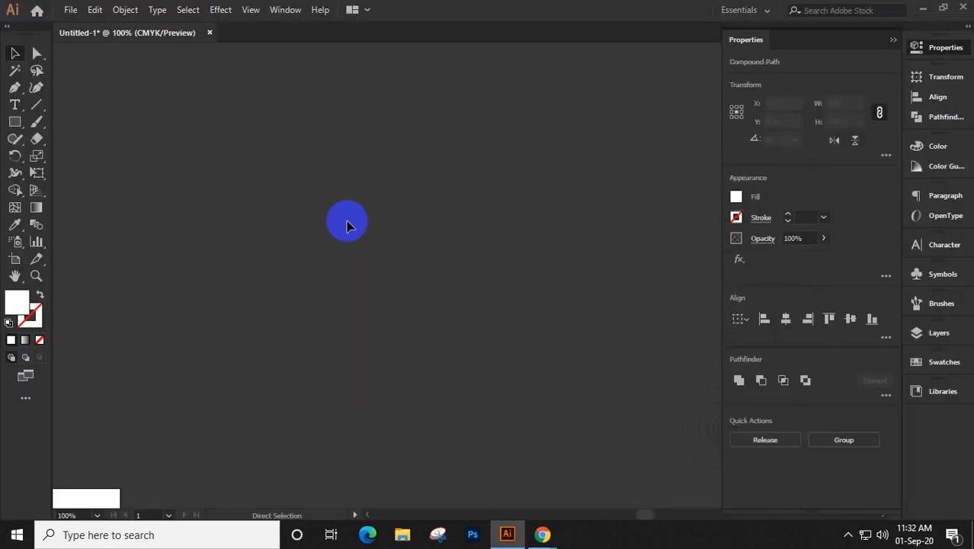
click(346, 225)
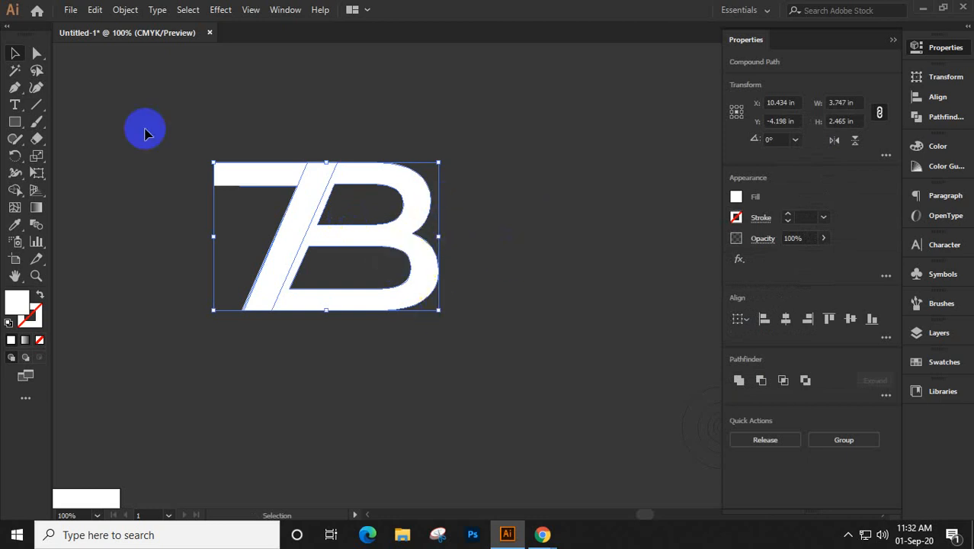
Shift the anchors of the B's lower bowl and its counter left until the B is about 3.12 in wide
click(36, 53)
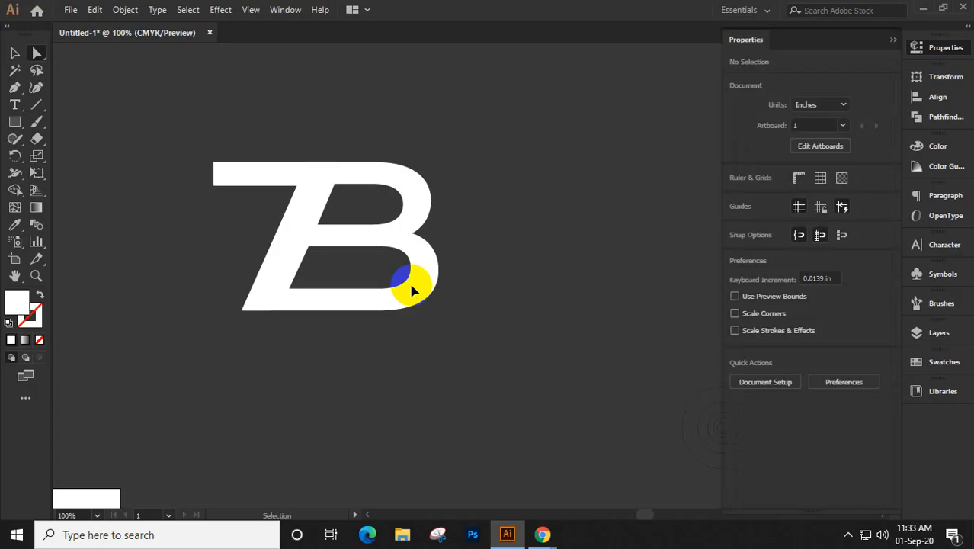
click(415, 275)
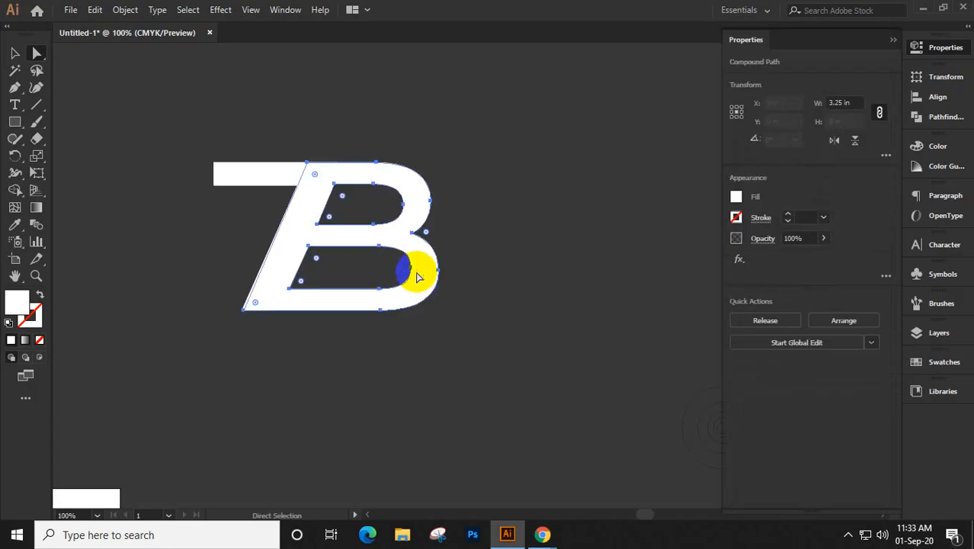
click(411, 271)
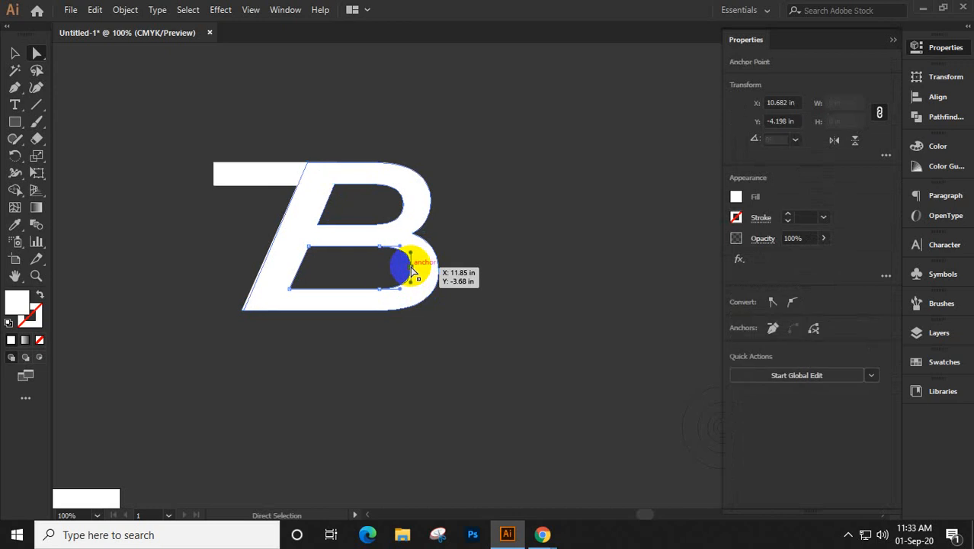
drag(409, 271, 383, 291)
drag(458, 253, 349, 316)
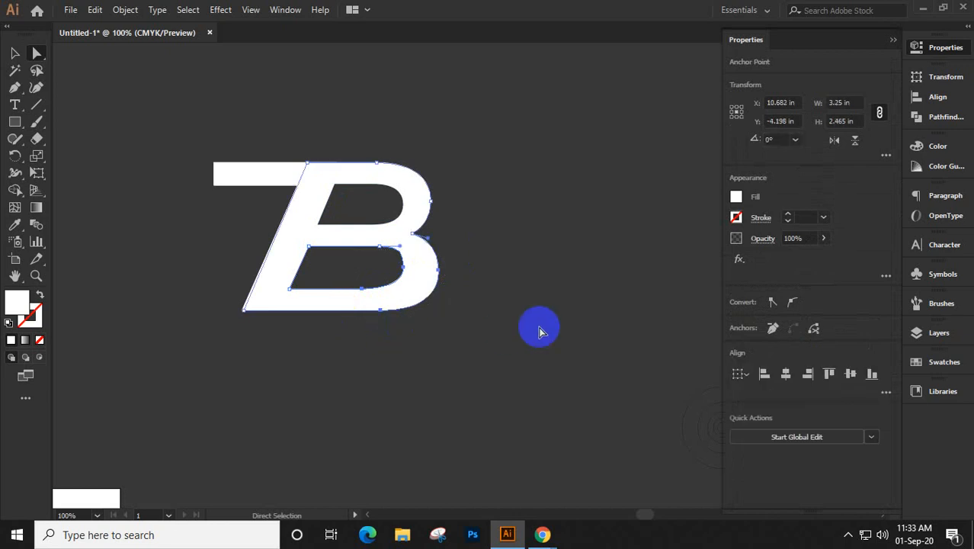
key(Left)
key(Left)
key(Left)
key(Left)
key(Left)
key(Left)
key(Left)
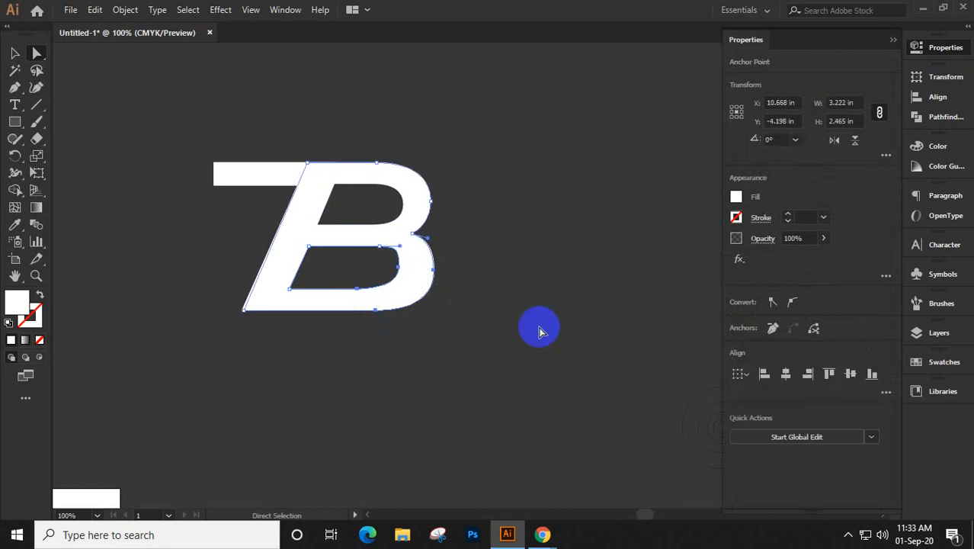
key(Left)
key(Left)
key(Left)
key(Left)
key(Left)
key(Left)
key(Left)
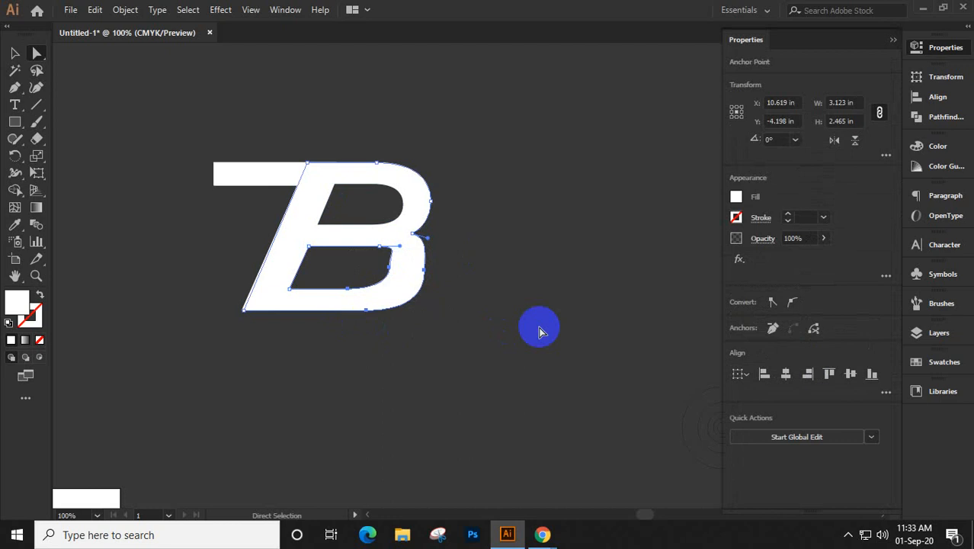
Move the lower counter's upper curve anchor left to about X 11.02 in and the notch anchor between the bowls to about Y -4.19 in
click(380, 247)
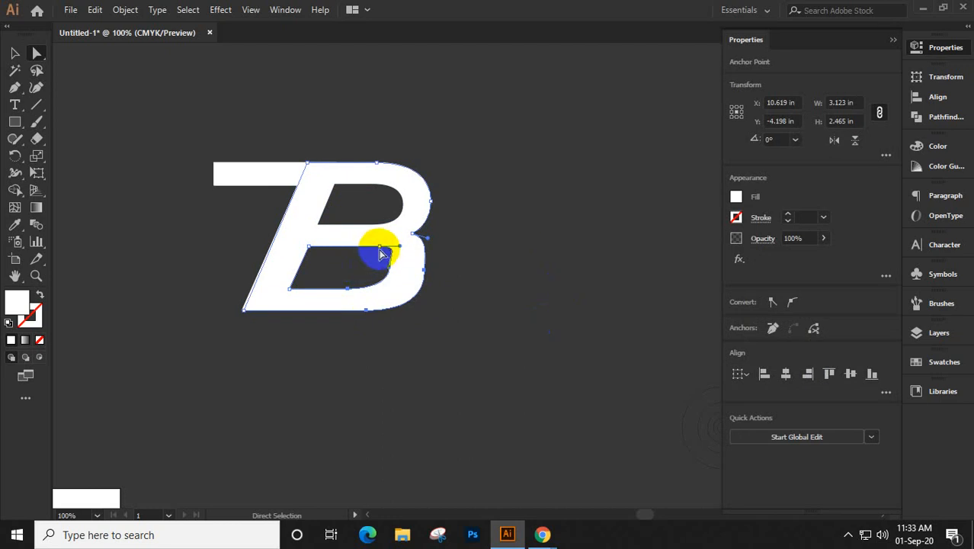
click(381, 251)
drag(383, 253, 381, 250)
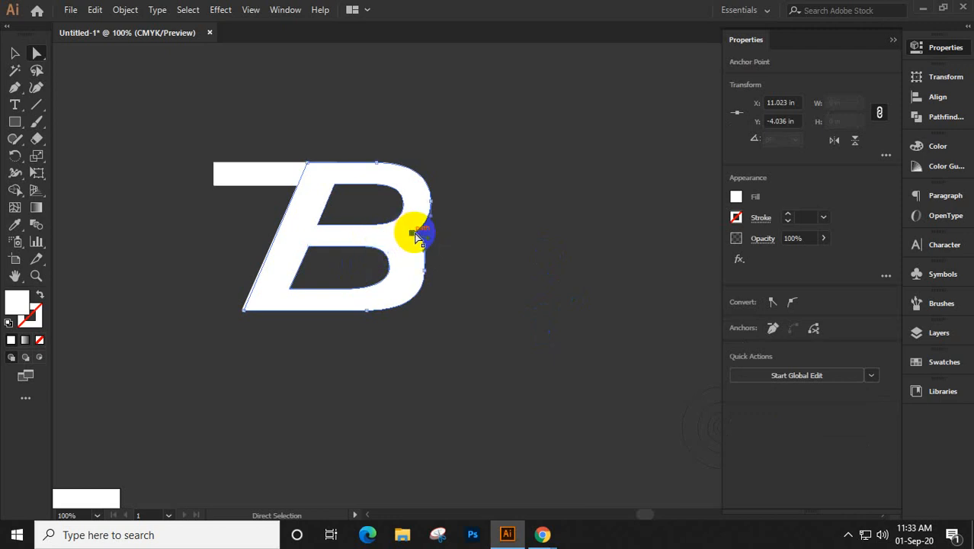
click(418, 236)
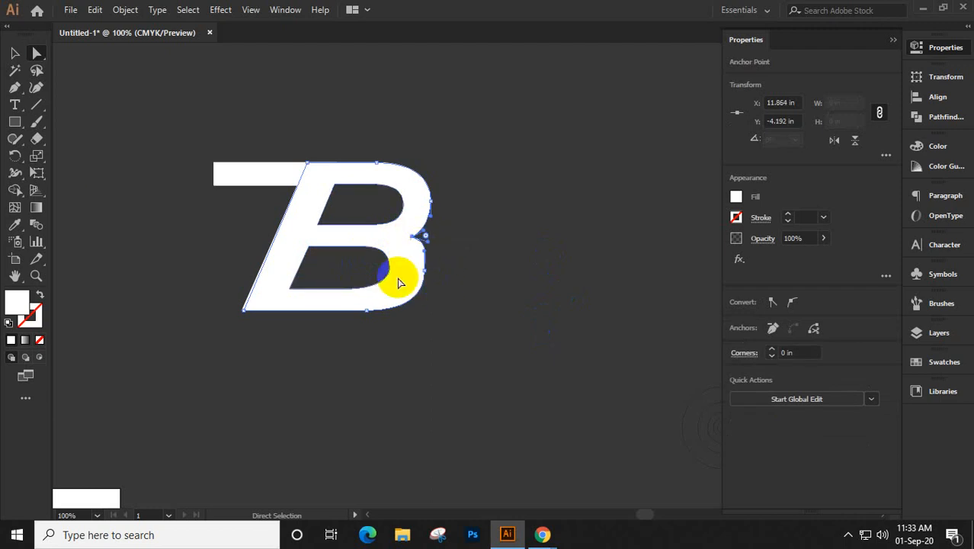
Select the whole 7B lettermark and delete it
click(15, 52)
click(374, 294)
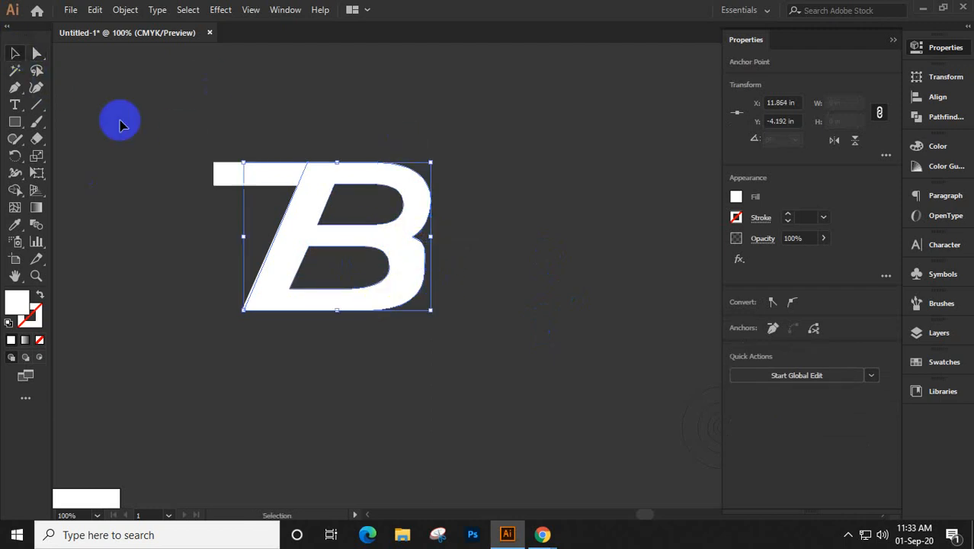
drag(150, 108, 496, 417)
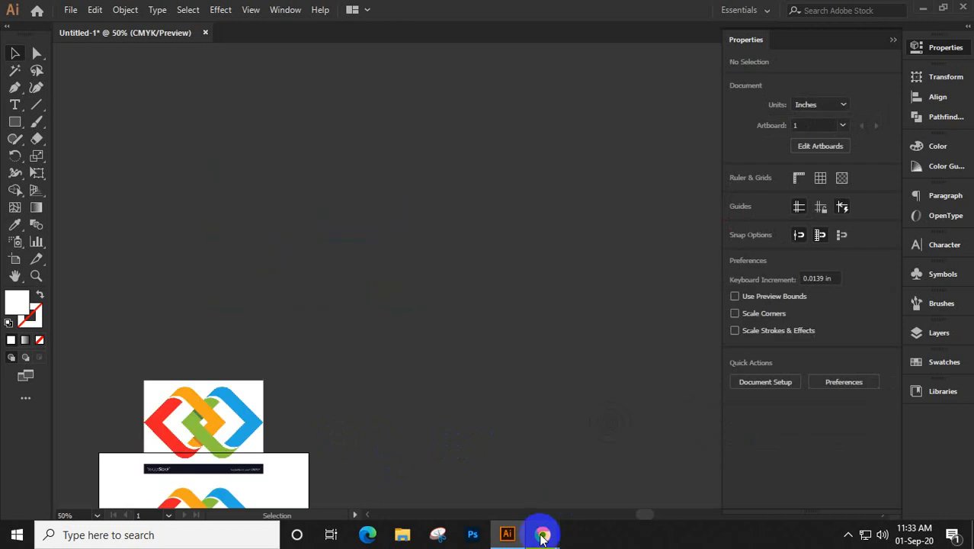
Copy the dark green shadow strip of the interlocking-diamond logo straight down onto the lower orange end, at about X 3.25 in, Y 3.07 in
key(space)
drag(316, 421, 451, 183)
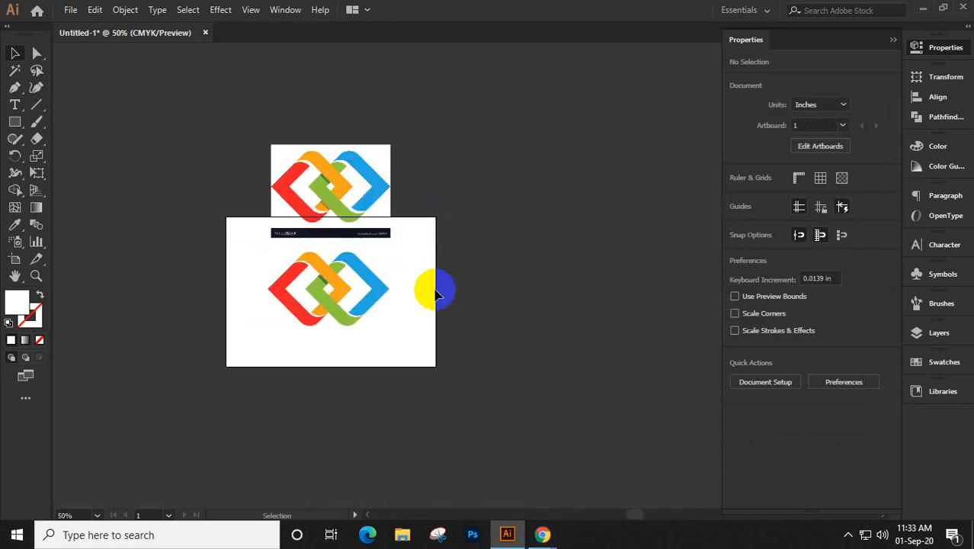
key(ctrl+1)
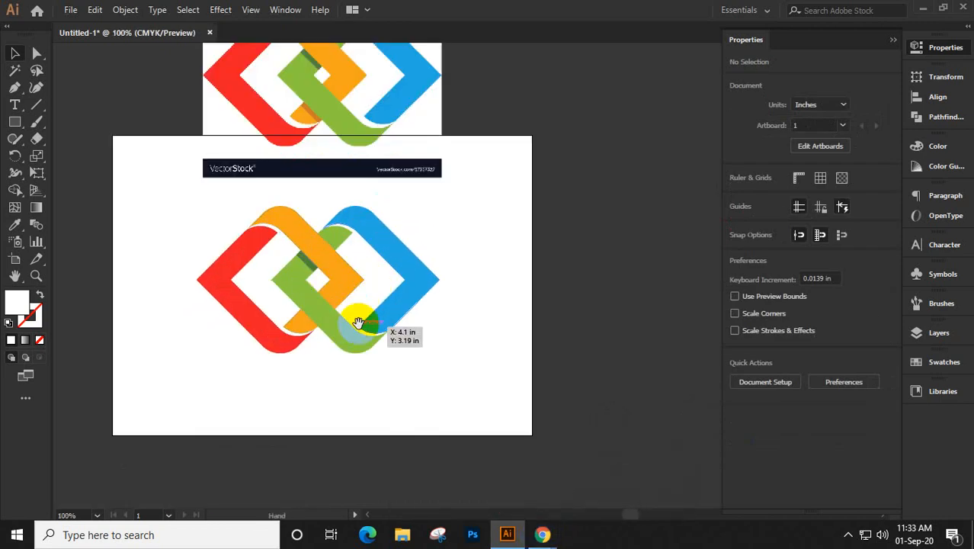
drag(372, 318, 426, 303)
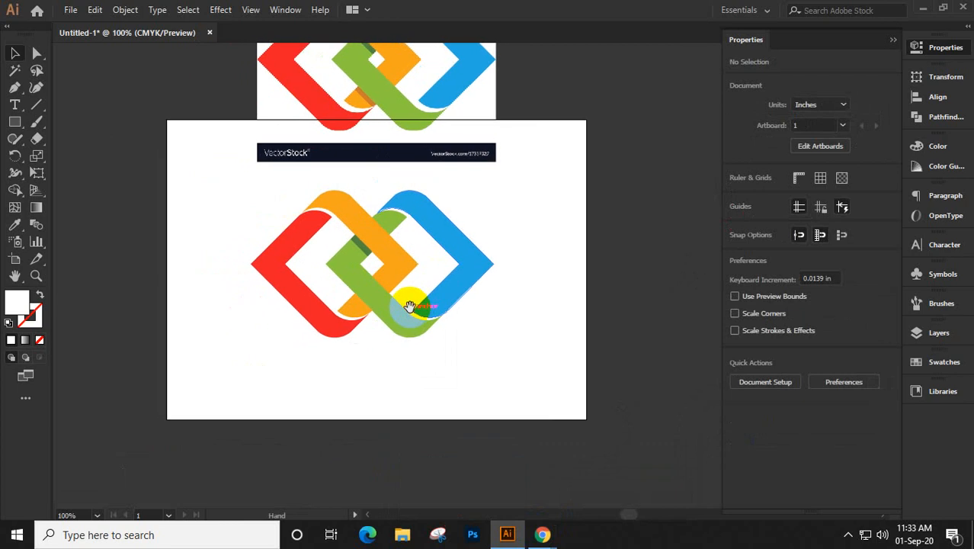
click(361, 245)
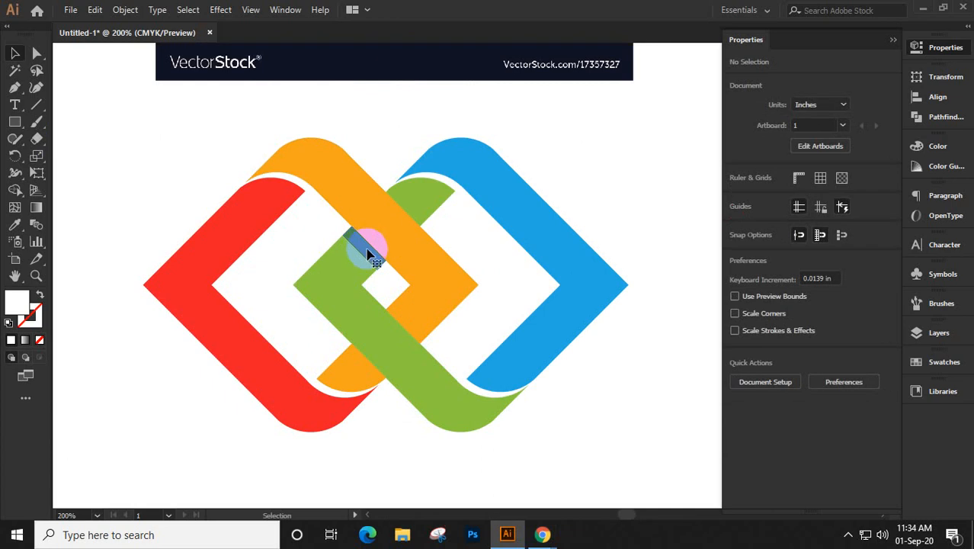
drag(367, 255, 367, 373)
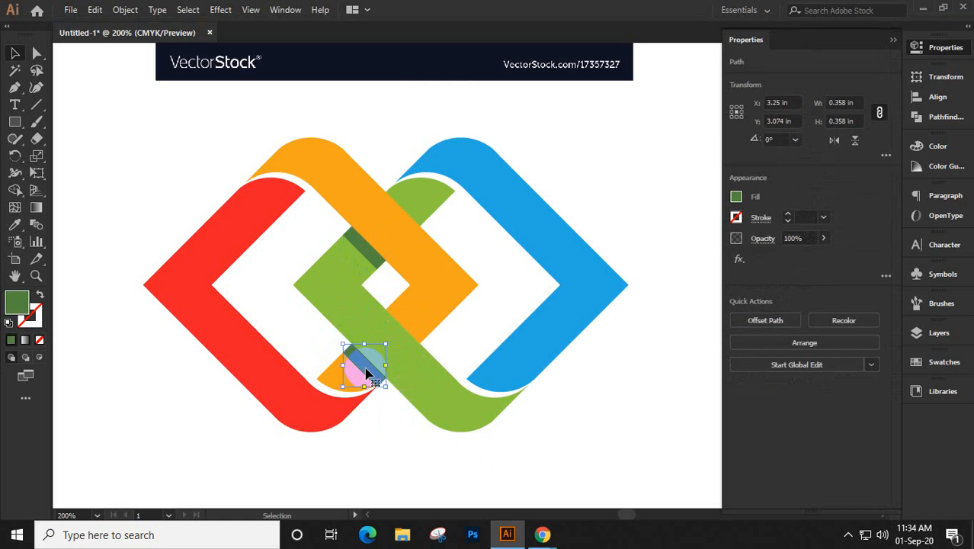
Recolor the copied shadow strip with the orange sampled from the adjacent shape
scroll(366, 373, up, 5)
key(i)
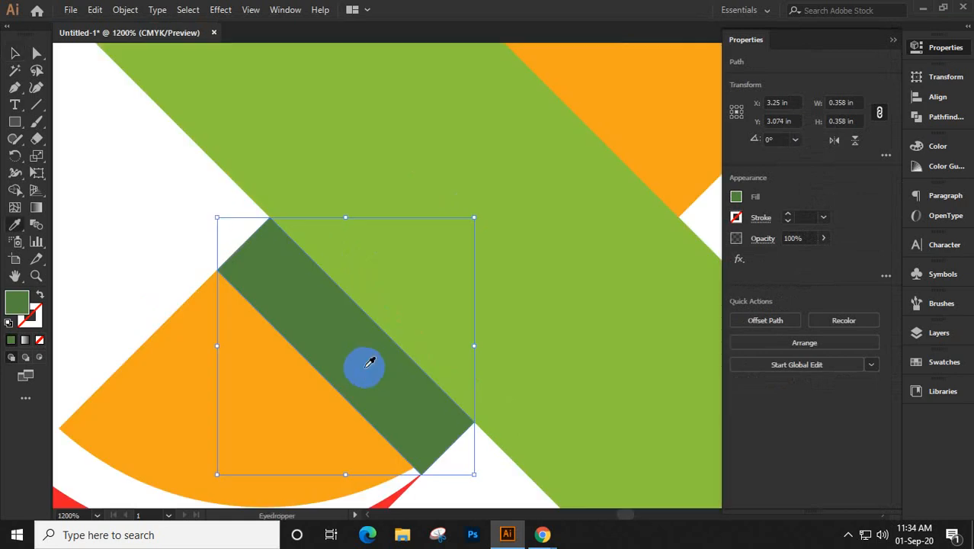
click(184, 366)
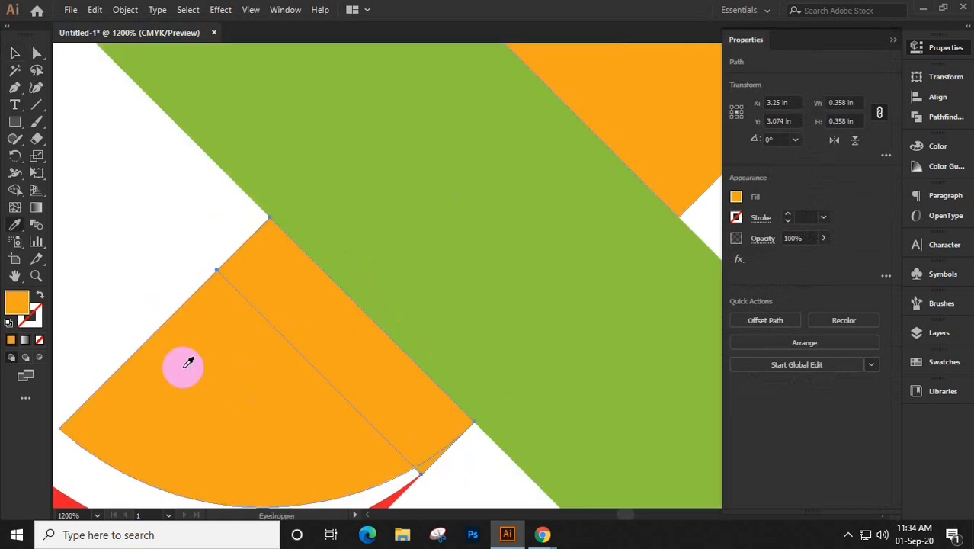
key(v)
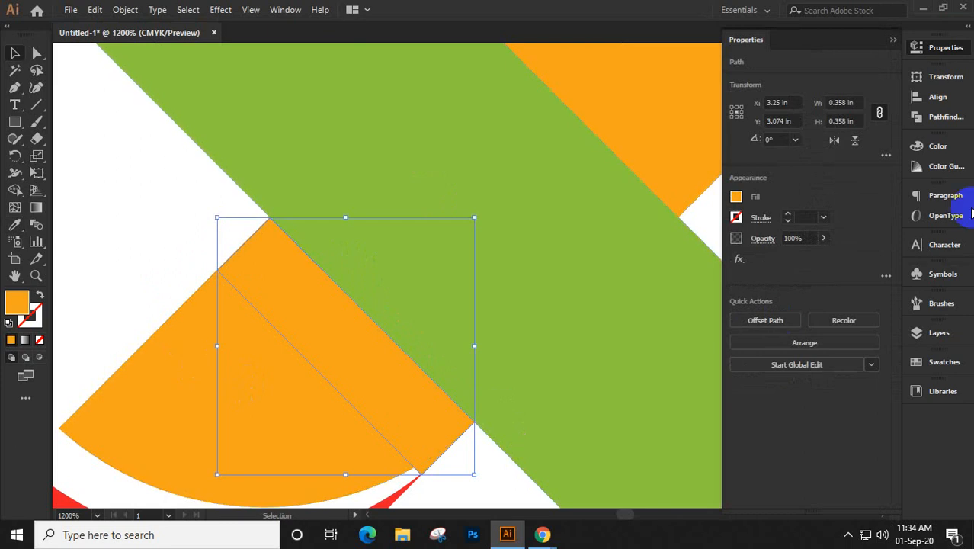
Try 50% opacity on the copied strip and restore it to 100%
click(806, 239)
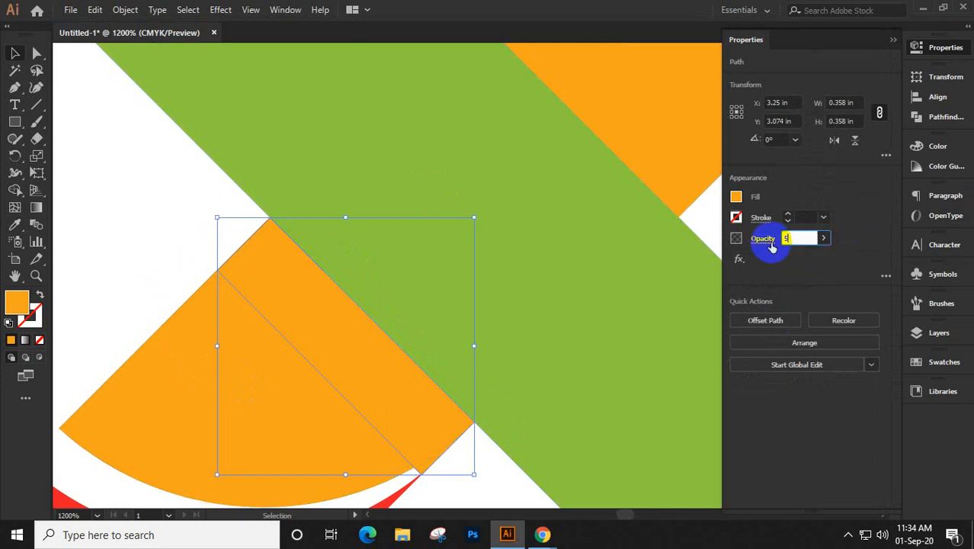
text(50)
key(Return)
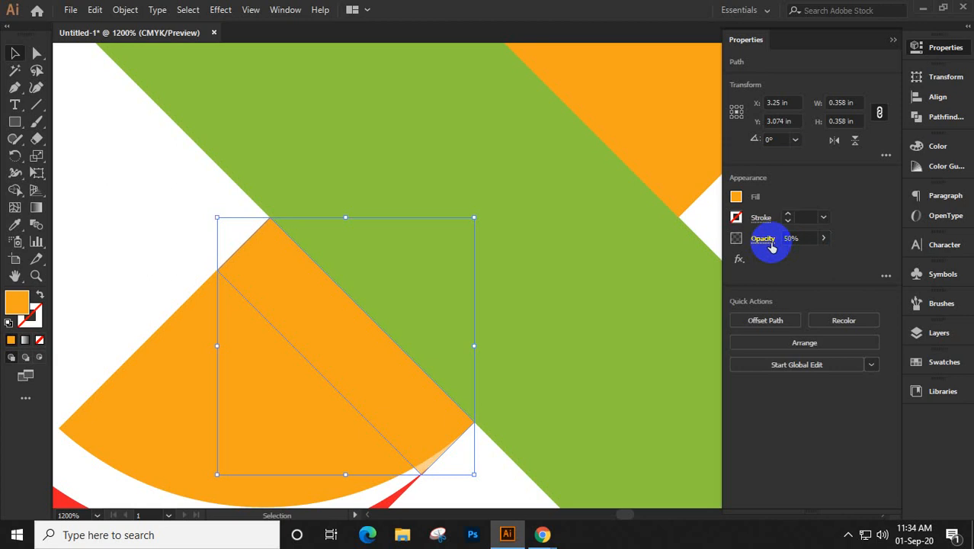
click(781, 238)
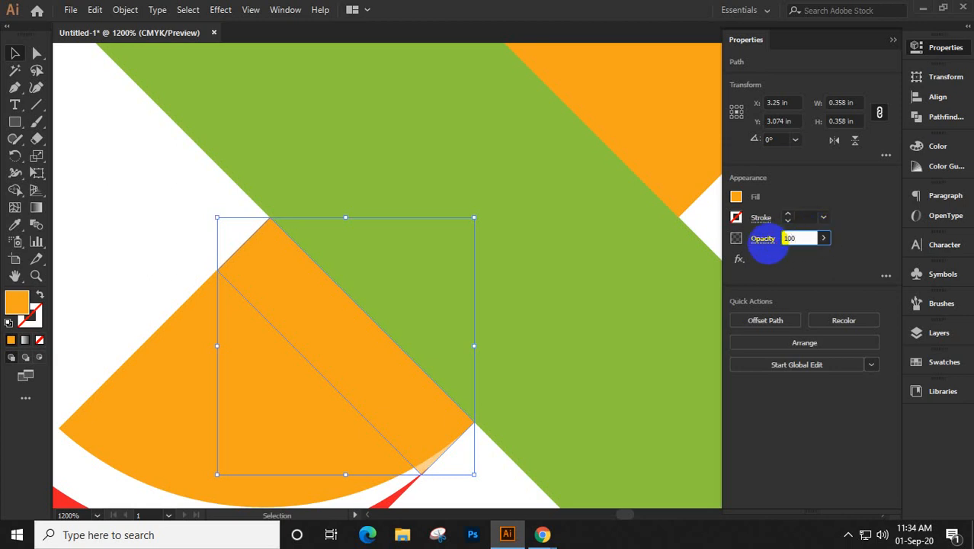
key(Return)
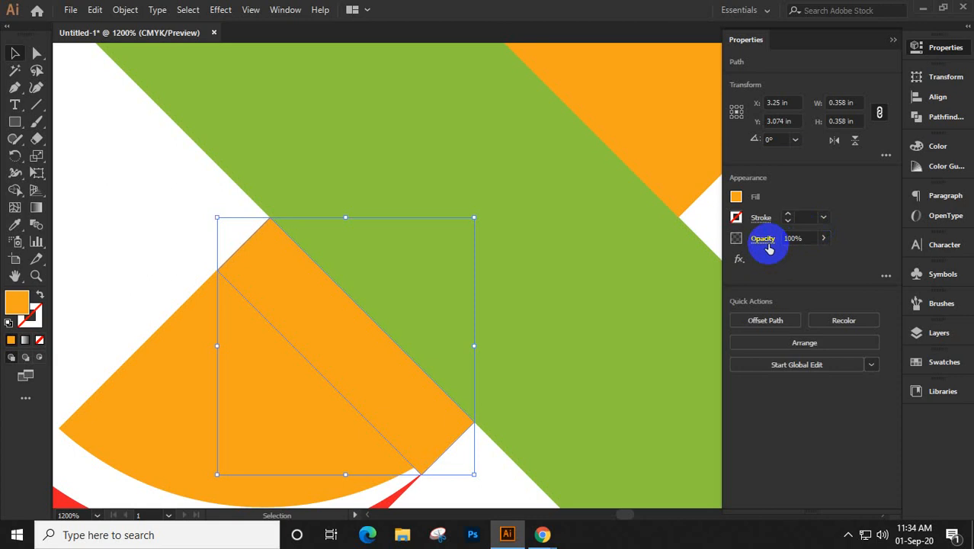
Darken the fill of the copied strip on the lower orange end to a deeper shade of the same orange
double_click(20, 302)
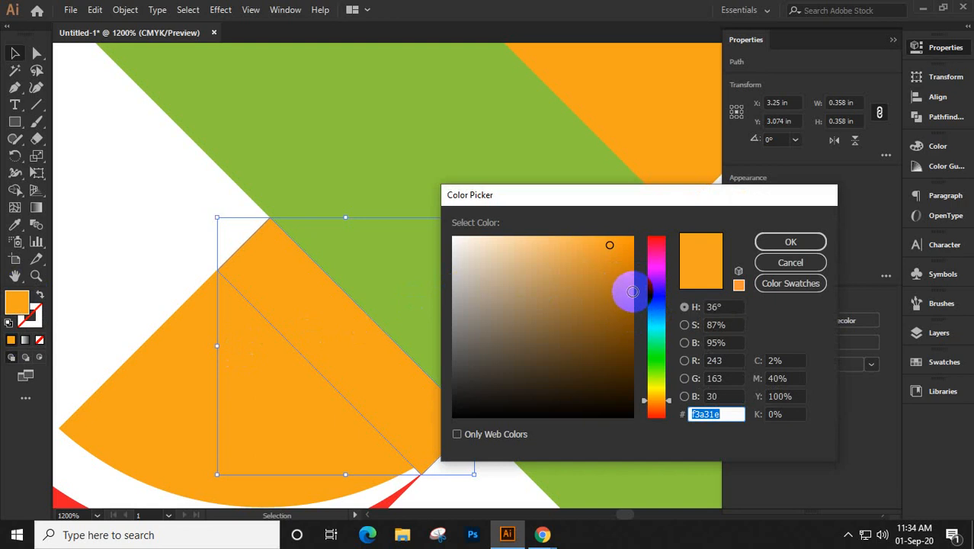
click(632, 291)
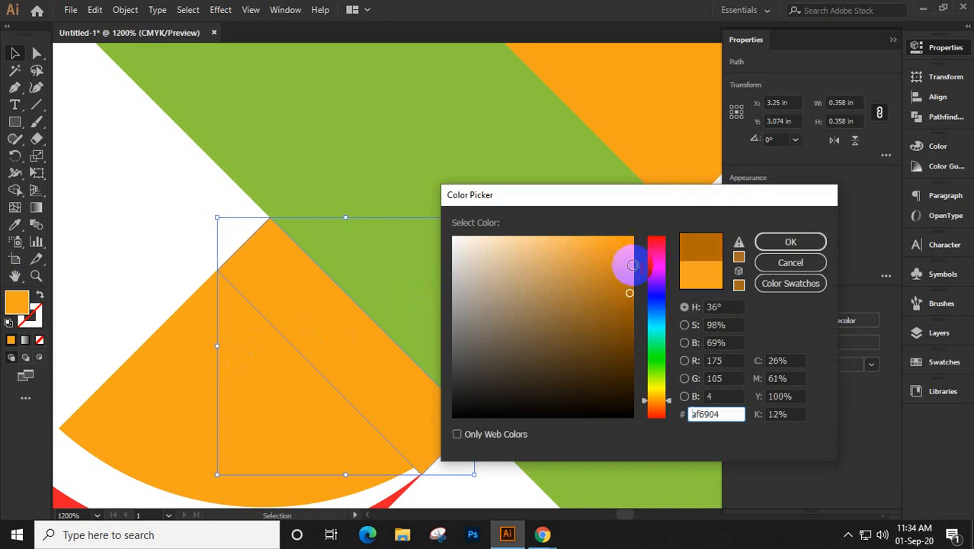
click(632, 265)
click(773, 242)
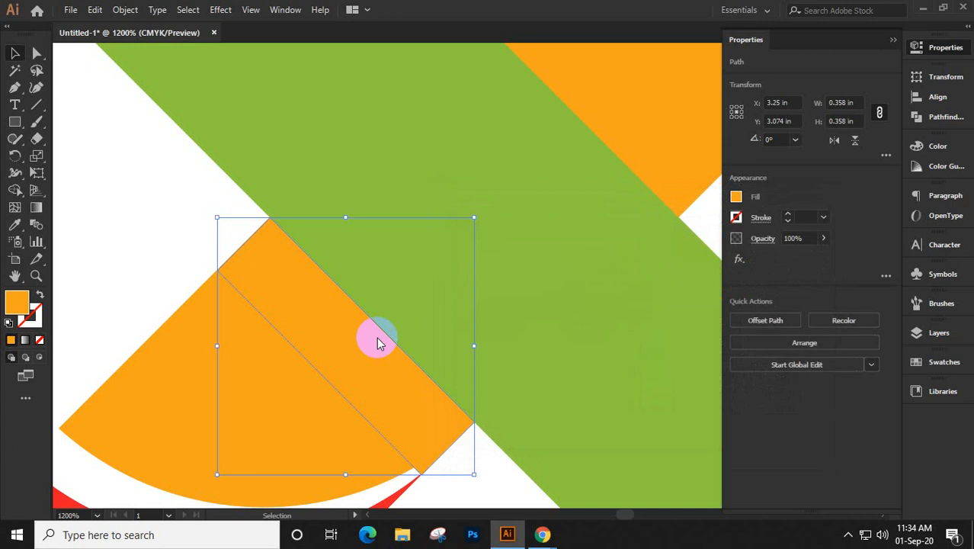
click(377, 337)
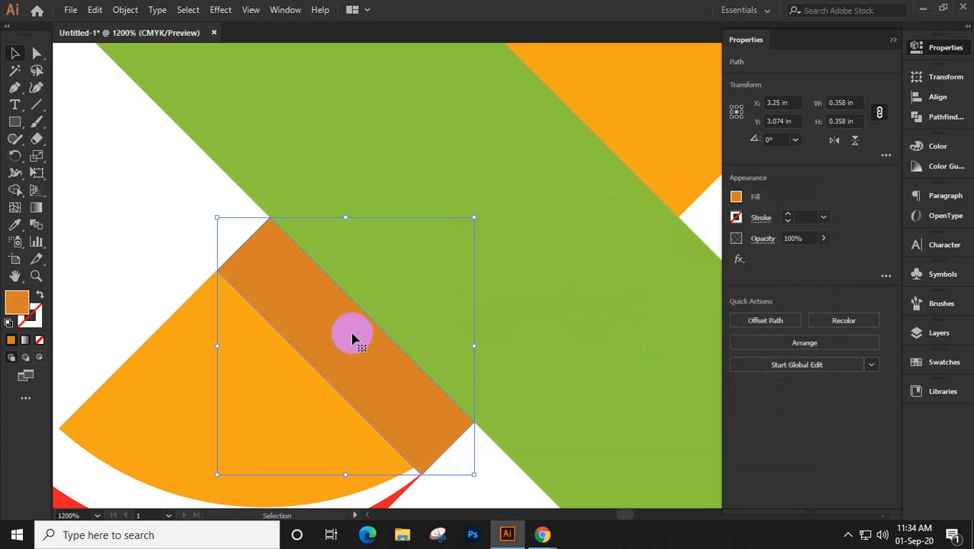
Set the darkened orange strip's opacity to 50%
click(797, 238)
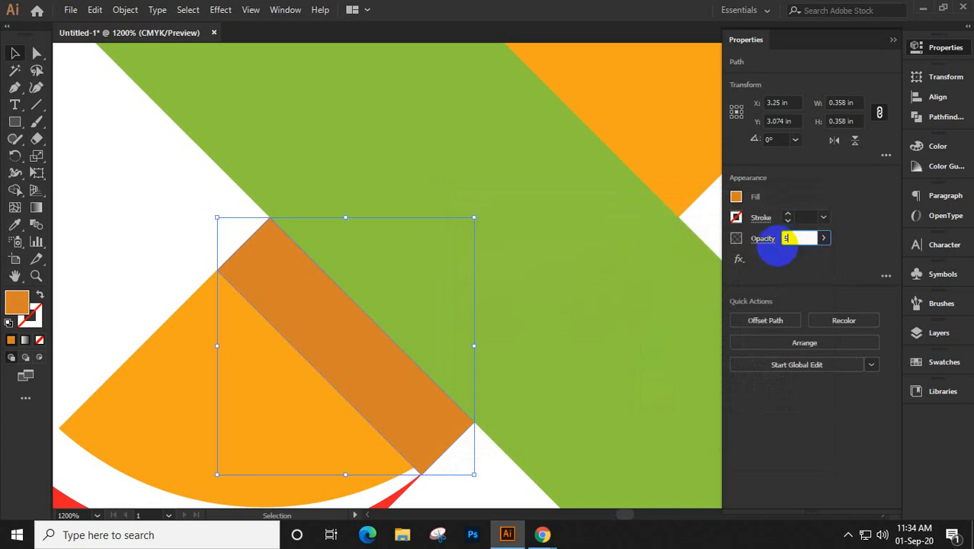
text(50)
key(Return)
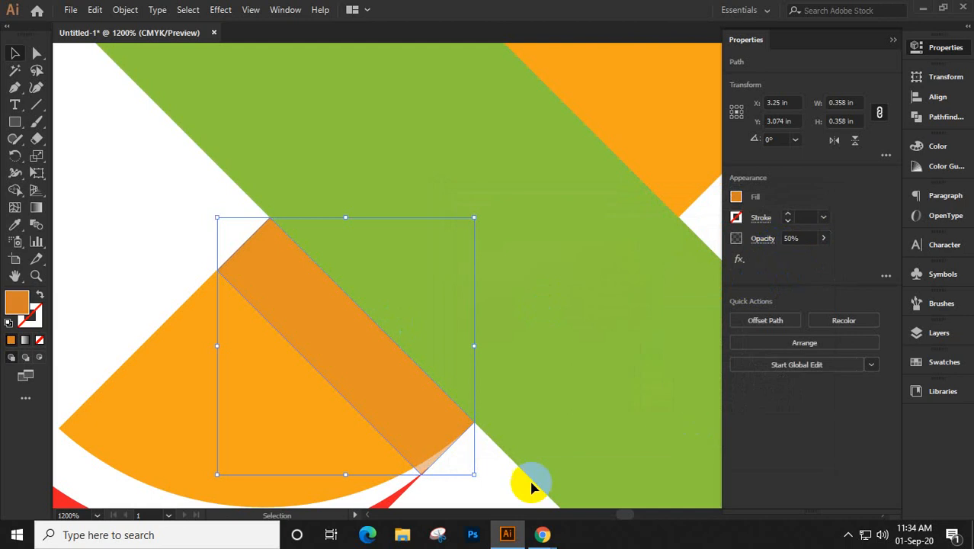
Move the strip's protruding lower corner anchor onto the curved edge of the orange shape
click(37, 51)
scroll(400, 456, up, 2)
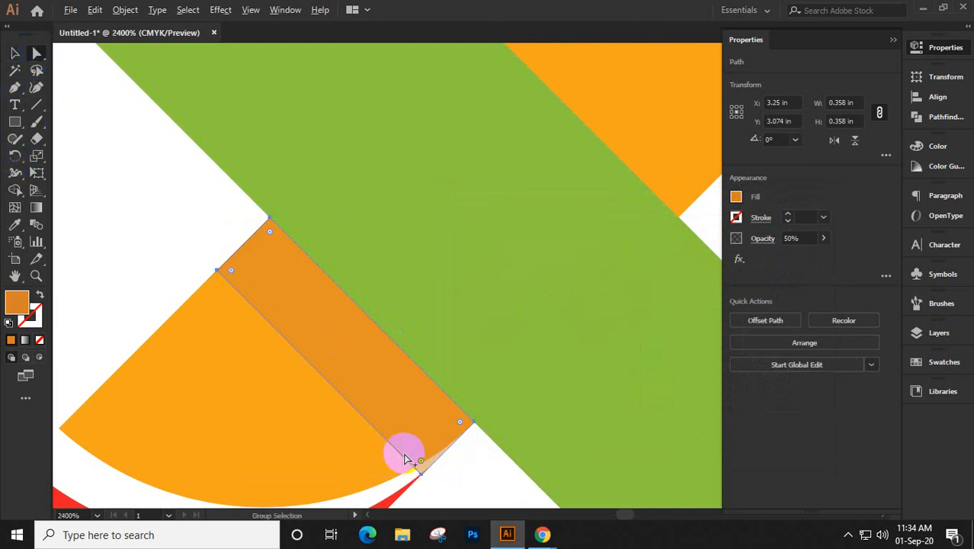
drag(445, 454, 387, 283)
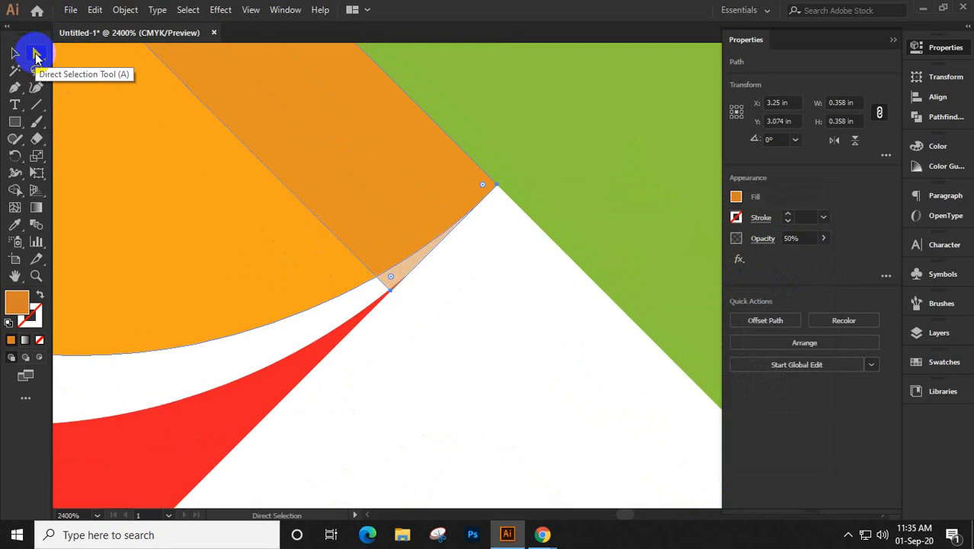
click(388, 277)
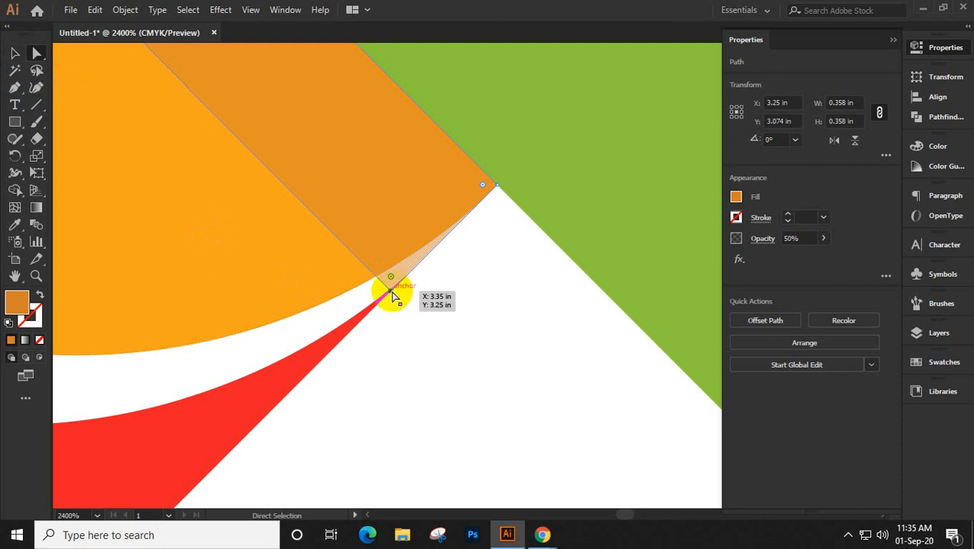
drag(389, 292, 377, 278)
Bend the strip's straight end edge with the Curvature tool so it follows the orange shape's rounded outline
click(35, 87)
click(432, 237)
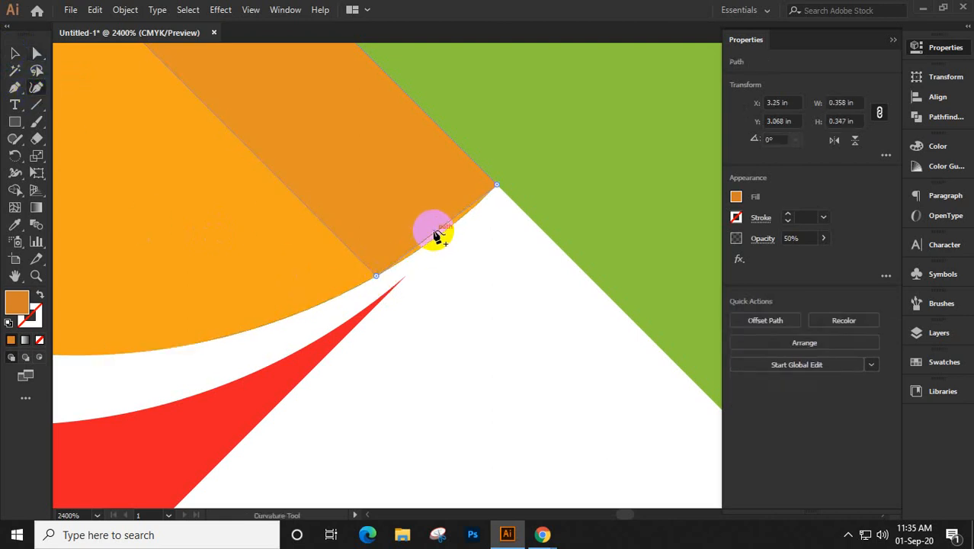
click(14, 53)
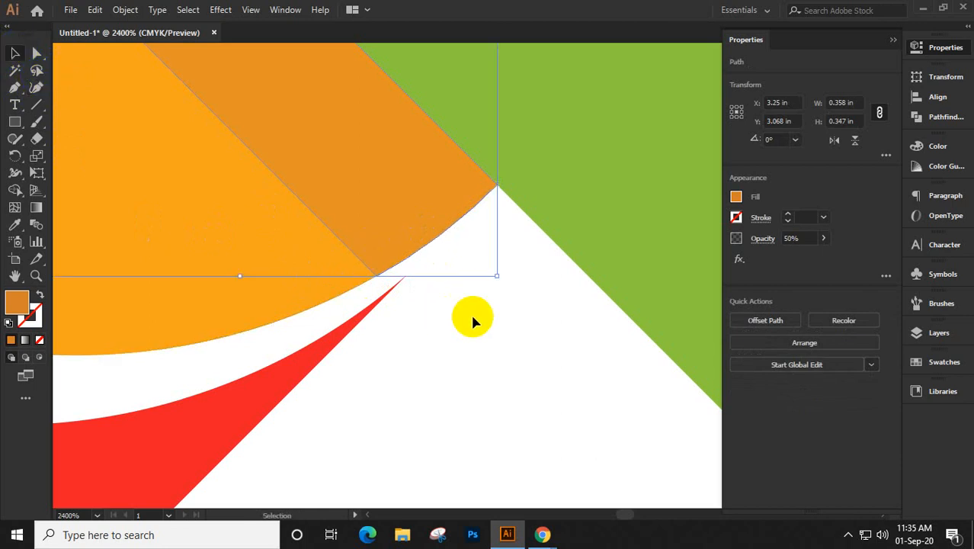
Try 80% opacity on the orange shadow strip and set it to 100%
alt+scroll(471, 319, down, 4)
alt+scroll(472, 320, down, 3)
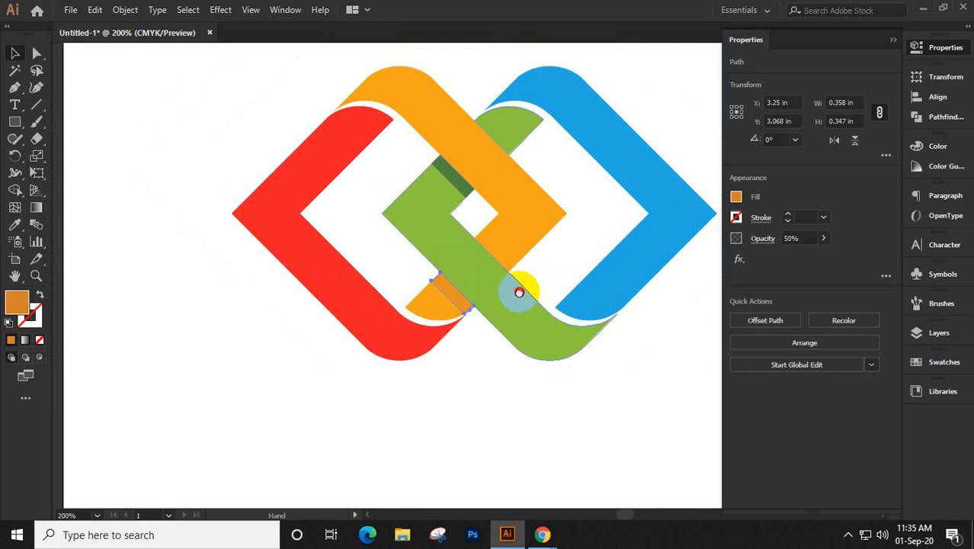
drag(518, 289, 474, 329)
click(797, 237)
text(80)
key(Return)
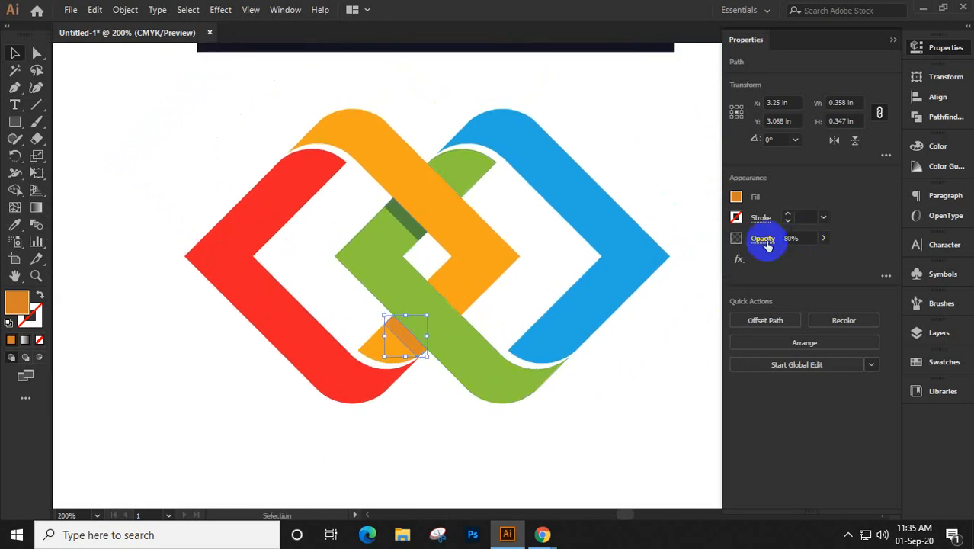
click(806, 238)
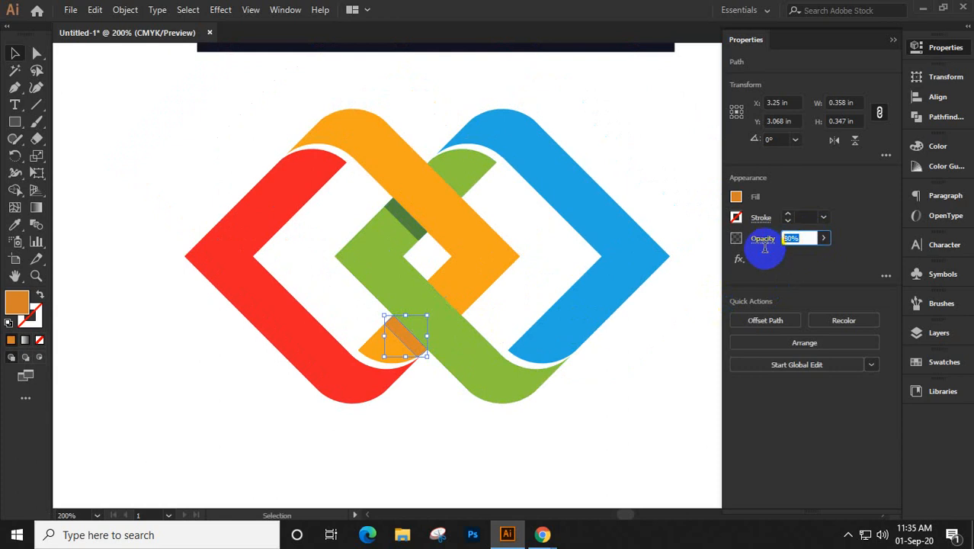
text(100)
key(Return)
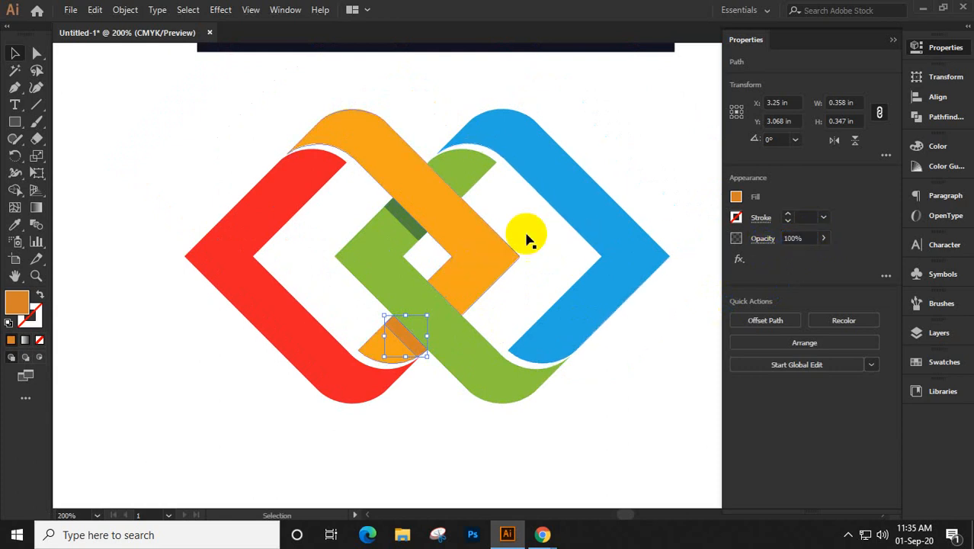
Deselect the strip and compare the logo with the reference image at 100% zoom
key(ctrl+1)
drag(534, 222, 489, 296)
click(596, 285)
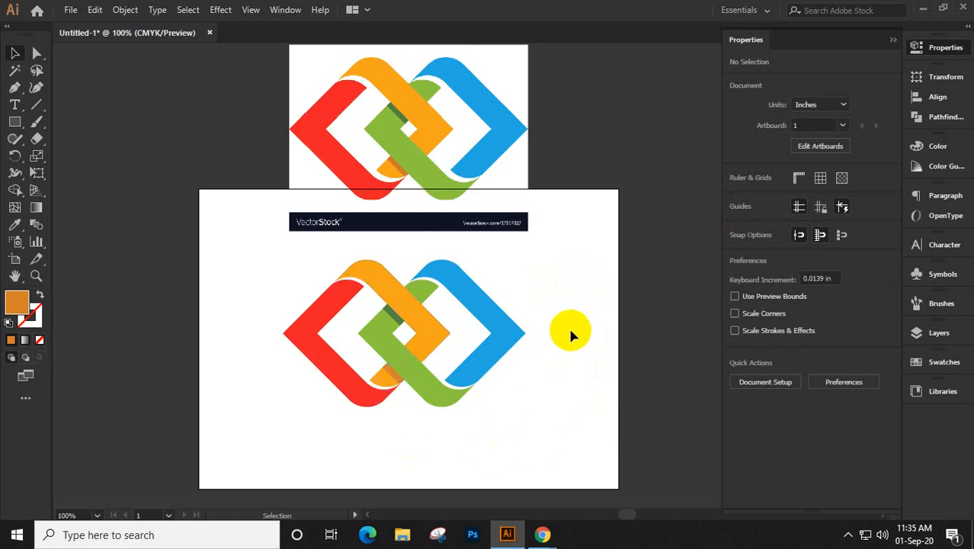
Switch to the Google Meet call in Chrome to check on the participants, and return to Illustrator
mouse_move(542, 534)
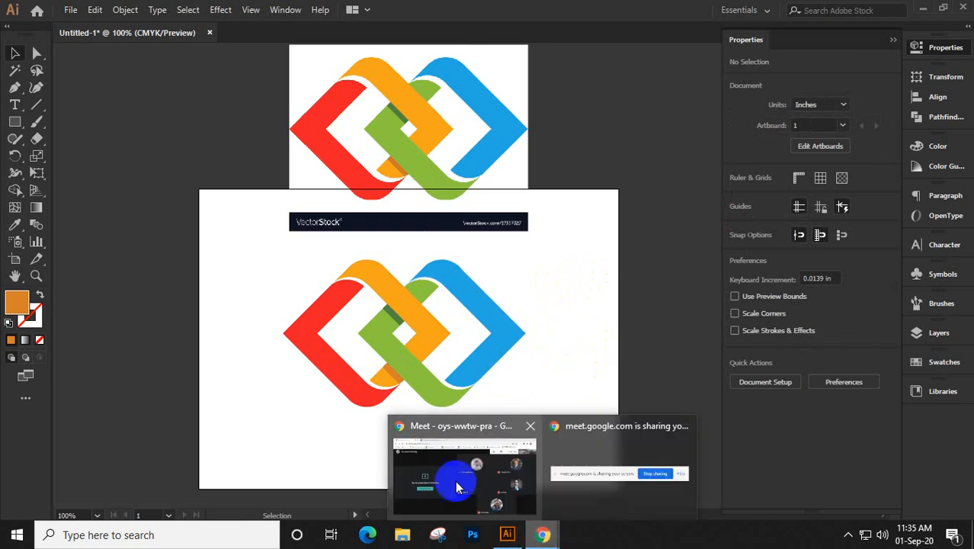
click(458, 487)
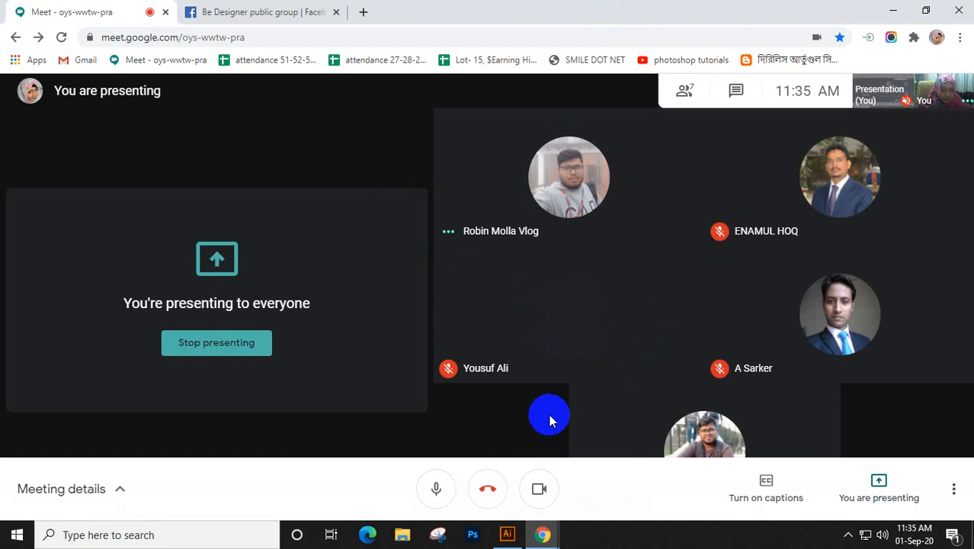
click(508, 535)
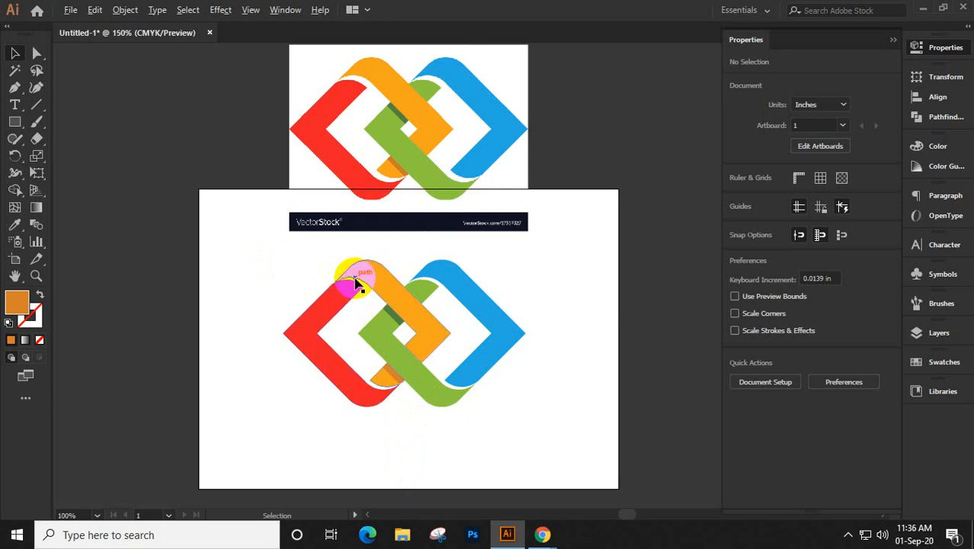
Move the blue shape away from the logo to about X 5.17 in, Y 1.98 in, and undo the move
scroll(355, 284, up, 4)
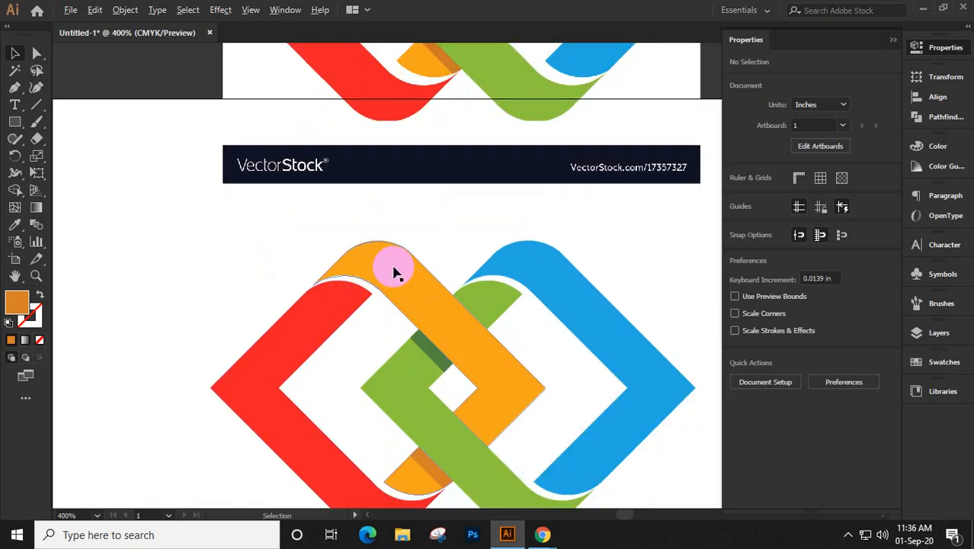
scroll(393, 266, up, 2)
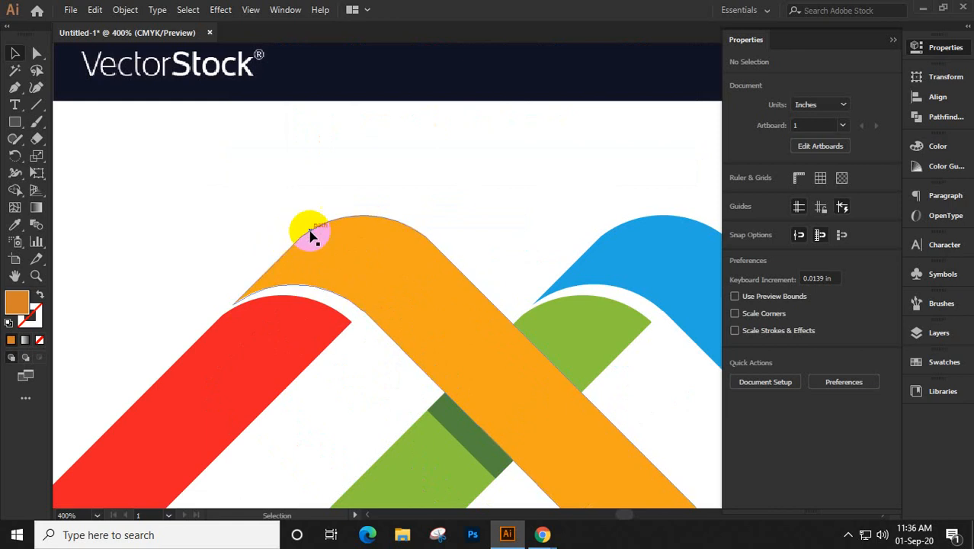
scroll(492, 333, down, 2)
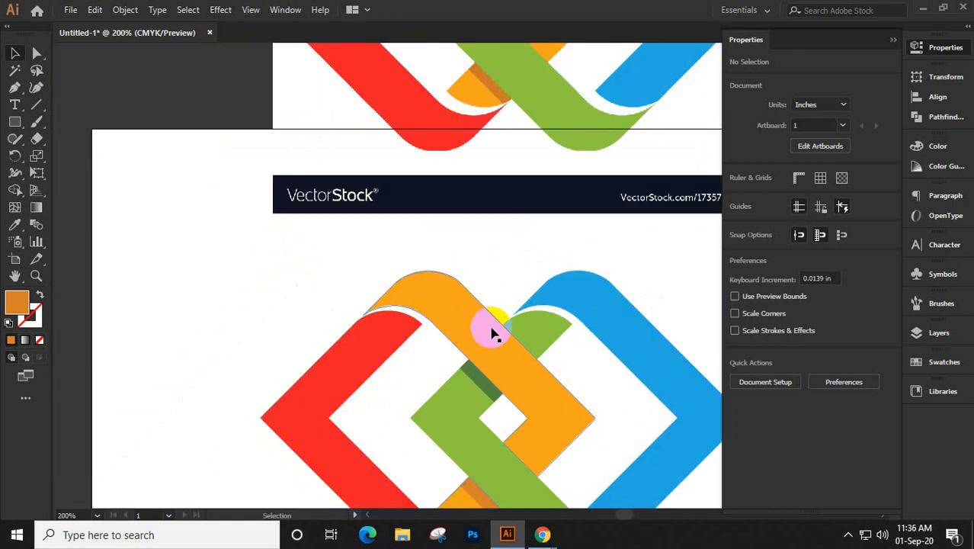
drag(554, 413, 365, 310)
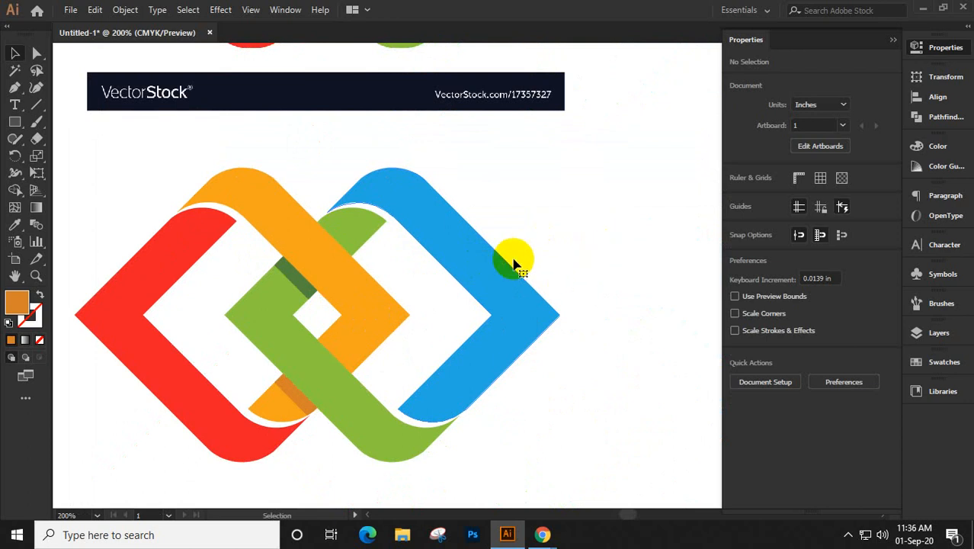
click(447, 263)
drag(499, 279, 583, 249)
key(a)
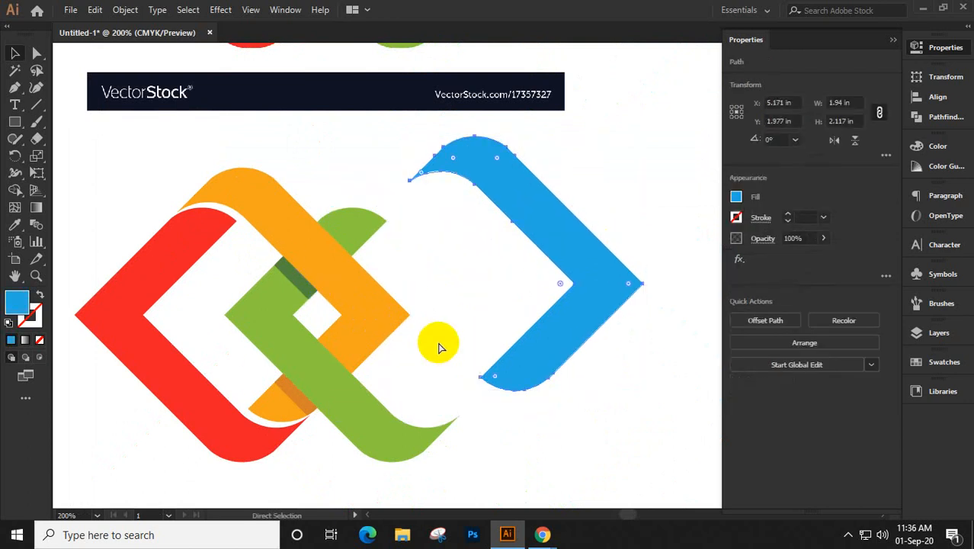
key(ctrl+z)
key(v)
Examine the blue shape's curved upper end next to the green shape, and deselect it
click(430, 217)
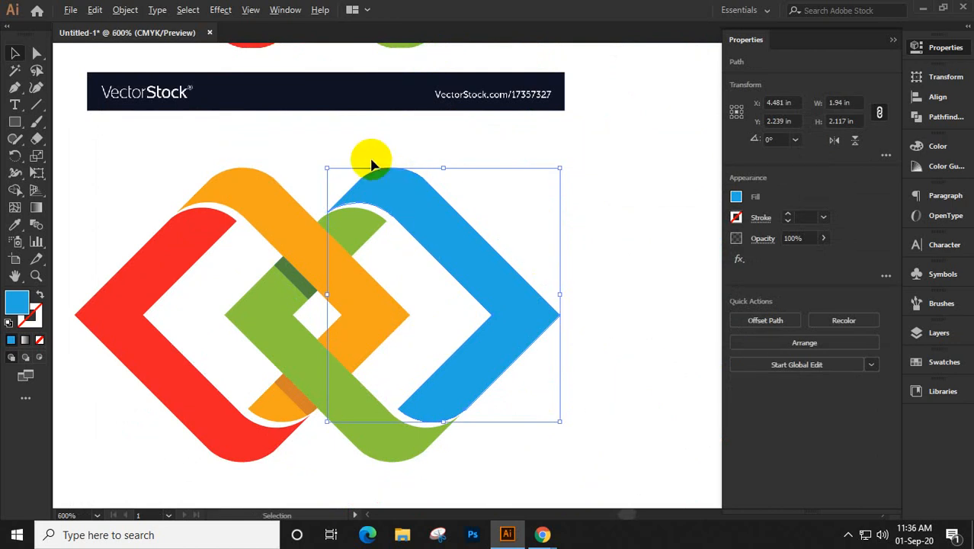
scroll(371, 164, up, 3)
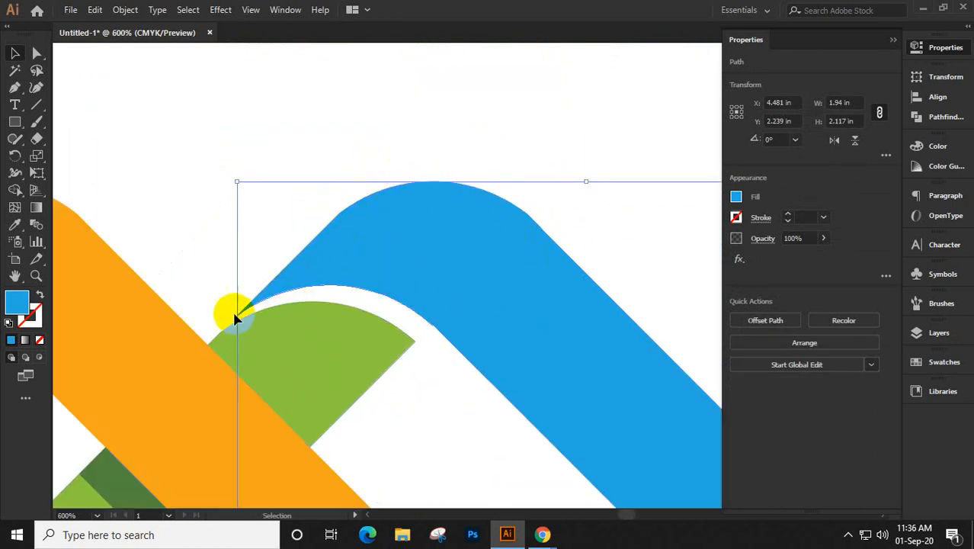
scroll(426, 321, down, 4)
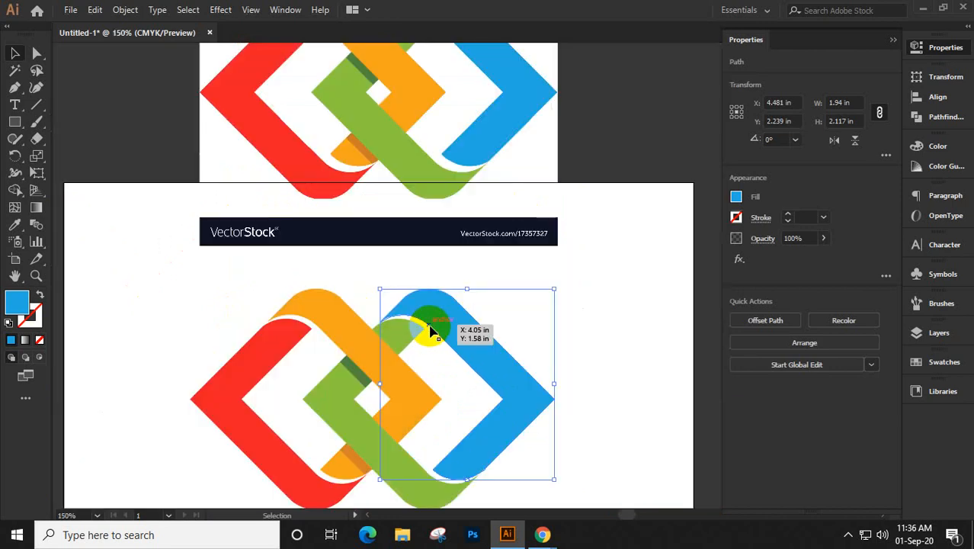
scroll(431, 329, down, 2)
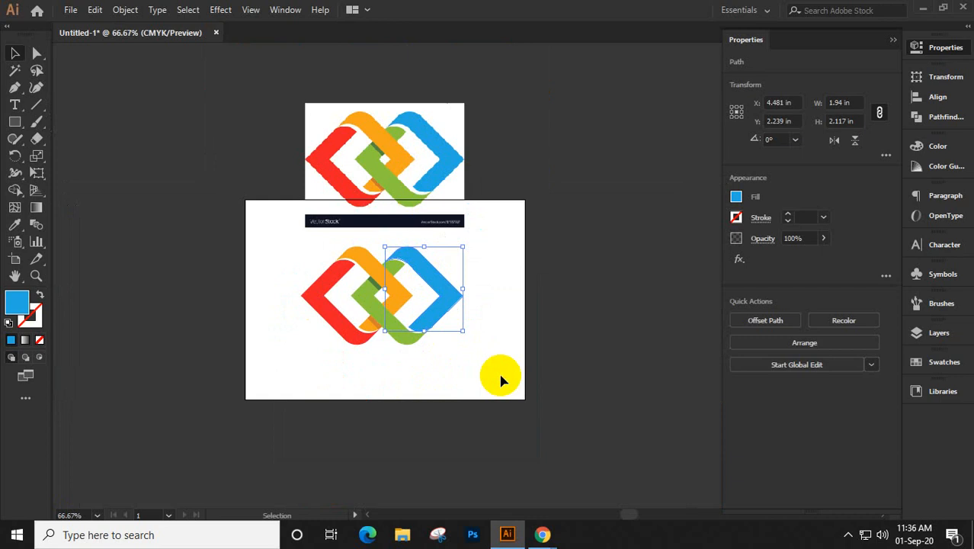
click(501, 379)
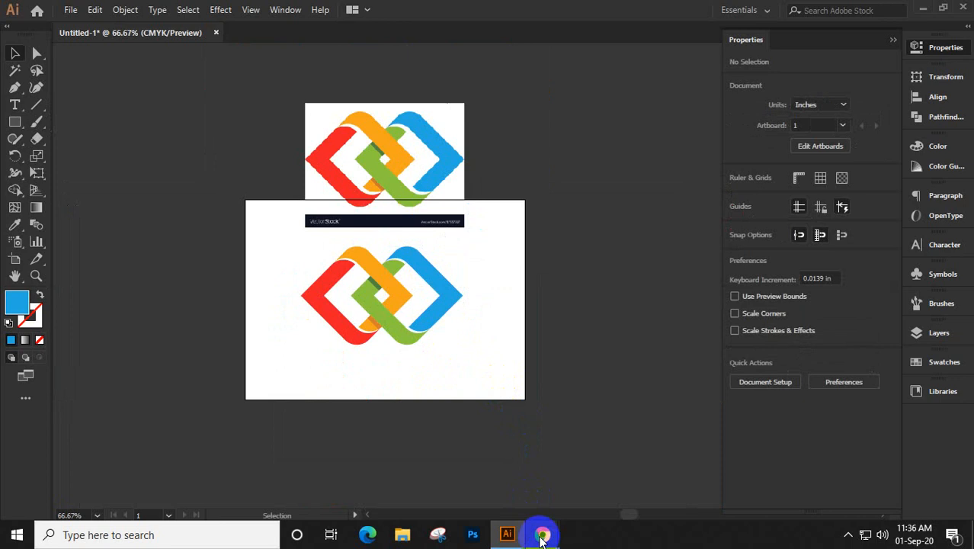
Switch to Chrome, view the Be Designer Facebook group page, and return to the Google Meet call
mouse_move(542, 535)
click(495, 486)
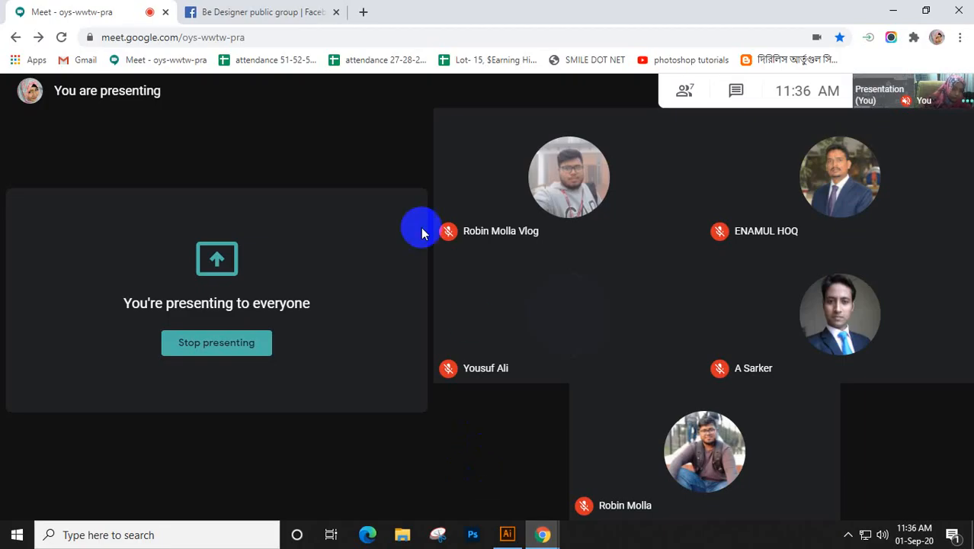
click(278, 14)
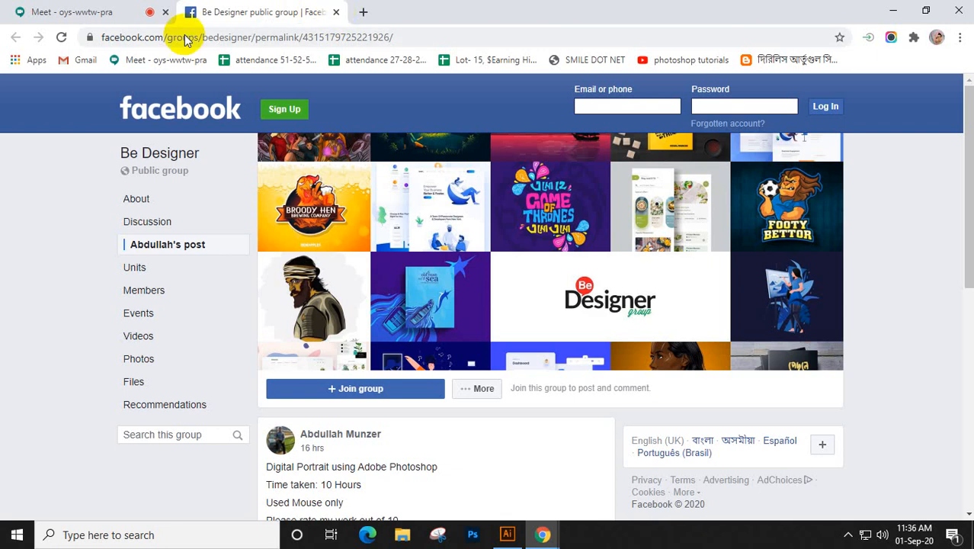
click(88, 12)
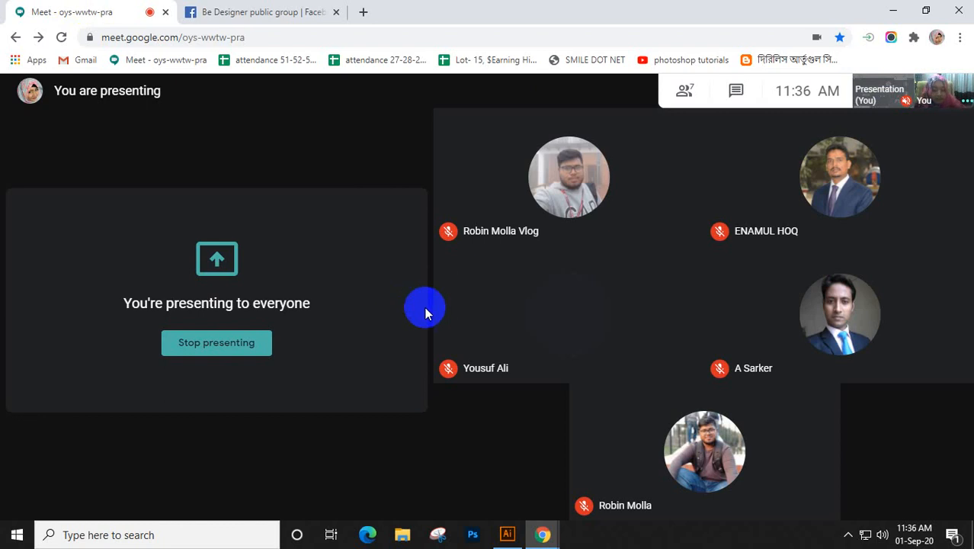
click(848, 534)
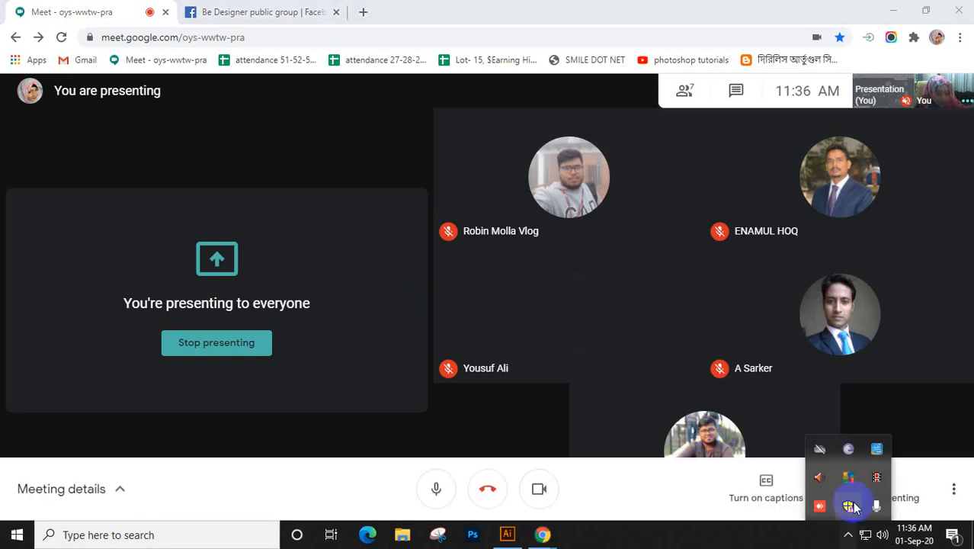
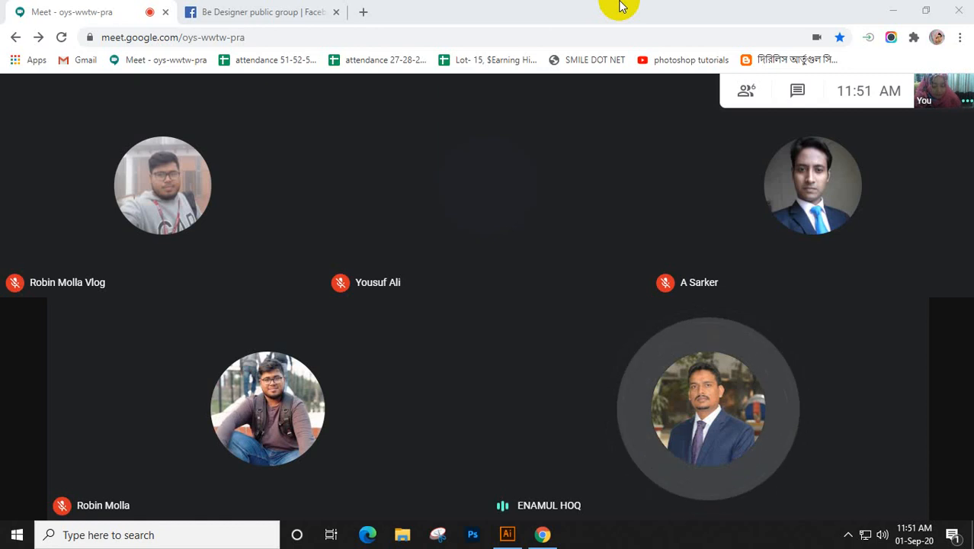
right_click(894, 243)
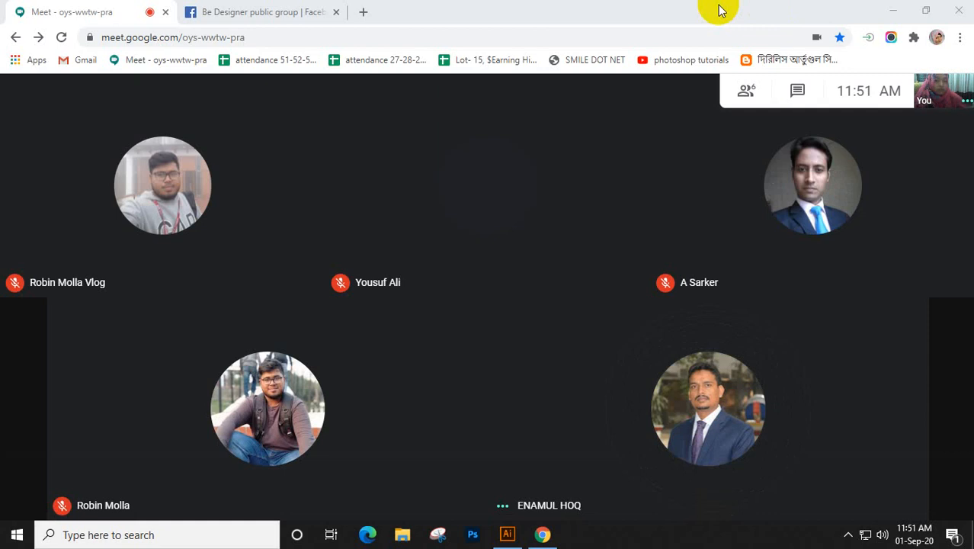
Switch to Illustrator, delete the finished logo and the reference image together, and close the untitled document
click(507, 534)
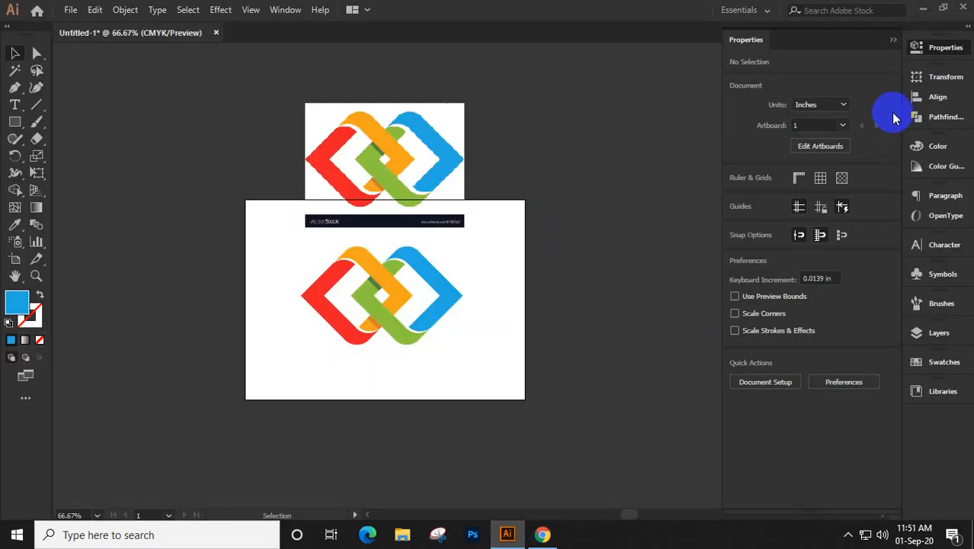
click(893, 42)
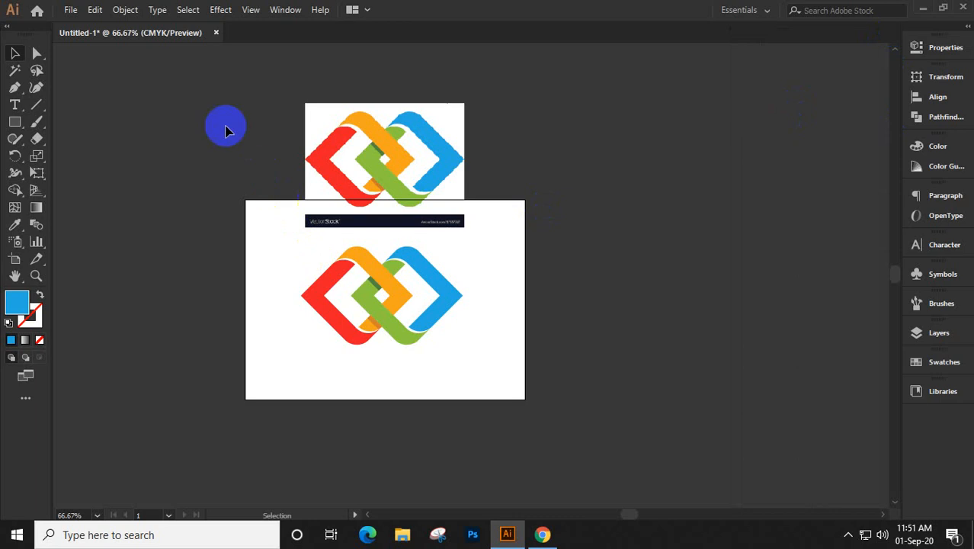
drag(203, 99, 536, 411)
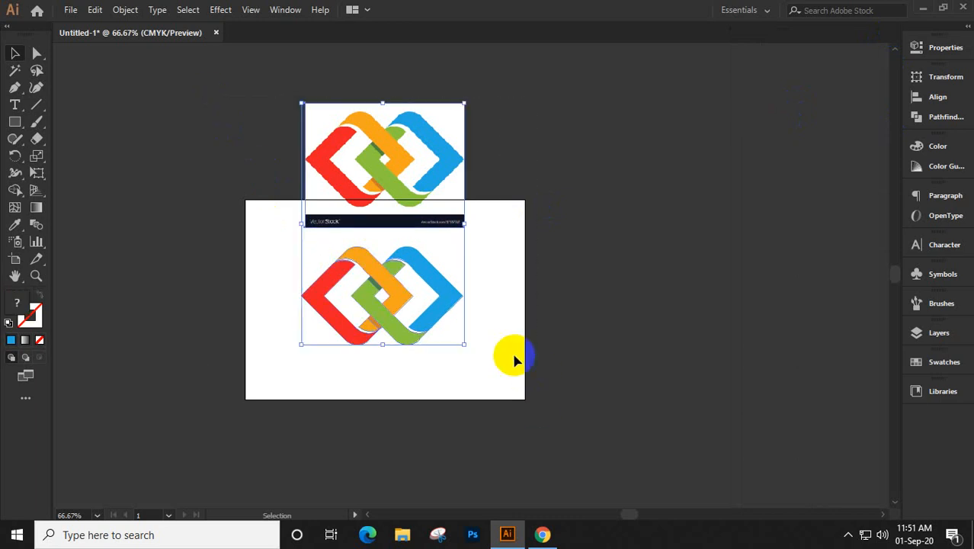
key(Delete)
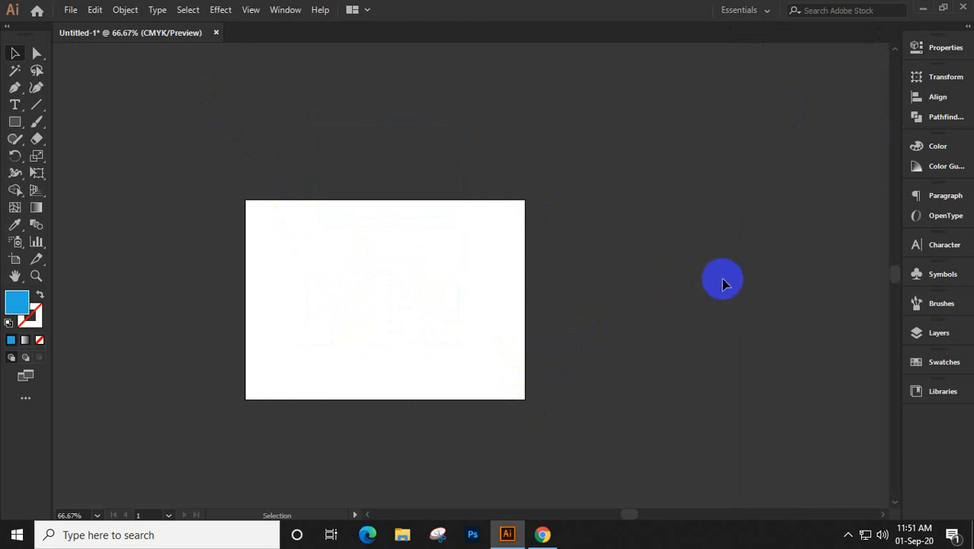
click(216, 33)
click(557, 285)
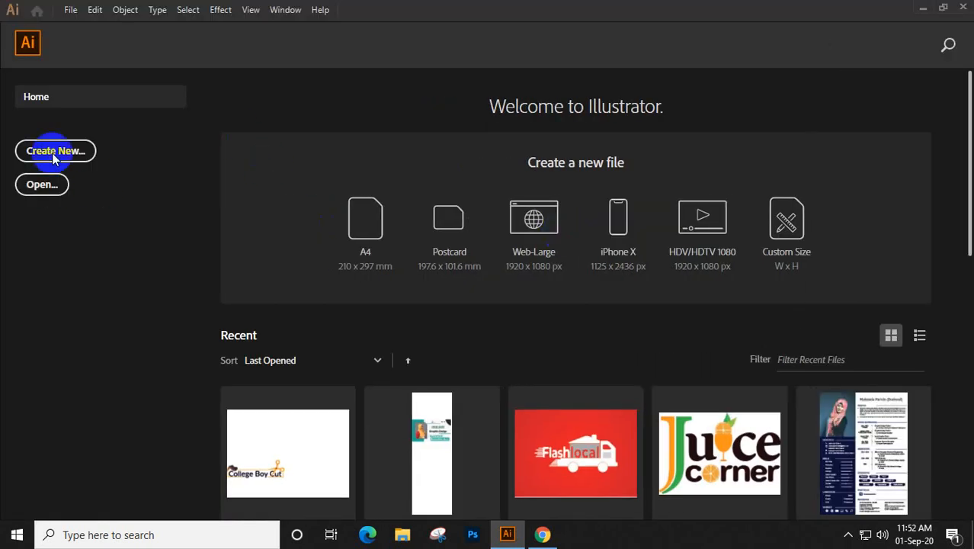
Switch to the Google Meet call, present the entire screen to the participants, and hide the sharing notice
click(920, 9)
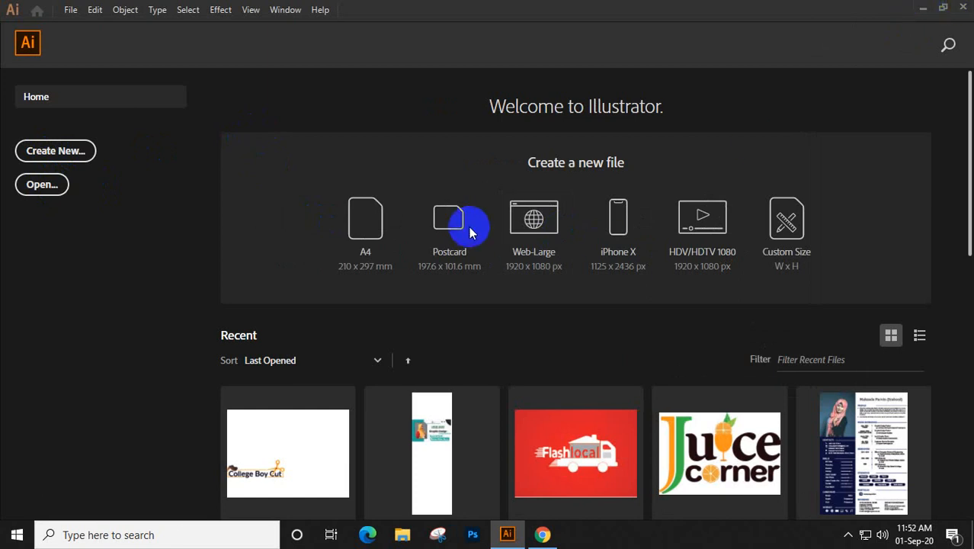
mouse_move(883, 501)
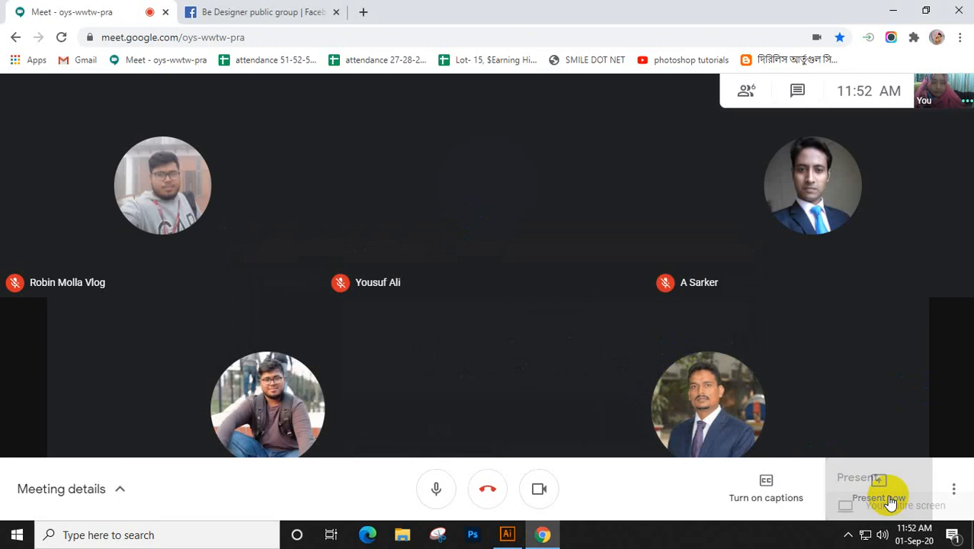
click(890, 501)
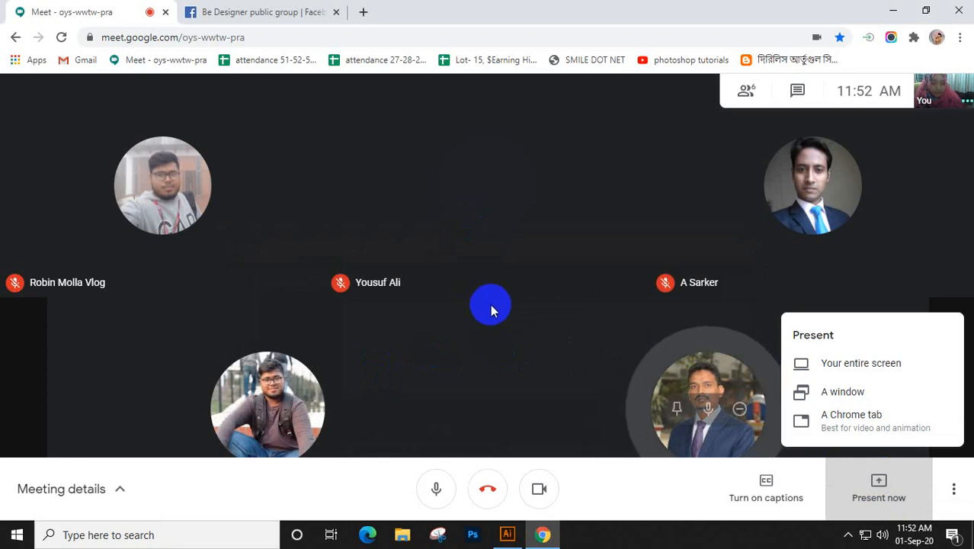
click(878, 367)
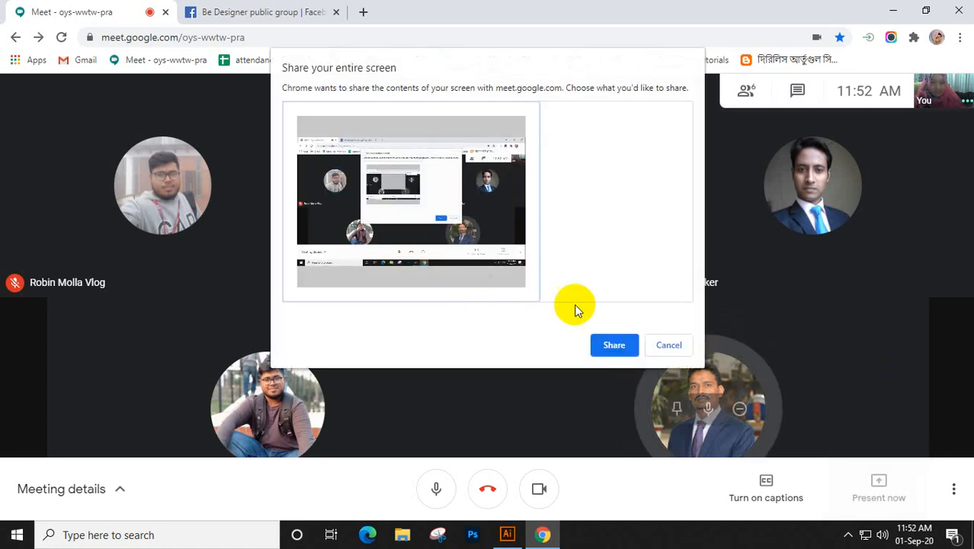
click(608, 344)
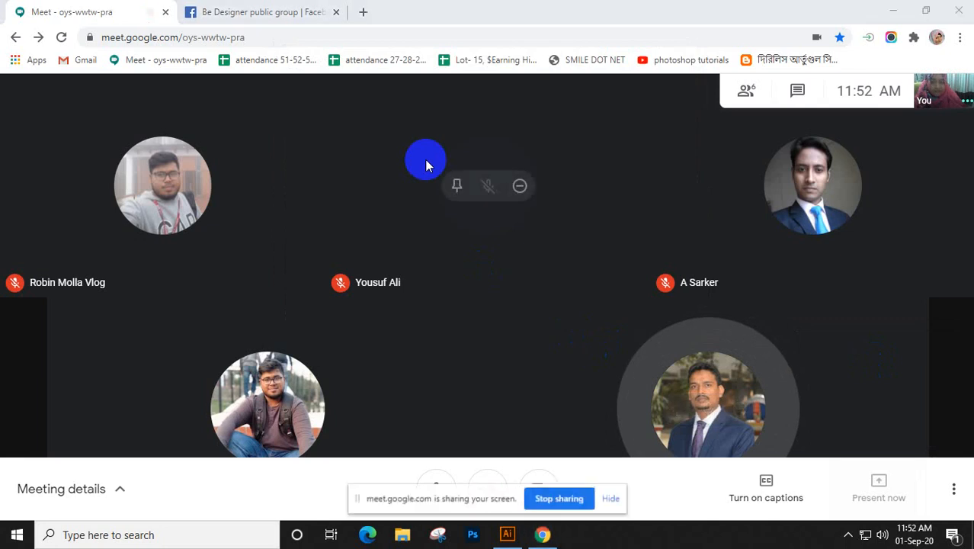
click(612, 500)
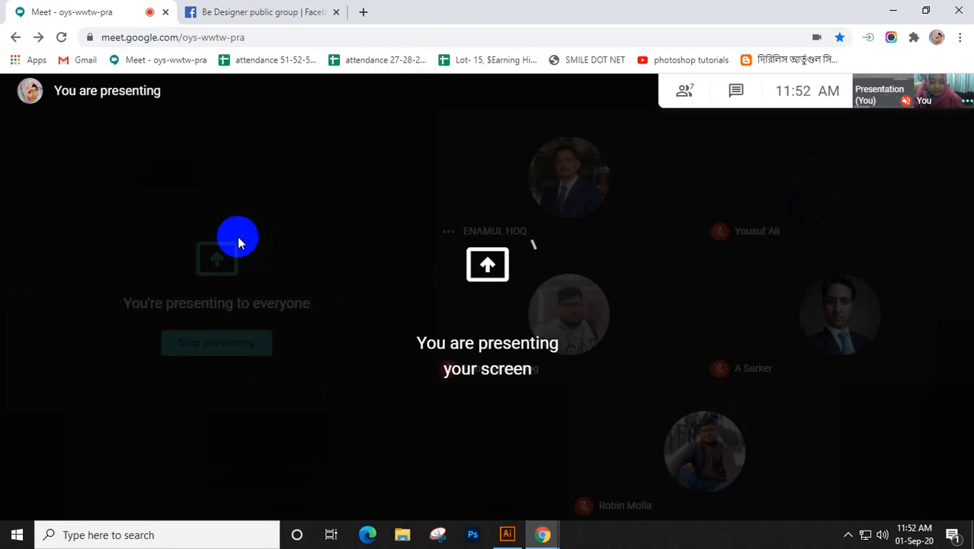
mouse_move(504, 529)
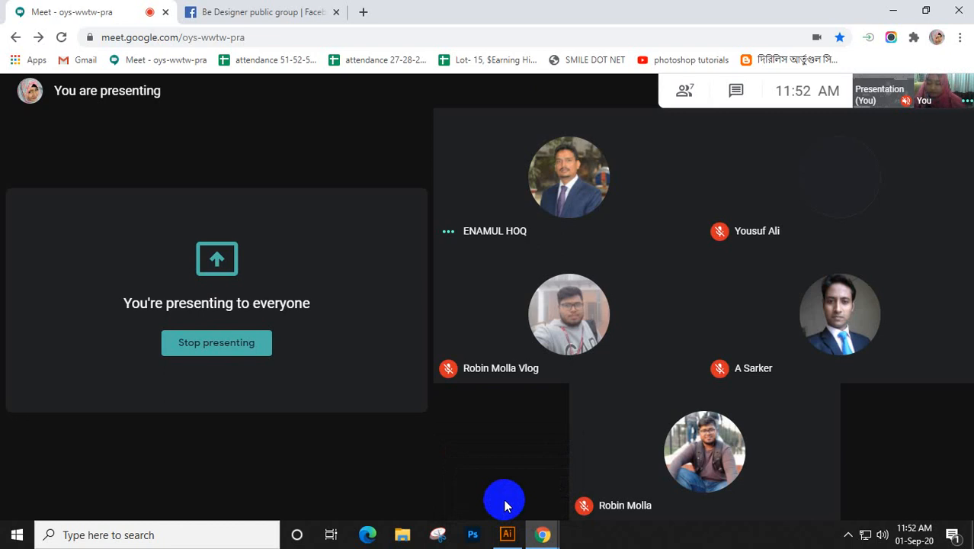
click(514, 536)
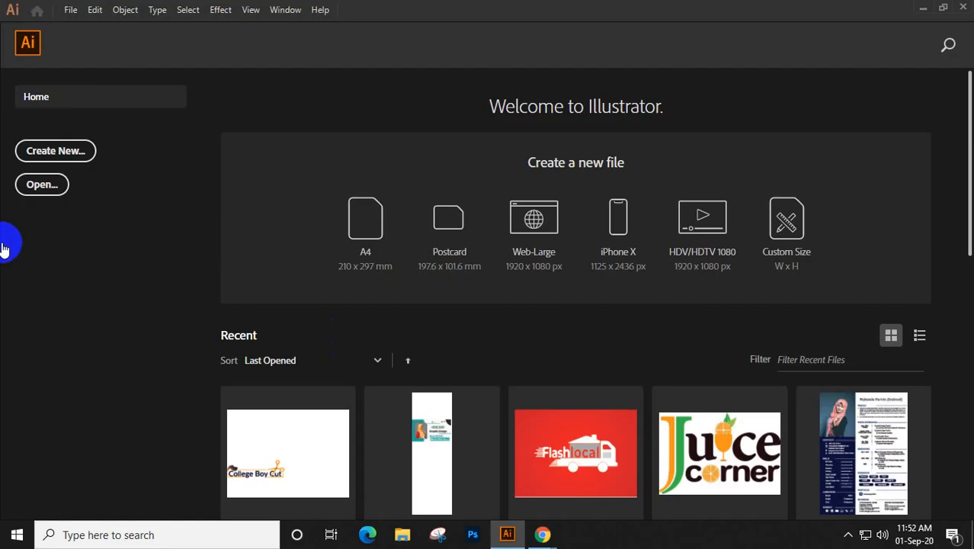
click(47, 152)
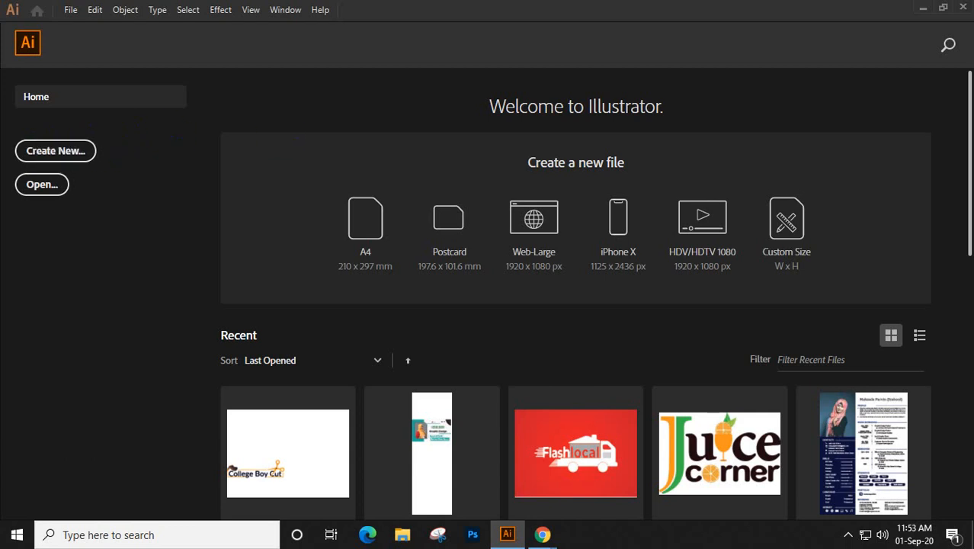
click(920, 8)
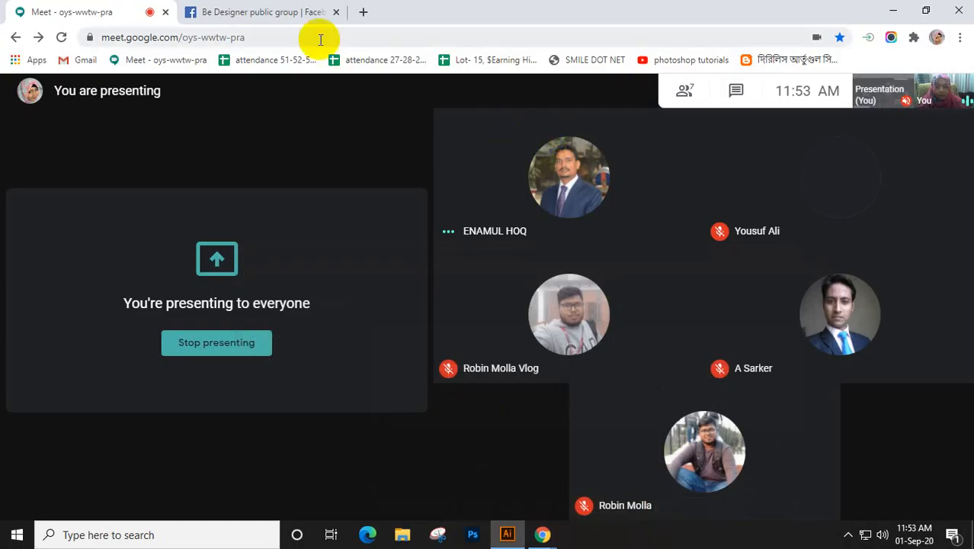
Search Google for "brochure design" in a new browser tab
click(364, 13)
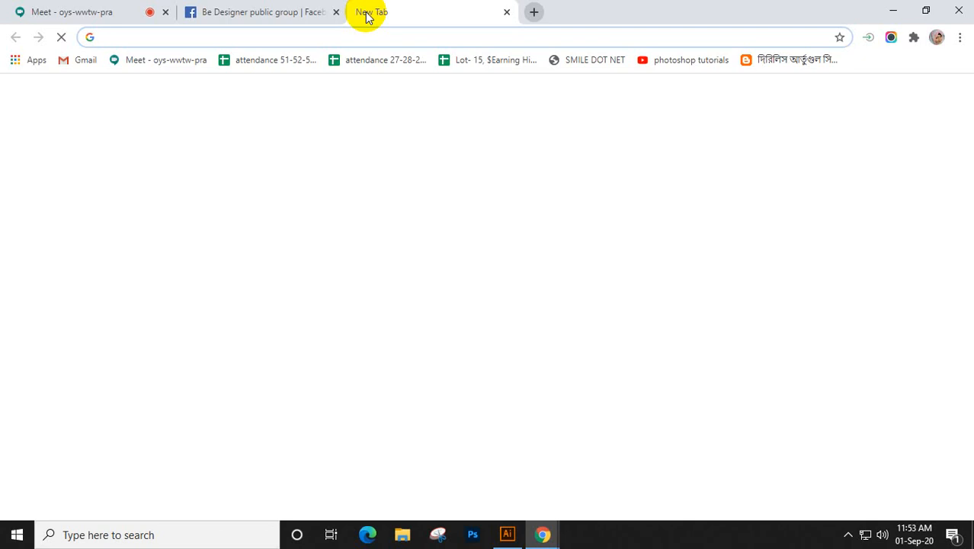
text(brochure)
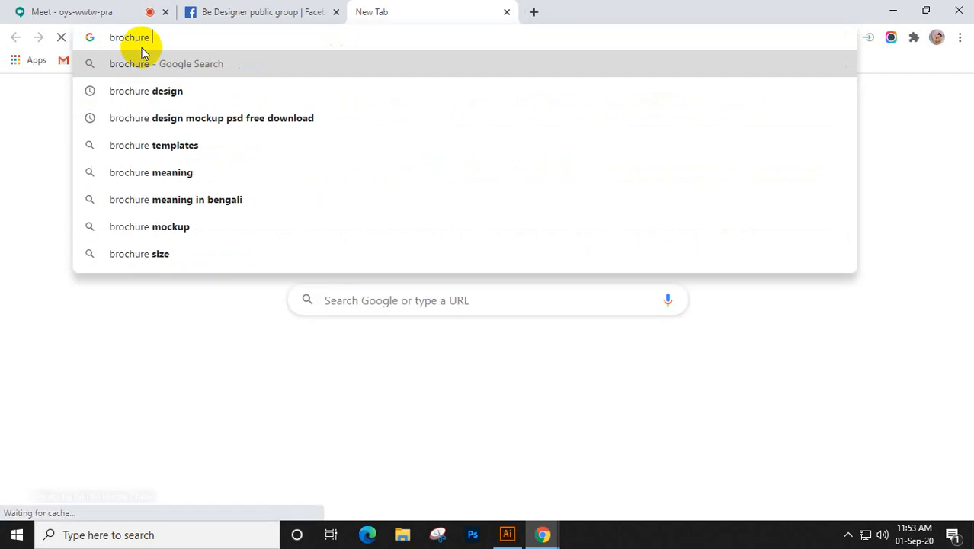
text( design)
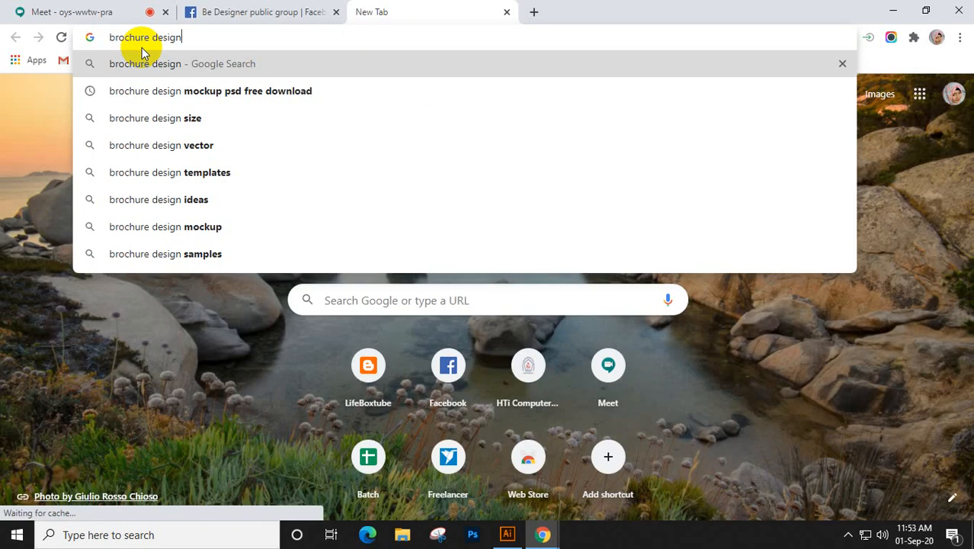
key(Return)
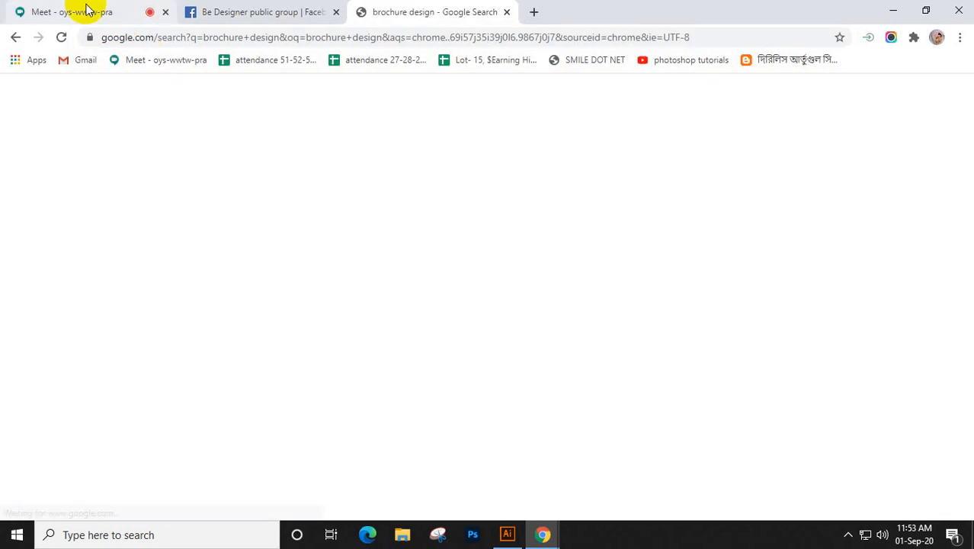
click(86, 9)
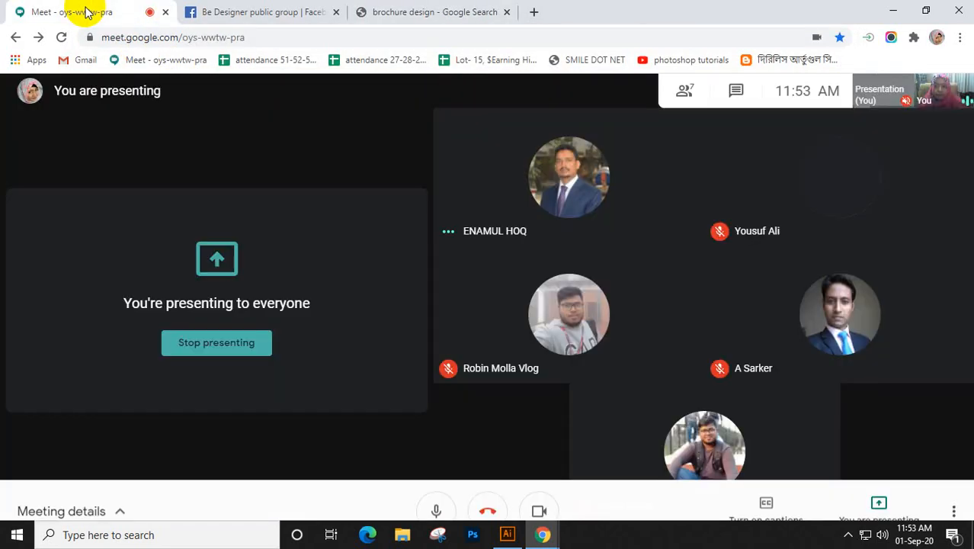
click(848, 536)
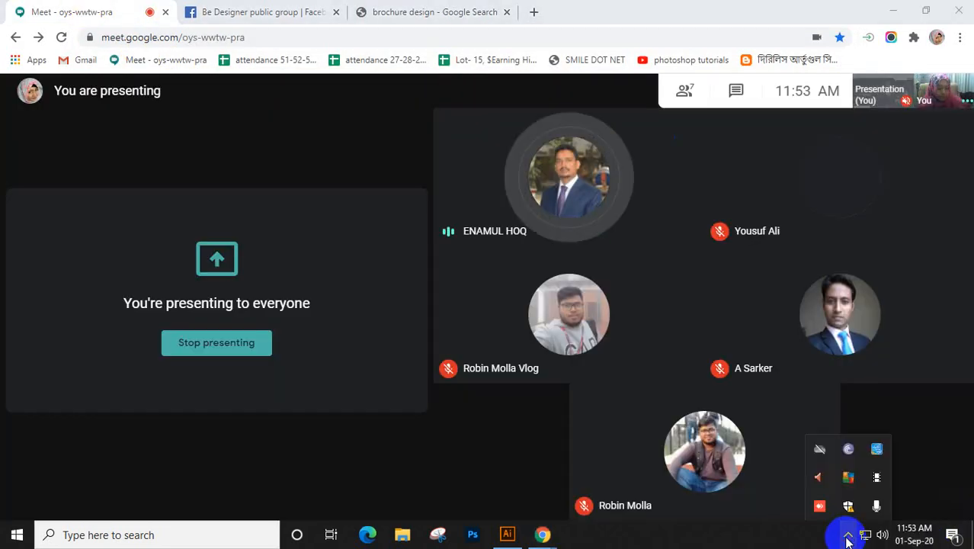
click(876, 480)
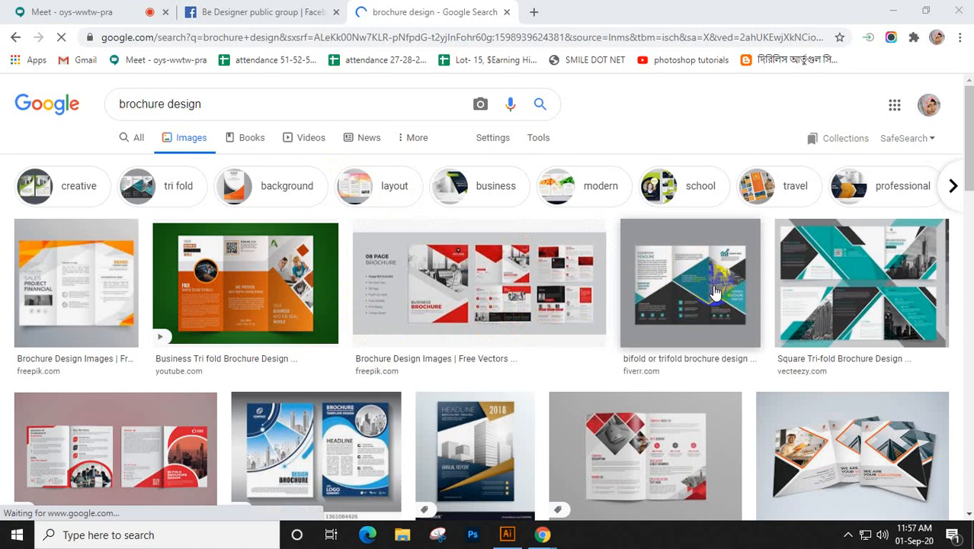
Browse the Google Images results for brochure design, examining bifold, trifold and flyer layout examples
scroll(521, 311, down, 1)
scroll(381, 358, down, 1)
scroll(381, 358, down, 4)
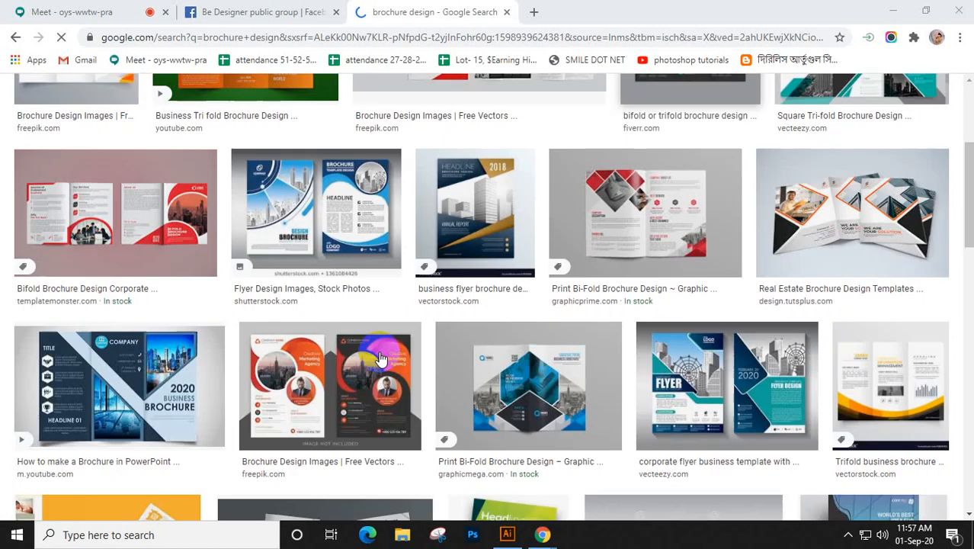
scroll(392, 355, down, 1)
scroll(394, 356, down, 3)
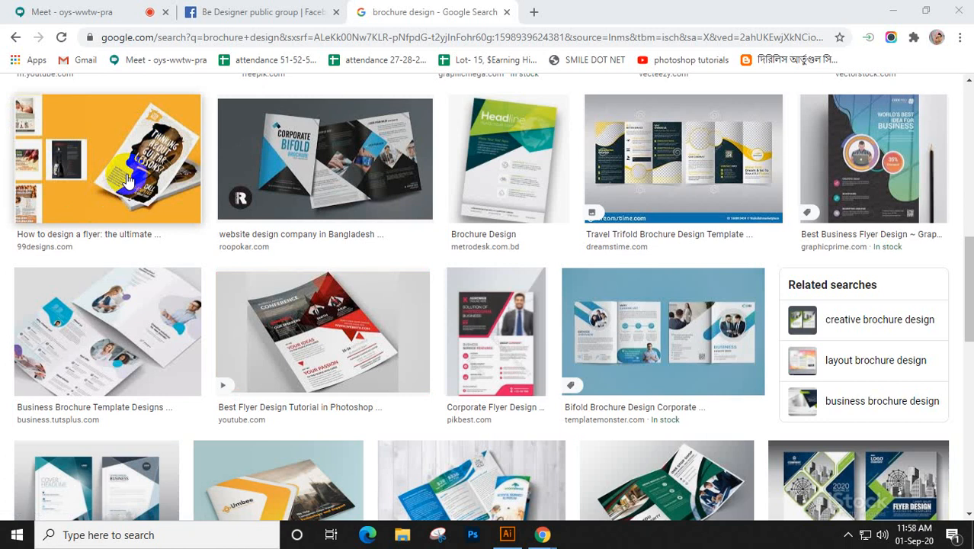
scroll(128, 180, down, 2)
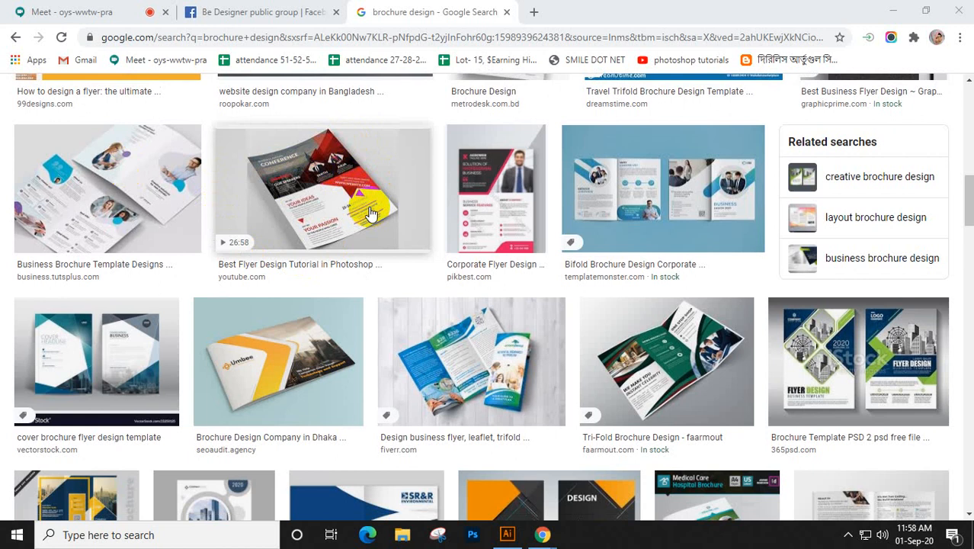
scroll(369, 213, down, 2)
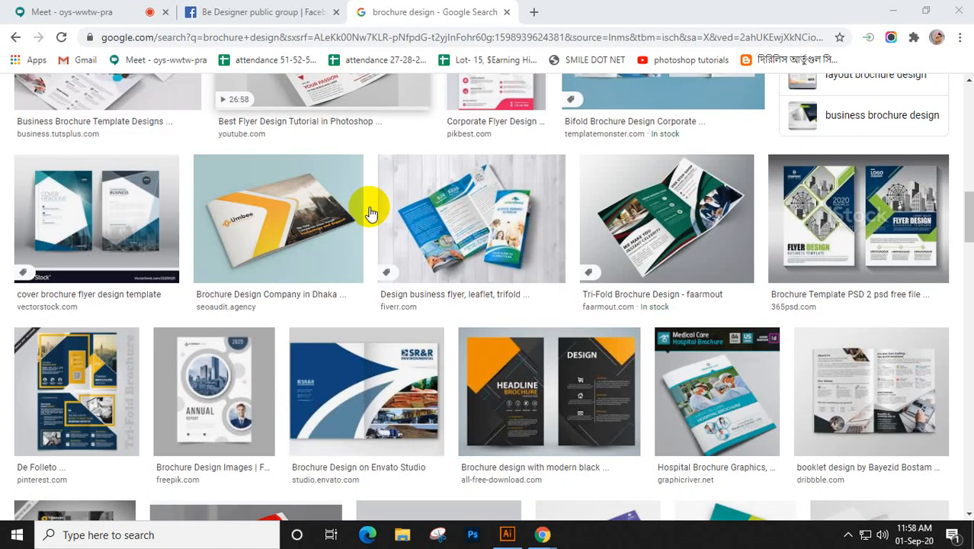
scroll(301, 171, down, 3)
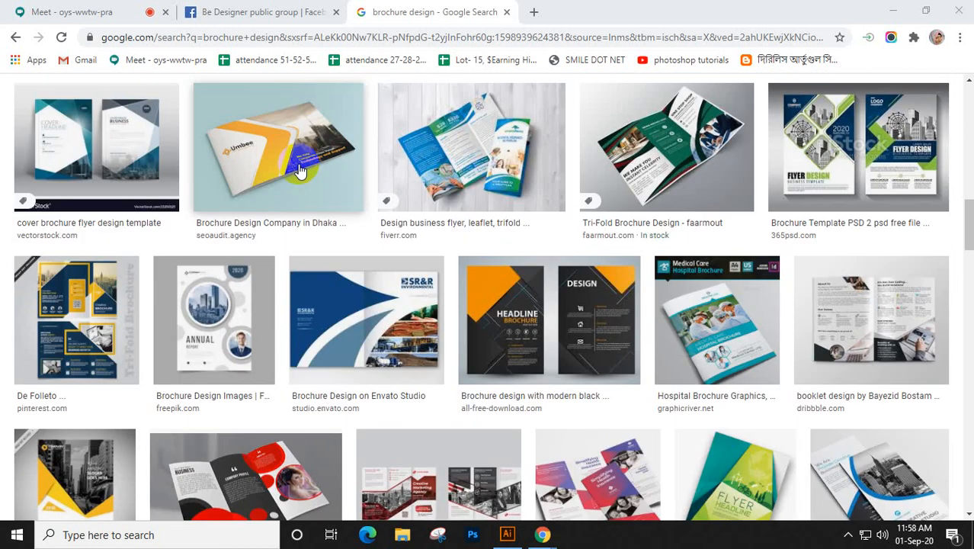
scroll(301, 170, down, 1)
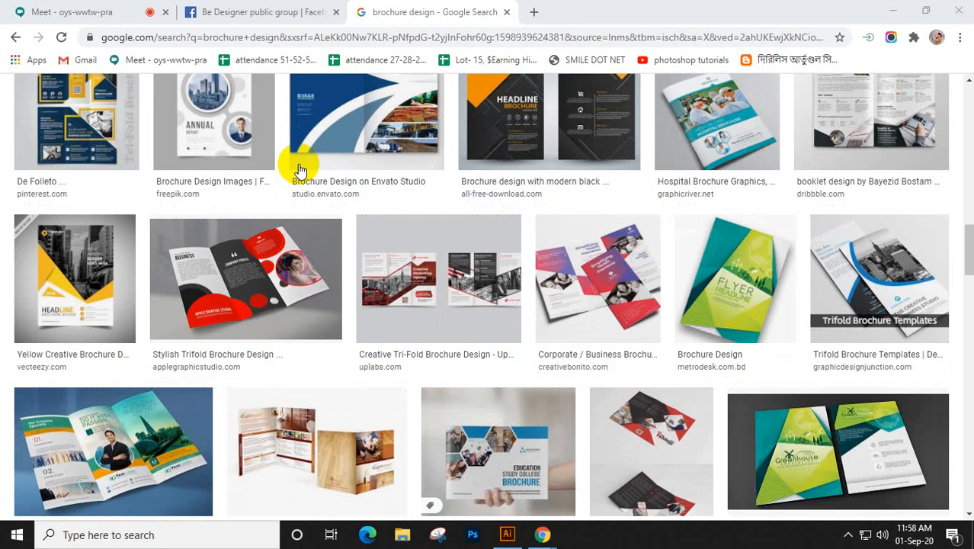
scroll(301, 171, down, 5)
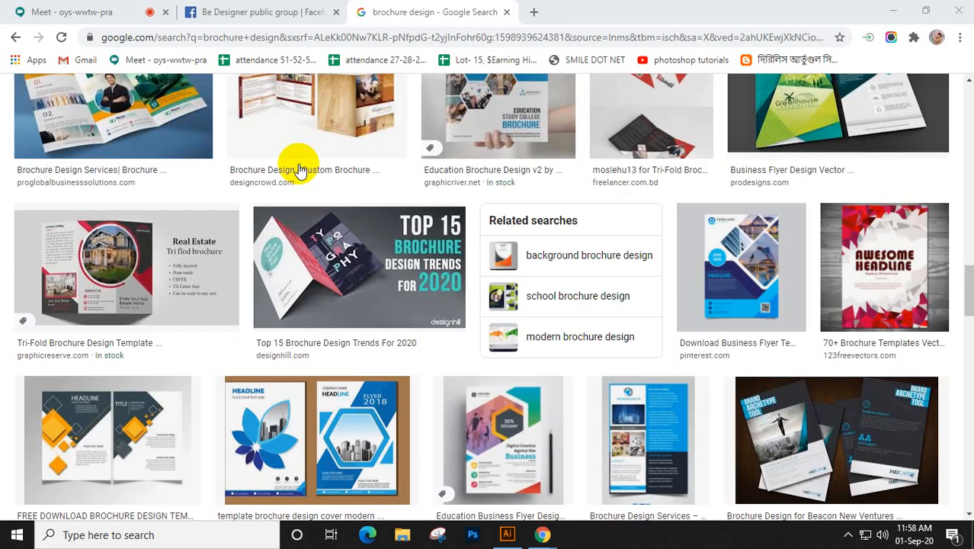
scroll(301, 171, down, 6)
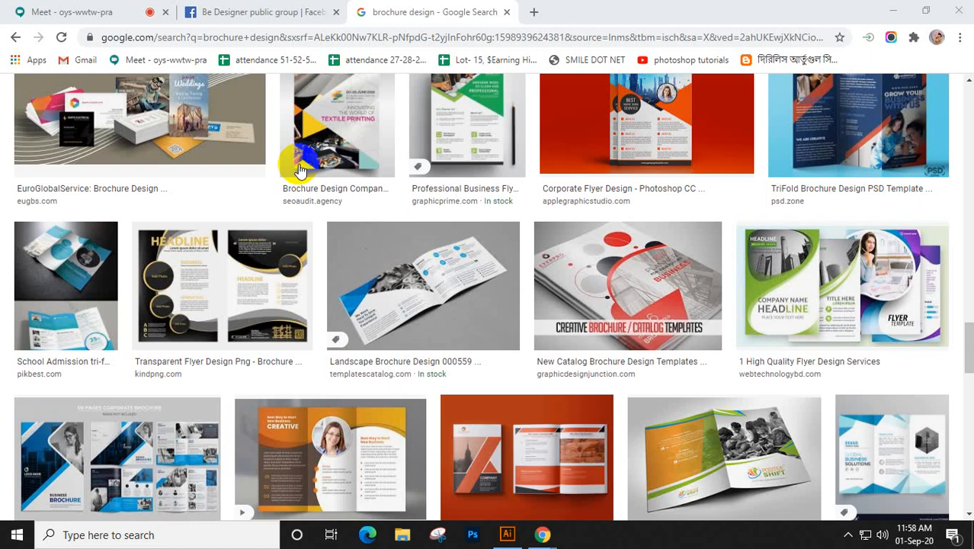
scroll(301, 171, down, 2)
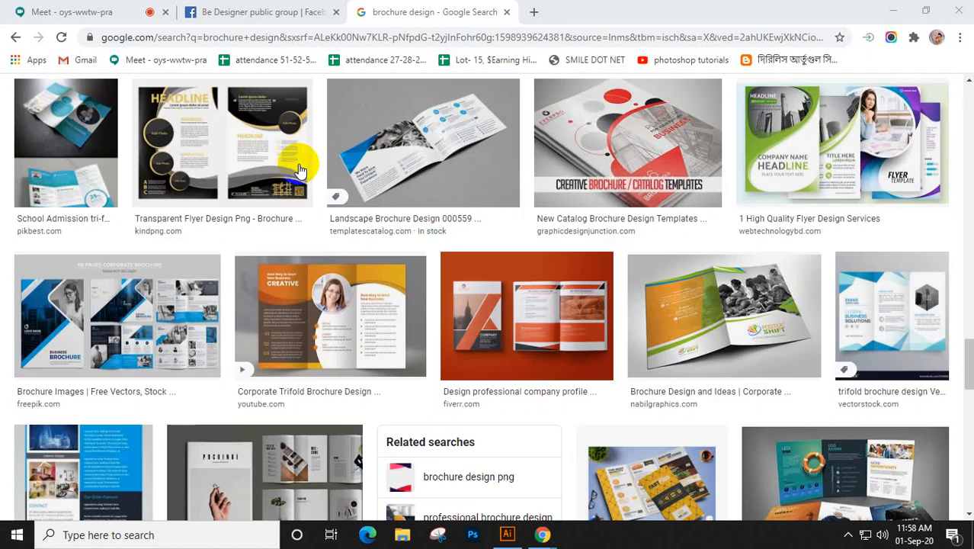
scroll(301, 171, down, 4)
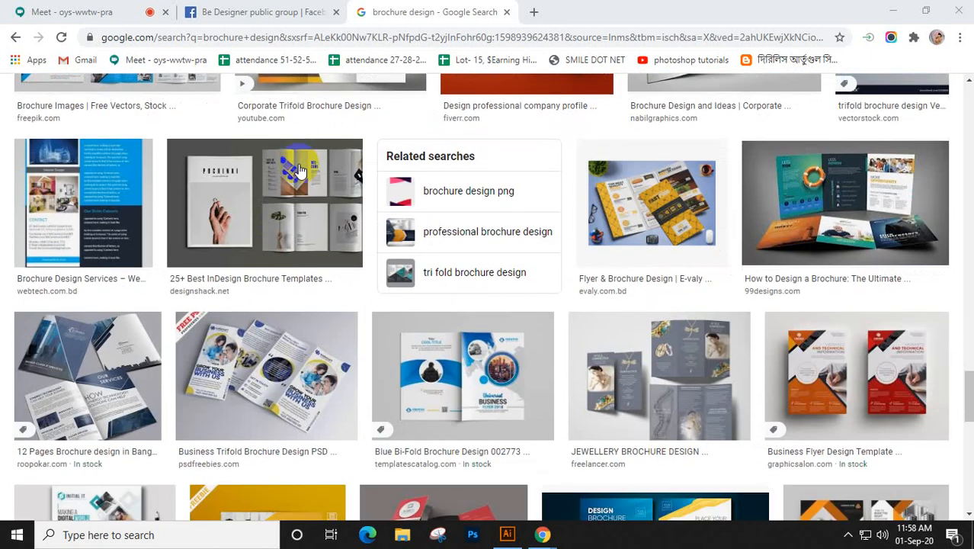
scroll(301, 171, down, 2)
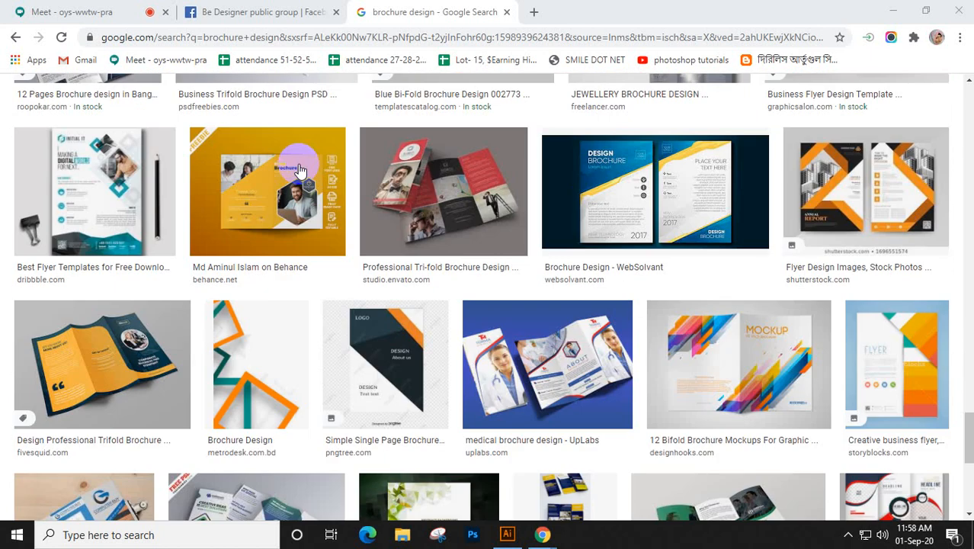
scroll(300, 171, down, 1)
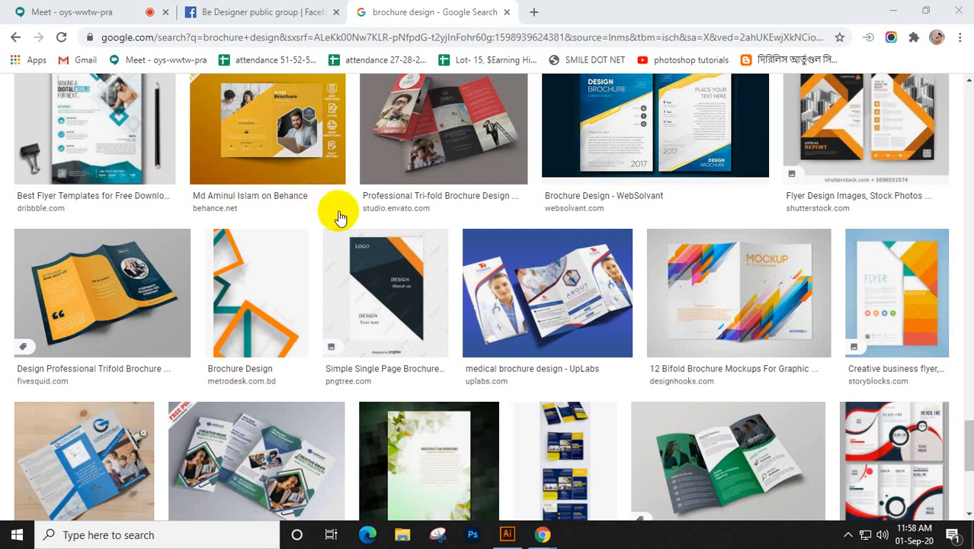
scroll(347, 255, down, 3)
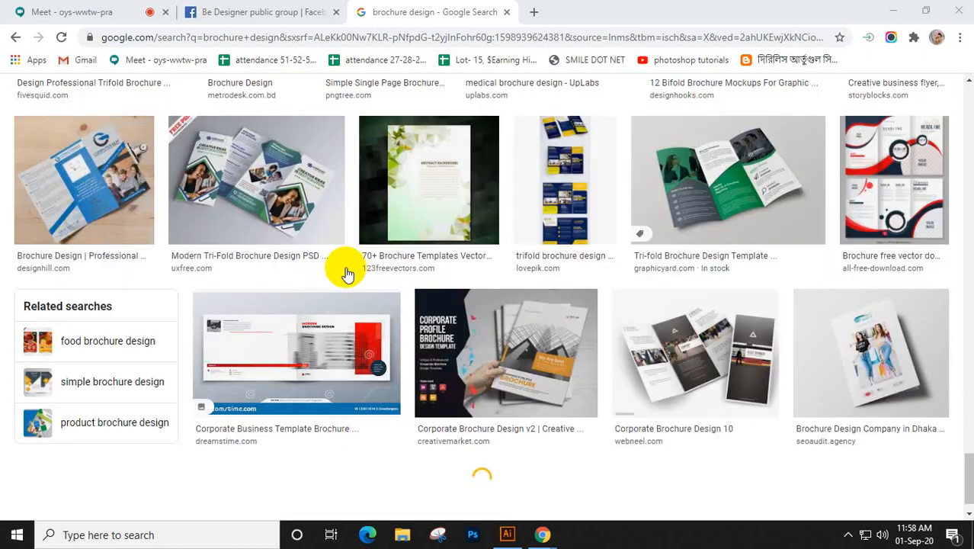
Search Google Images for "custom brochure design"
scroll(347, 274, down, 3)
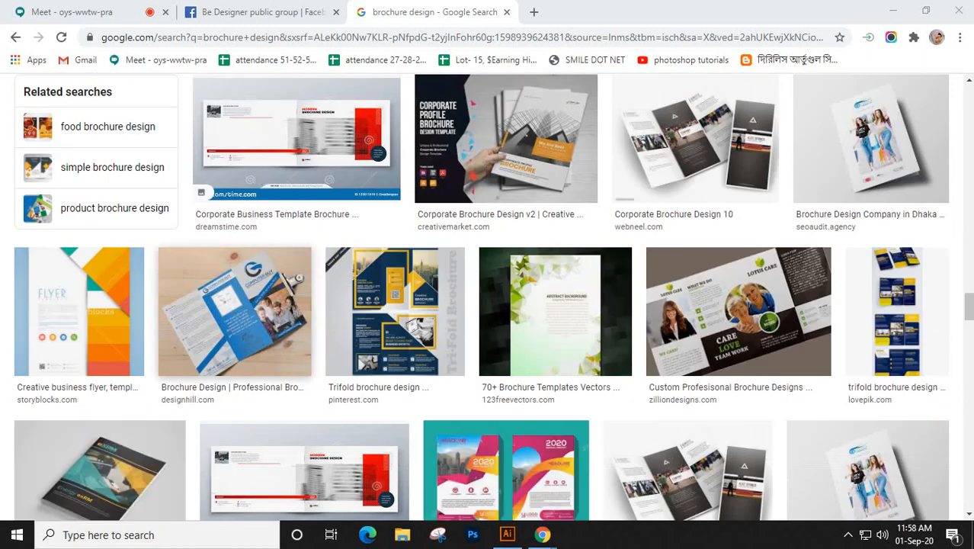
drag(968, 304, 968, 122)
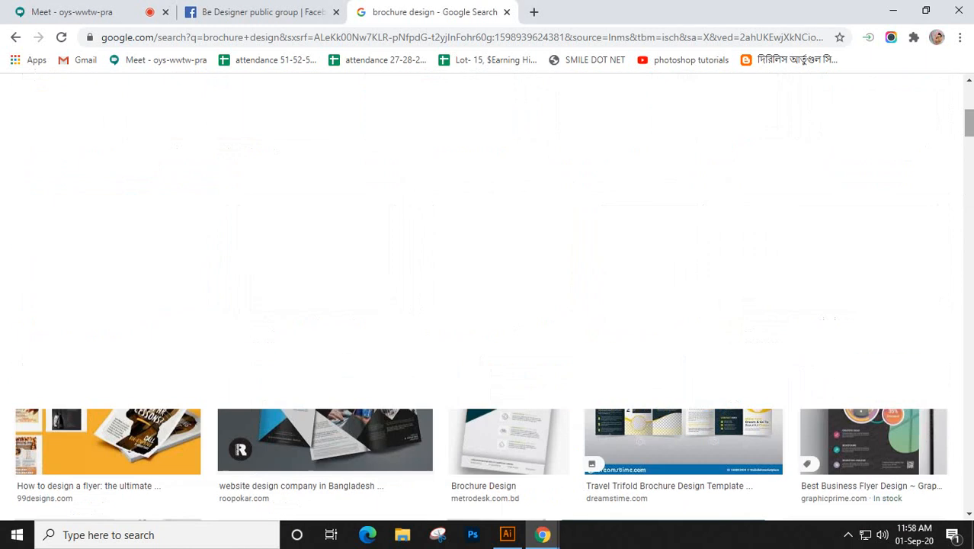
scroll(487, 296, up, 5)
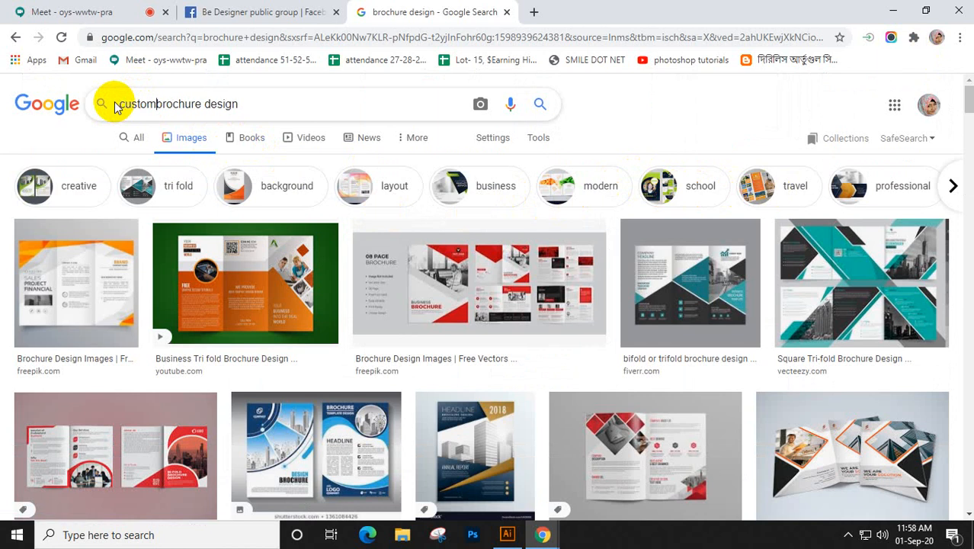
key(Return)
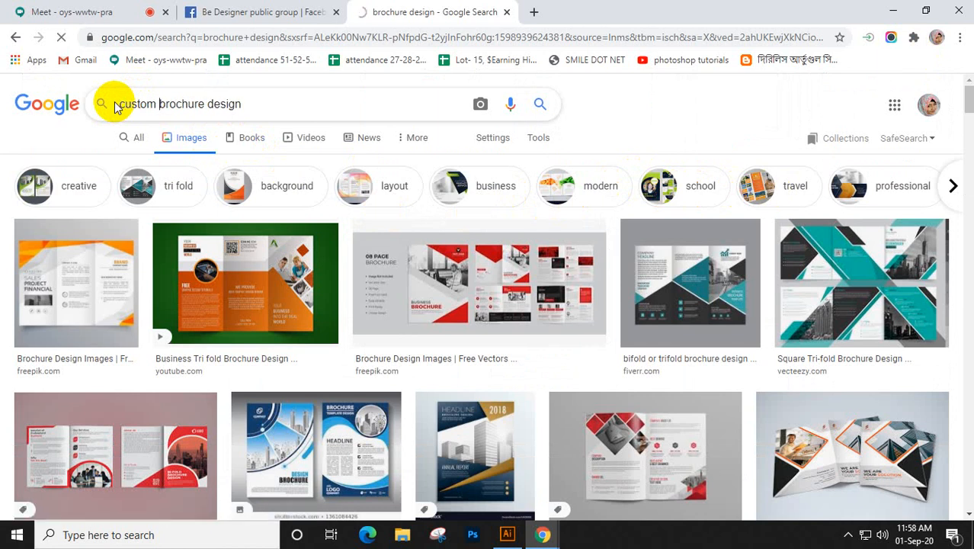
click(72, 188)
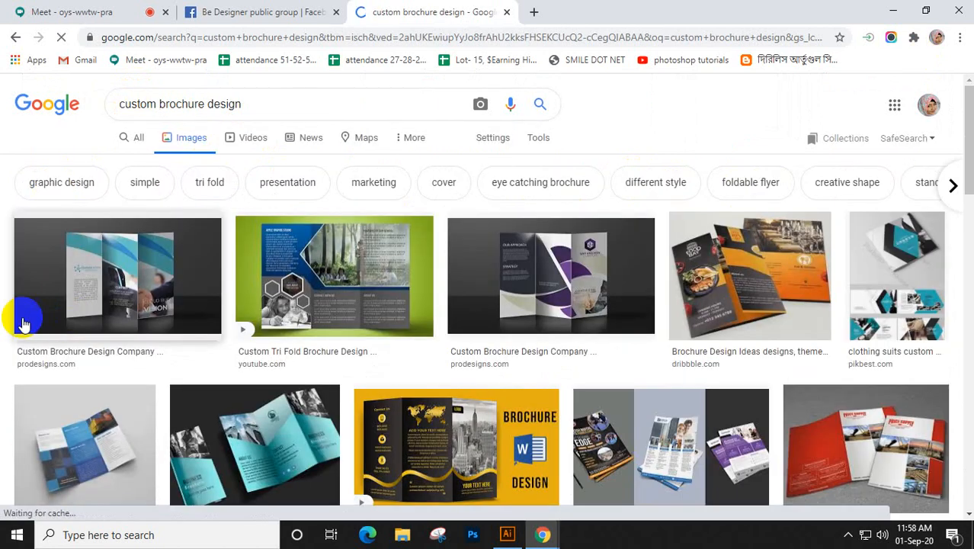
Find the colorful petal-shaped brochure from logopeopledesign.wordpress.com among the image results and open its preview
scroll(311, 277, down, 3)
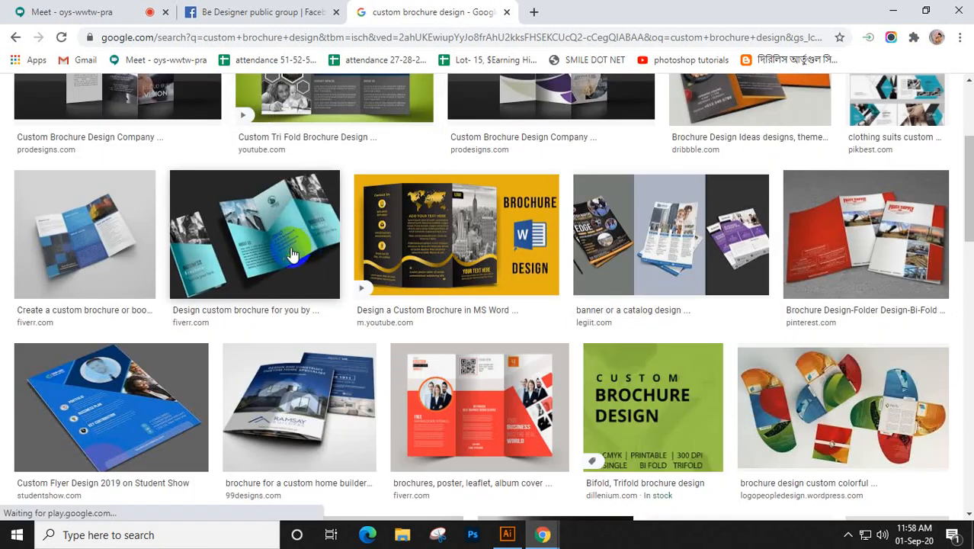
scroll(408, 352, down, 2)
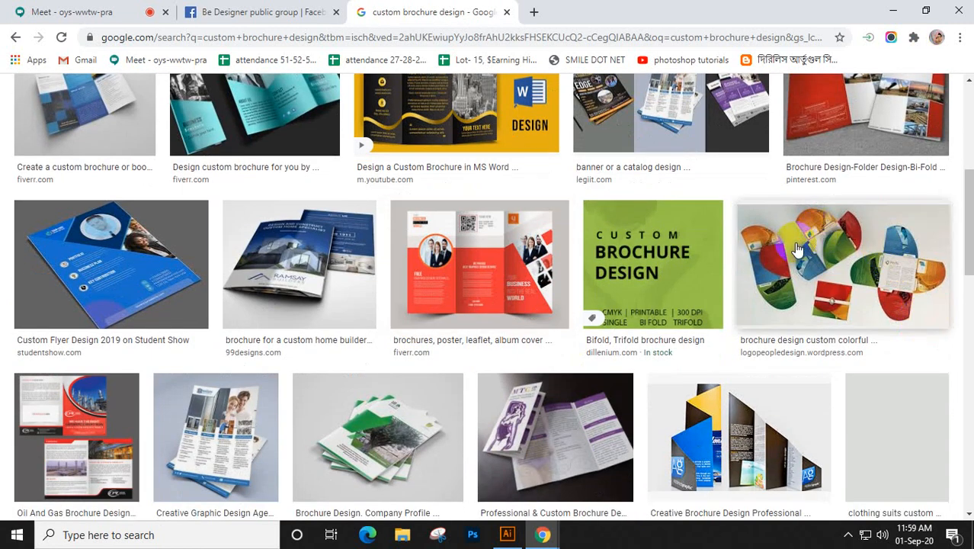
scroll(876, 259, down, 1)
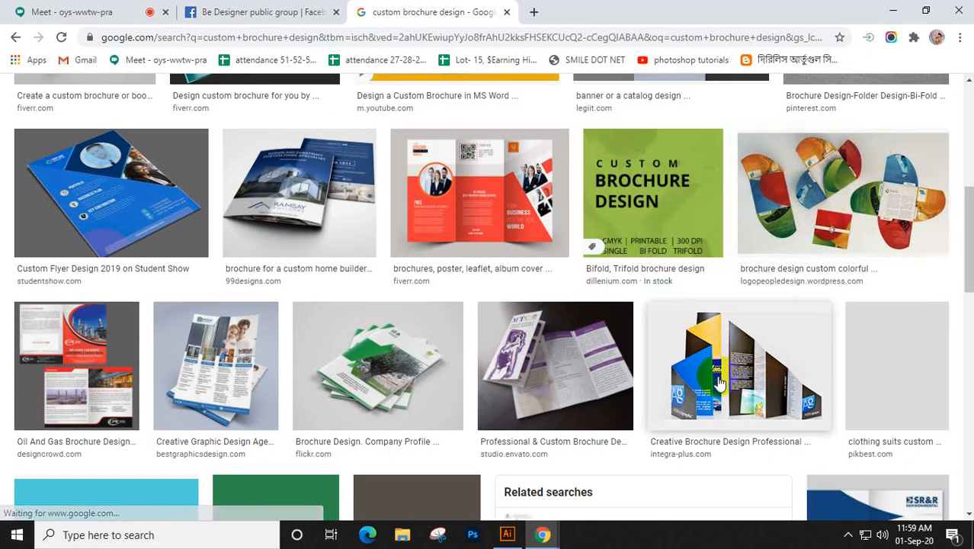
click(846, 194)
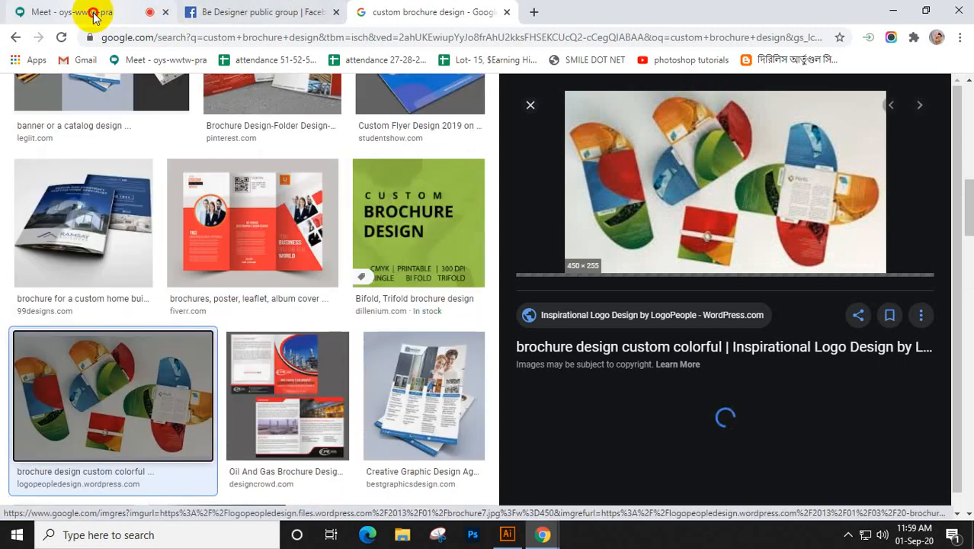
Switch to the Google Meet call, turn off the camera, and return to the brochure image results
click(93, 13)
mouse_move(569, 481)
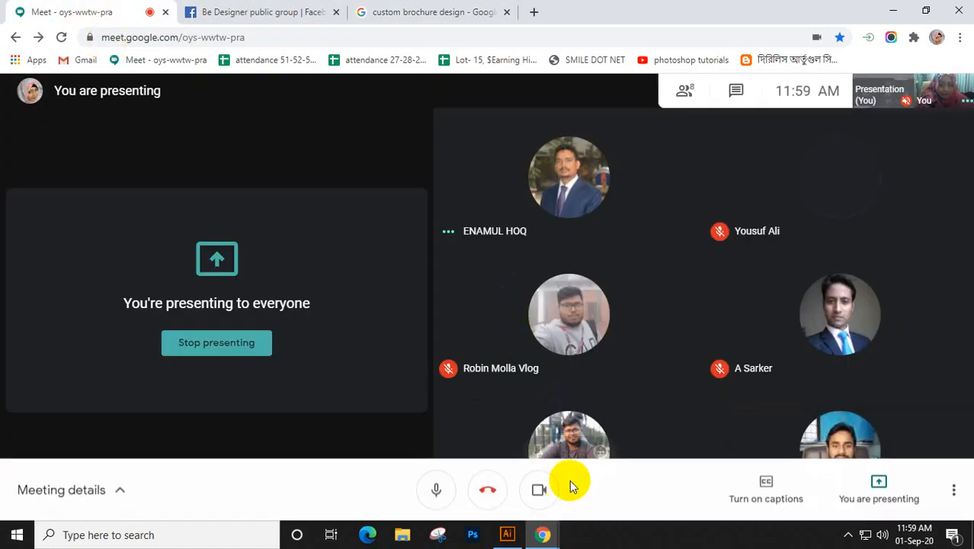
click(535, 499)
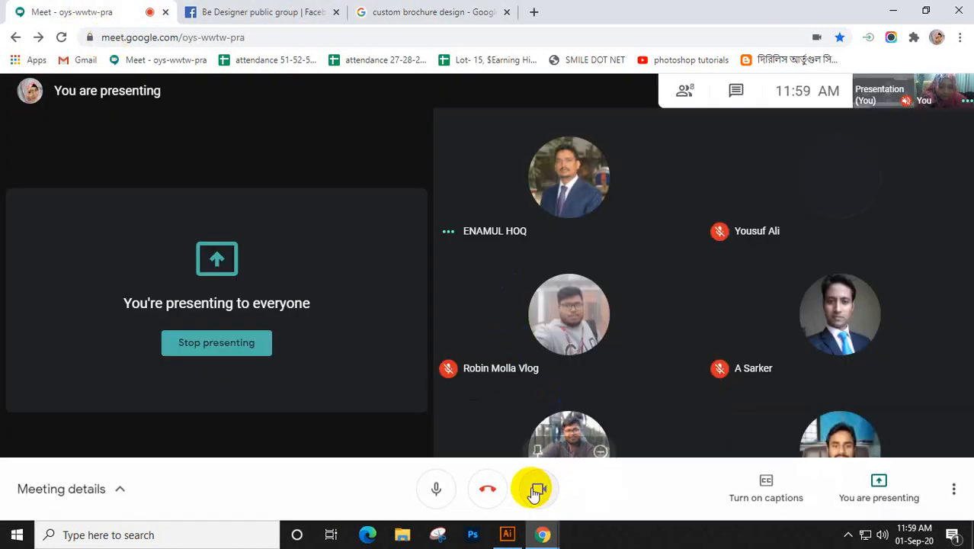
click(401, 14)
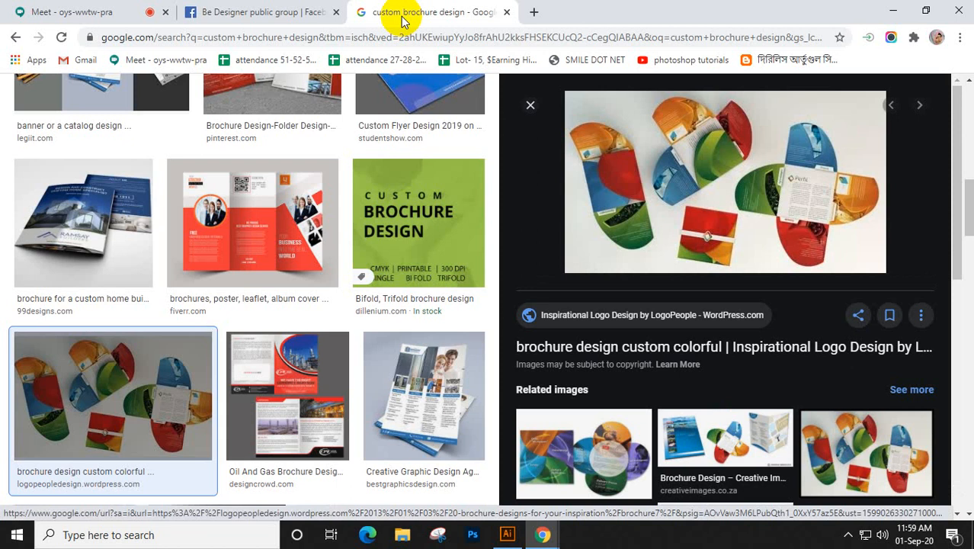
Check the Google Meet call's participants and presentation again, and return to the previewed colorful brochure
click(67, 12)
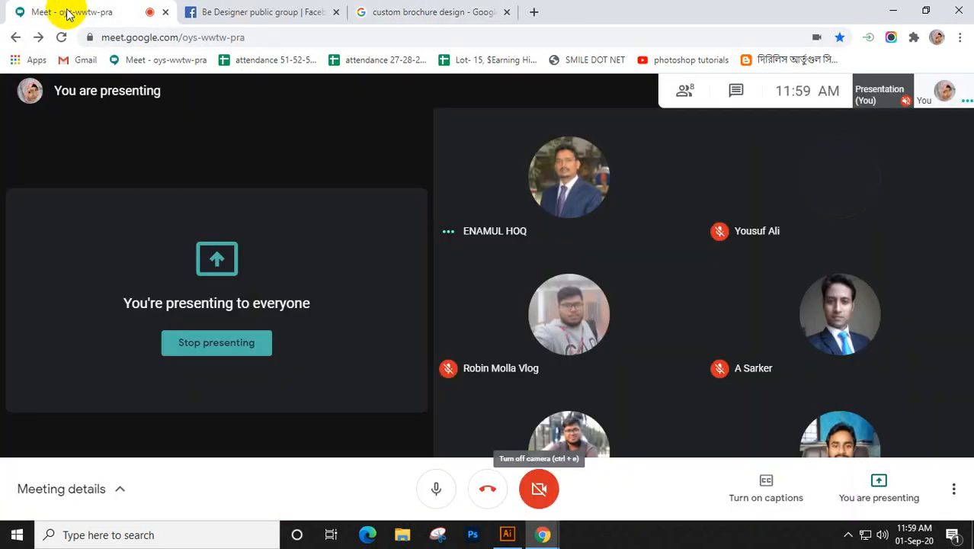
click(446, 12)
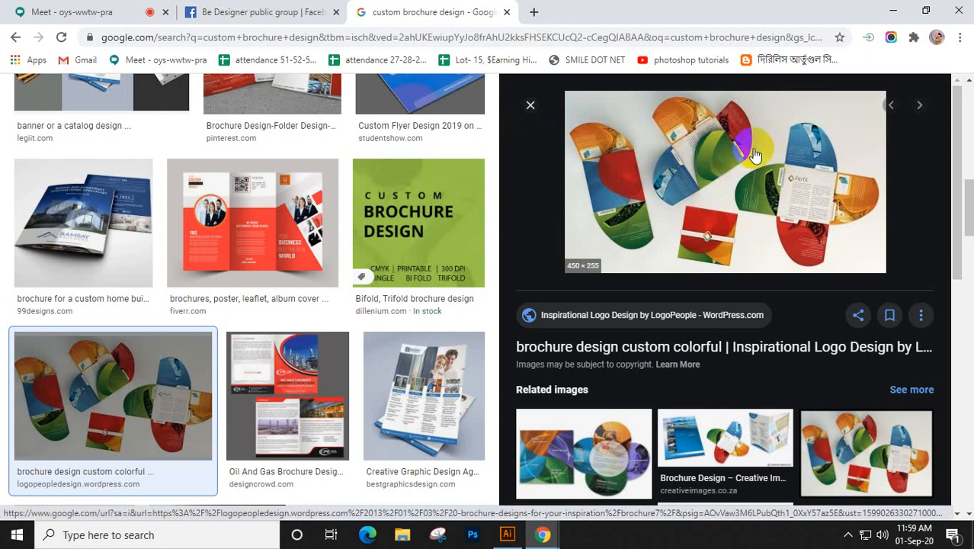
click(106, 11)
click(637, 337)
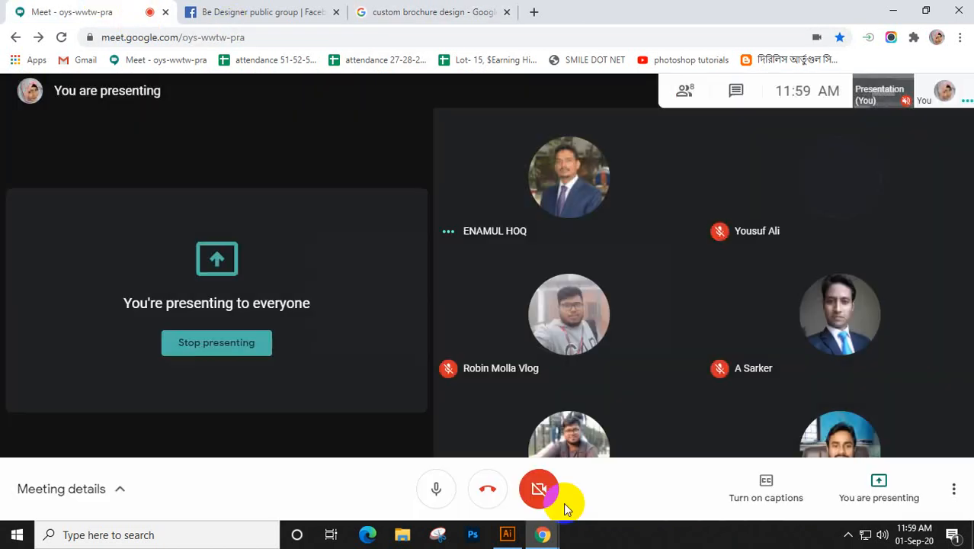
click(430, 12)
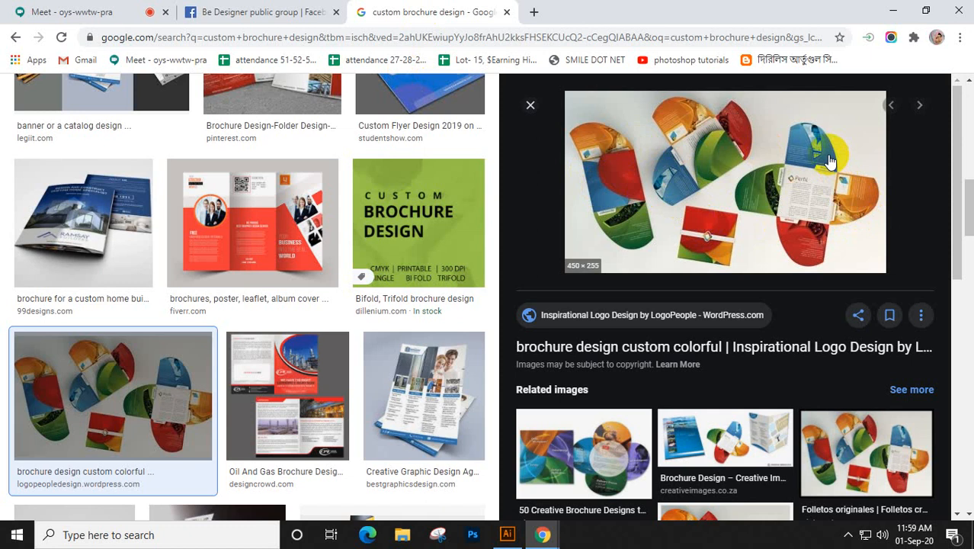
Examine the die-cut and folded brochure examples related to the colorful brochure and in the surrounding search results
scroll(829, 160, down, 3)
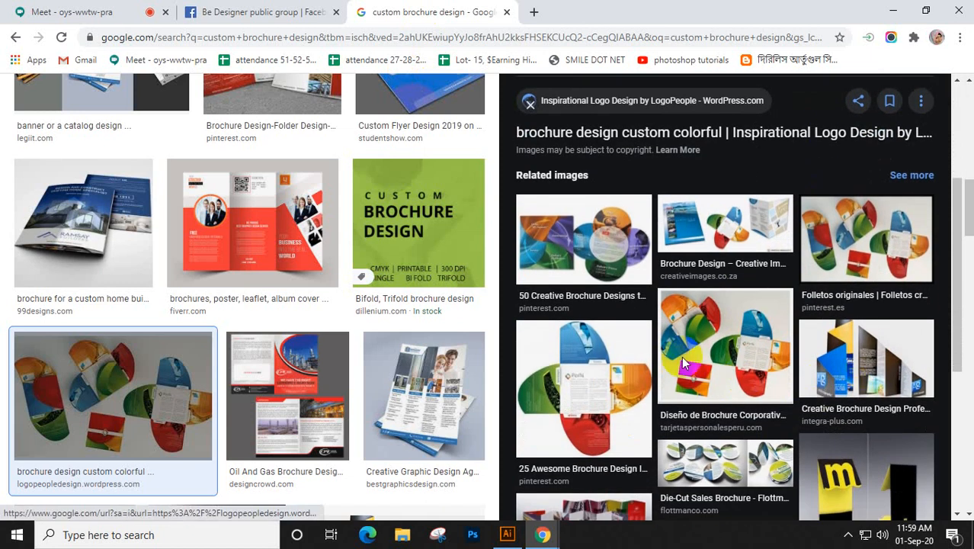
scroll(637, 298, down, 1)
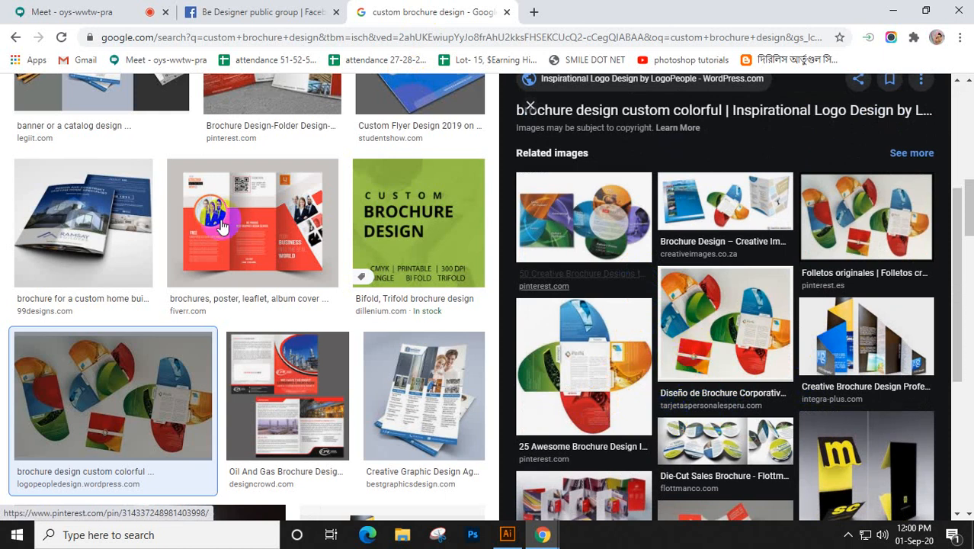
scroll(490, 308, down, 3)
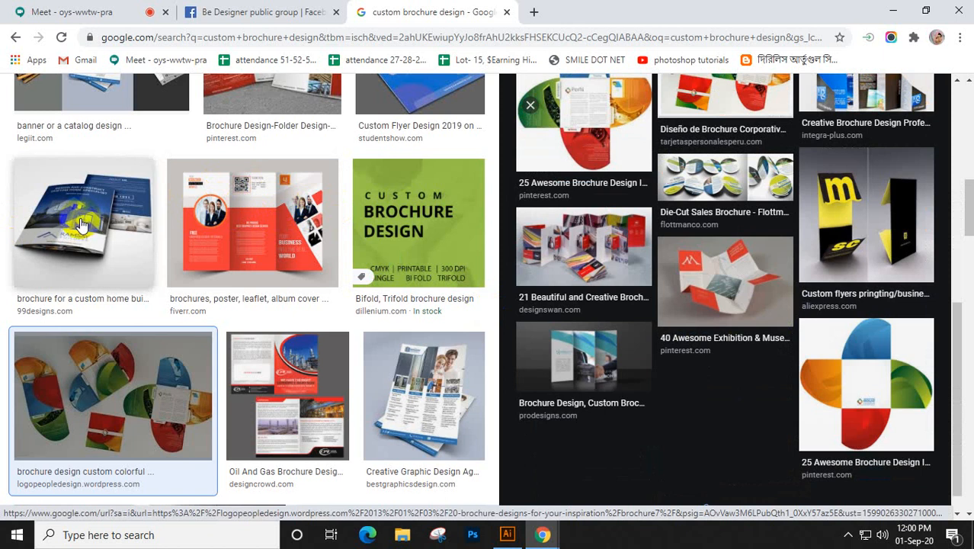
scroll(81, 225, down, 1)
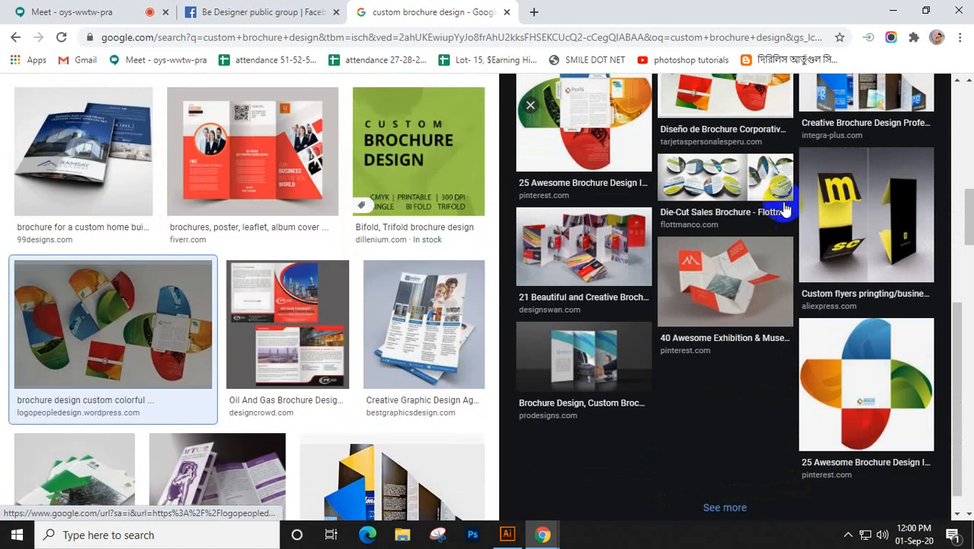
scroll(721, 307, down, 1)
scroll(374, 343, down, 2)
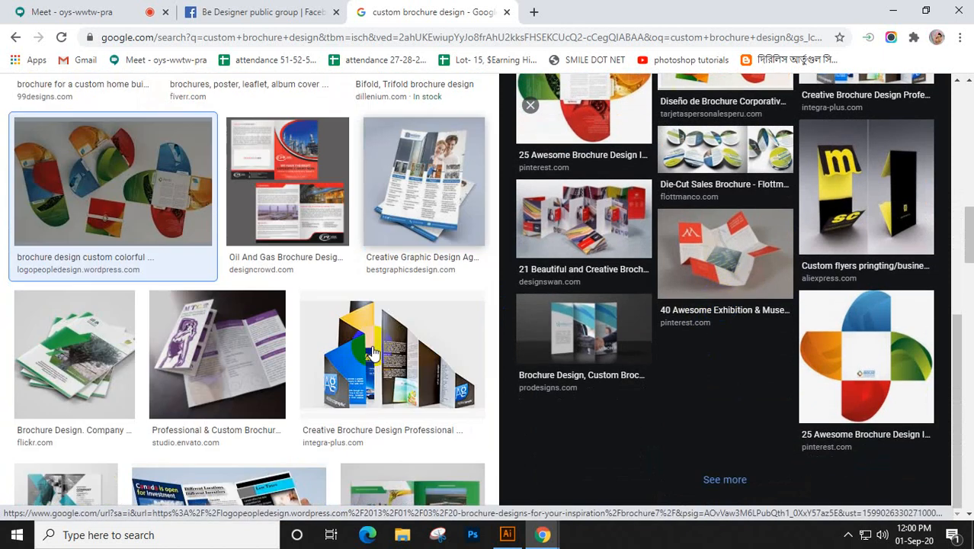
scroll(374, 352, down, 1)
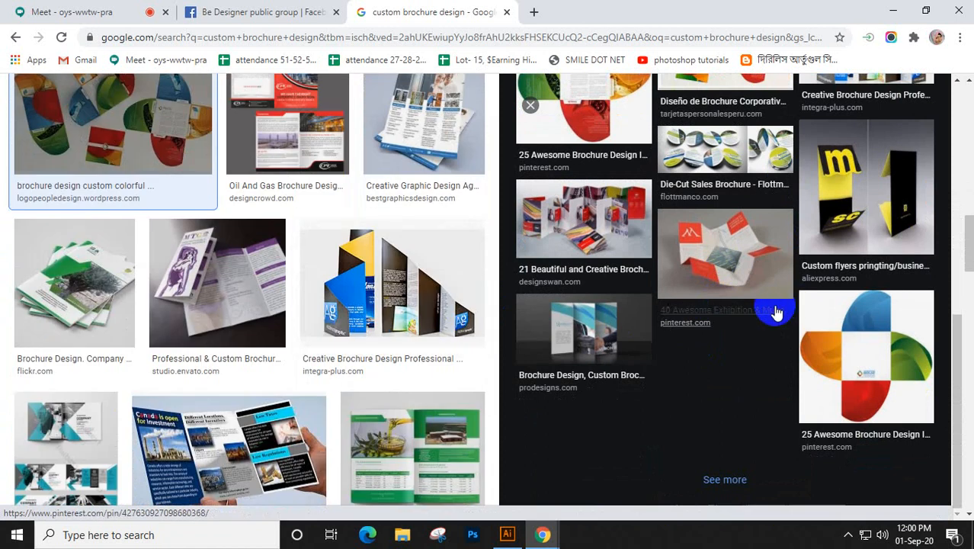
scroll(776, 311, up, 3)
click(773, 312)
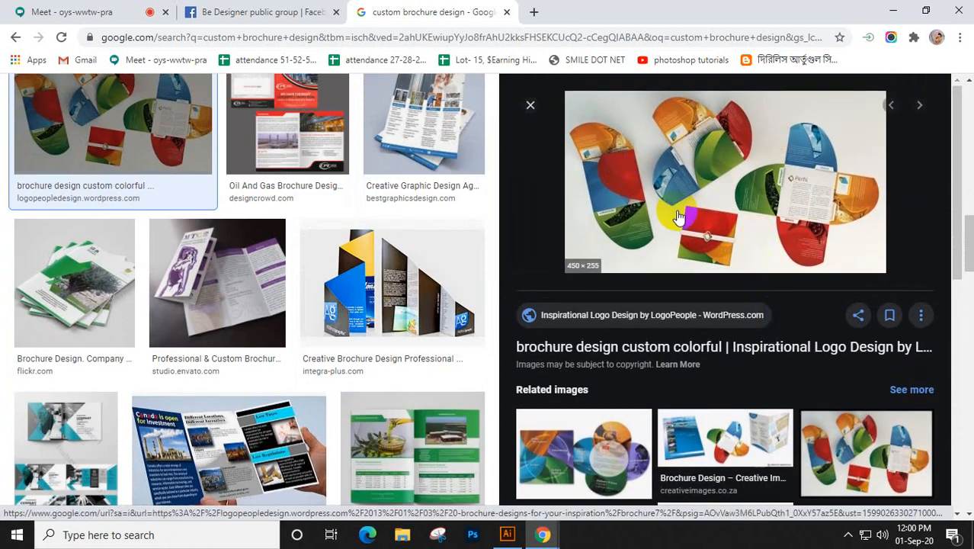
Open the preview of the angled-fold Creative Brochure Design from integra-plus.com among the related images
scroll(680, 213, down, 2)
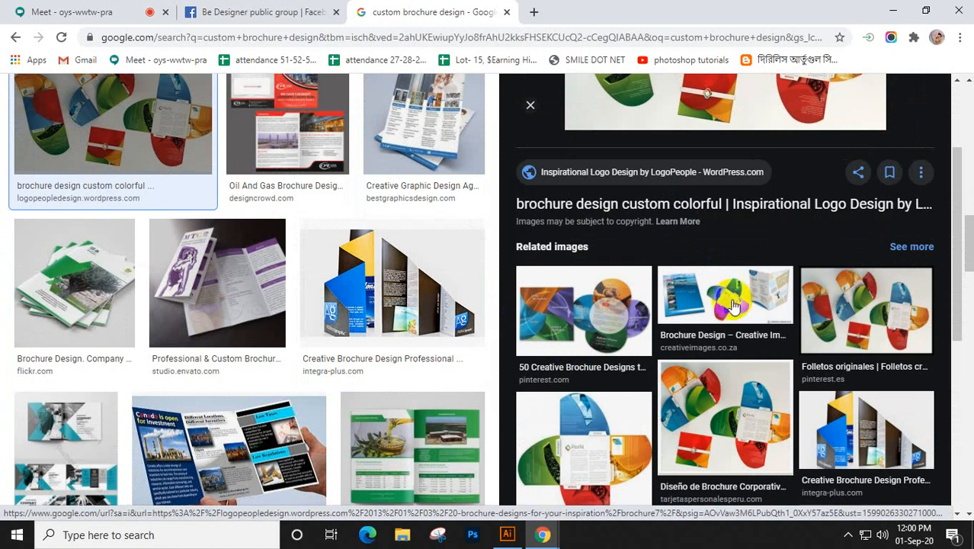
scroll(603, 318, down, 2)
click(869, 297)
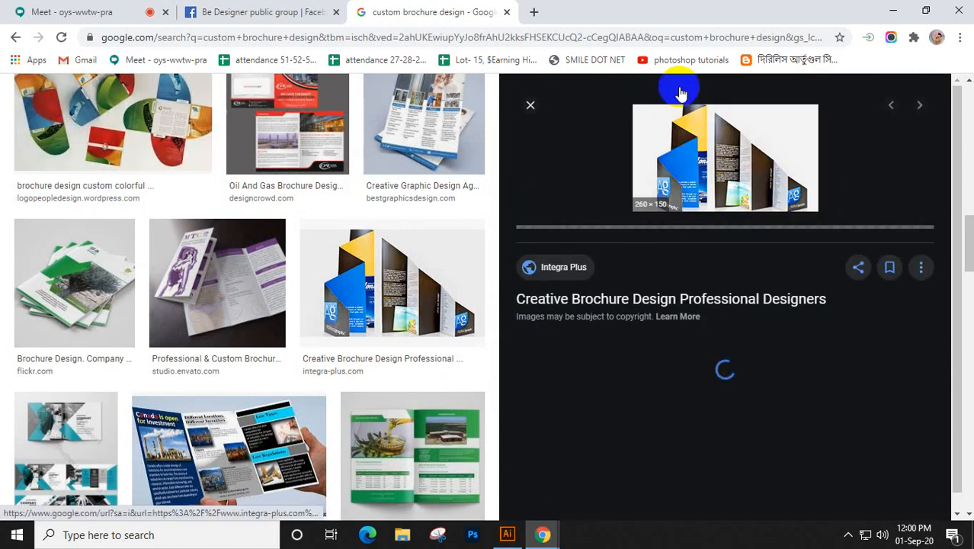
Look through the related brochures and open the preview of Creative Bloq's "26 top brochure templates for designers"
scroll(709, 211, down, 2)
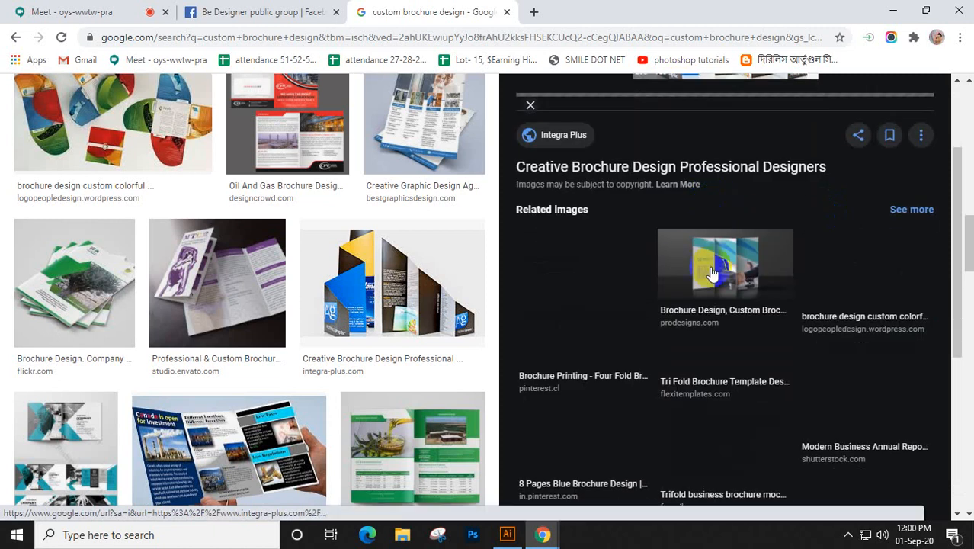
scroll(713, 289, down, 1)
scroll(731, 289, down, 2)
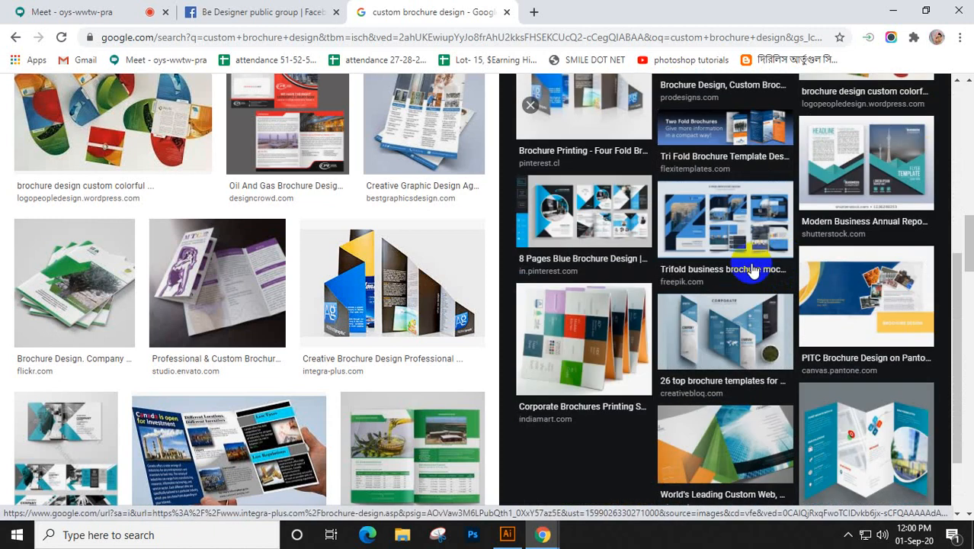
scroll(745, 258, down, 1)
scroll(398, 281, down, 2)
scroll(398, 281, down, 3)
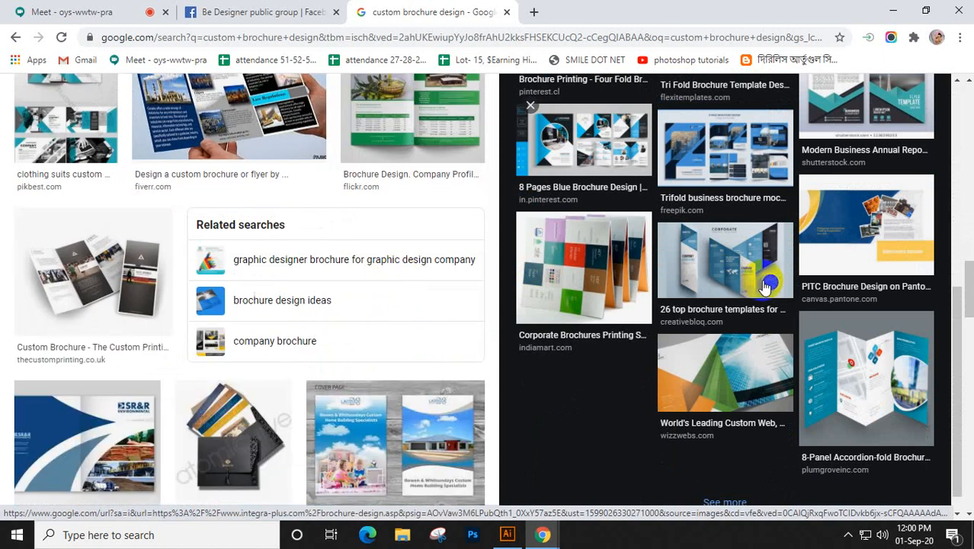
click(729, 250)
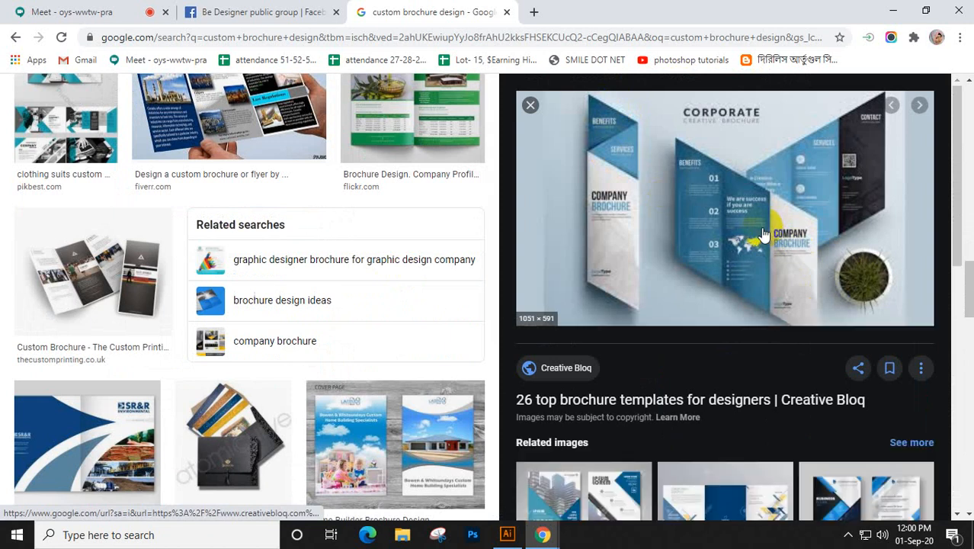
Examine the blue corporate brochures related to the Creative Bloq template and further custom brochure layouts in the search results
scroll(764, 234, down, 2)
scroll(763, 234, down, 5)
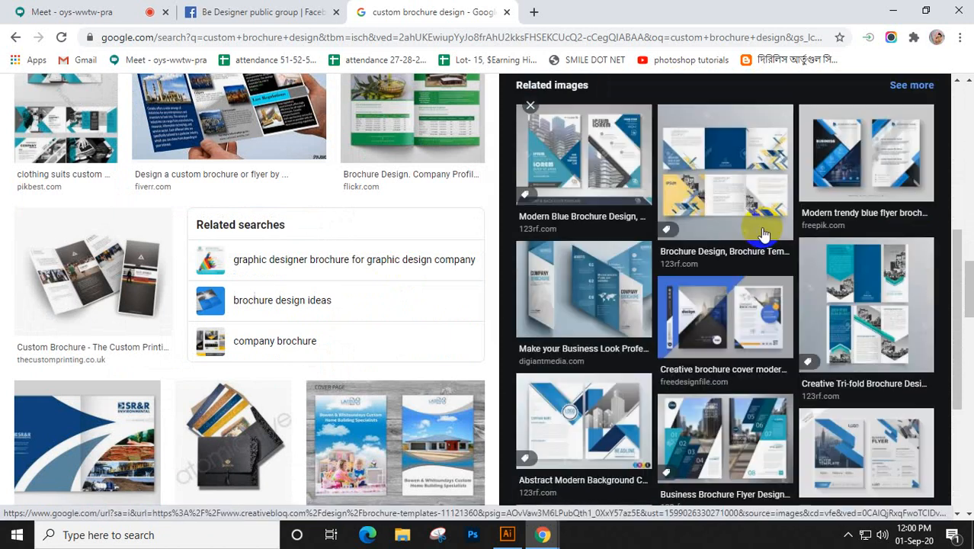
scroll(763, 234, down, 2)
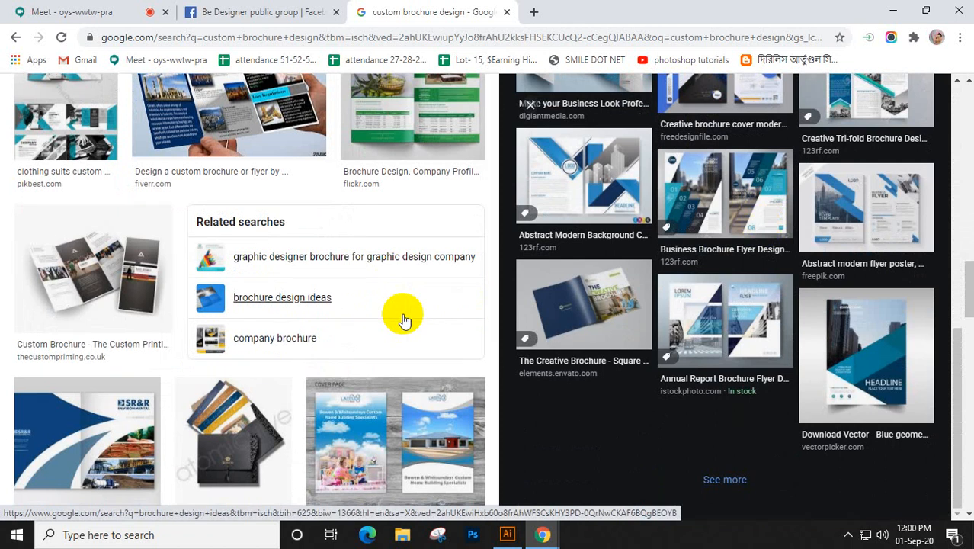
scroll(403, 319, down, 3)
scroll(404, 320, down, 4)
scroll(404, 320, down, 2)
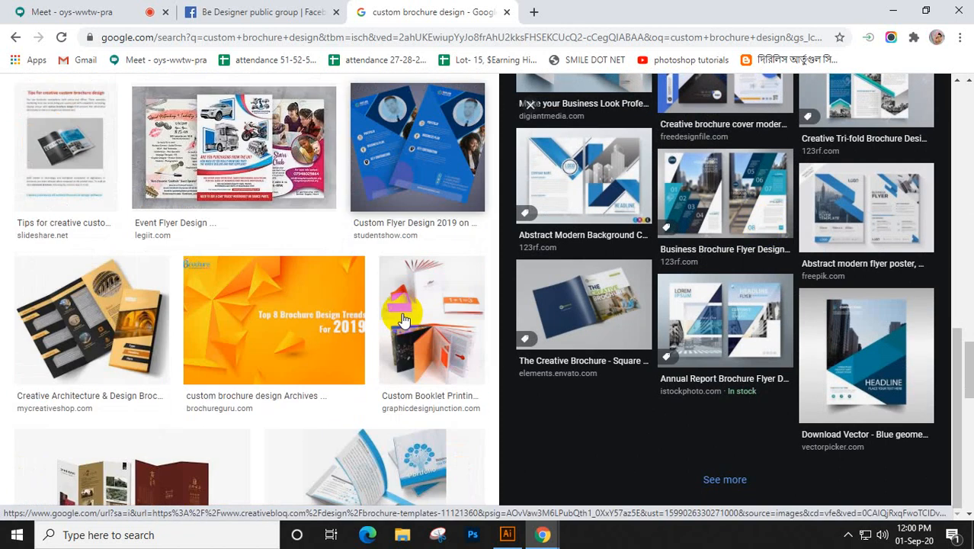
scroll(403, 320, down, 3)
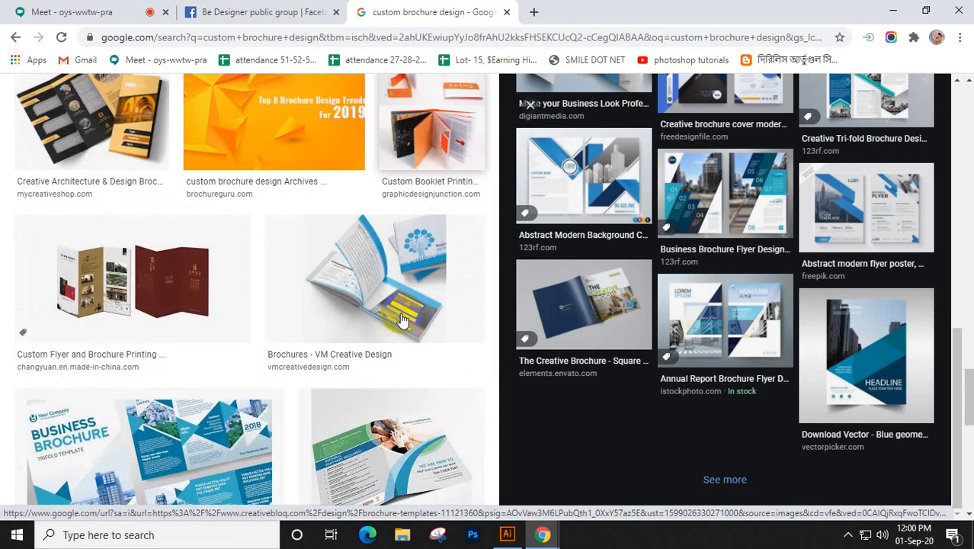
scroll(374, 312, down, 2)
scroll(356, 310, down, 3)
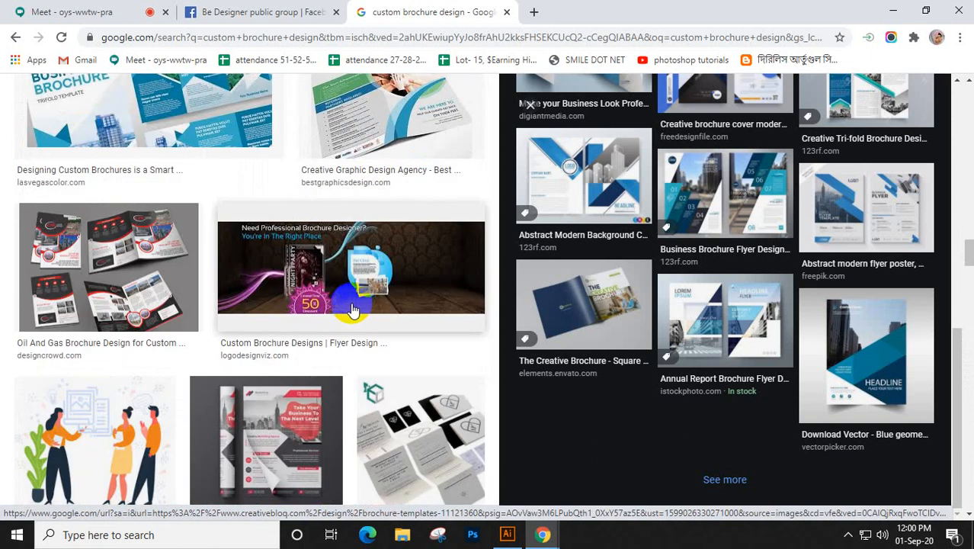
scroll(352, 310, down, 4)
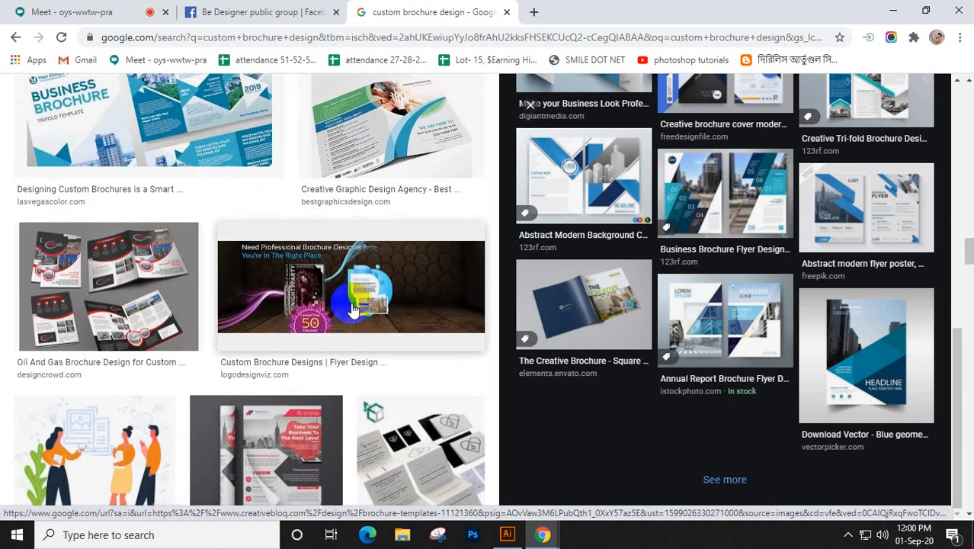
Switch from the brochure search results to Illustrator and create a new document 11.69 in wide and 8 in high
scroll(314, 283, down, 5)
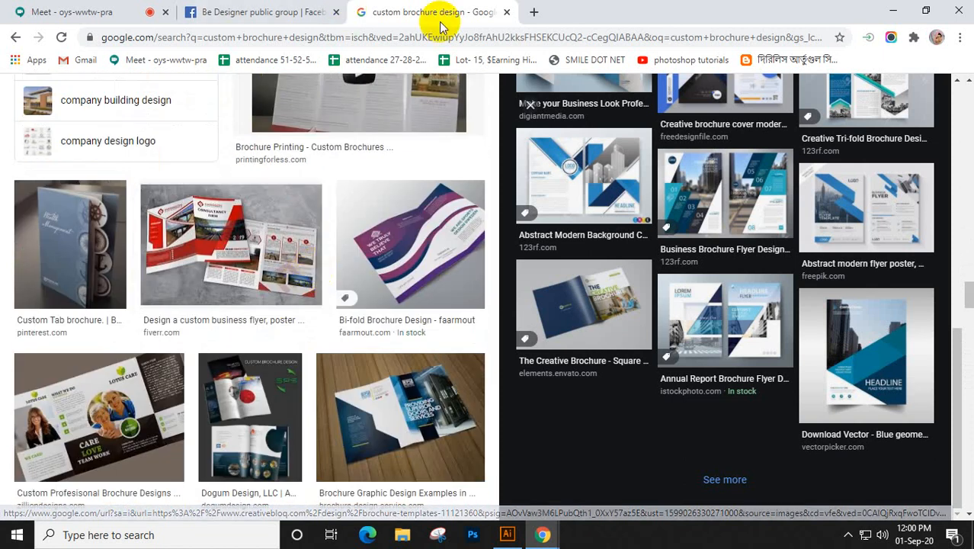
click(78, 11)
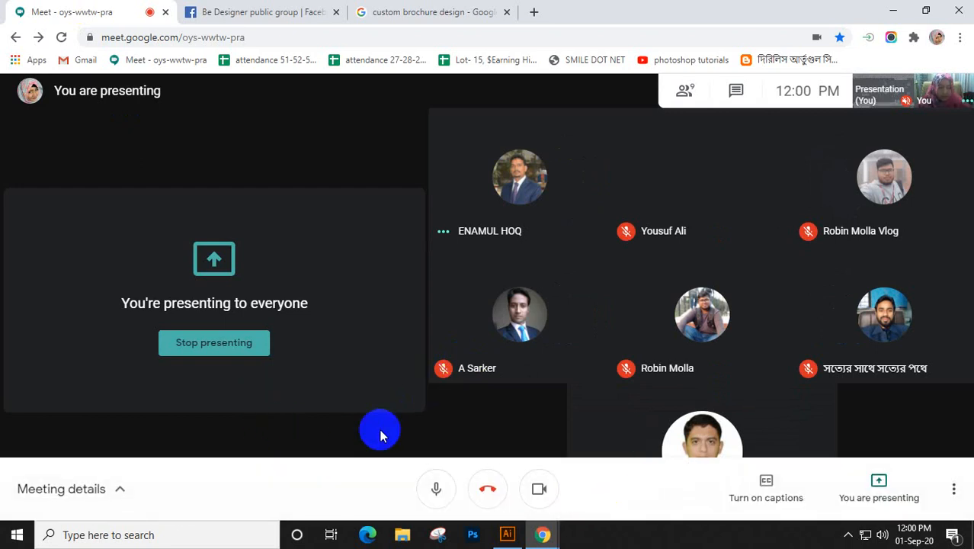
click(506, 534)
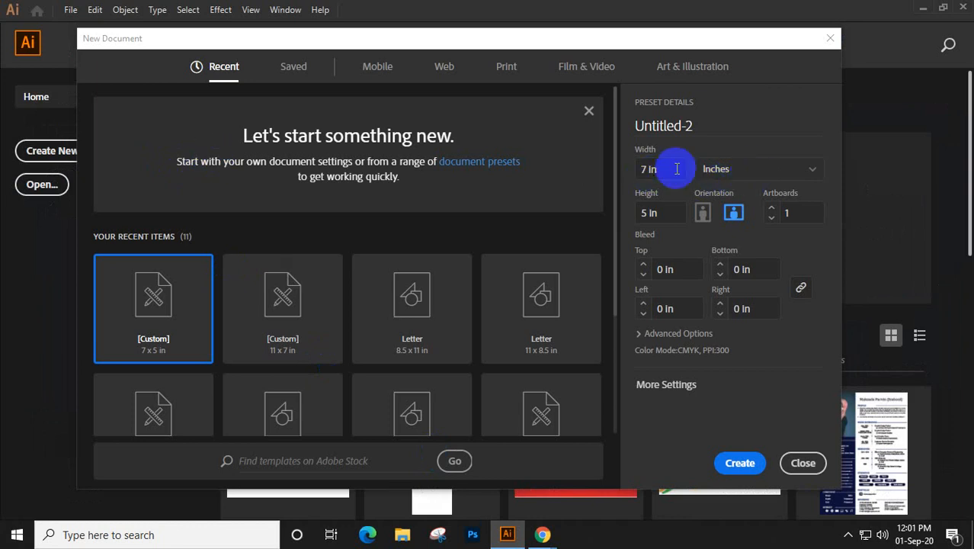
drag(674, 169, 592, 174)
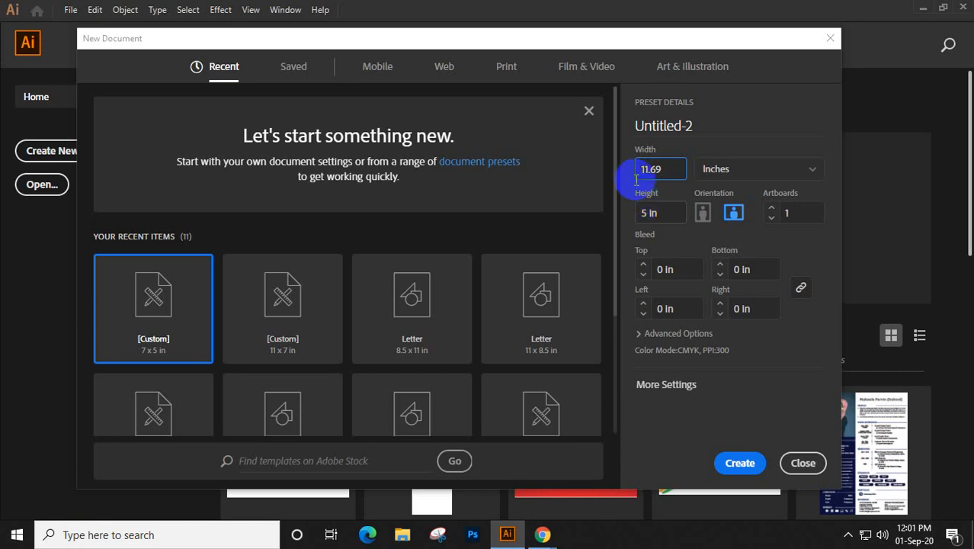
click(667, 209)
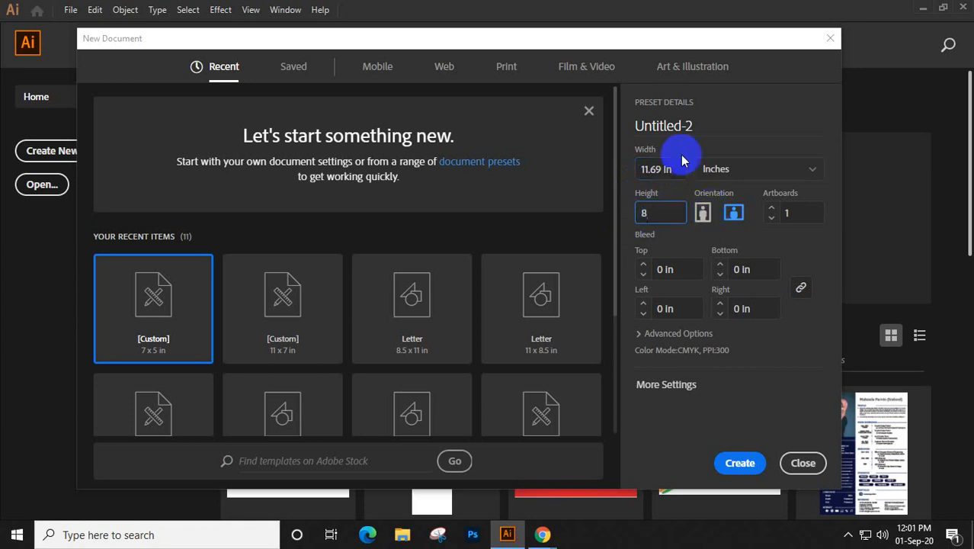
click(739, 465)
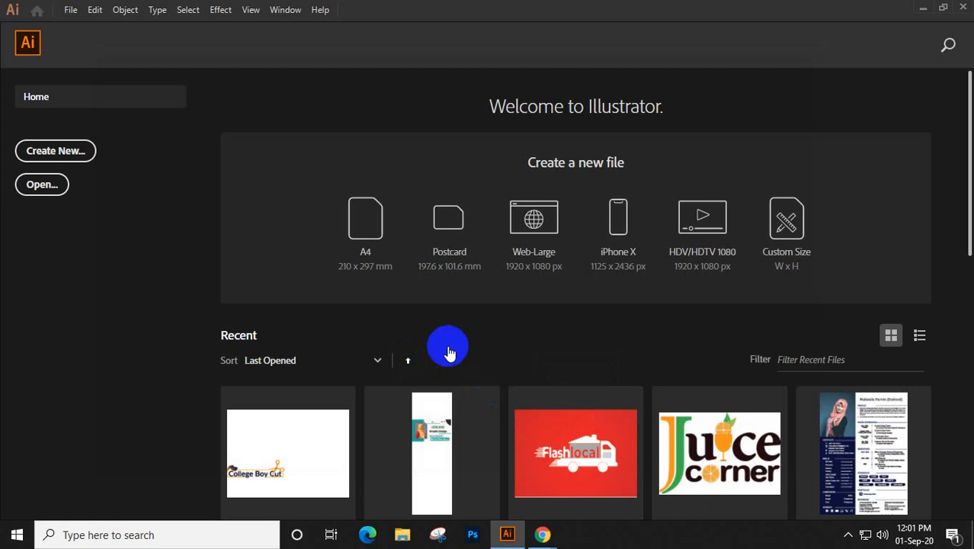
click(522, 174)
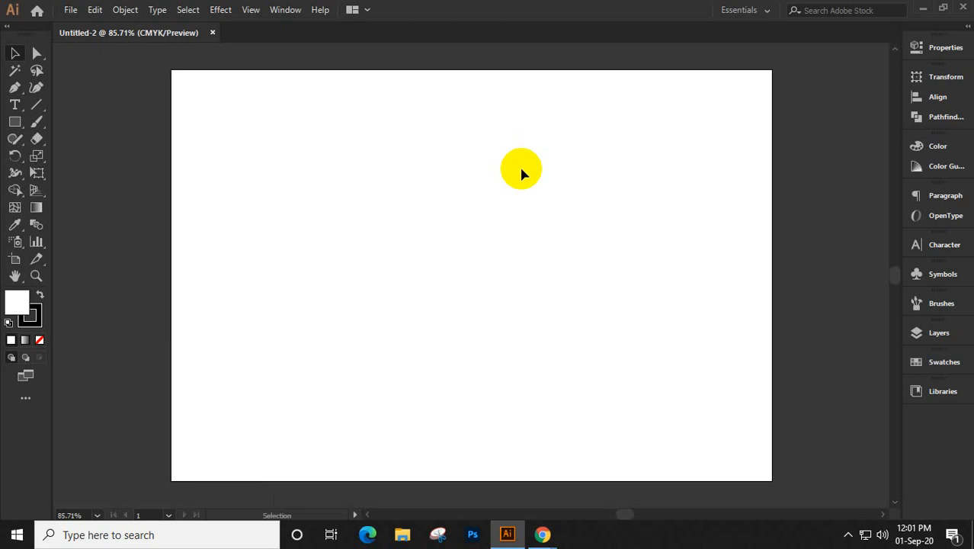
Draw an 11.69 by 8 in rectangle covering the whole artboard from corner to corner
scroll(520, 168, down, 2)
drag(542, 259, 486, 300)
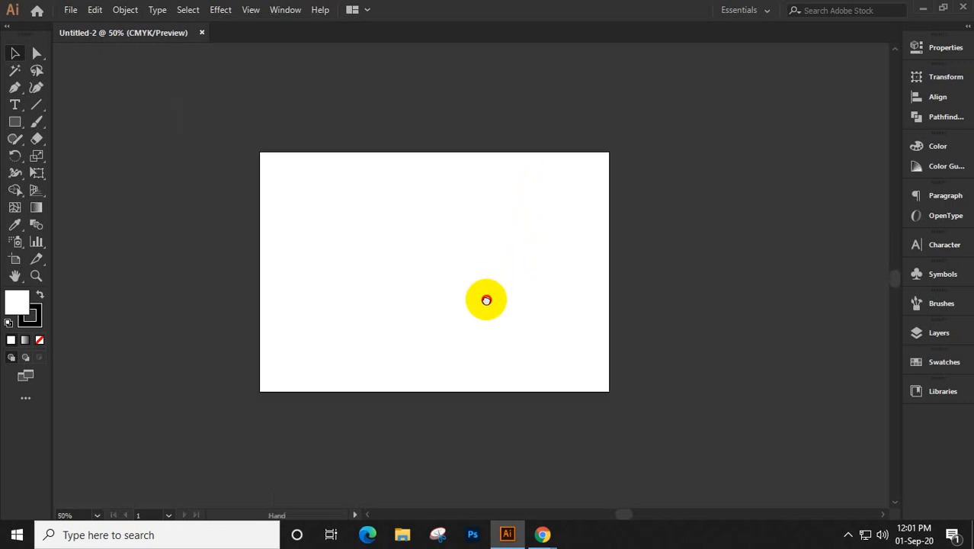
click(15, 124)
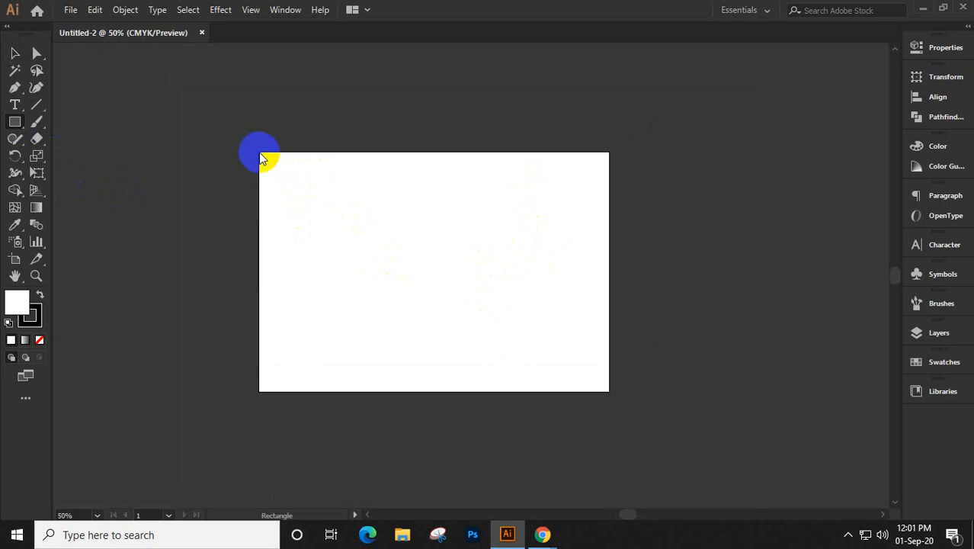
drag(259, 152, 610, 391)
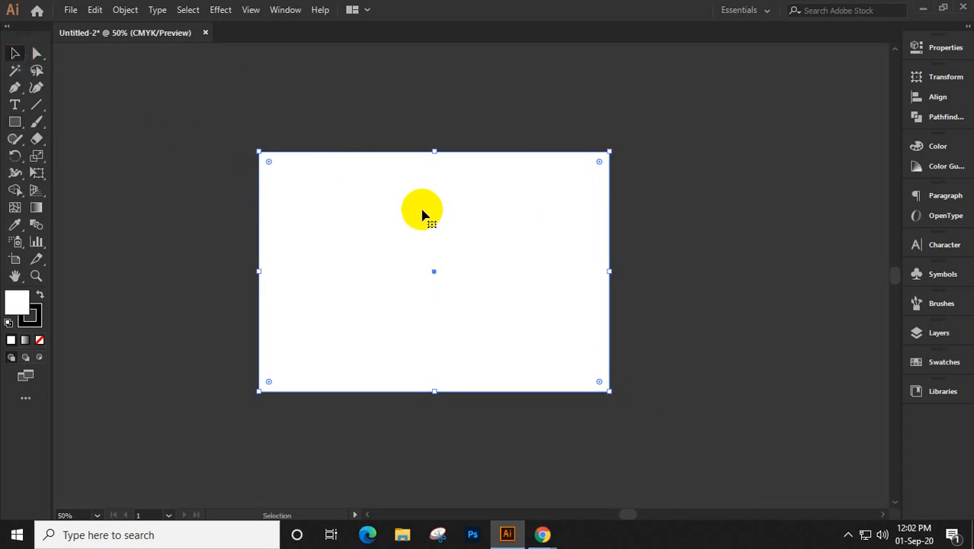
Switch to Google Meet, pin the presenter's own camera view for a demonstration and unpin it again
click(923, 8)
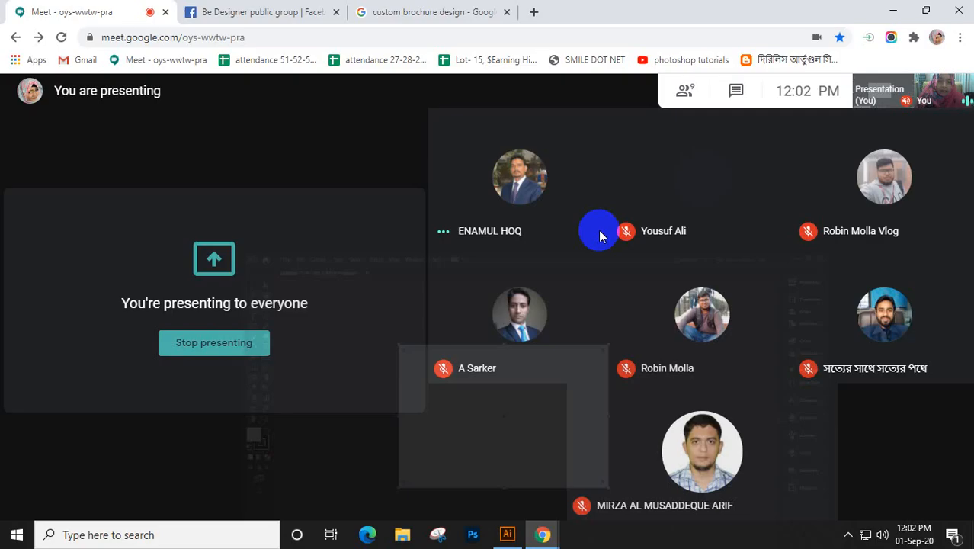
mouse_move(936, 94)
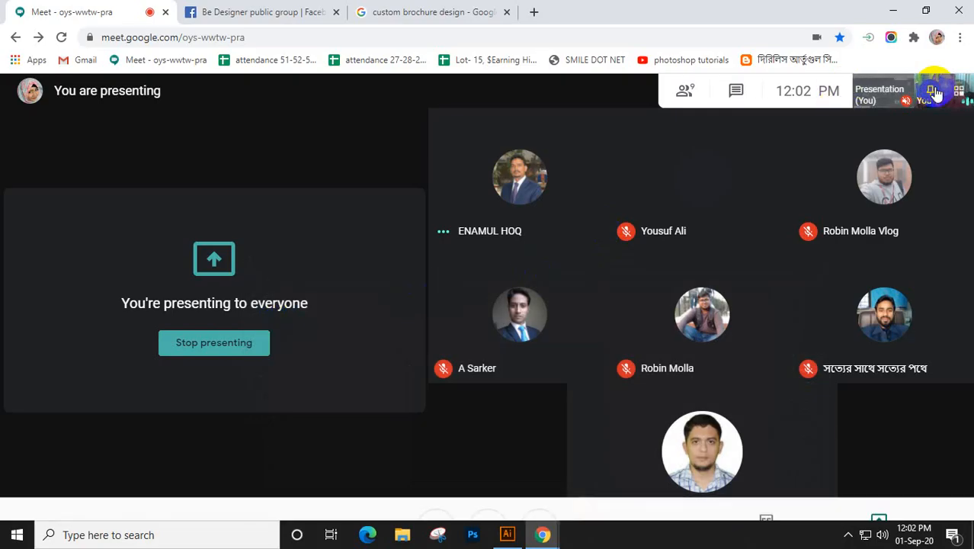
click(931, 92)
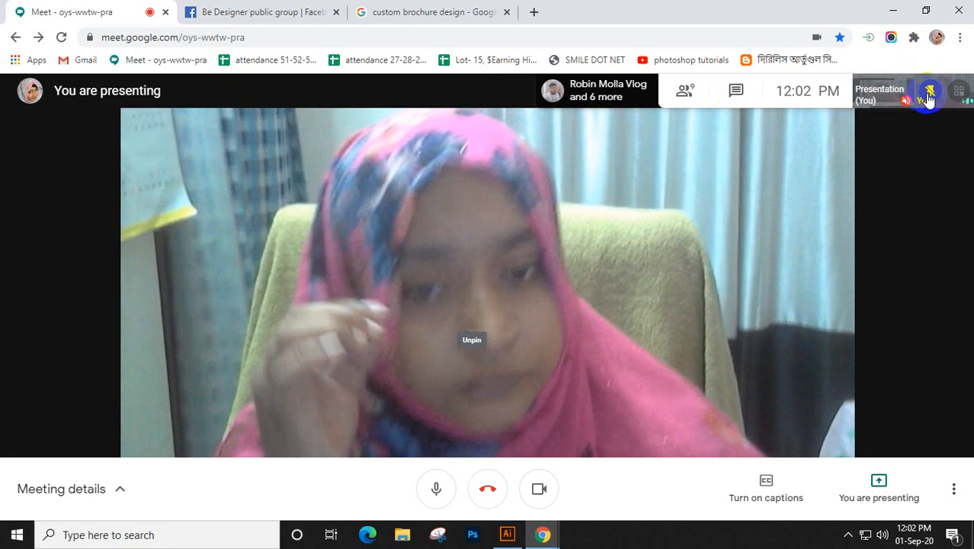
click(928, 95)
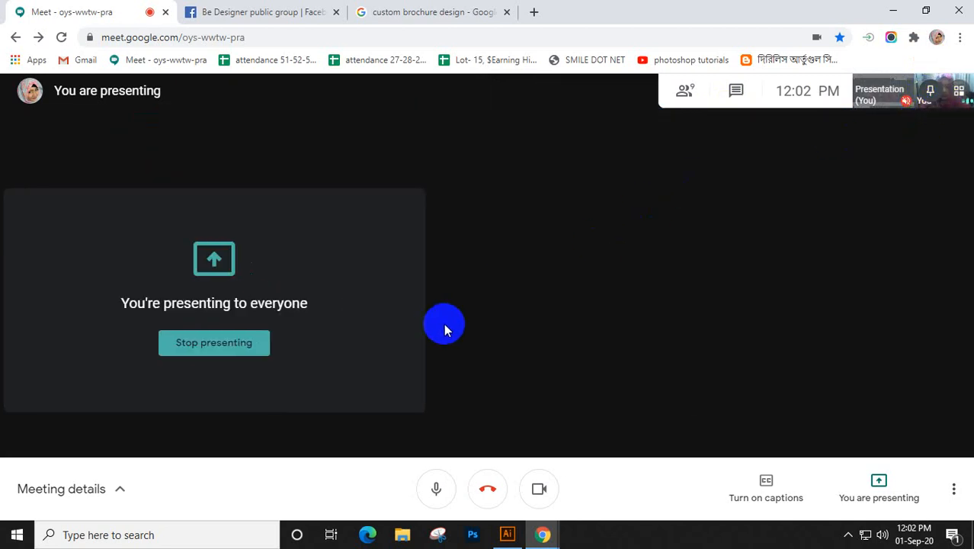
Return to Illustrator and start Split Into Grid on the artboard-sized rectangle with the preview enabled
click(507, 532)
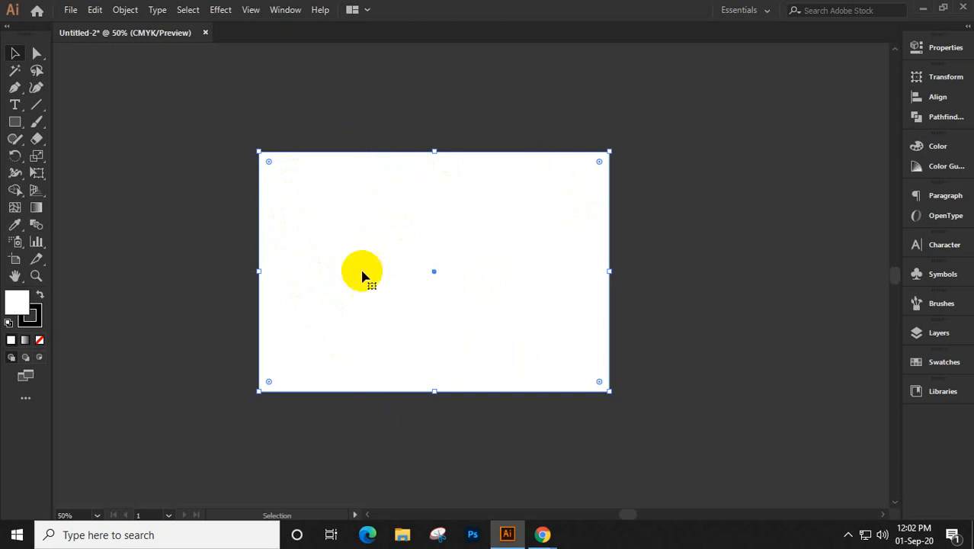
click(124, 11)
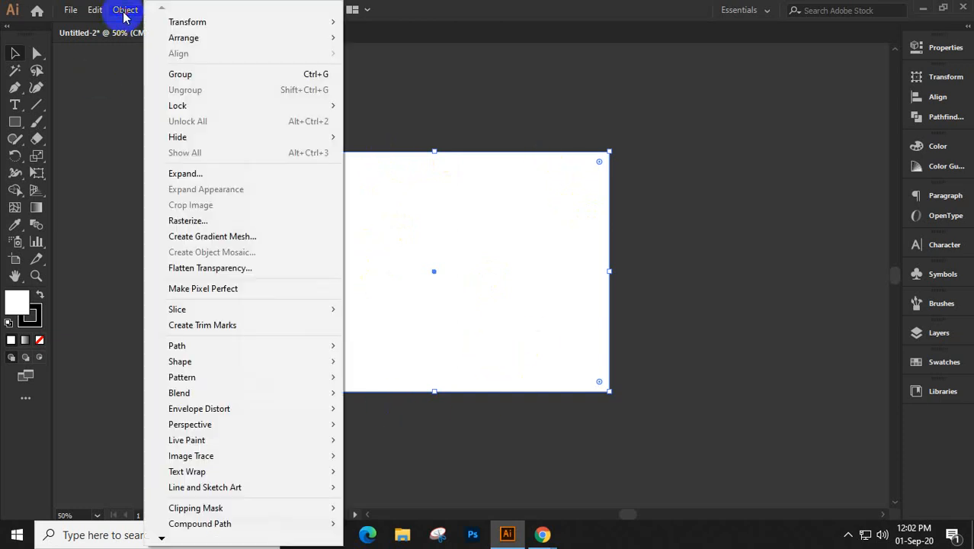
mouse_move(183, 347)
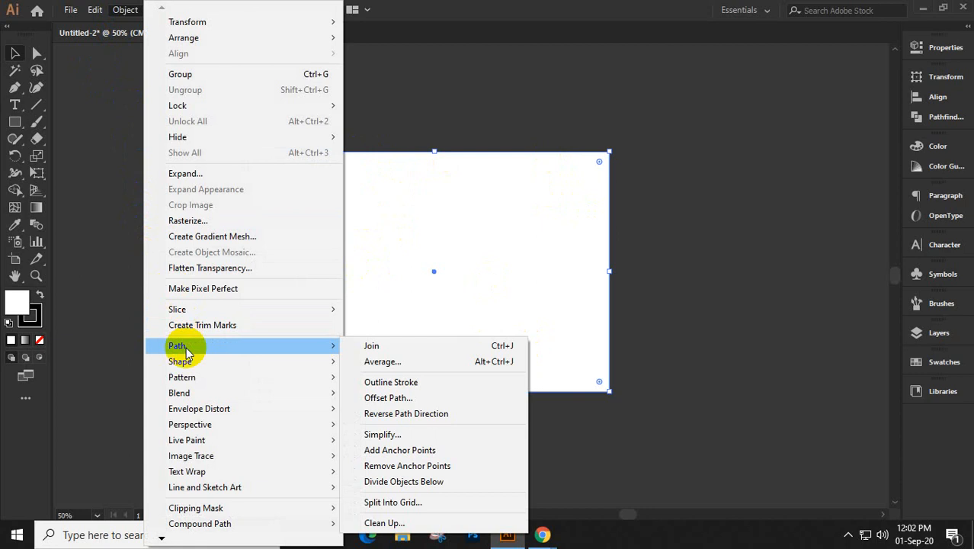
click(442, 502)
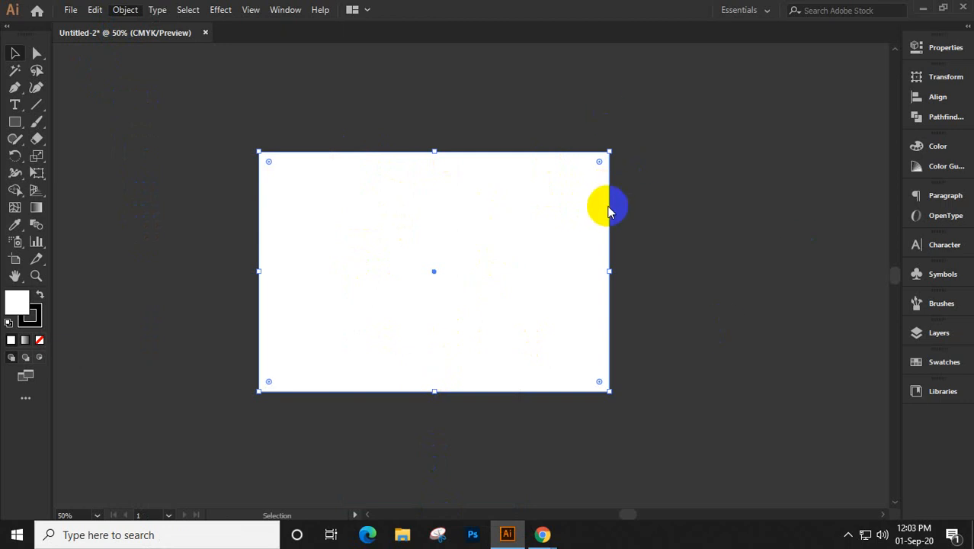
drag(688, 79, 718, 73)
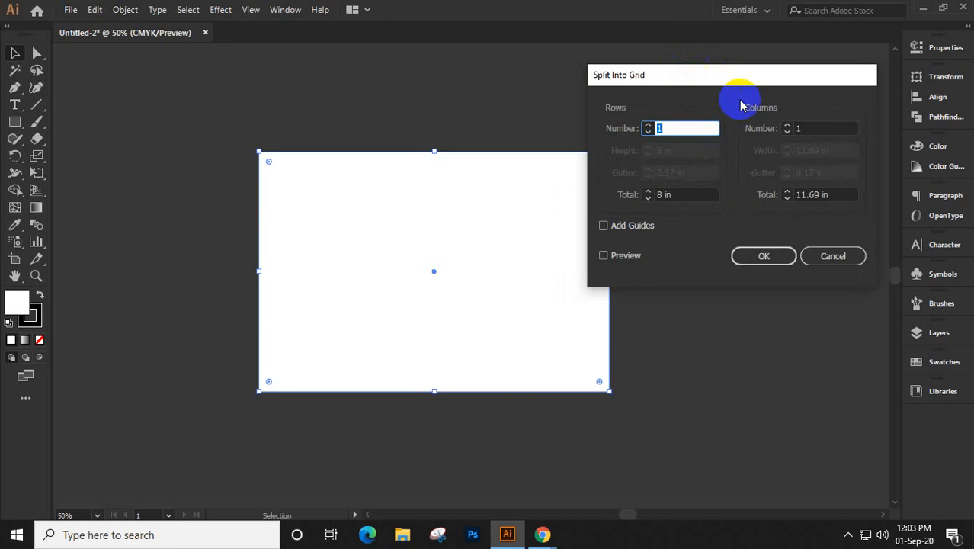
click(619, 257)
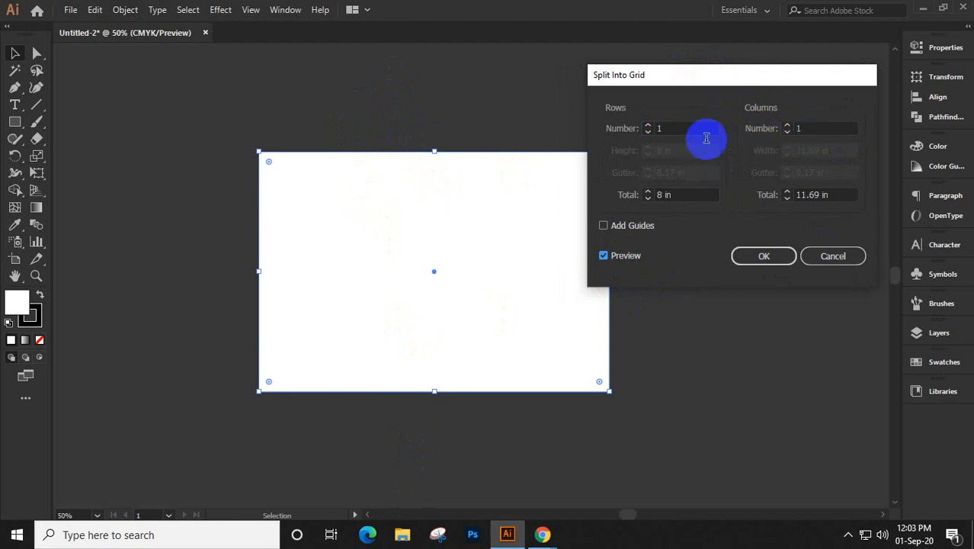
Try splitting the rectangle into several rows in the preview and return the number of rows to 1
double_click(680, 129)
key(Up)
key(Up)
key(Up)
key(Up)
key(Up)
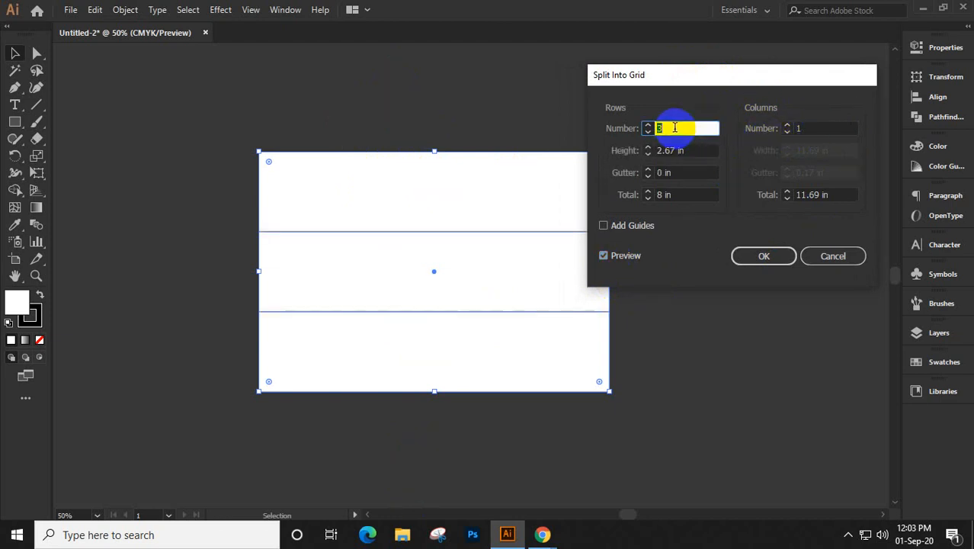
key(Up)
key(Up)
key(Down)
key(Down)
key(Down)
key(Down)
key(Down)
key(Down)
key(Down)
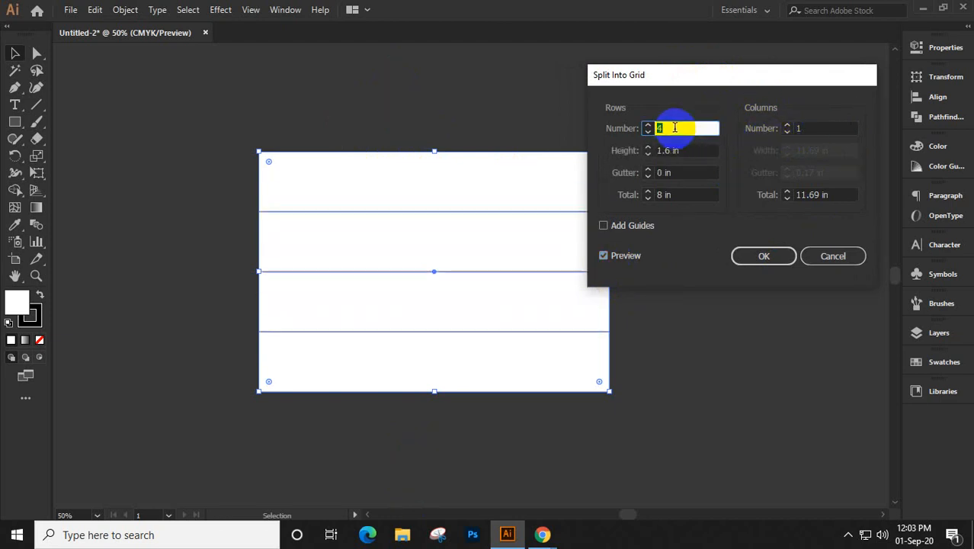
Try splitting the rectangle into increasing numbers of columns, up to 7, in the grid preview
click(822, 128)
key(Up)
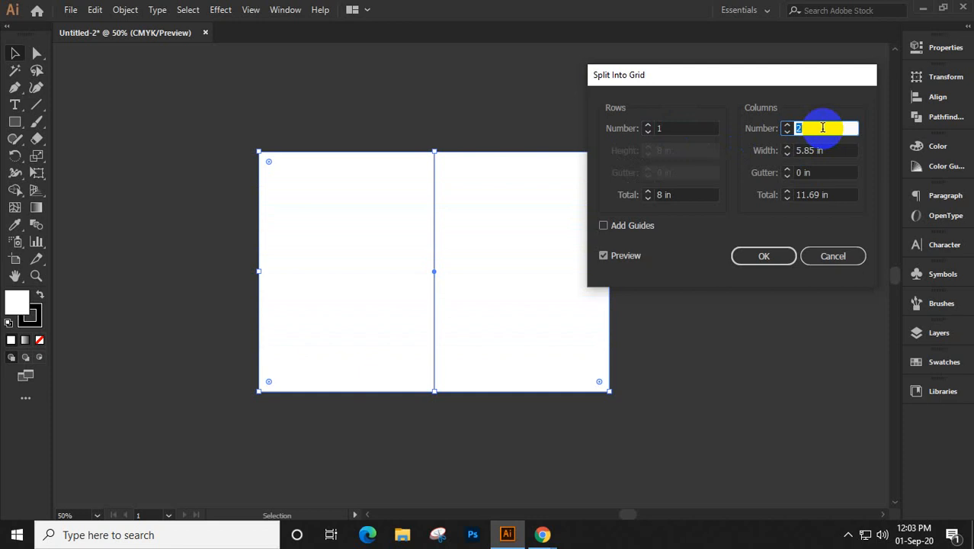
key(Up)
key(Up)
key(Up)
key(Up)
key(Up)
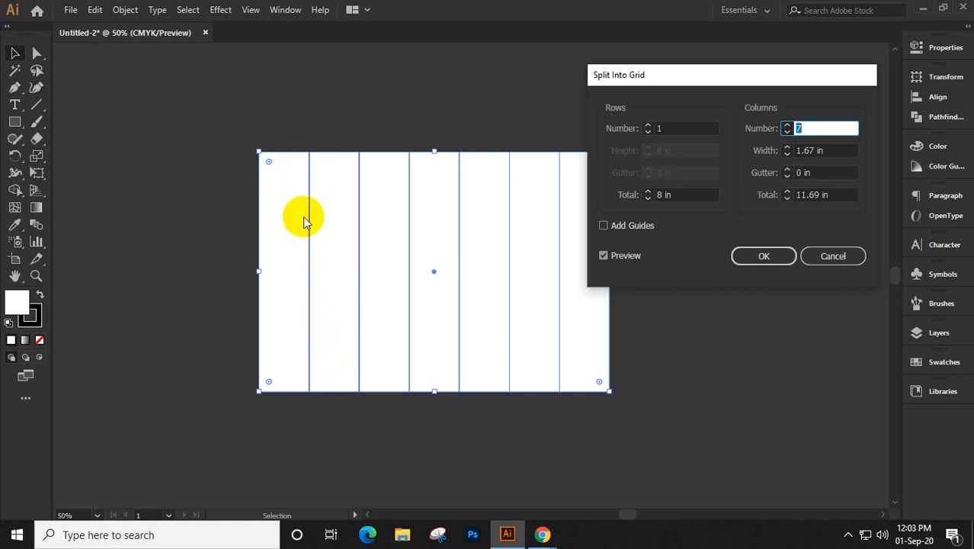
click(318, 160)
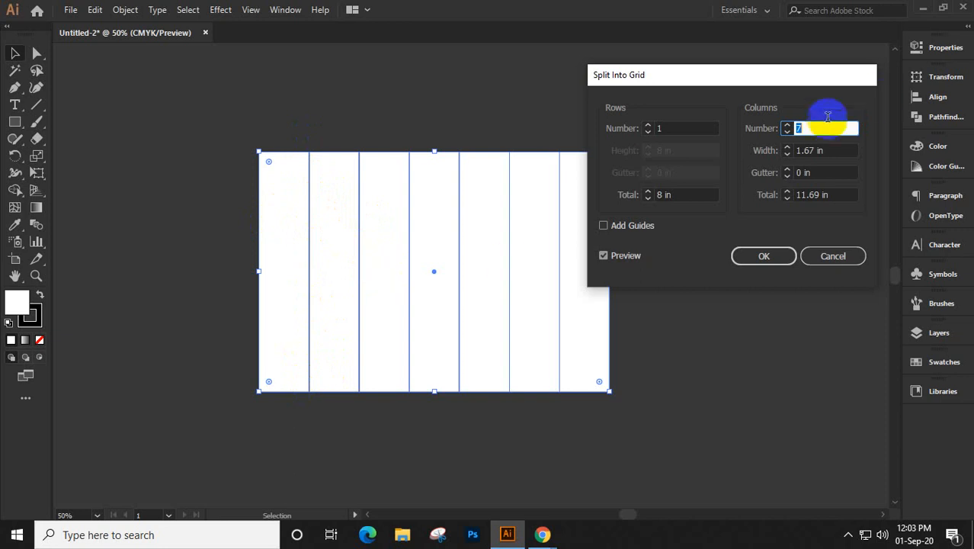
Set the number of grid columns to 3 for the rectangle
text(3)
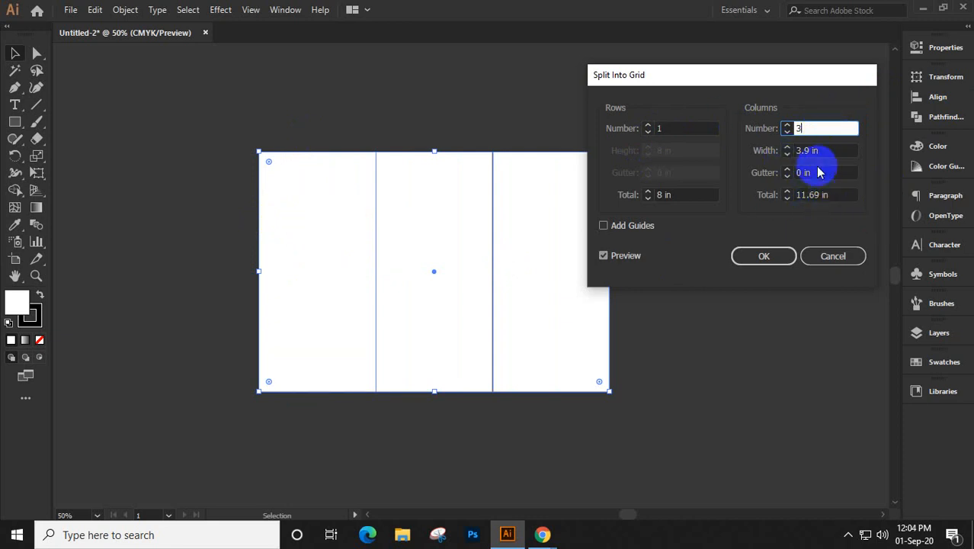
click(804, 134)
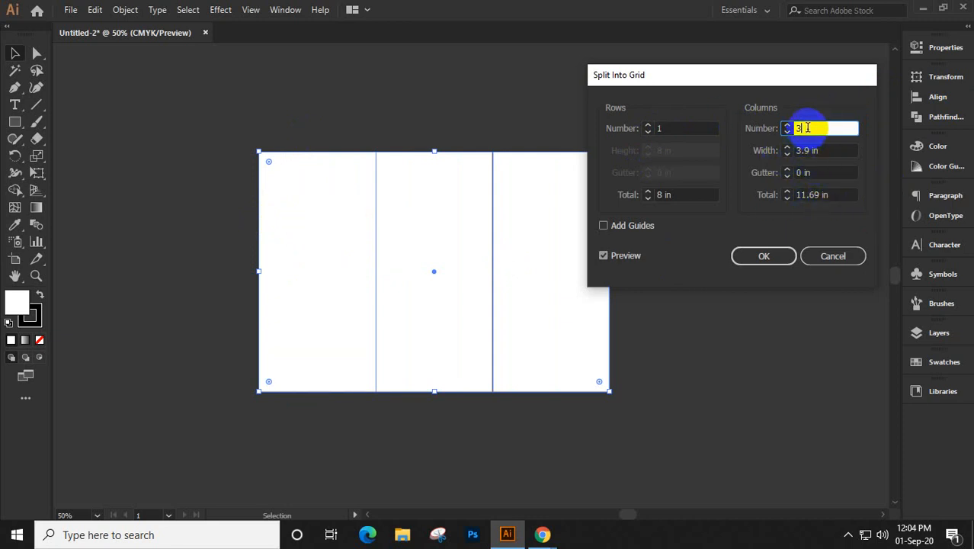
Try a 0.4 in gutter between the three columns of the Split Into Grid layout
drag(832, 193, 787, 196)
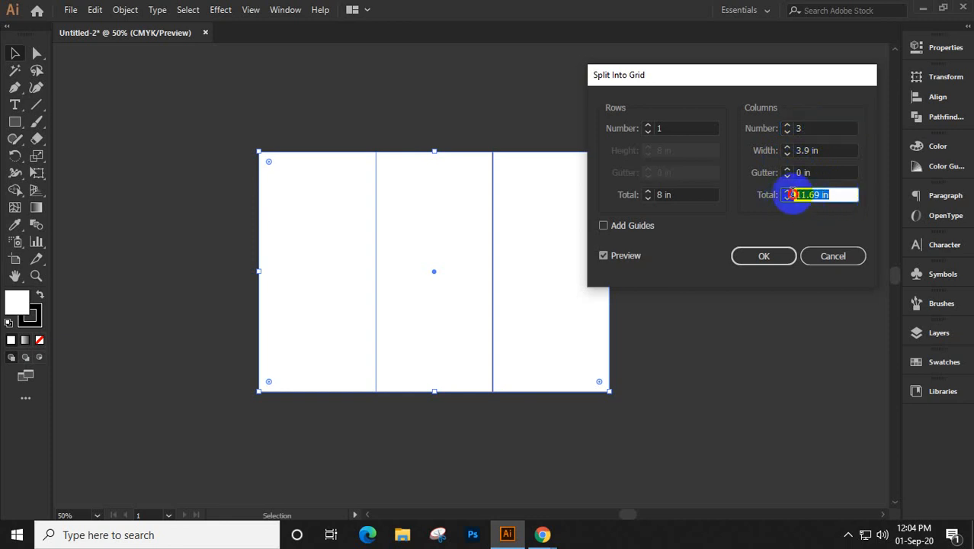
mouse_move(810, 126)
mouse_down()
mouse_move(800, 126)
mouse_move(828, 127)
mouse_up()
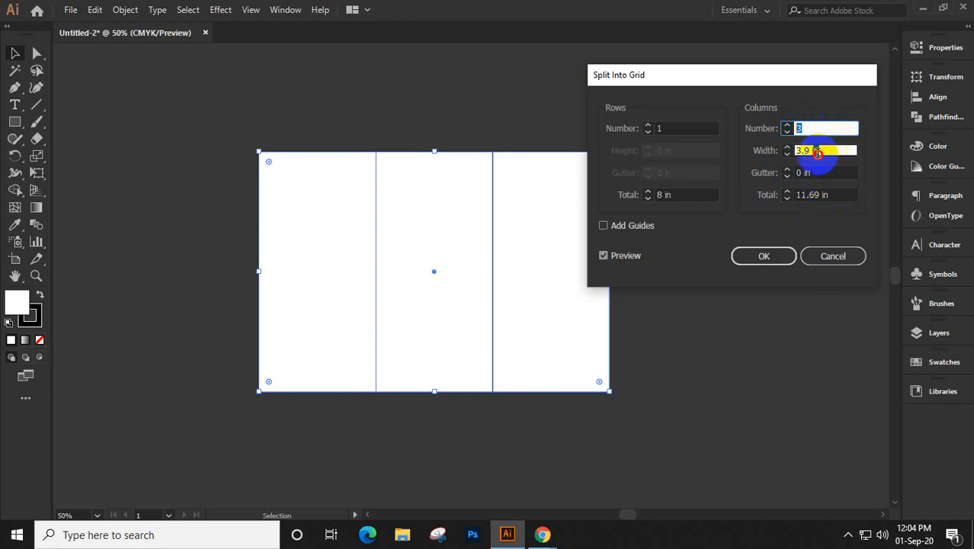
click(828, 150)
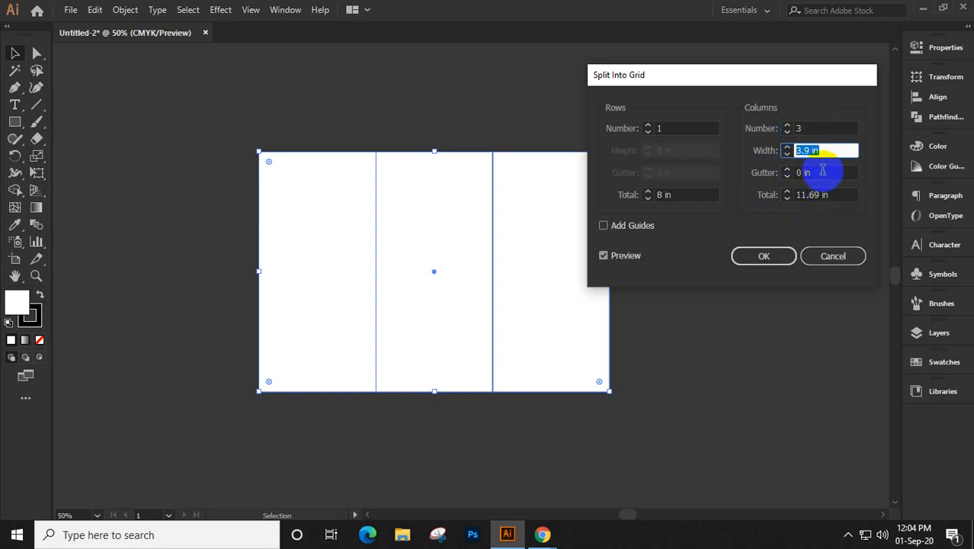
click(820, 172)
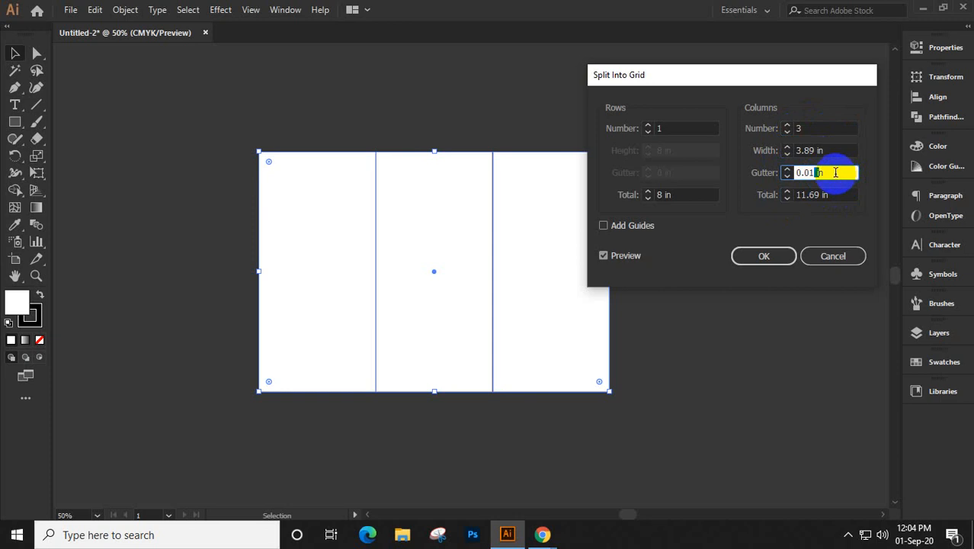
key(Up)
key(Up)
key(Up)
key(Up)
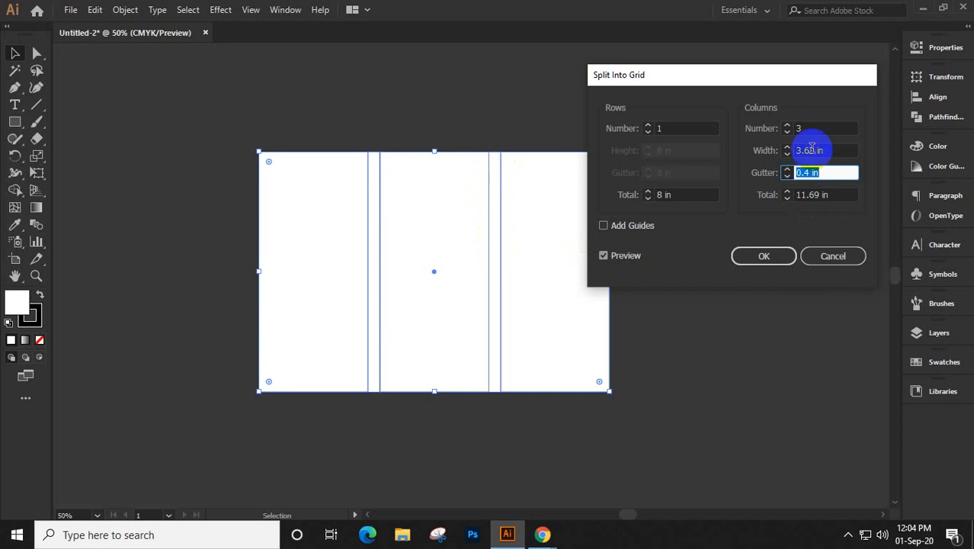
Set the column gutter to 0 in and split the rectangle into one row of three columns
key(Down)
key(Down)
key(Down)
key(Down)
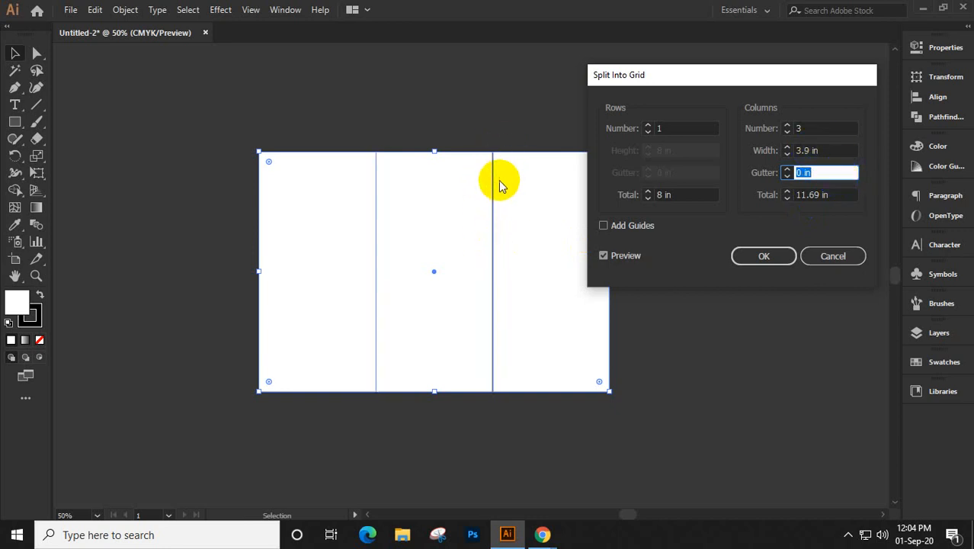
click(821, 129)
click(771, 258)
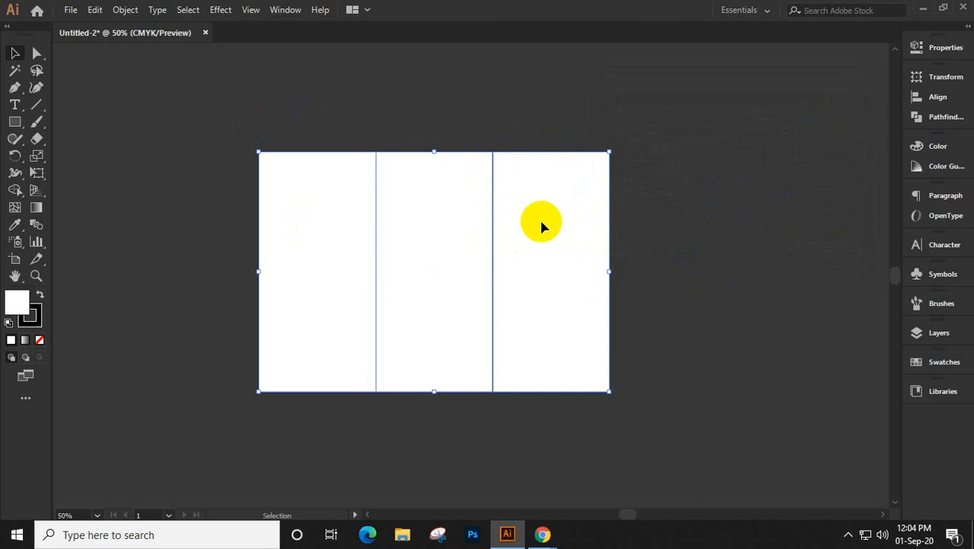
Try moving the rightmost panel away from the other two, and undo the move
key(ctrl+shift+a)
drag(540, 226, 600, 215)
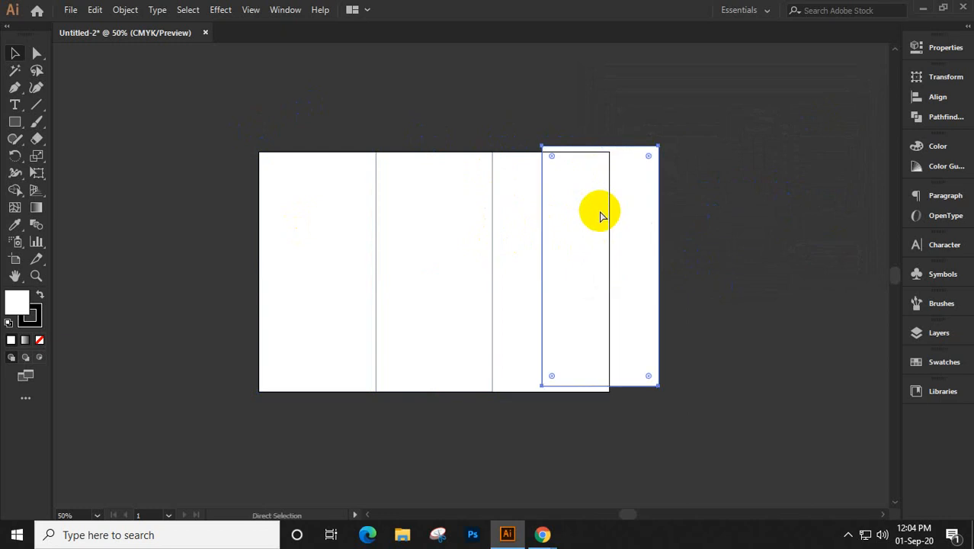
key(ctrl+z)
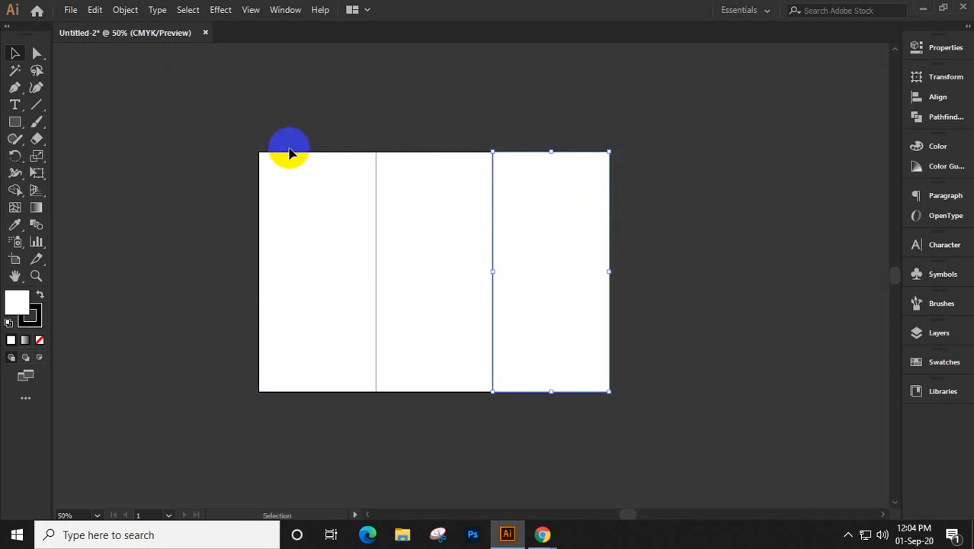
Start an Offset Path on all three panels with an offset of -0.25 in and preview it
drag(266, 116, 617, 249)
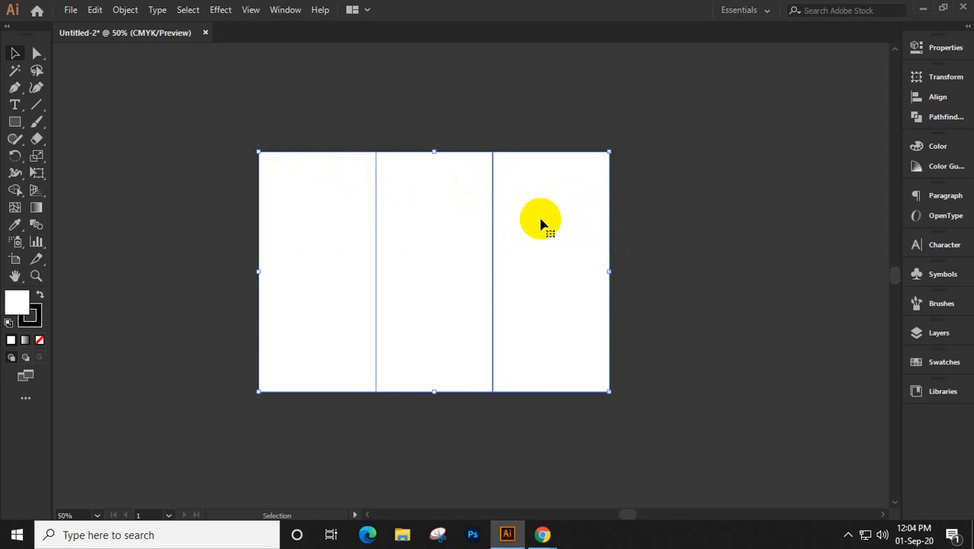
click(124, 10)
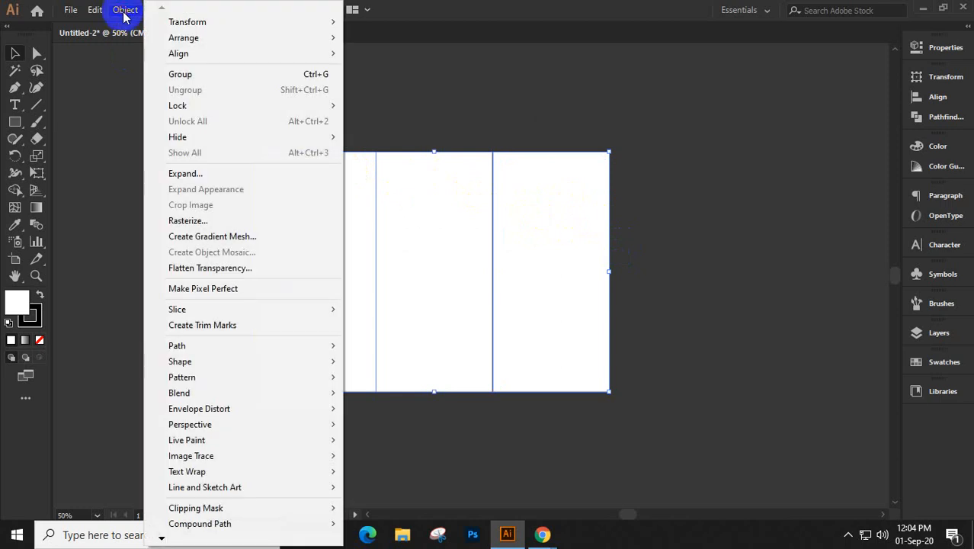
mouse_move(218, 347)
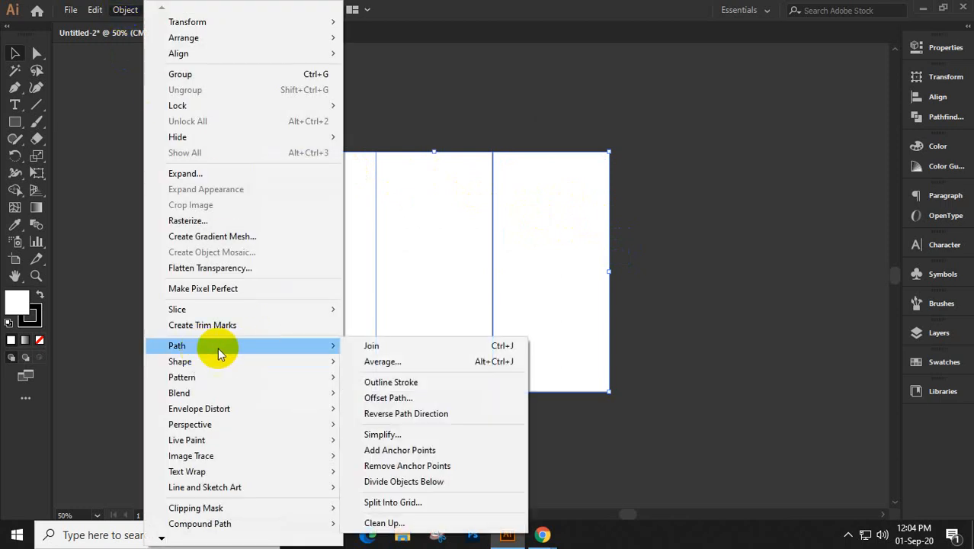
click(396, 397)
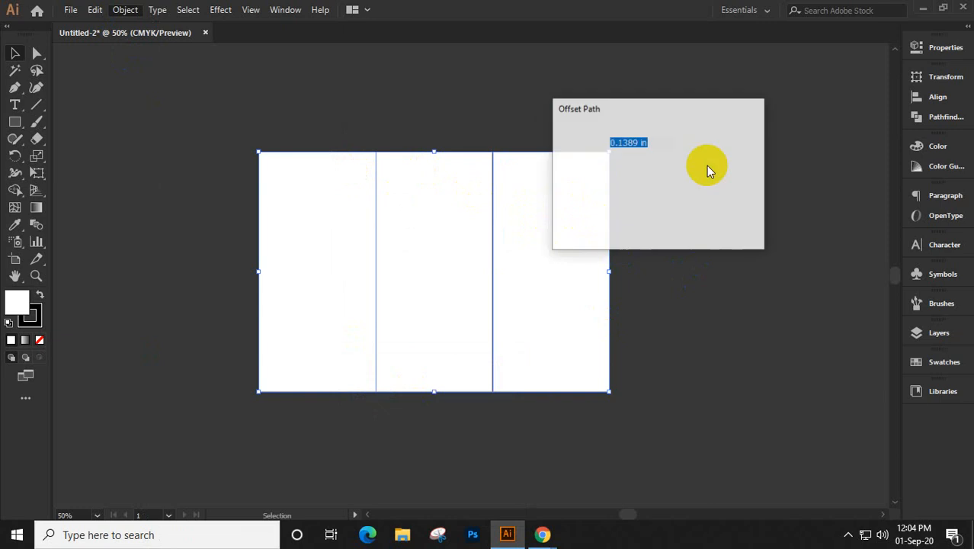
drag(683, 99, 740, 99)
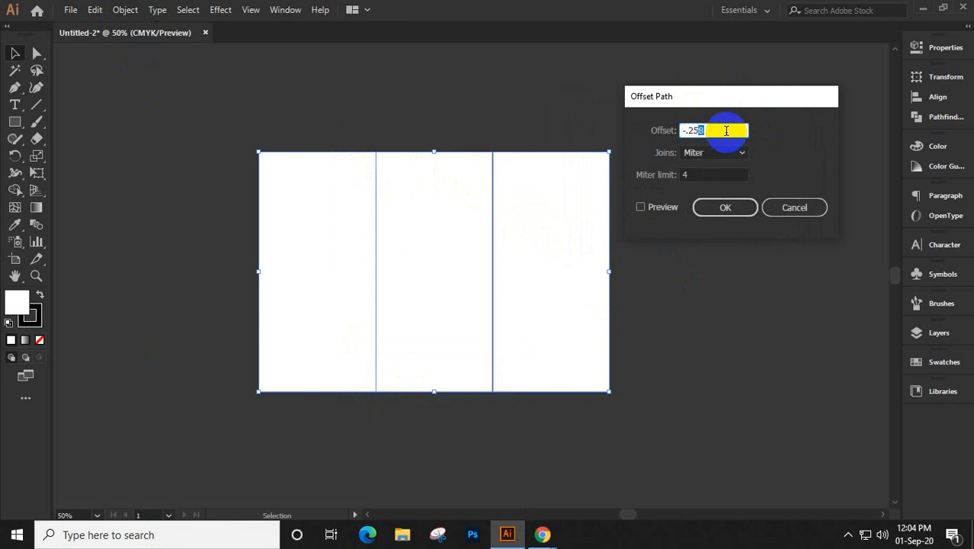
click(644, 207)
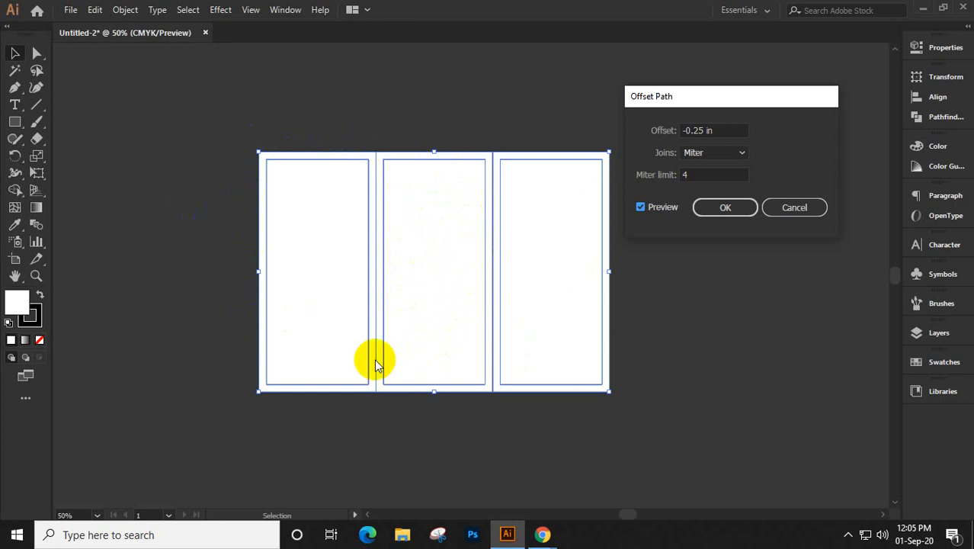
Try a panel offset of -0.5 in with the preview refreshed, and return it to -0.25 in
double_click(700, 131)
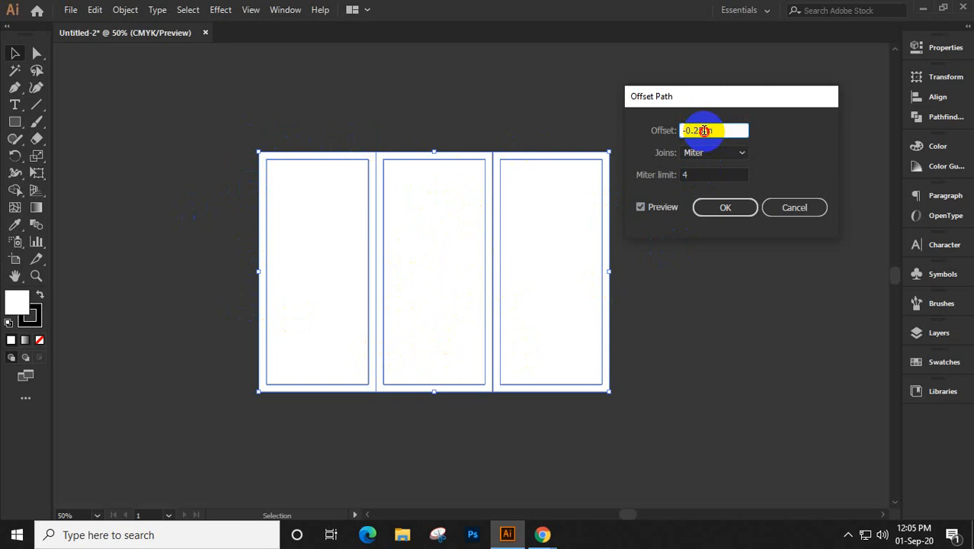
double_click(696, 131)
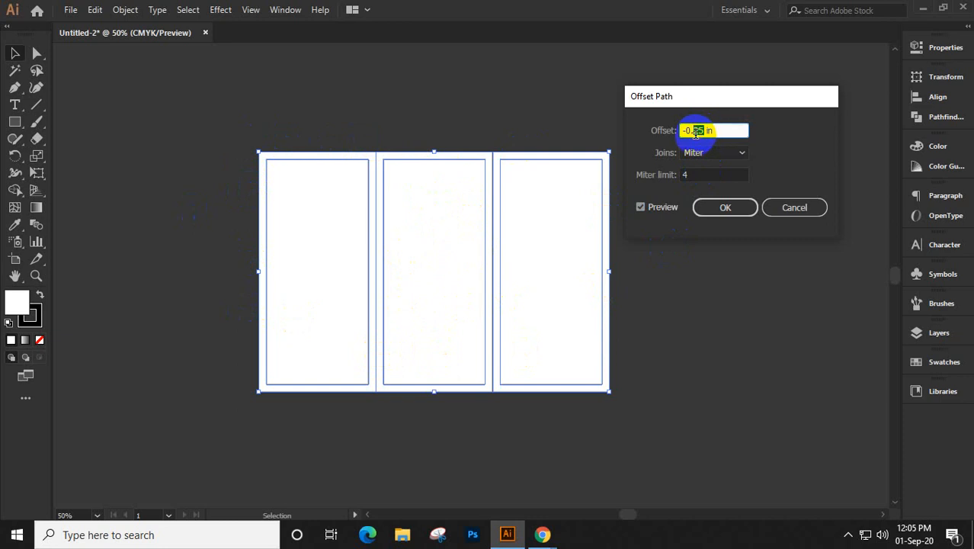
text(5)
click(658, 211)
click(659, 212)
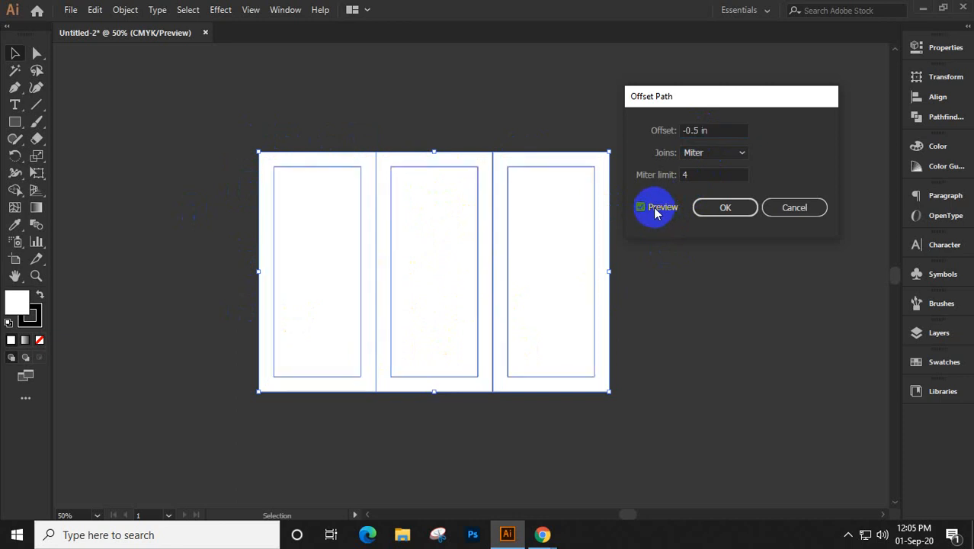
click(691, 130)
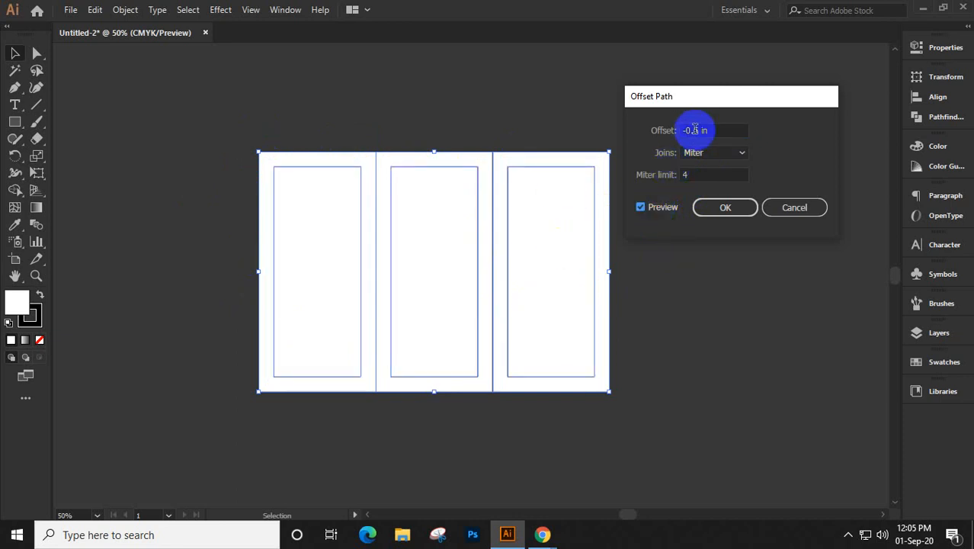
click(647, 208)
click(647, 208)
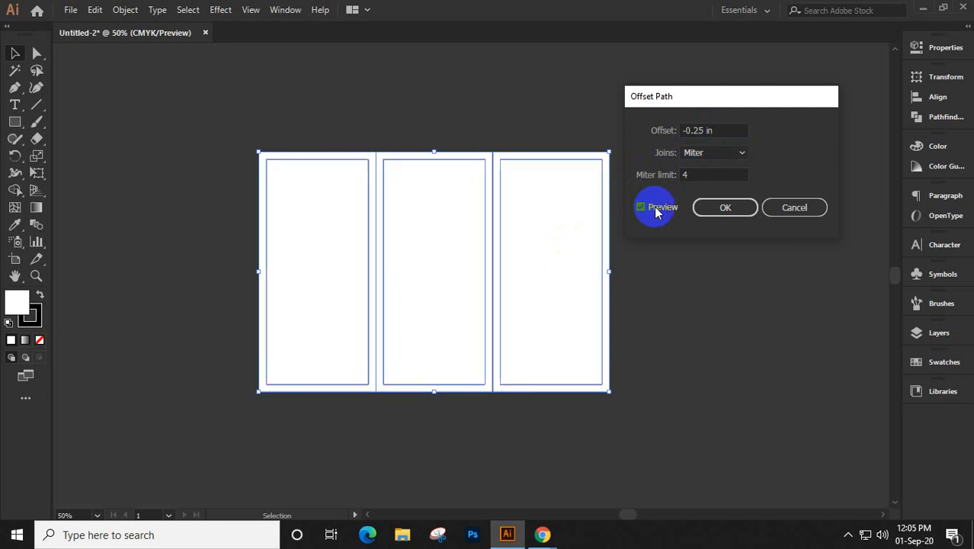
Set the offset to -0.35 in, refresh the preview and apply the inset to the three panels
click(700, 129)
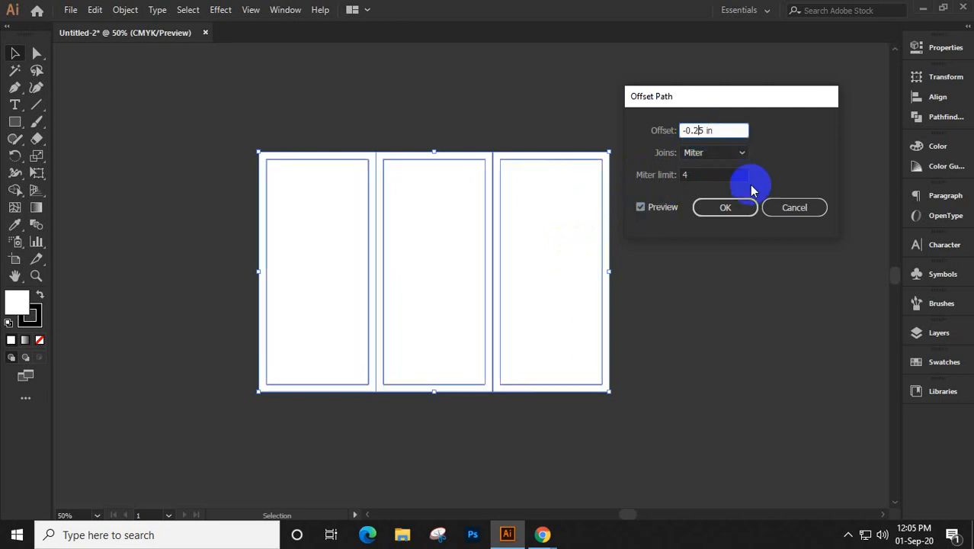
key(BackSpace)
text(3)
click(660, 207)
click(660, 207)
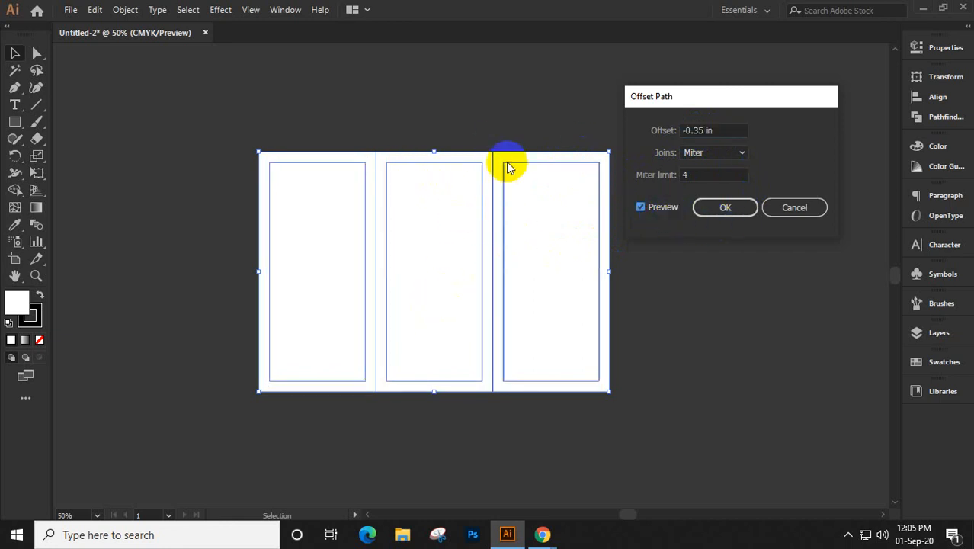
click(730, 209)
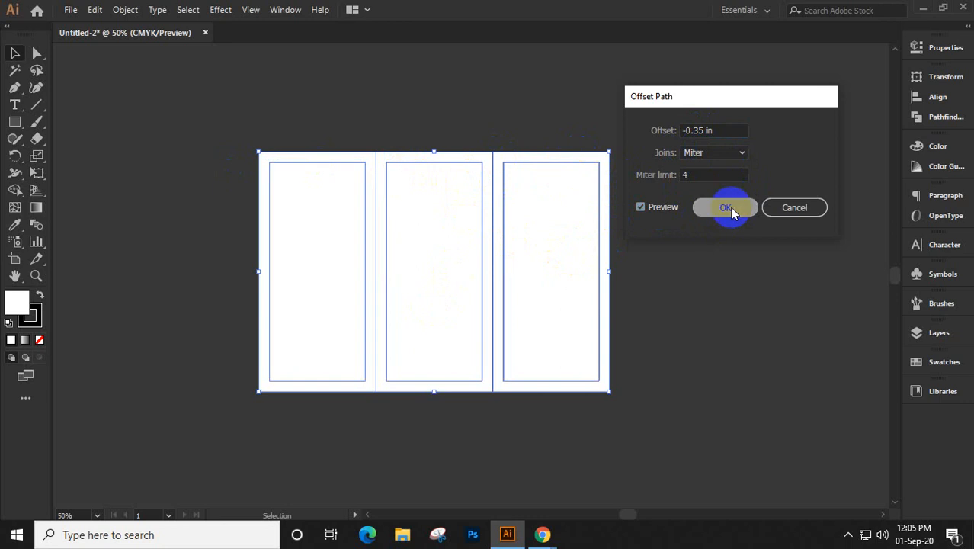
Convert the three inset rectangles into guides and deselect them
key(a)
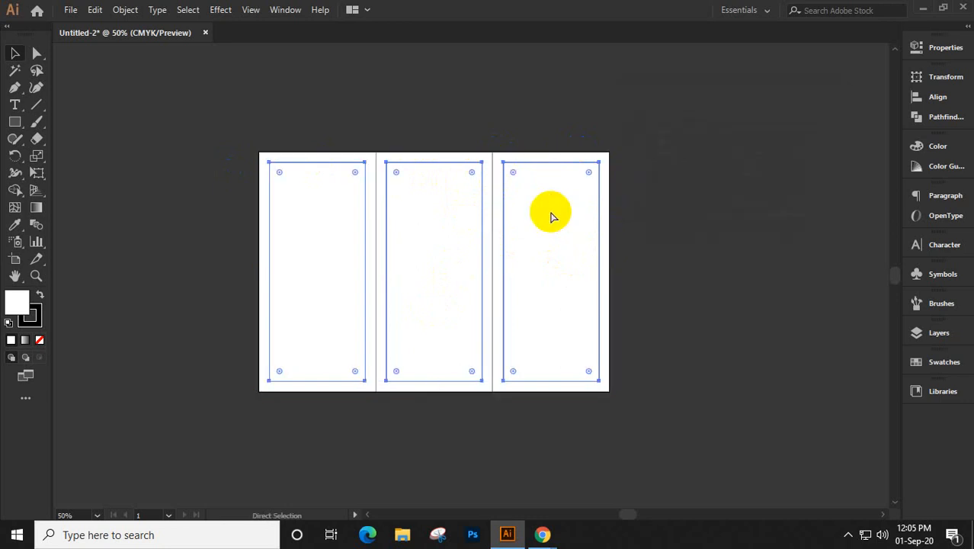
key(v)
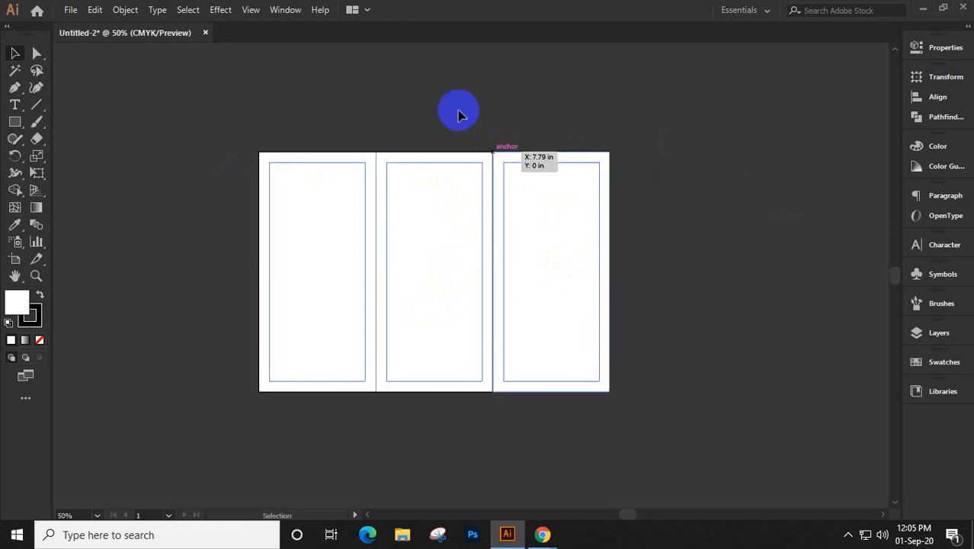
click(722, 122)
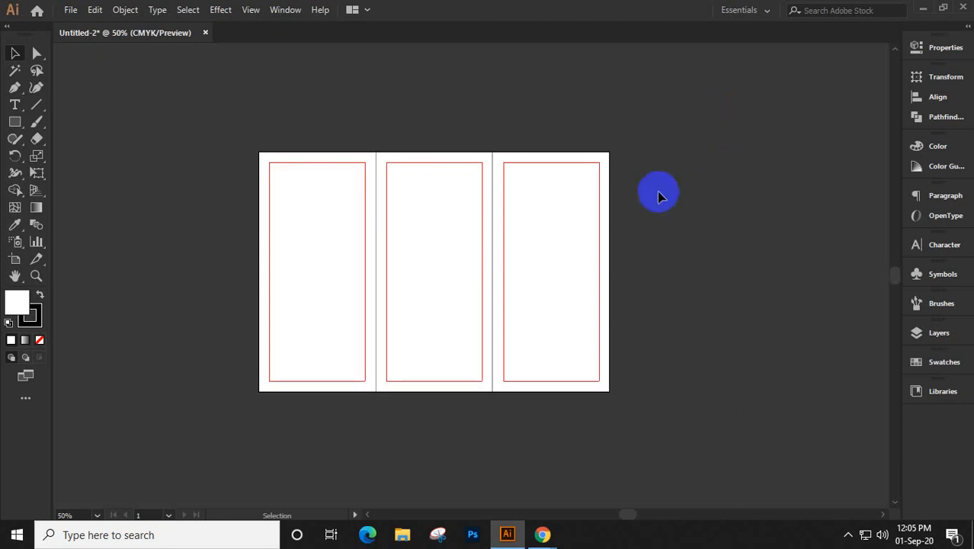
Lock all three panels together with their inner margin guides, and return to the Selection tool
drag(237, 127, 638, 342)
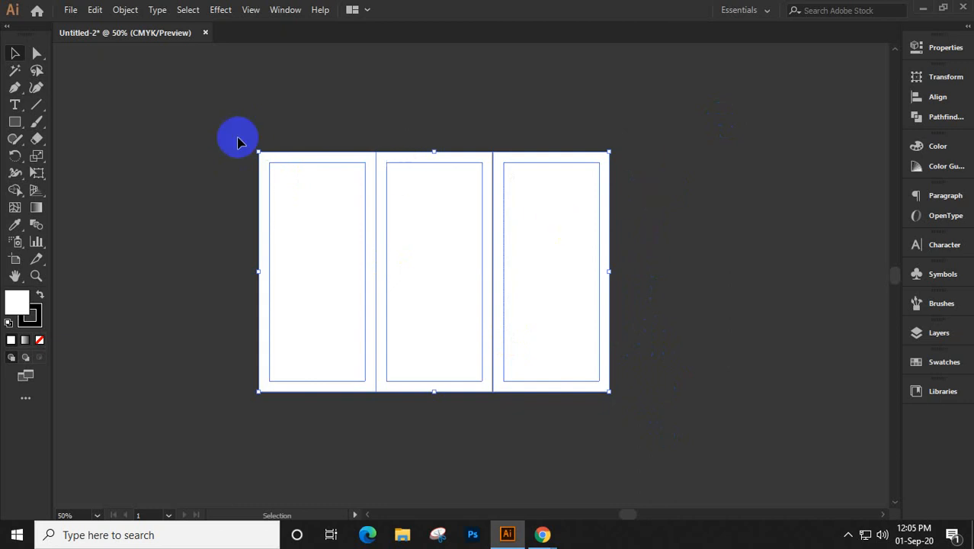
key(ctrl+2)
click(16, 124)
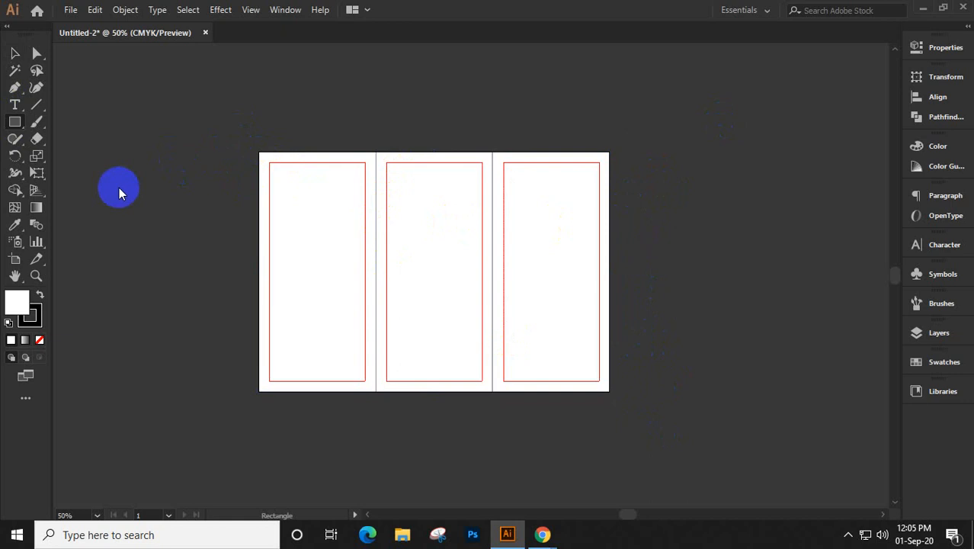
click(13, 54)
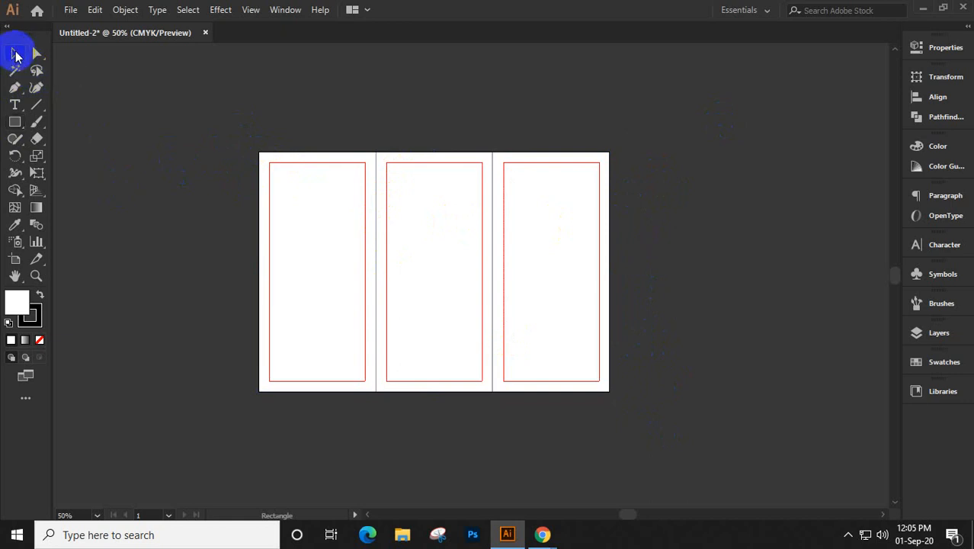
key(ctrl)
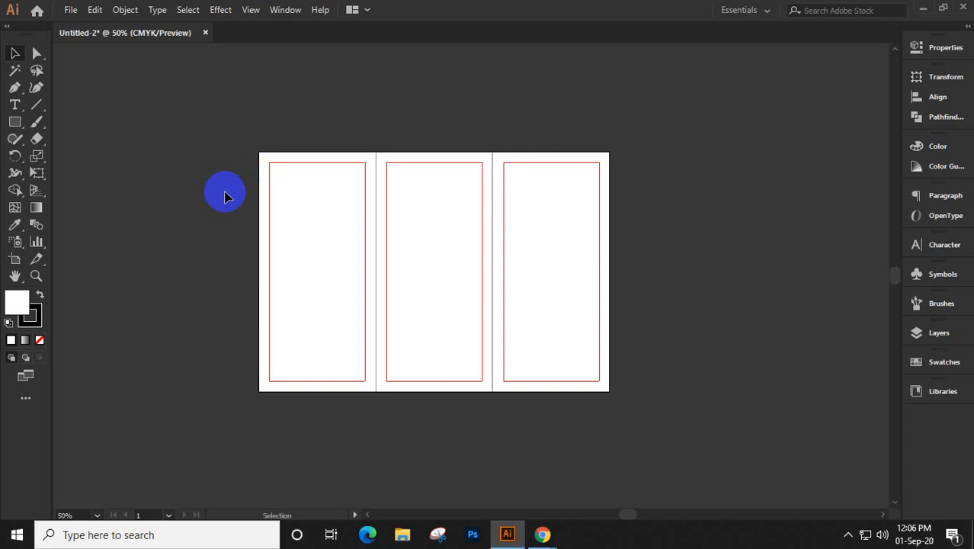
Create a new 11.69 x 8 in landscape document with a 0.25 in bleed on all sides
key(ctrl+n)
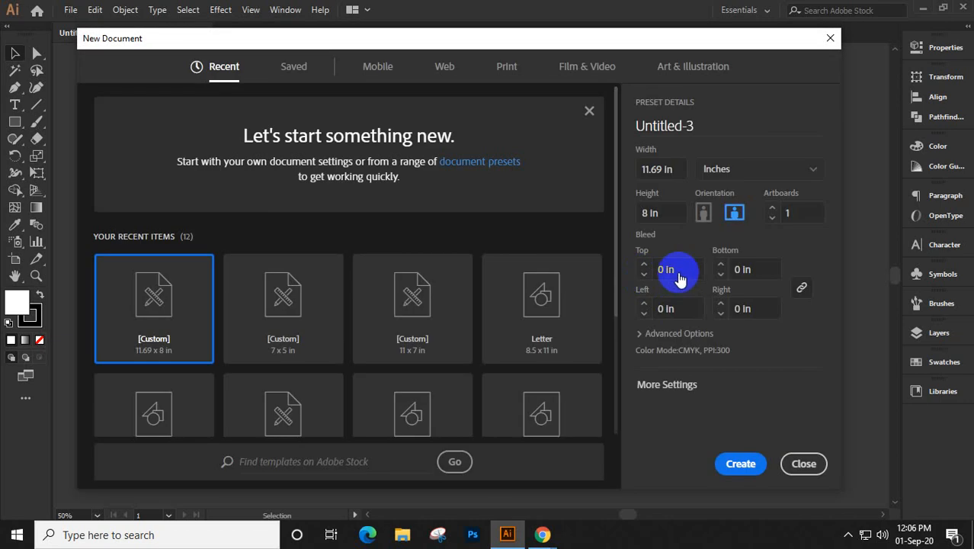
click(672, 267)
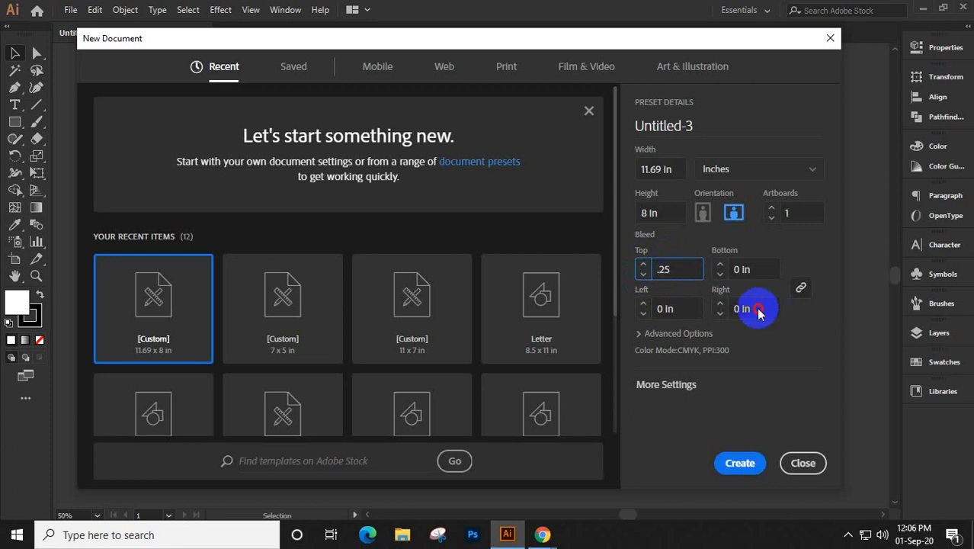
key(Tab)
click(742, 465)
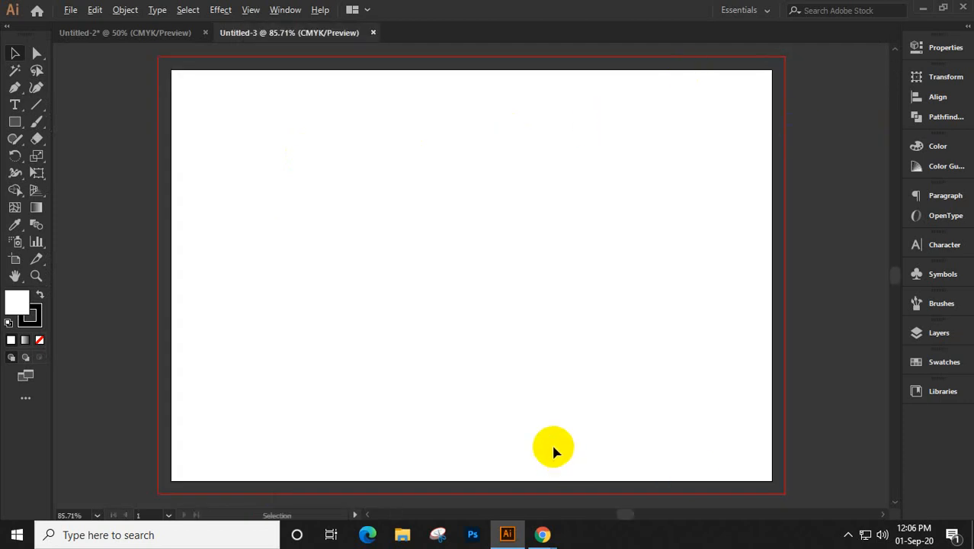
alt+scroll(553, 451, down, 1)
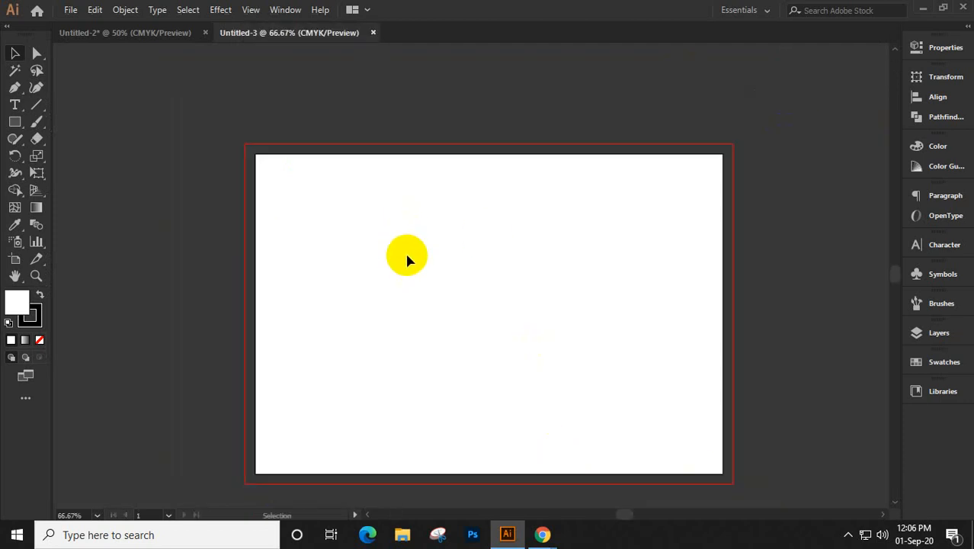
Switch back to the Untitled-2 document and try to select everything across the three-panel layout
click(137, 32)
drag(213, 134, 717, 440)
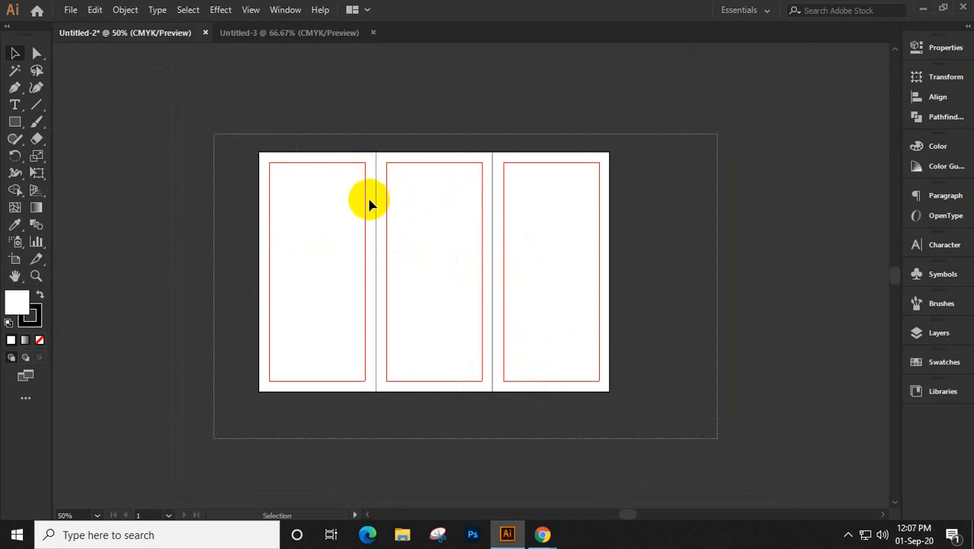
Delete the three-panel layout and draw a single rectangle covering the whole artboard
click(15, 122)
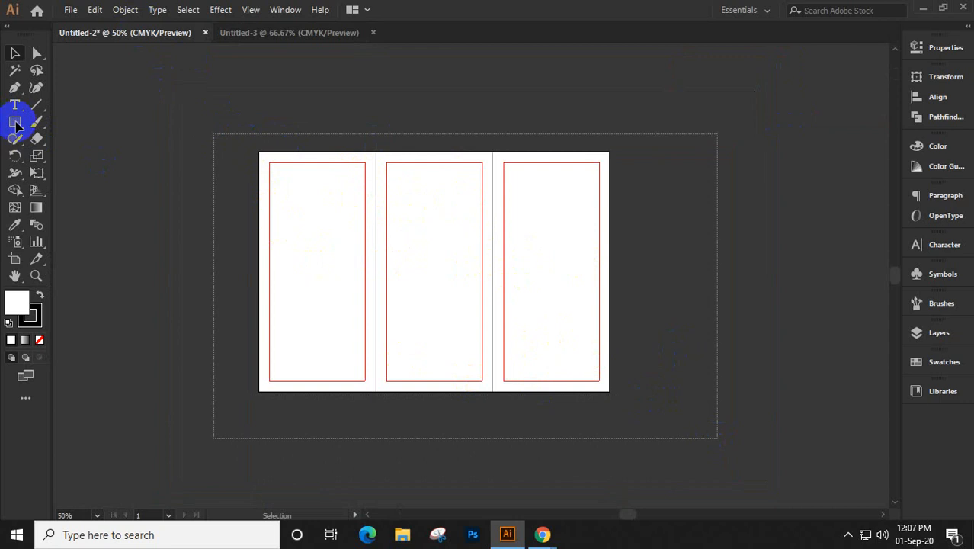
key(Delete)
click(16, 123)
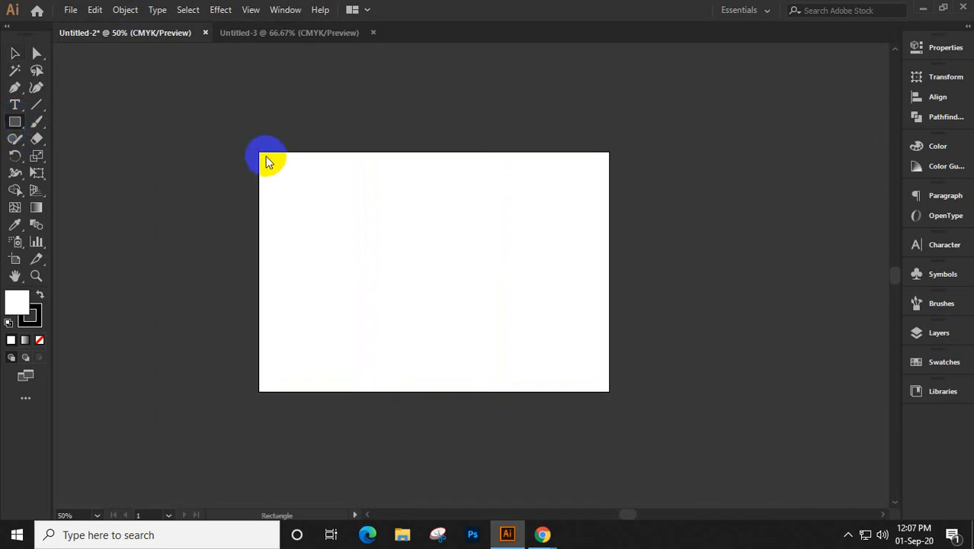
drag(259, 154, 609, 391)
click(14, 54)
Offset the artboard-sized rectangle's path outward by 0.25 in with mitered joins
click(125, 11)
mouse_move(201, 345)
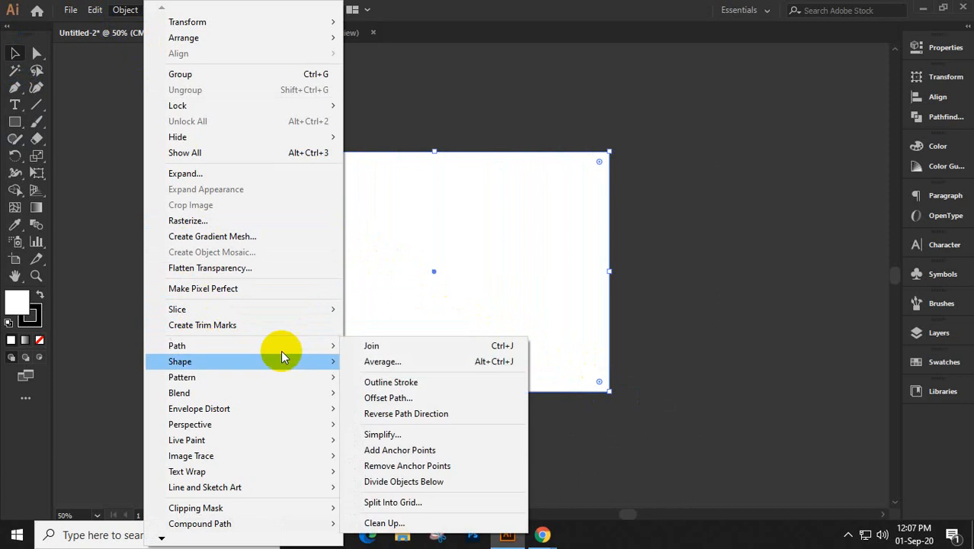
click(381, 402)
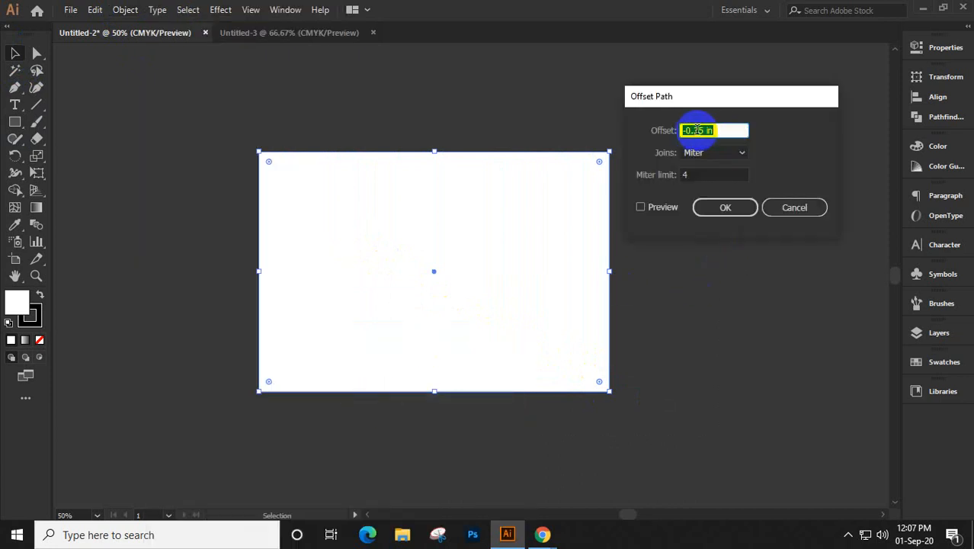
drag(734, 131, 671, 140)
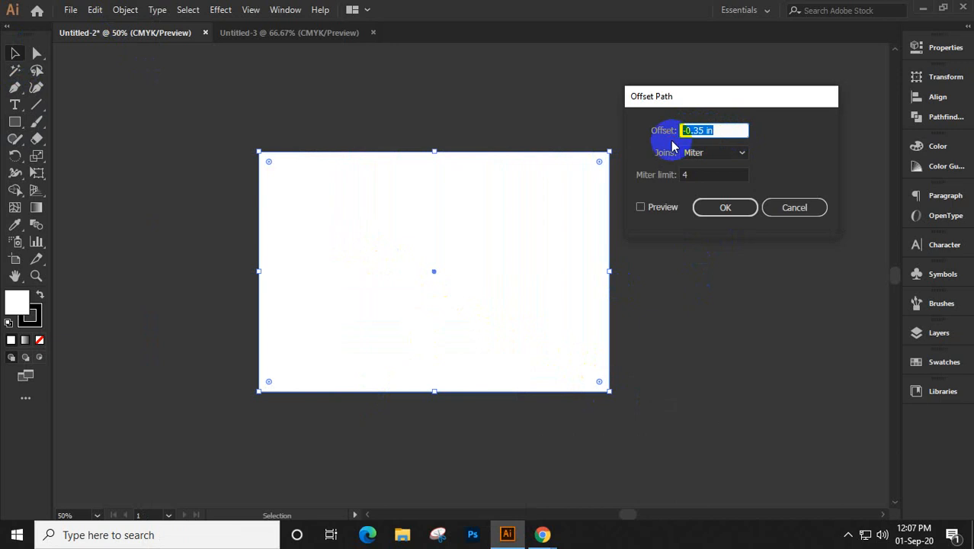
key(BackSpace)
text(.25)
click(662, 208)
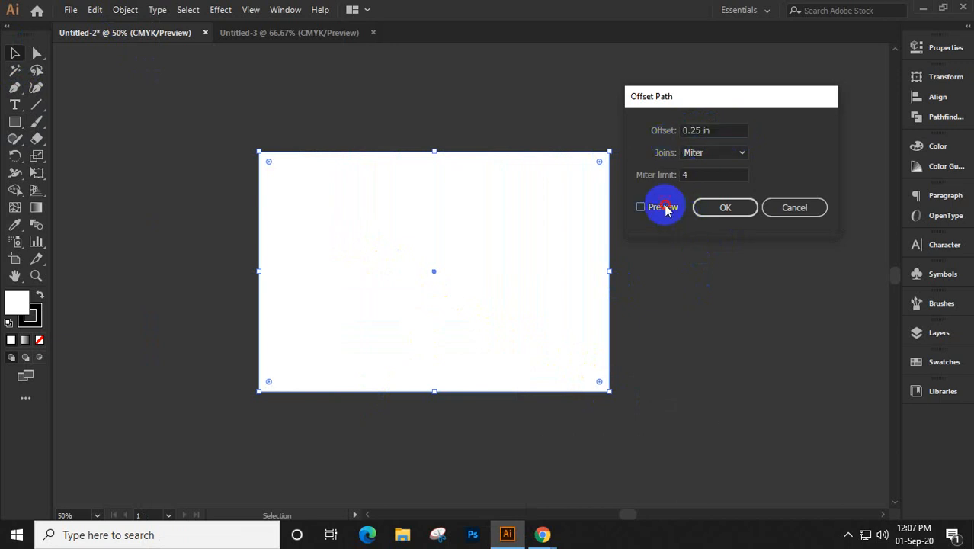
click(720, 206)
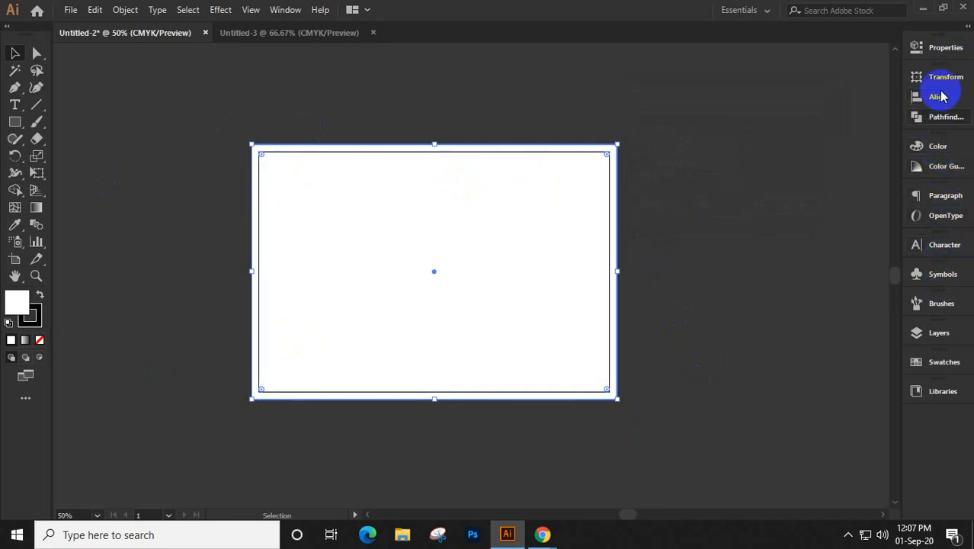
Try a purple fill on the outer offset rectangle, and replace it with no fill
click(939, 361)
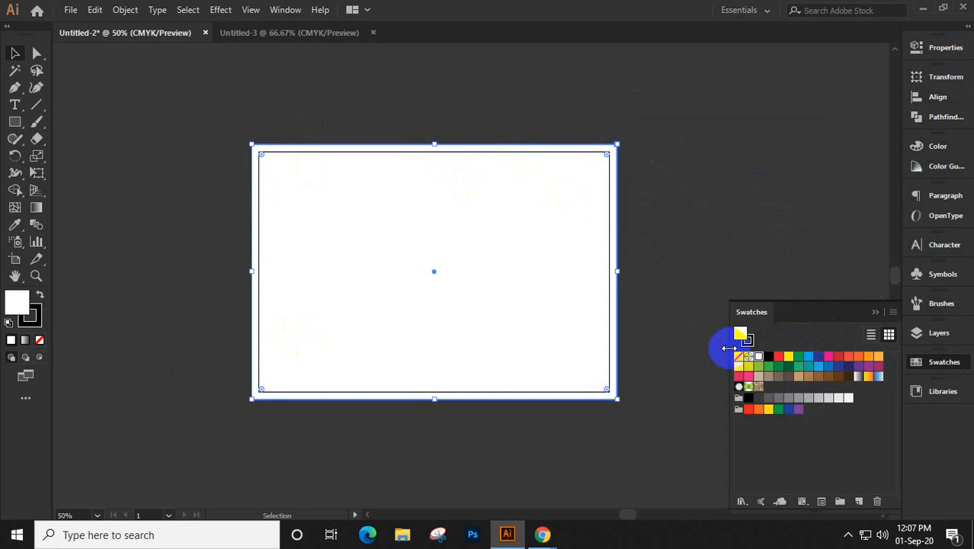
click(868, 365)
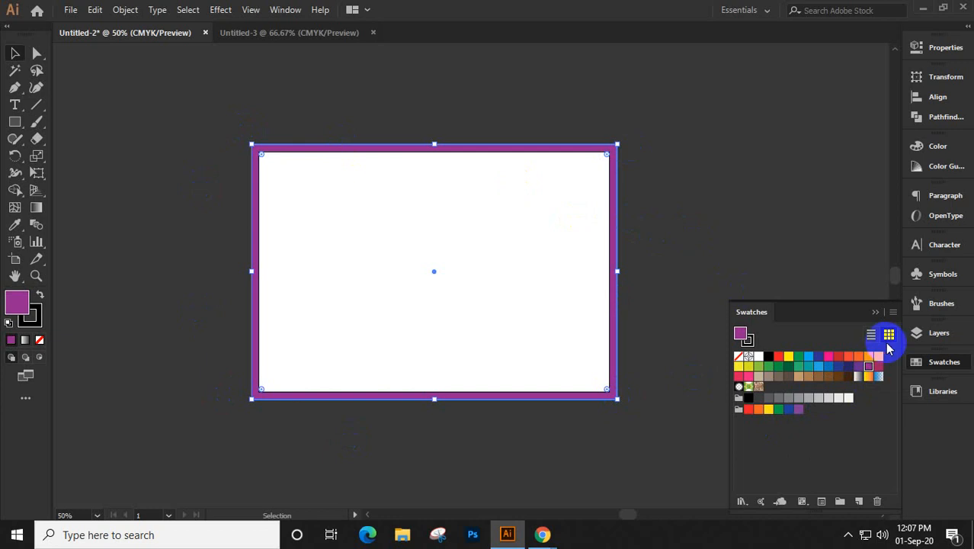
click(738, 356)
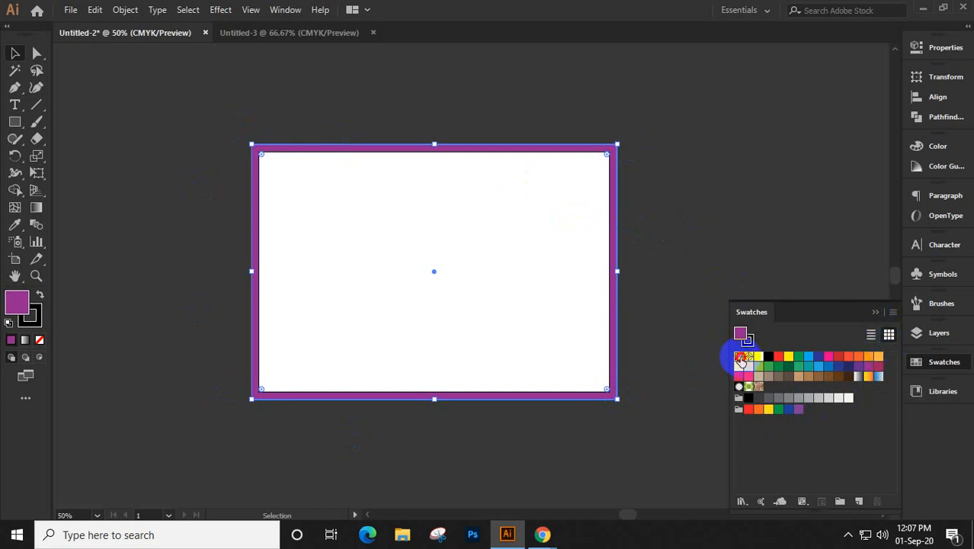
click(876, 312)
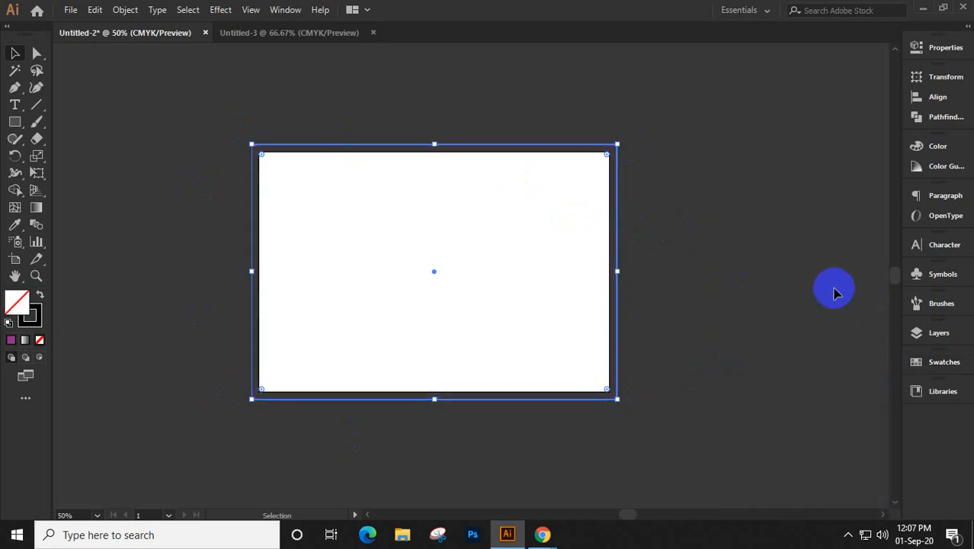
Convert the outer offset rectangle into a bleed guide and deselect it
key(a)
click(564, 160)
key(v)
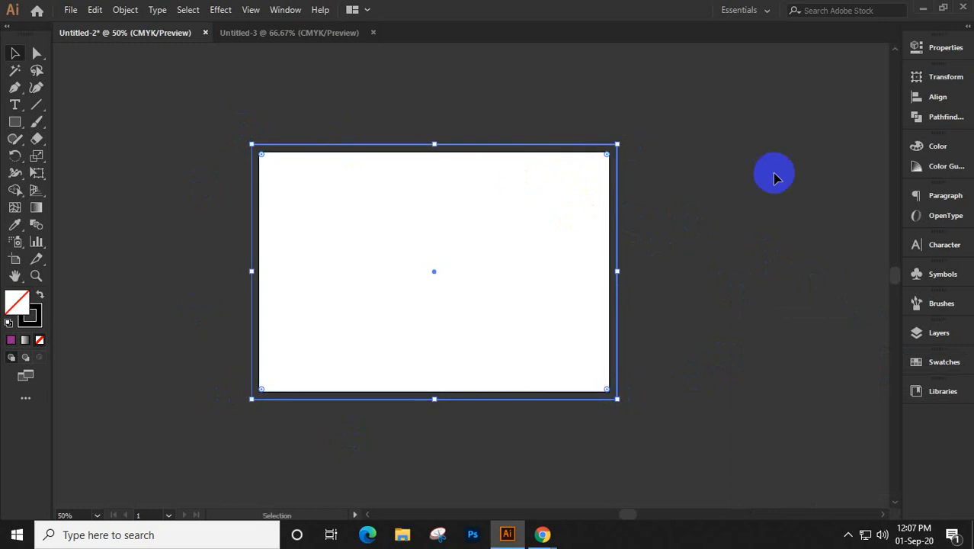
click(753, 235)
Compare the bleed guide with the built-in bleed of the Untitled-3 document, and return to Untitled-2
key(ctrl+plus)
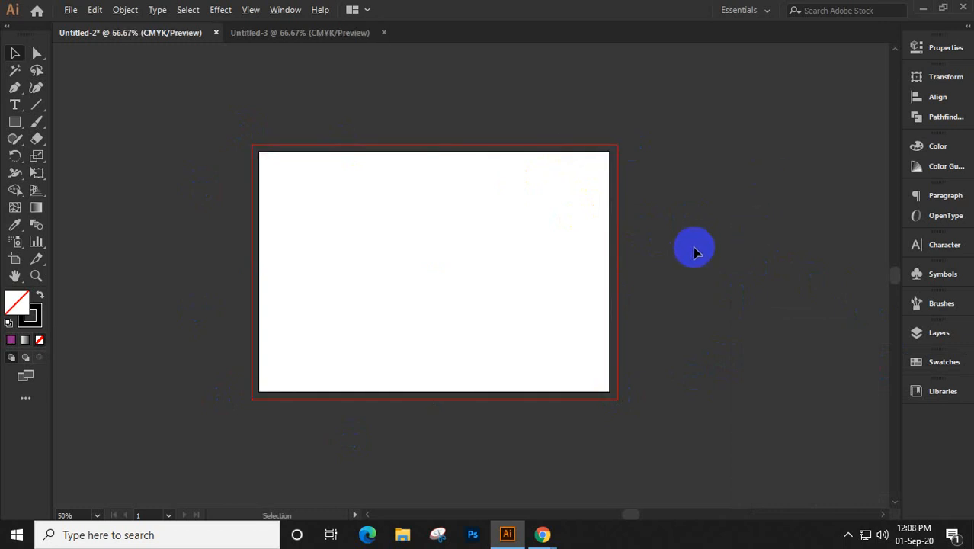
click(265, 33)
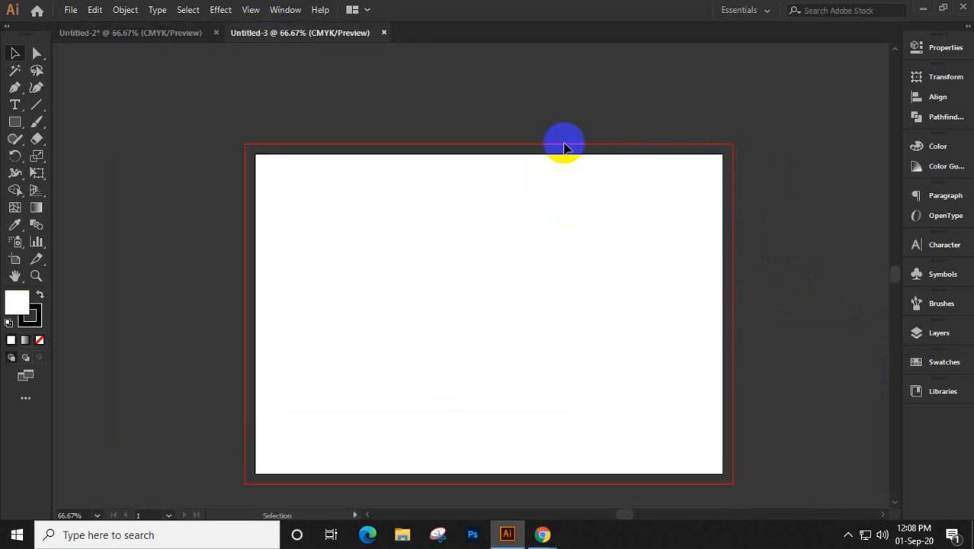
click(131, 33)
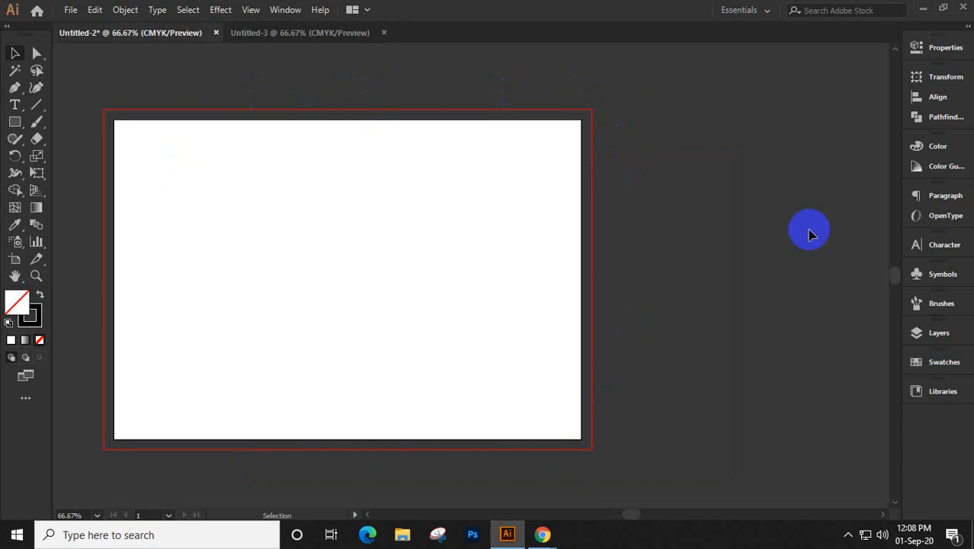
Try to split the artboard-sized rectangle into a grid
click(482, 199)
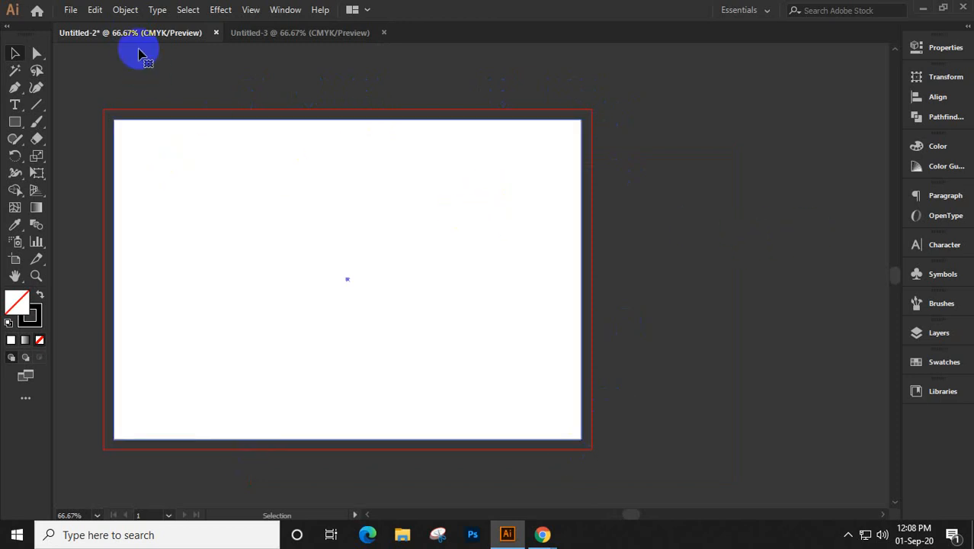
click(126, 10)
mouse_move(206, 344)
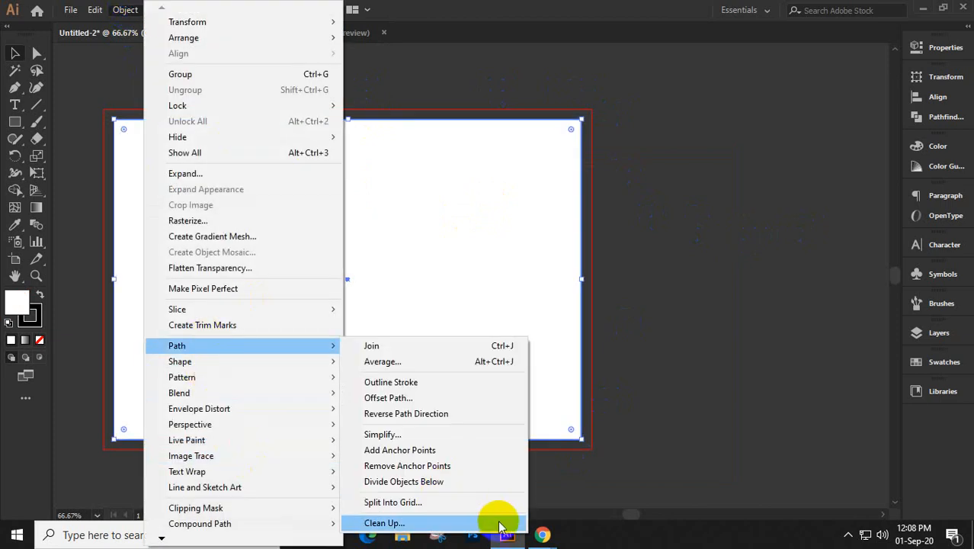
click(399, 502)
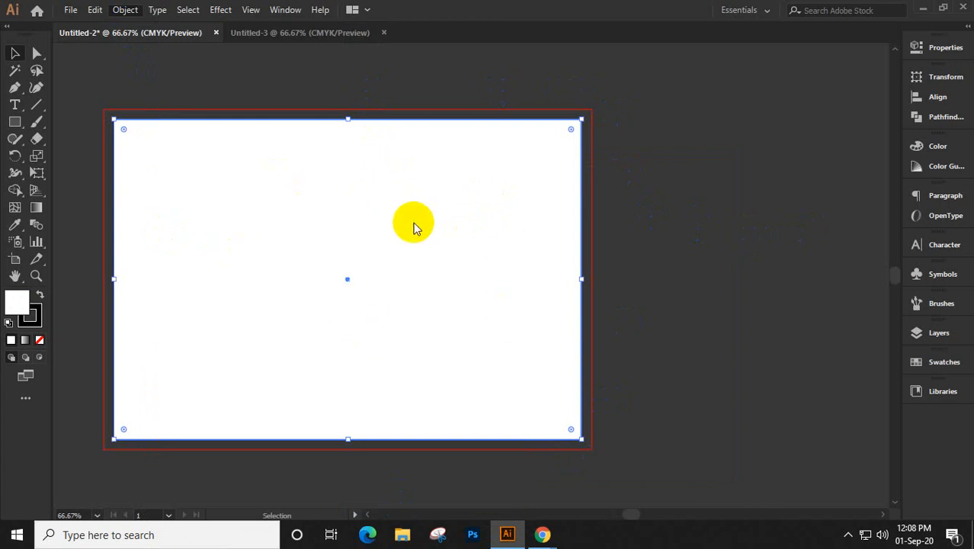
click(830, 254)
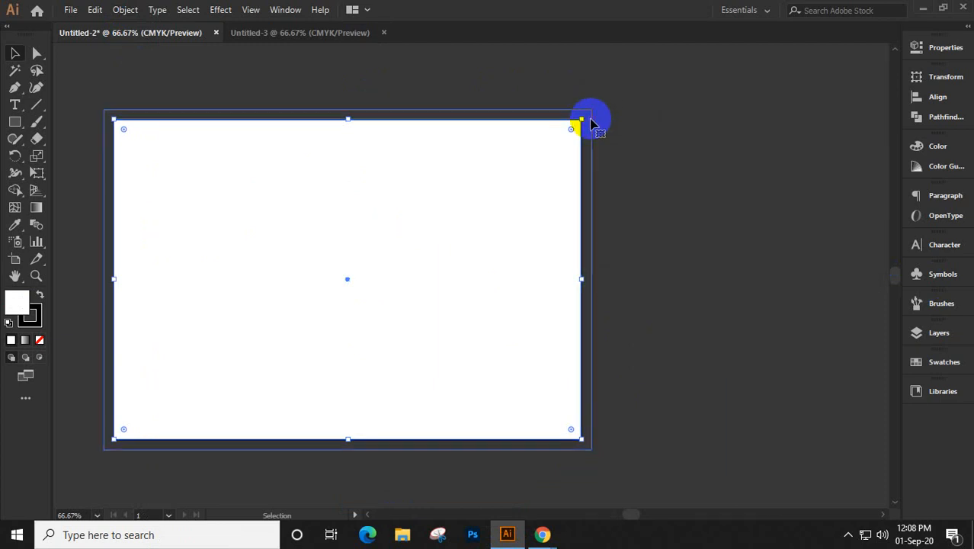
Select the bleed guide together with the artboard-sized rectangle, and return to the Selection tool
click(590, 121)
click(592, 122)
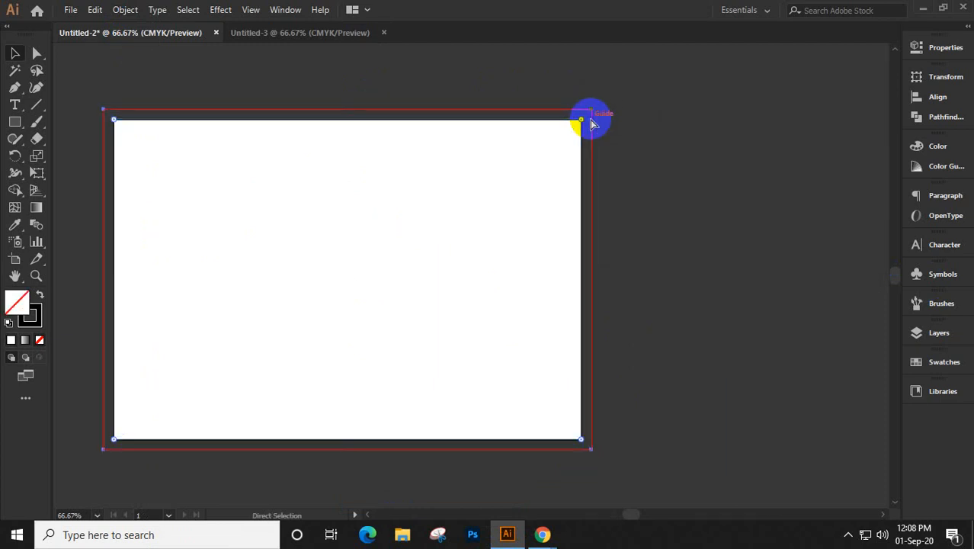
key(v)
click(467, 303)
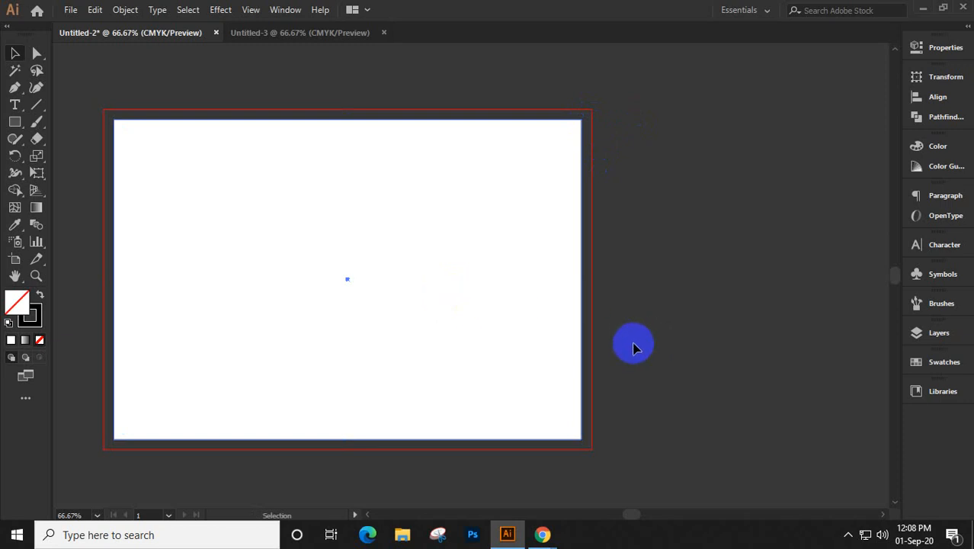
Restore the three-panel layout with its inner margin guides inside the bleed guide
key(ctrl+z)
drag(625, 362, 741, 341)
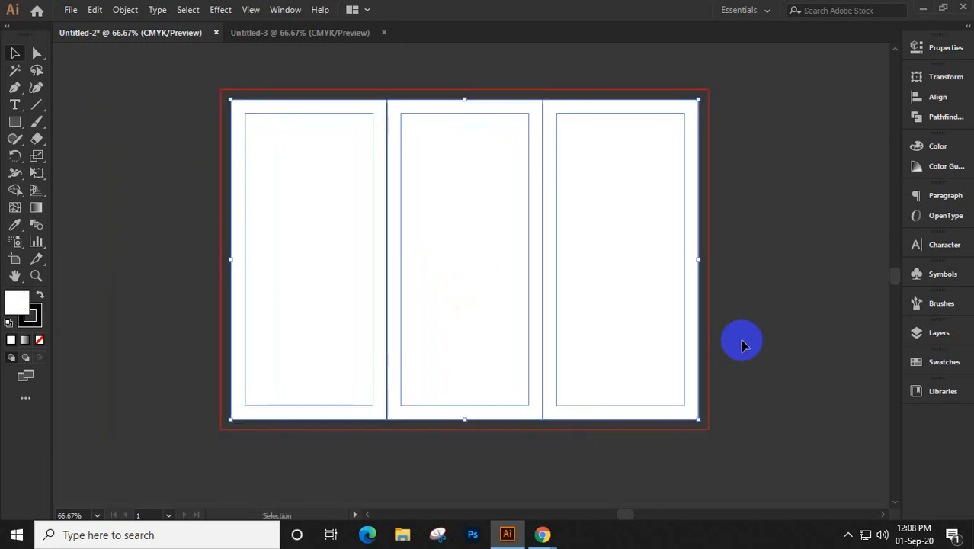
scroll(742, 341, down, 1)
drag(795, 355, 740, 305)
Duplicate the whole three-panel layout with its margin guides straight below the original, leaving a small gap
drag(239, 112, 857, 489)
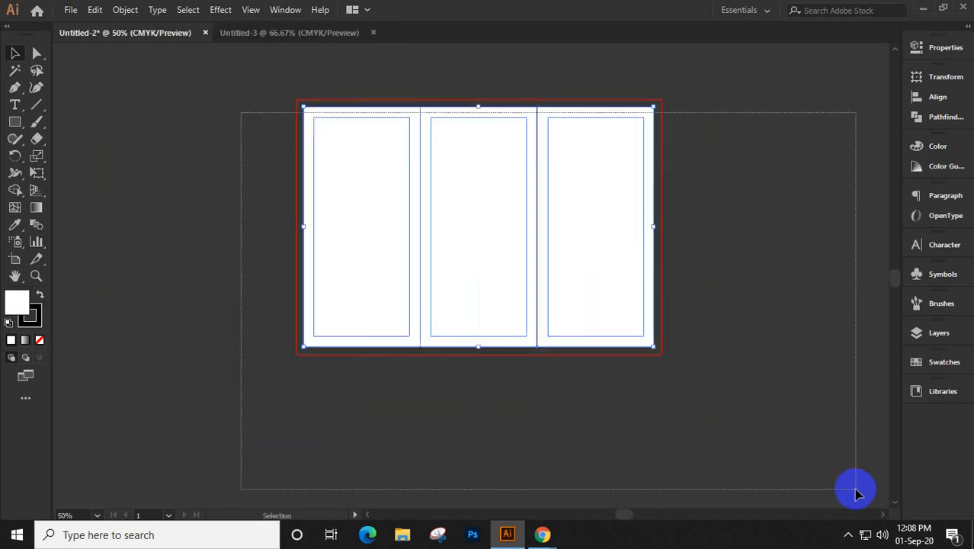
shift+click(484, 162)
click(487, 395)
drag(488, 397, 488, 440)
scroll(739, 341, down, 2)
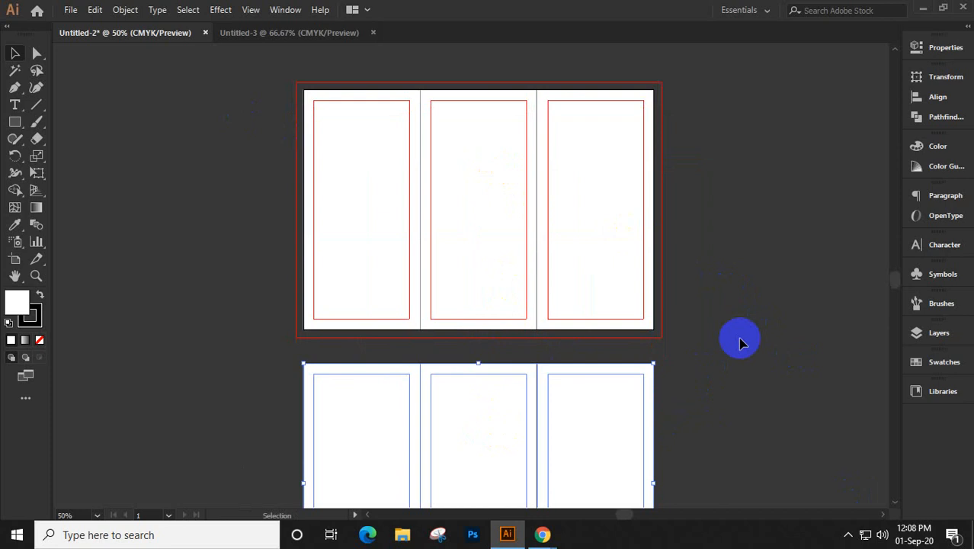
Unlock all objects and remove the bleed guide around the upper three-panel layout
key(a)
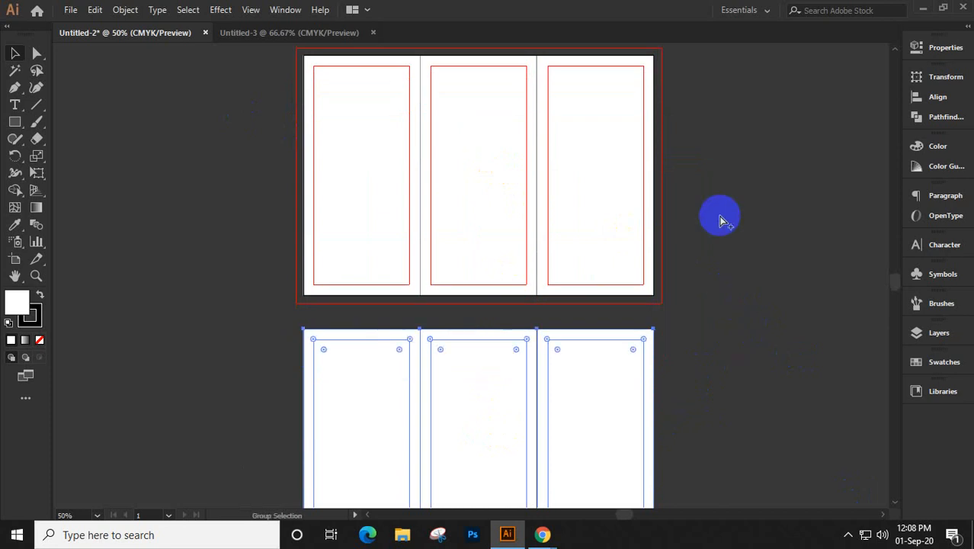
key(ctrl+alt+2)
key(a)
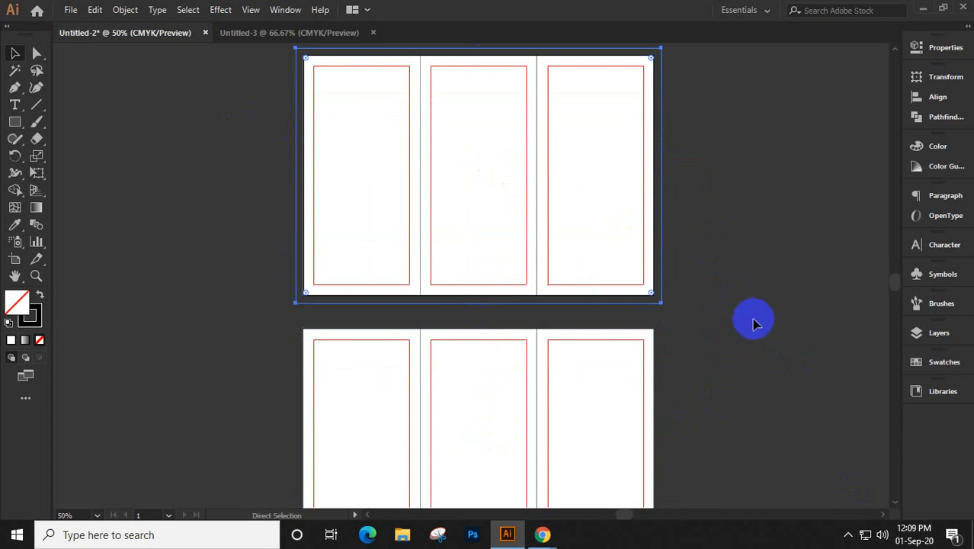
key(ctrl+2)
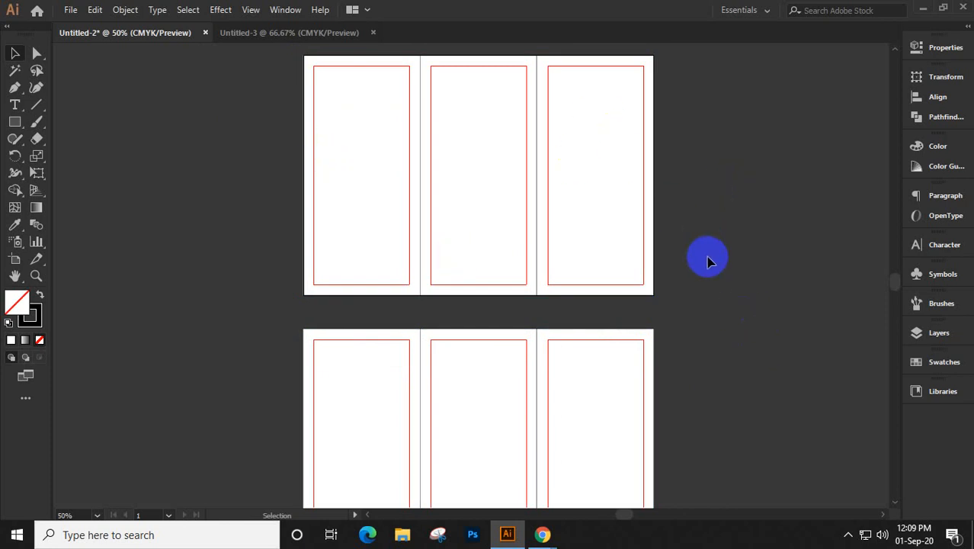
Add the number 5 as text in the left panel of the upper layout and enlarge it
scroll(707, 262, down, 1)
scroll(346, 176, up, 2)
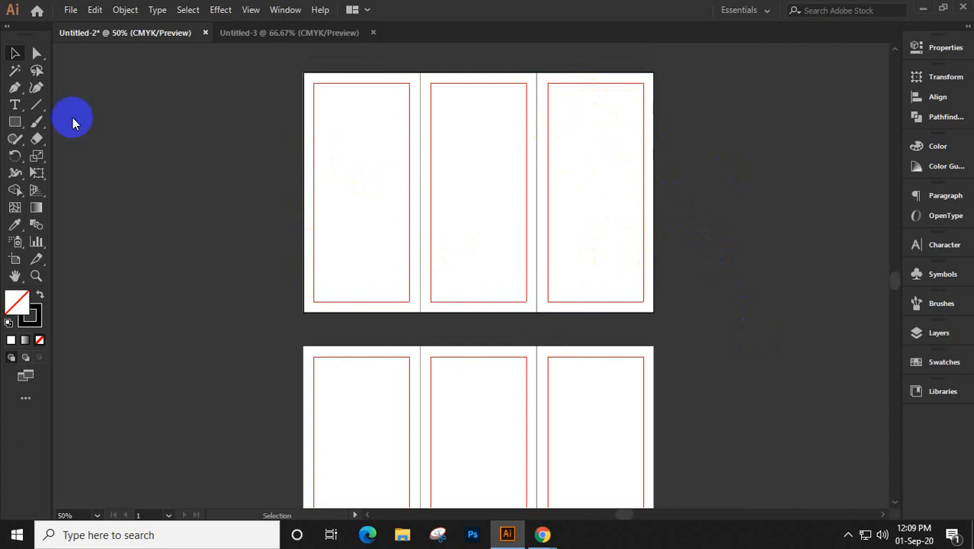
click(14, 105)
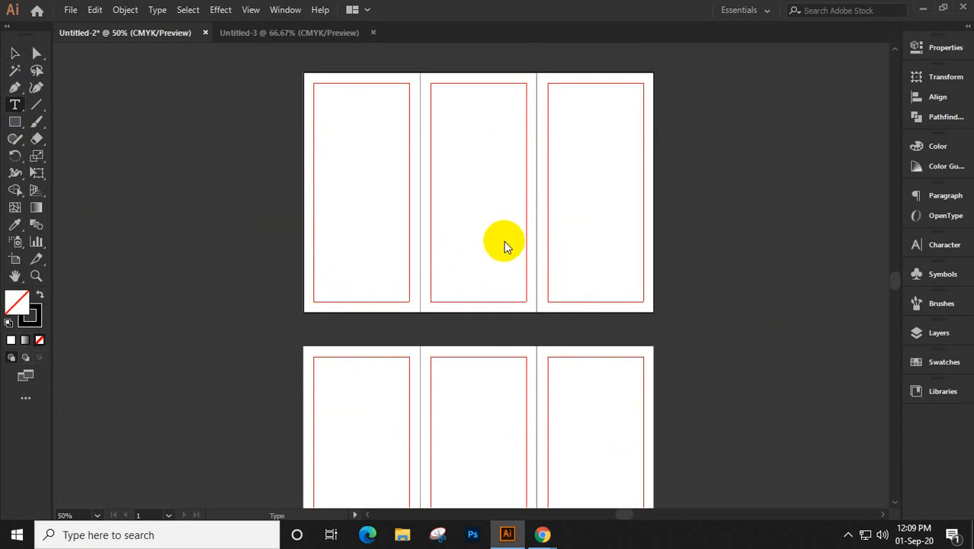
scroll(502, 227, up, 2)
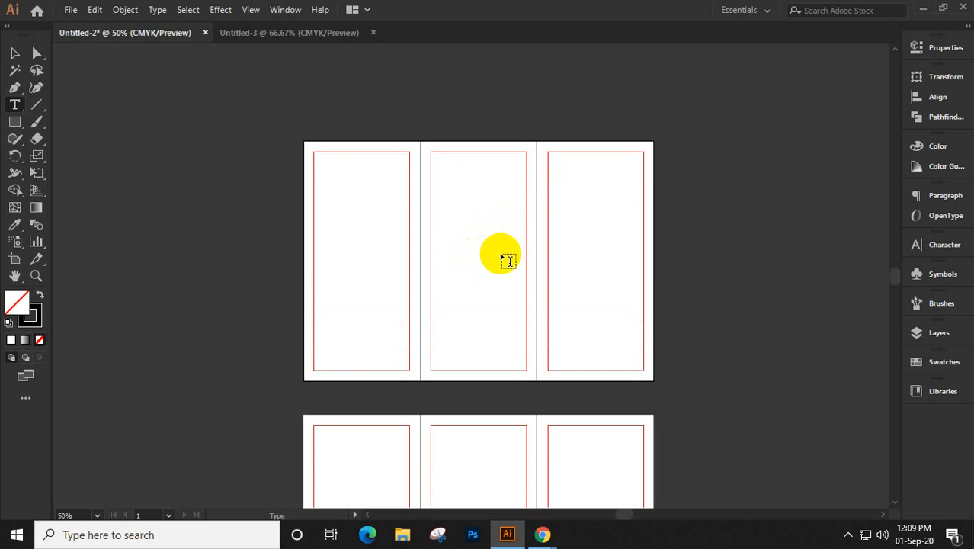
click(358, 259)
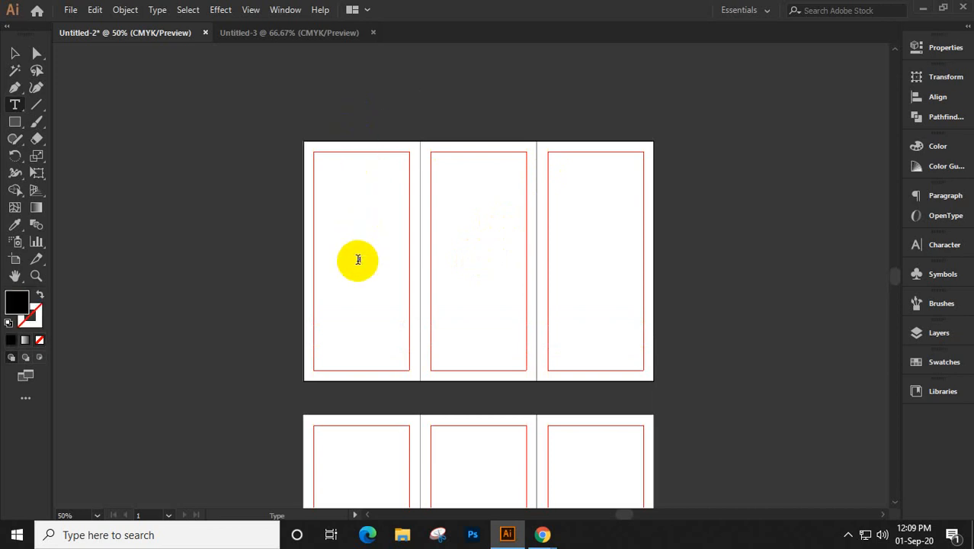
click(14, 53)
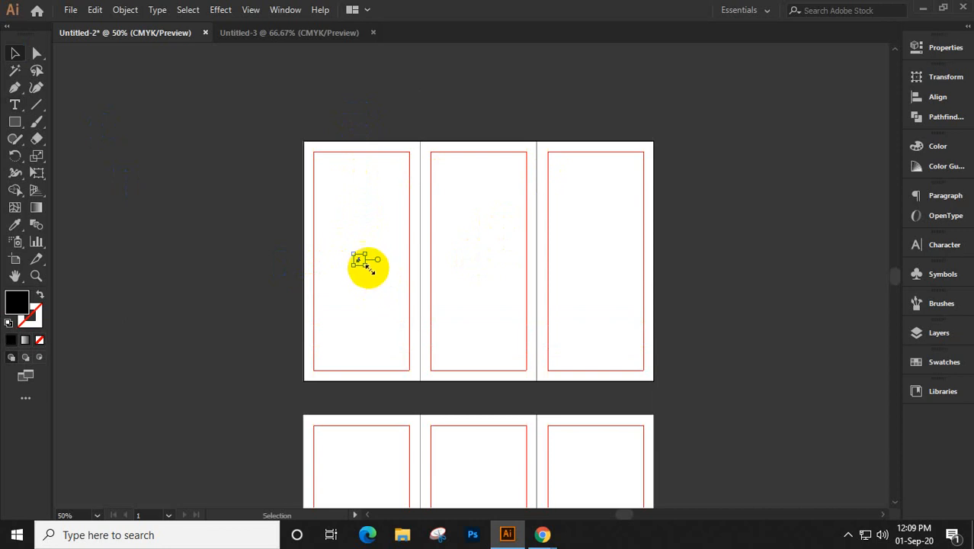
drag(368, 266, 405, 314)
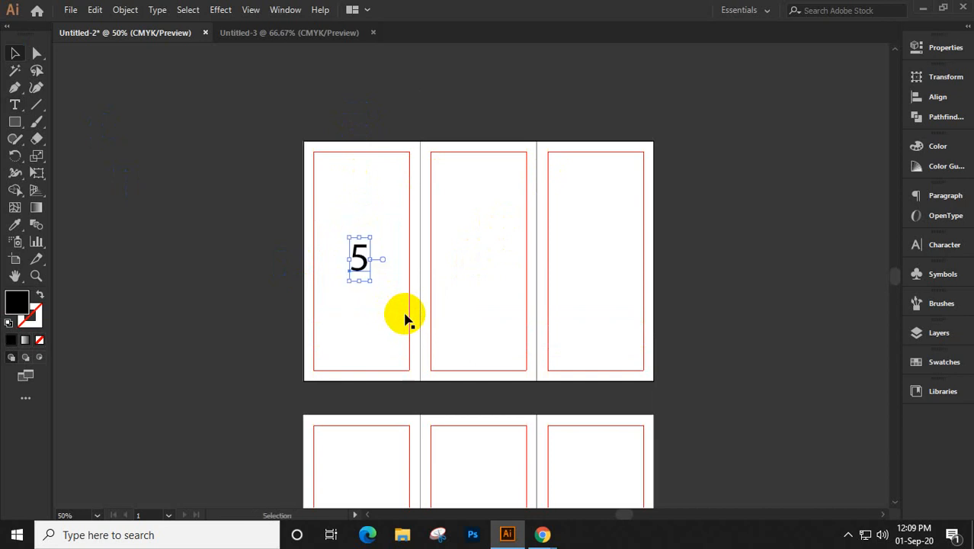
Copy the number 5 into the middle and right panels at equal spacing
drag(364, 263, 475, 264)
key(ctrl+d)
Change the number in the upper layout's middle panel to 6 and the one in its right panel to 1
click(23, 112)
drag(463, 257, 500, 250)
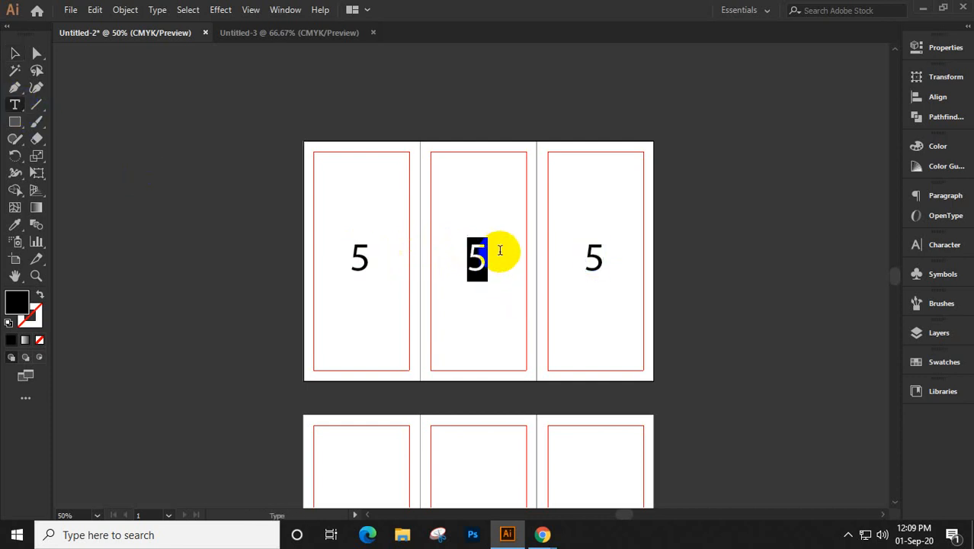
text(6)
drag(585, 257, 608, 257)
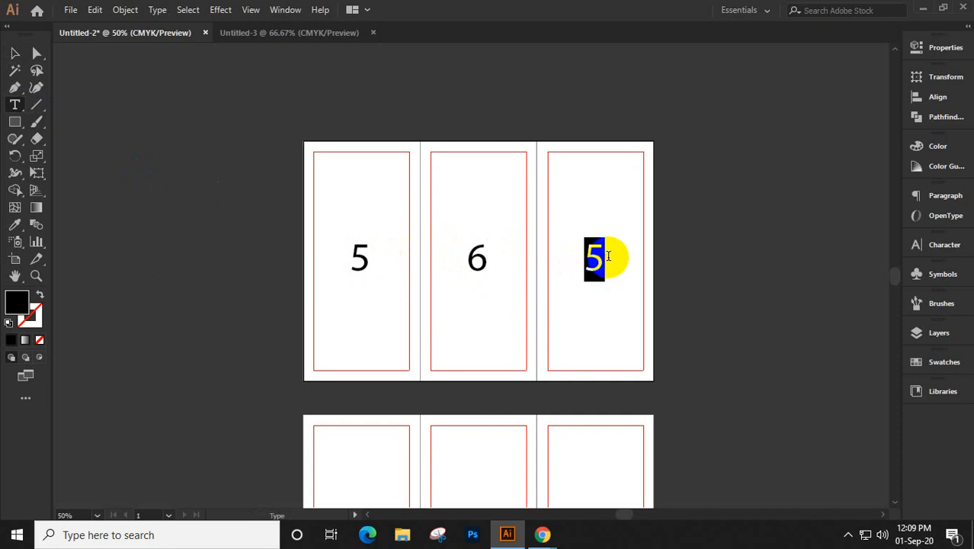
text(1)
click(15, 55)
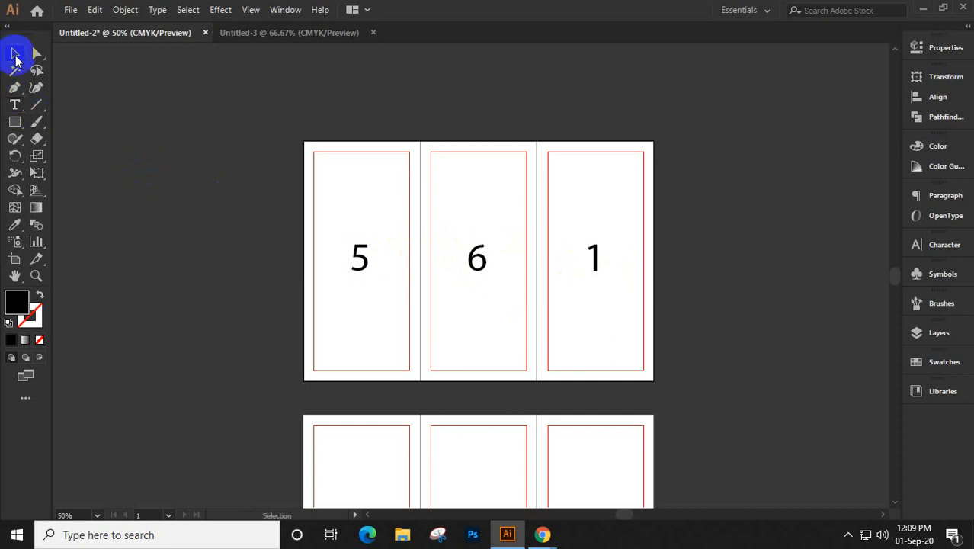
Copy the three panel numbers straight down into the matching panels of the lower layout
shift+click(474, 262)
scroll(474, 263, down, 2)
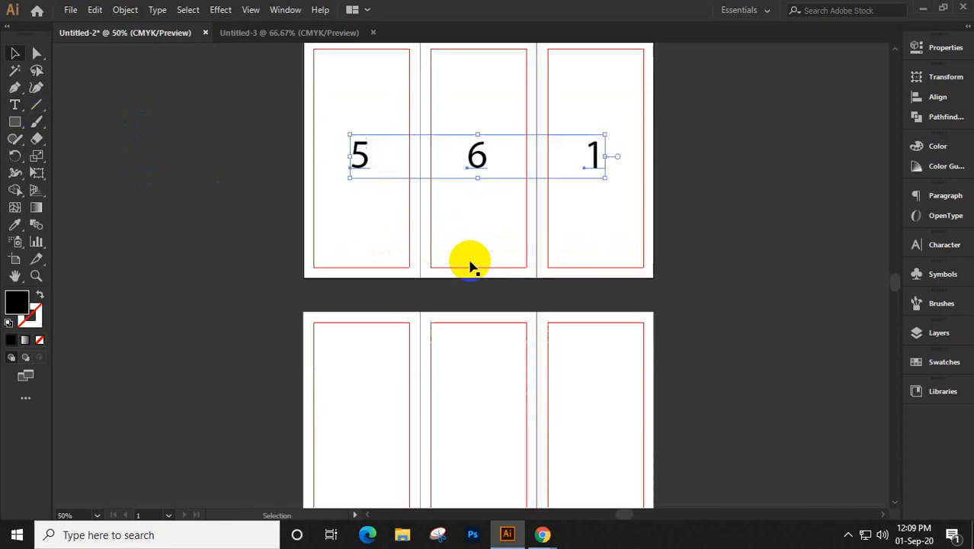
drag(474, 163, 479, 446)
Renumber the lower layout's panels 2, 3 and 4 from left to right
click(15, 104)
drag(355, 431, 375, 429)
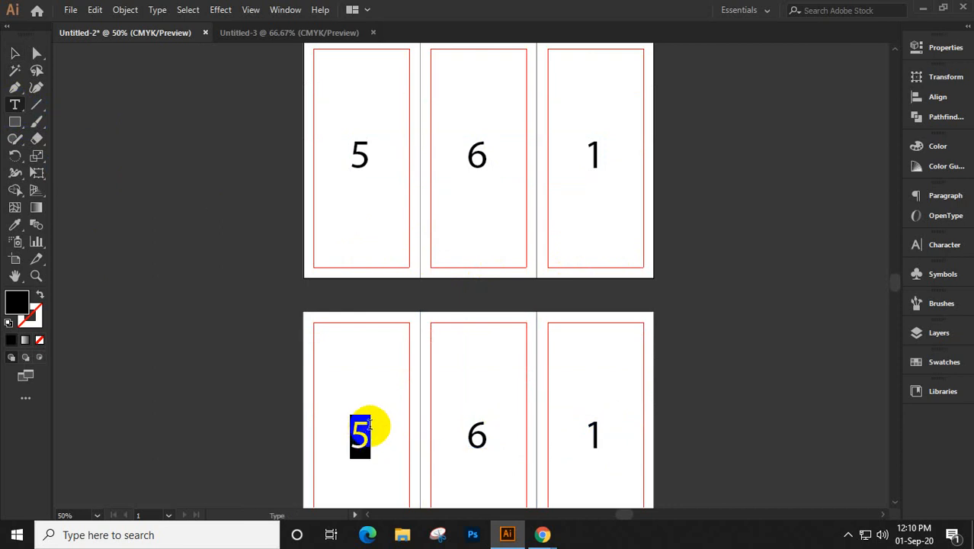
text(2)
drag(467, 435, 494, 428)
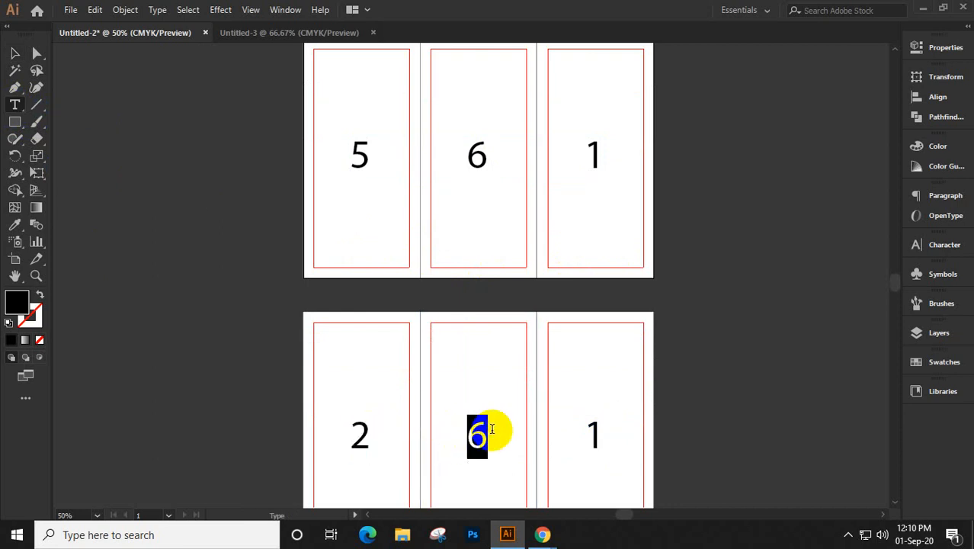
text(3)
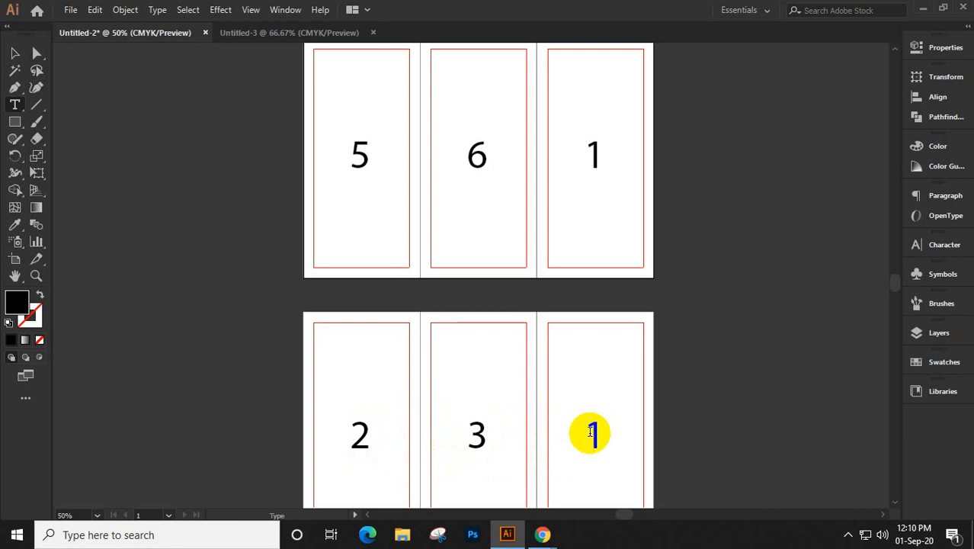
drag(586, 434, 609, 428)
text(4)
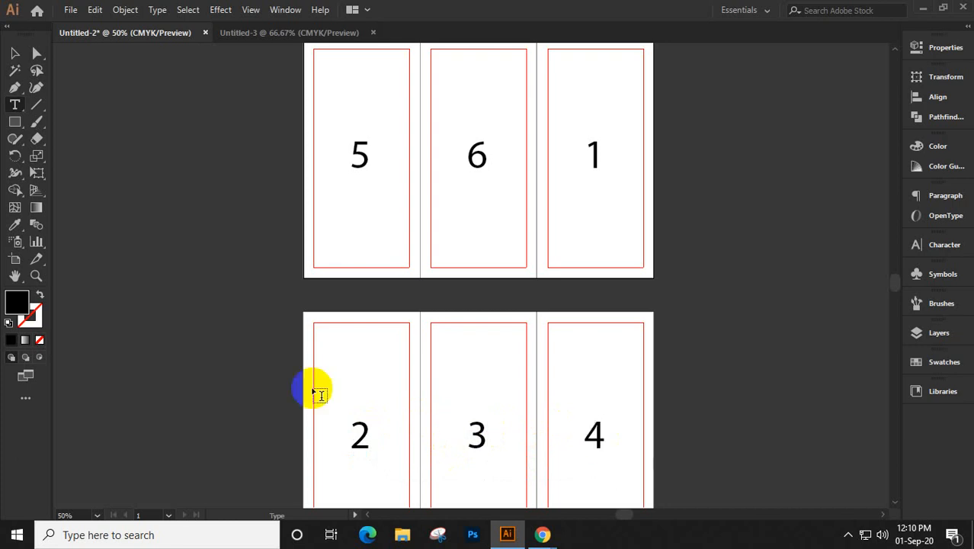
click(14, 53)
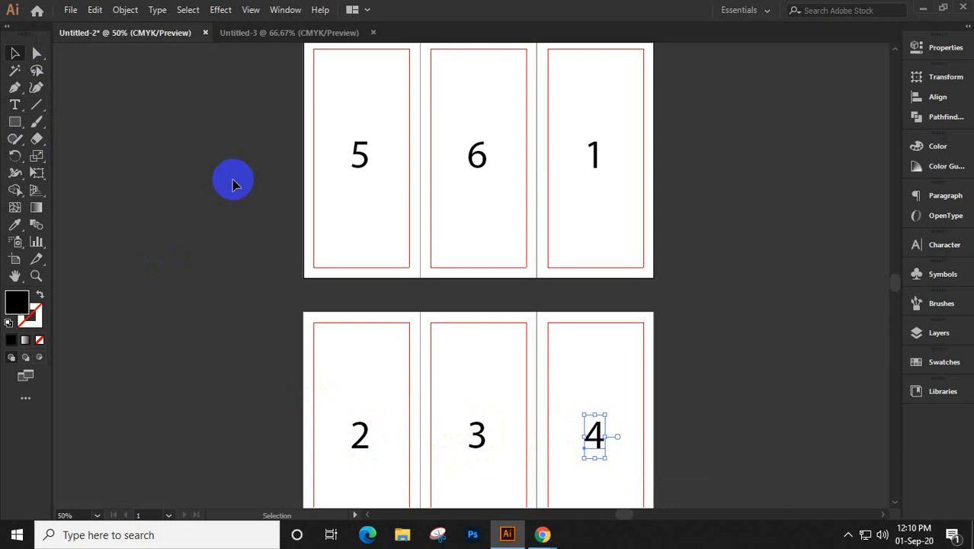
Switch to the Google Meet call in Chrome and pin the presenter's own video to the screen
mouse_move(542, 536)
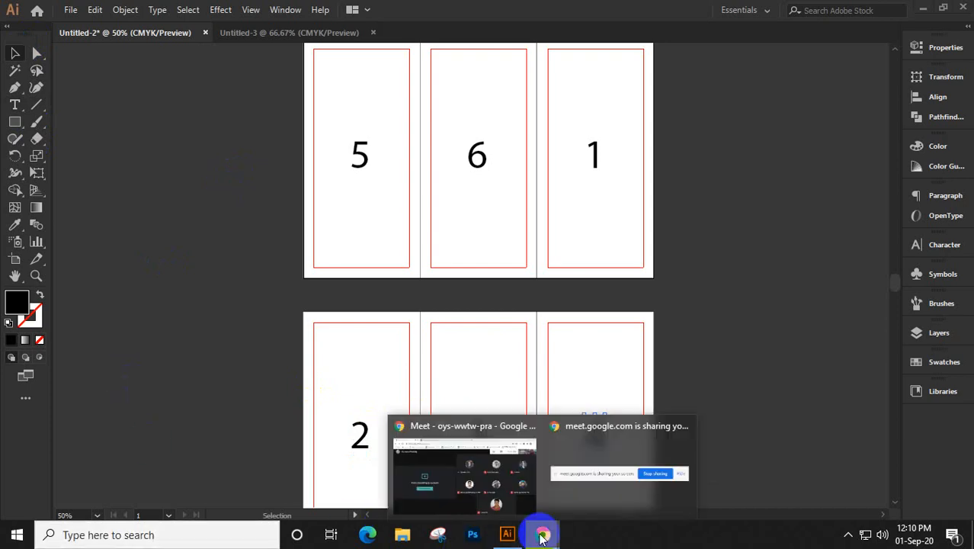
click(435, 474)
mouse_move(943, 94)
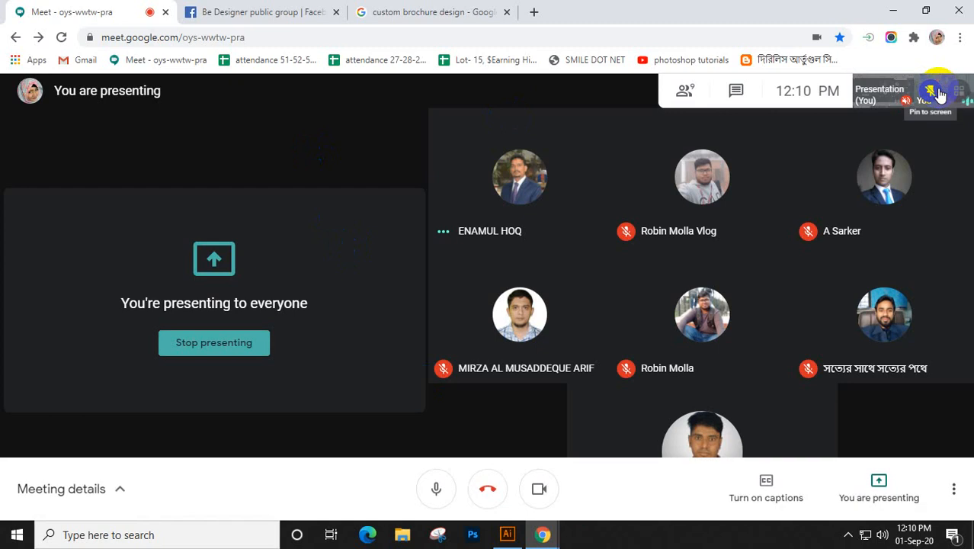
click(939, 92)
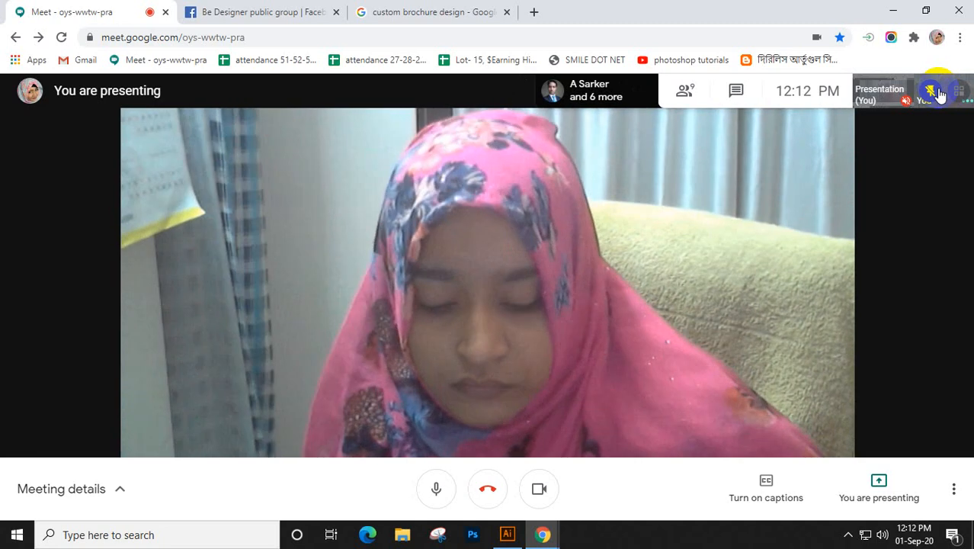
Reload and rejoin the Meet call, closing the Facebook group and brochure design search pages
click(61, 37)
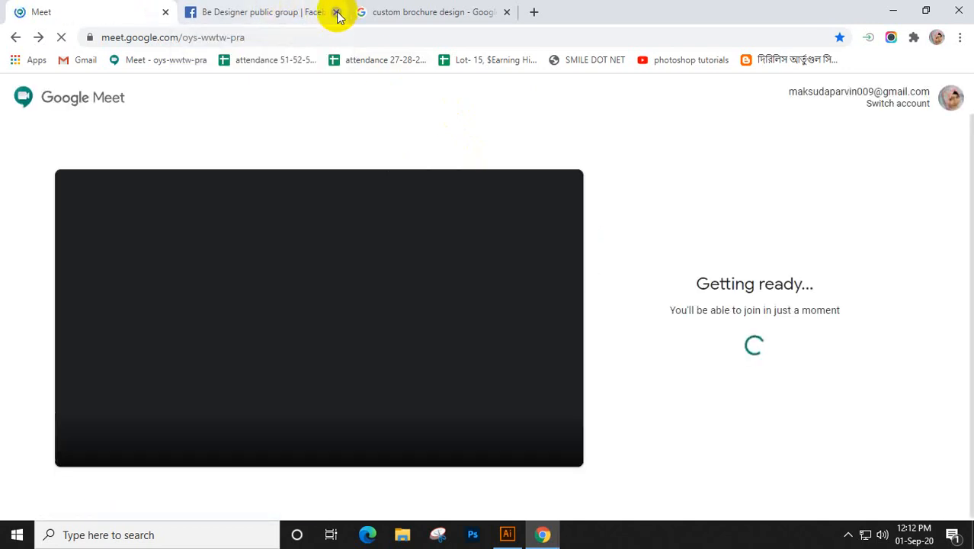
click(336, 13)
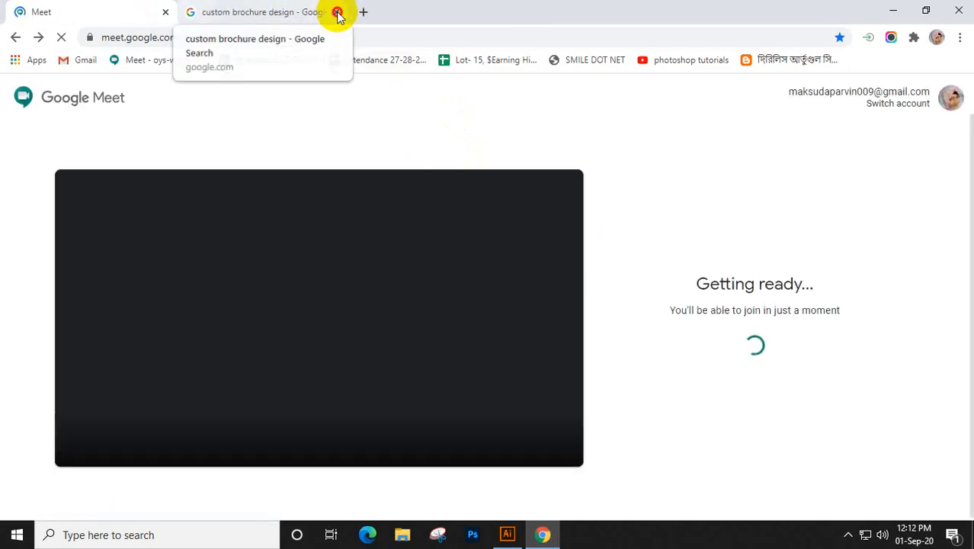
click(336, 12)
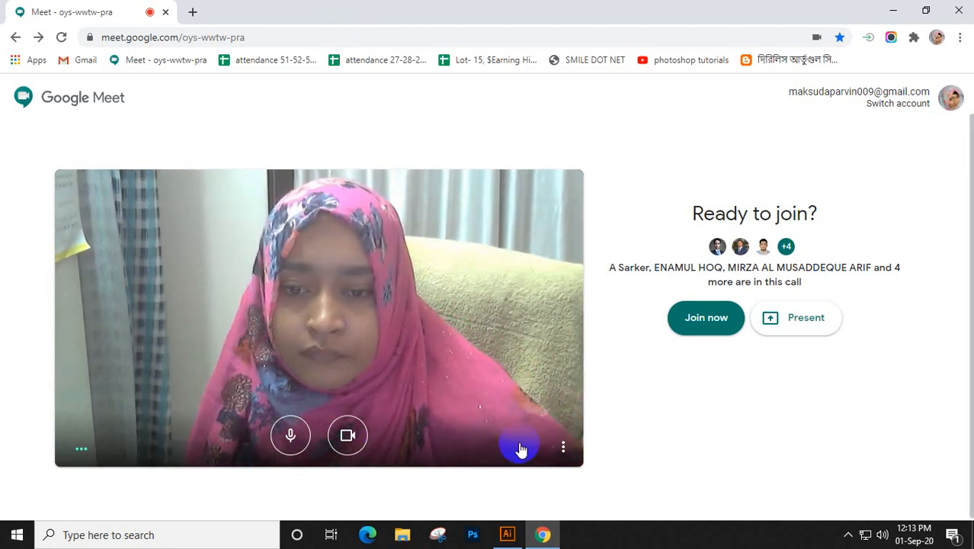
click(683, 323)
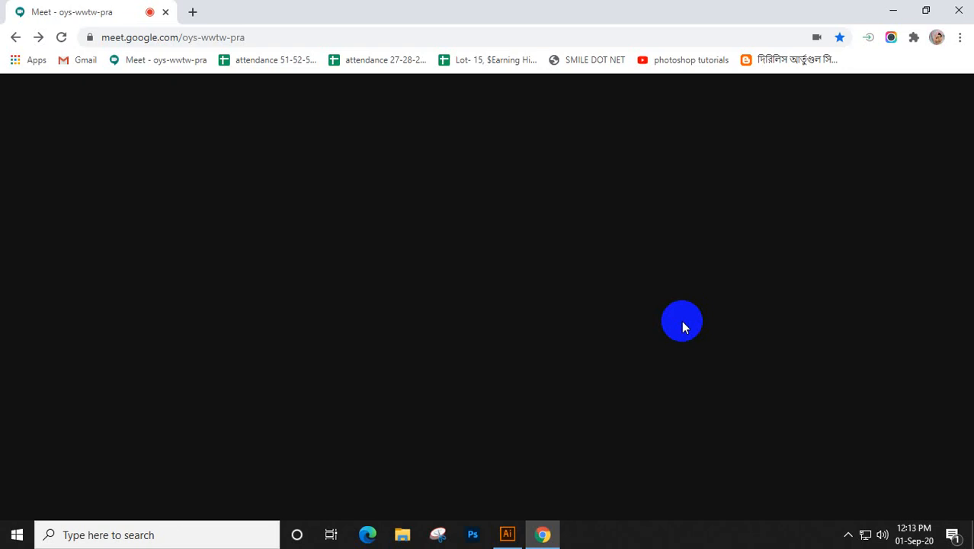
Run the Windows tree command twice and minimise both of its console windows
key(super+r)
key(Escape)
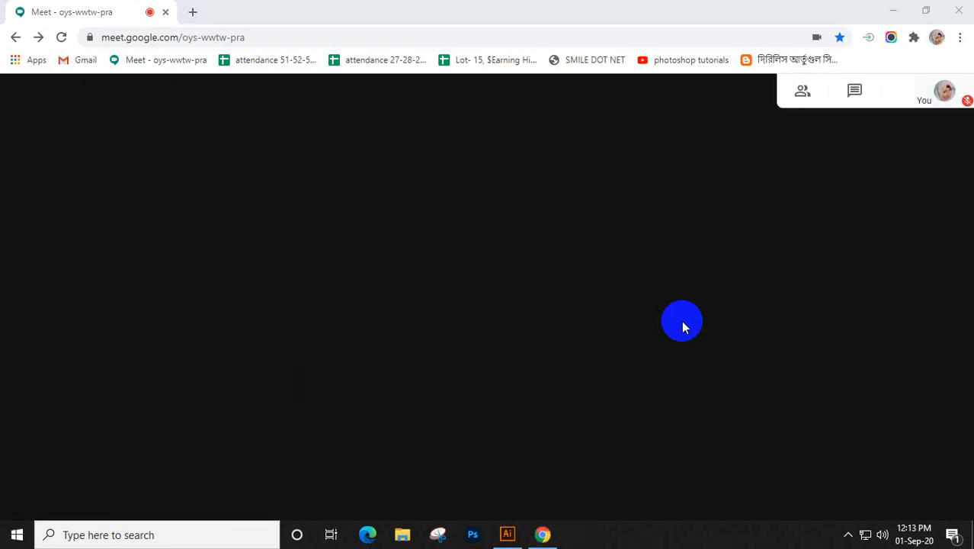
key(super+r)
key(Escape)
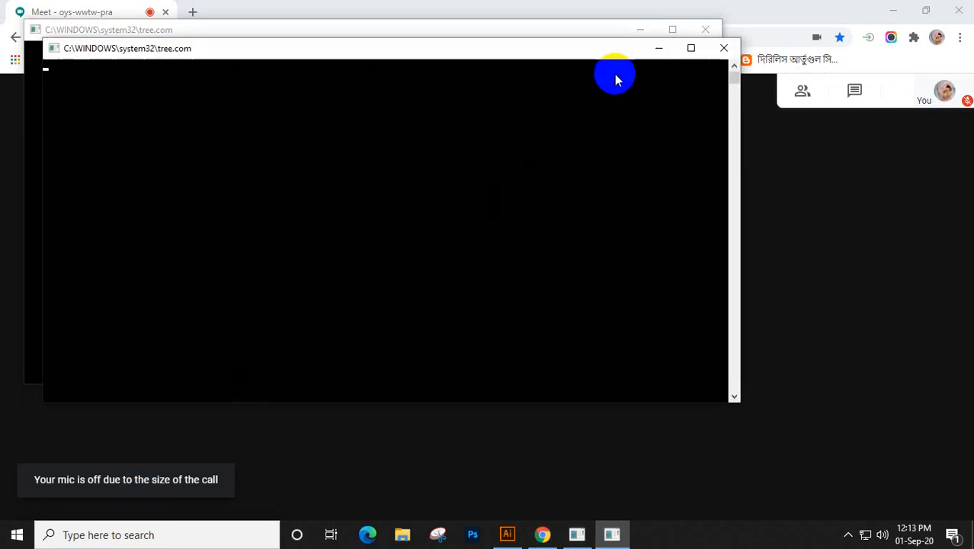
click(637, 28)
click(660, 56)
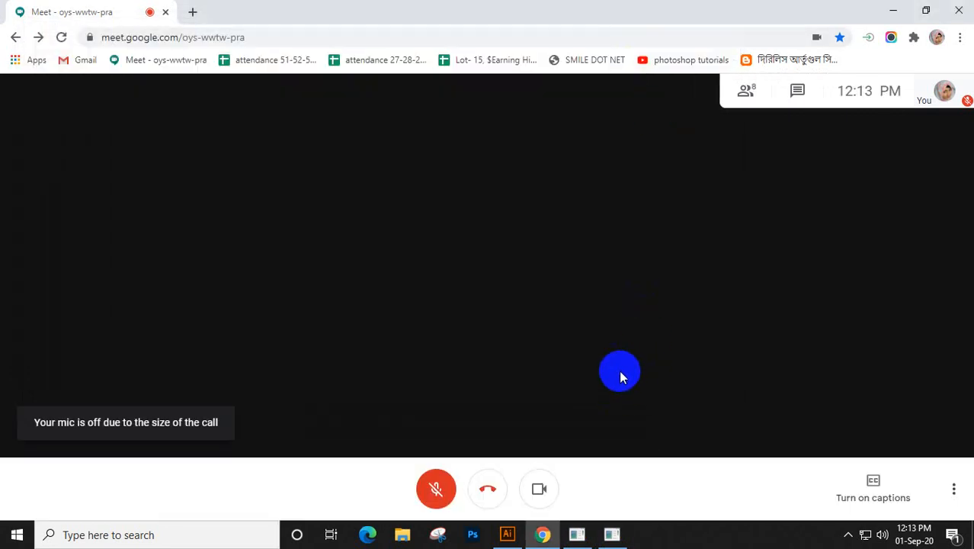
Turn on the camera and microphone in the call and pin the presenter's own video to the screen
click(537, 486)
click(430, 489)
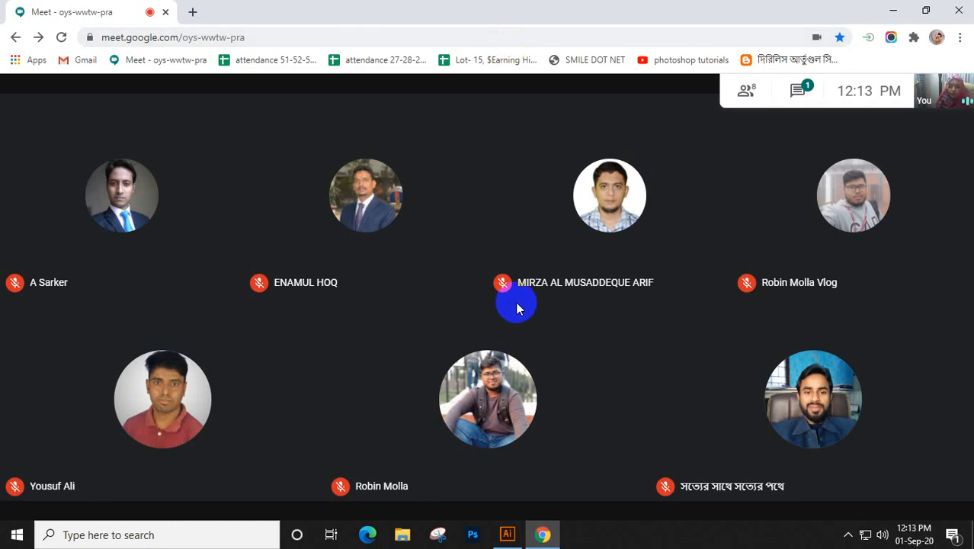
click(883, 457)
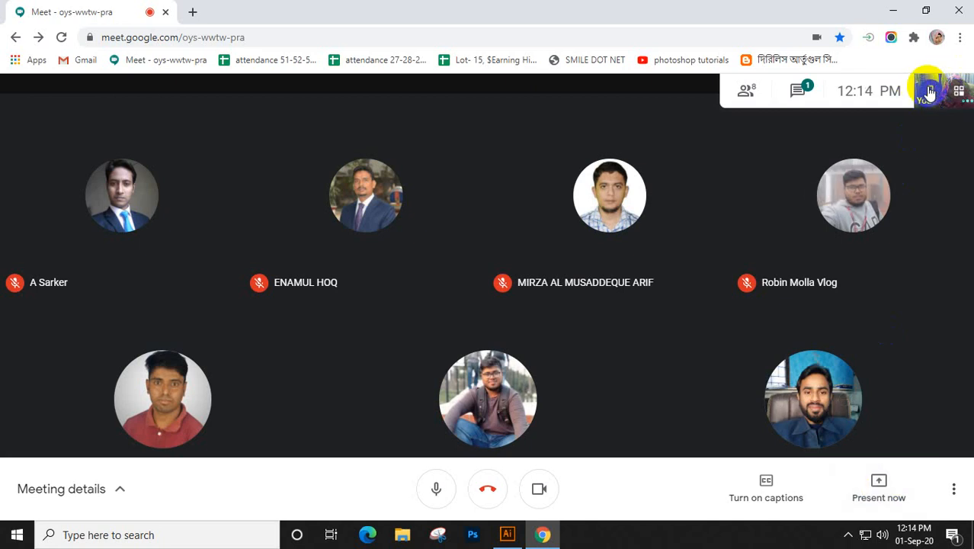
click(929, 91)
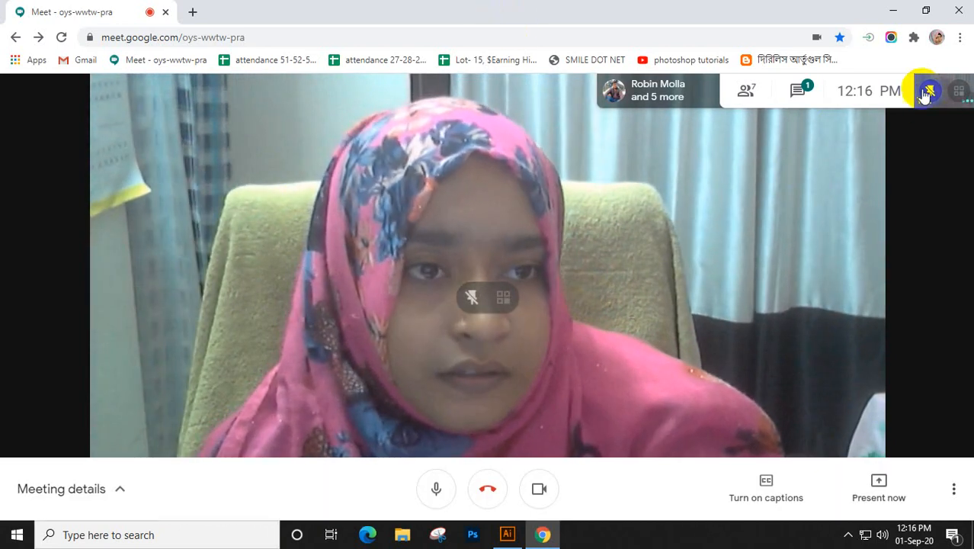
Unpin the presenter's own video, share the entire screen with the call and hide the sharing notice
click(926, 92)
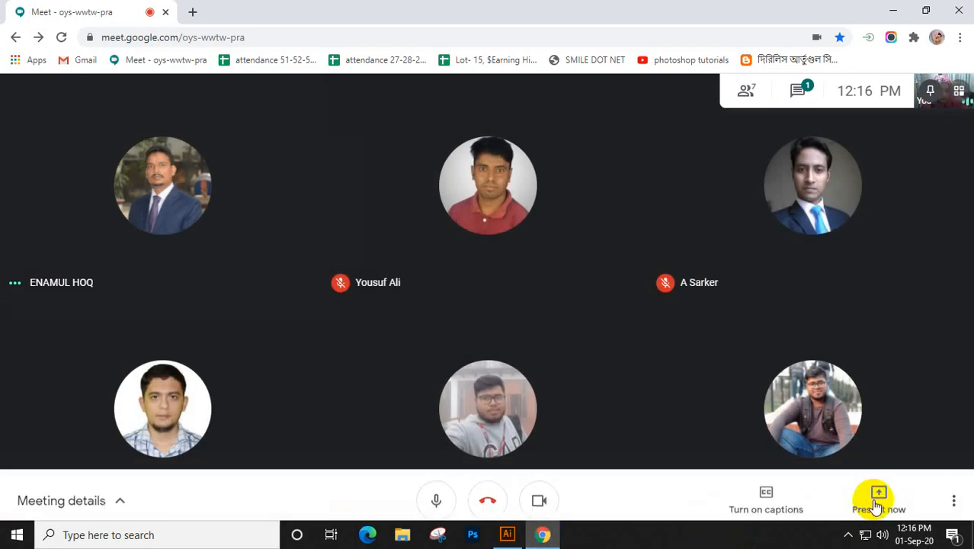
click(878, 499)
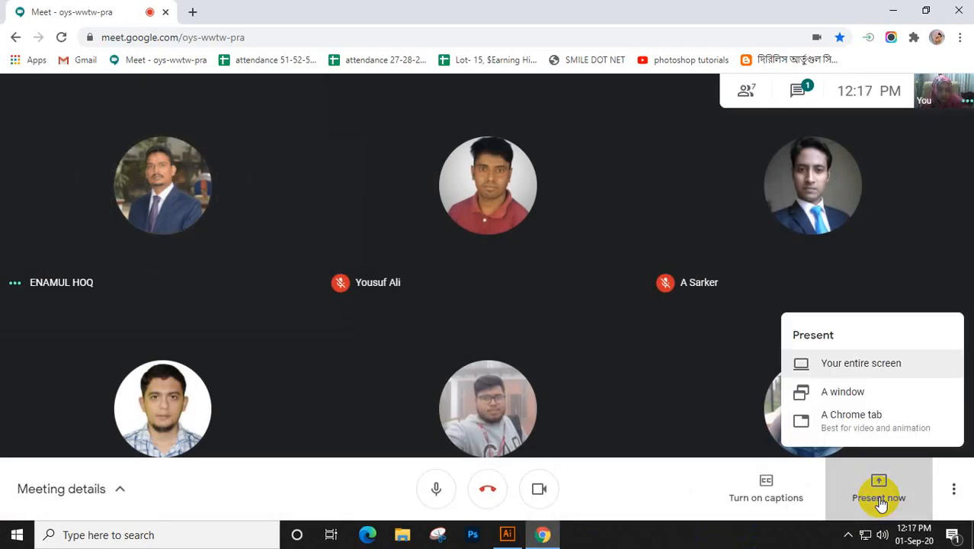
click(874, 364)
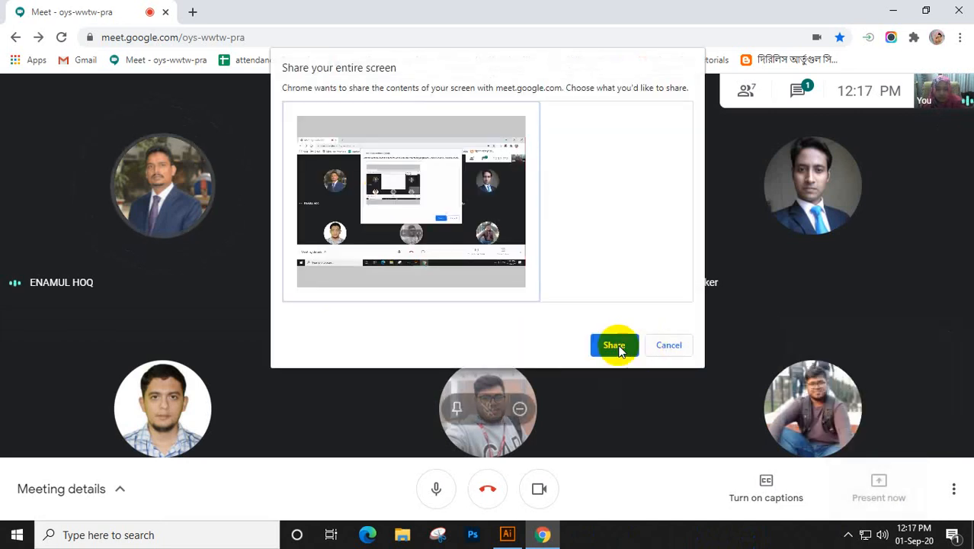
click(612, 345)
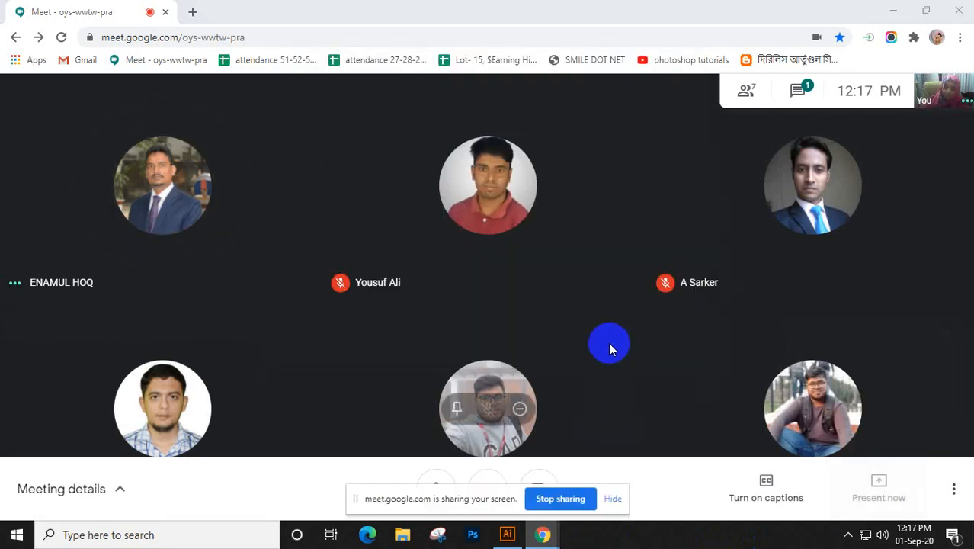
click(614, 501)
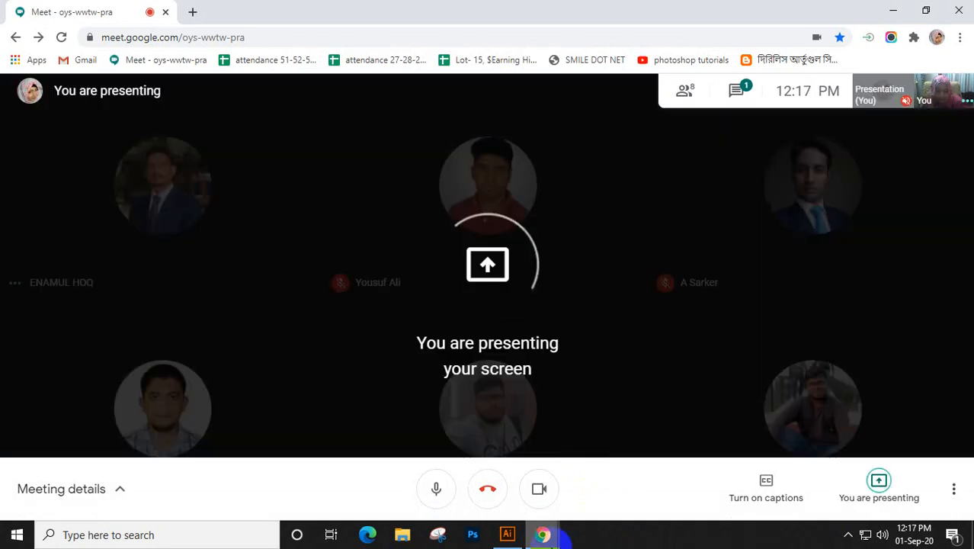
Switch to Illustrator and select both three-panel layouts together with their numbers
mouse_move(550, 538)
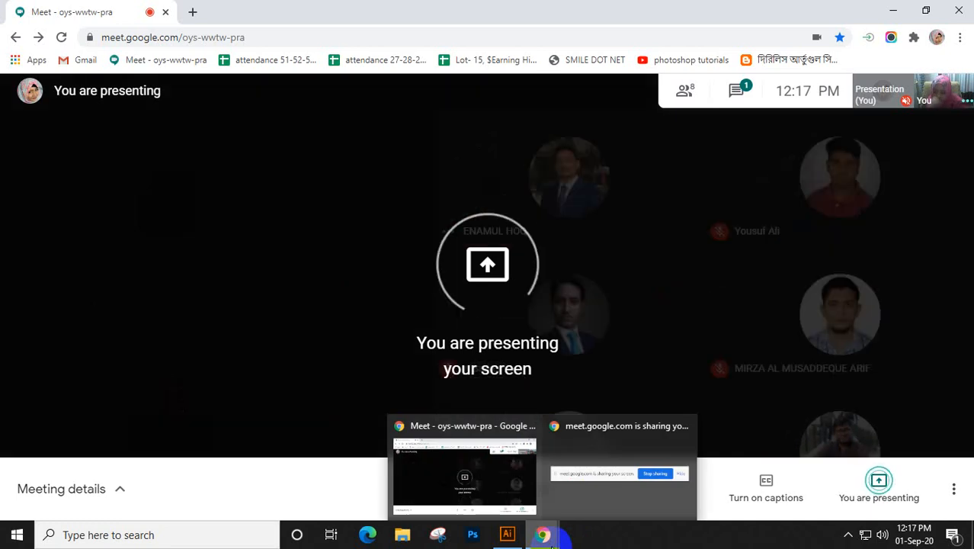
mouse_move(561, 502)
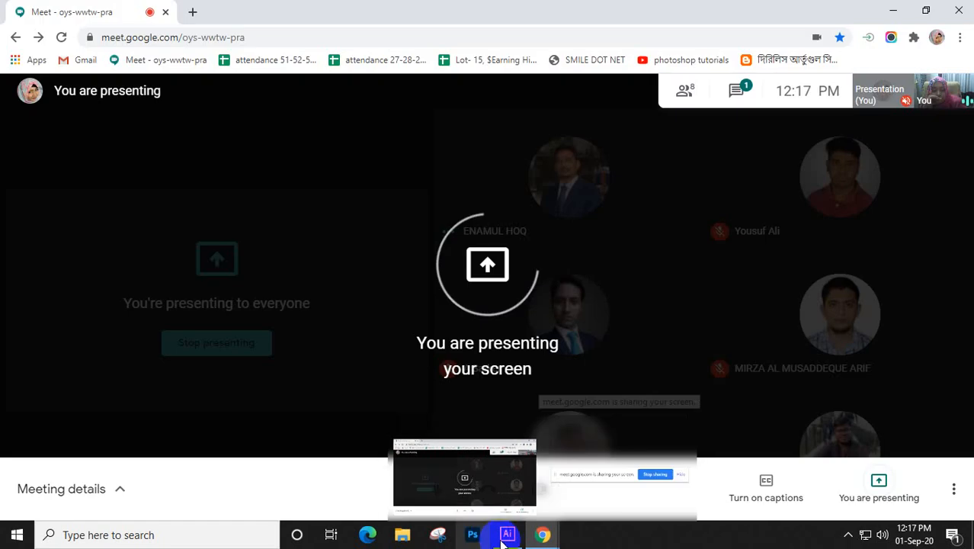
click(507, 534)
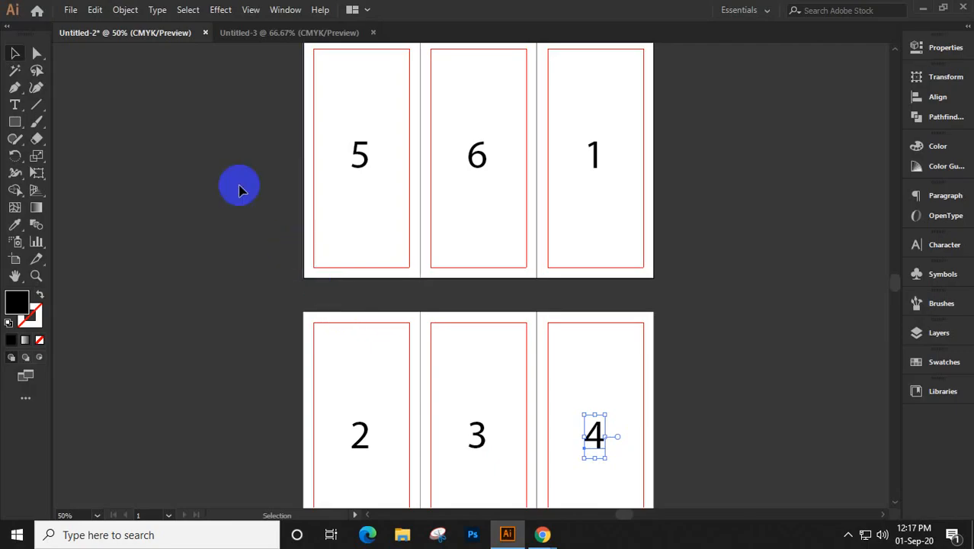
scroll(319, 264, down, 2)
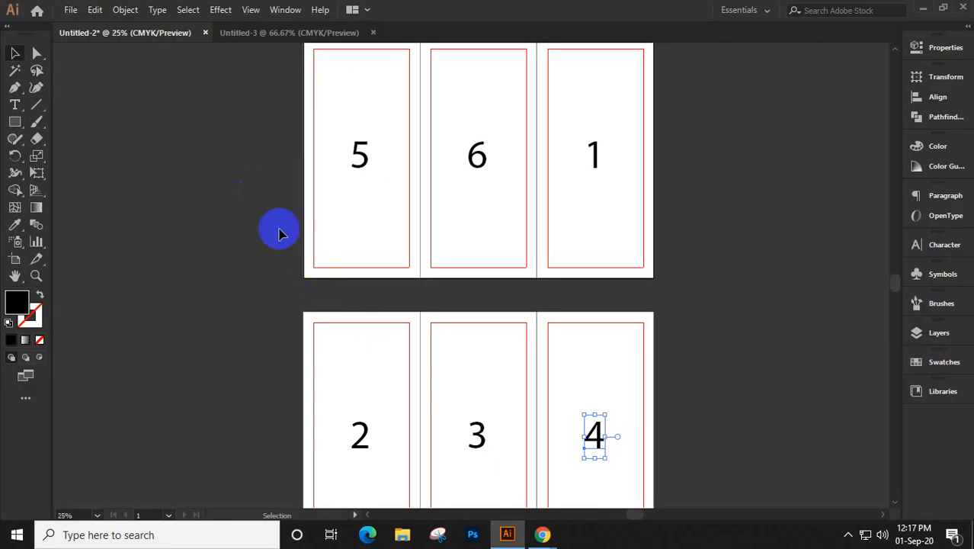
drag(259, 151, 543, 298)
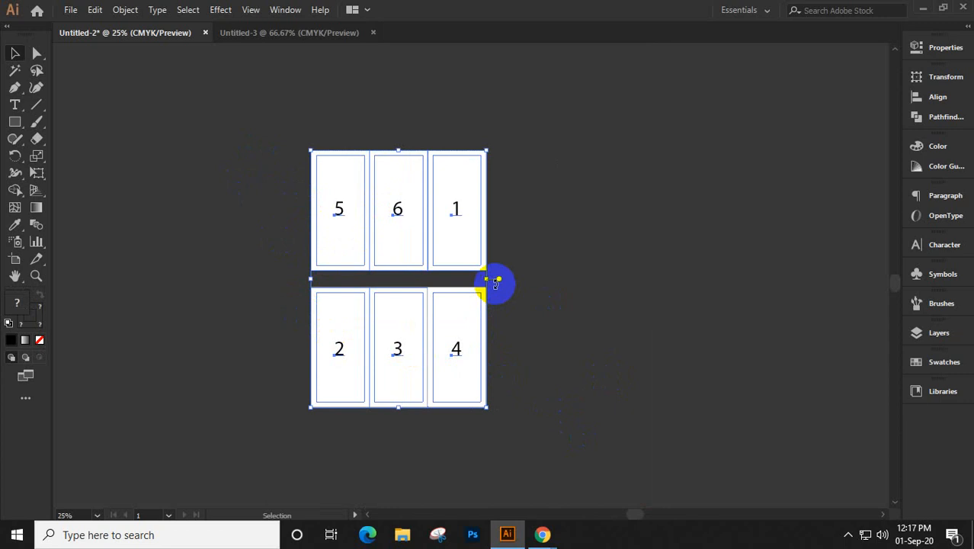
click(13, 122)
drag(622, 252, 482, 259)
drag(349, 156, 625, 277)
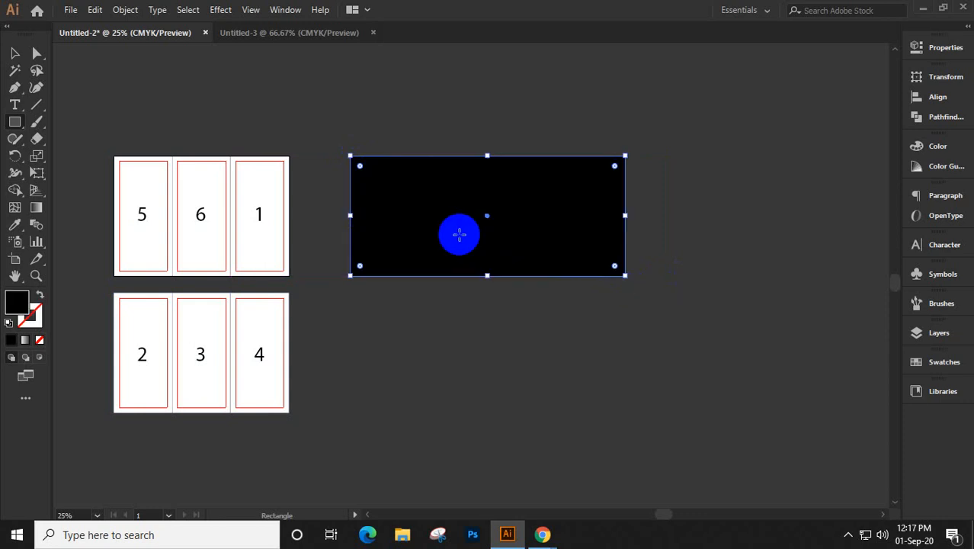
key(Delete)
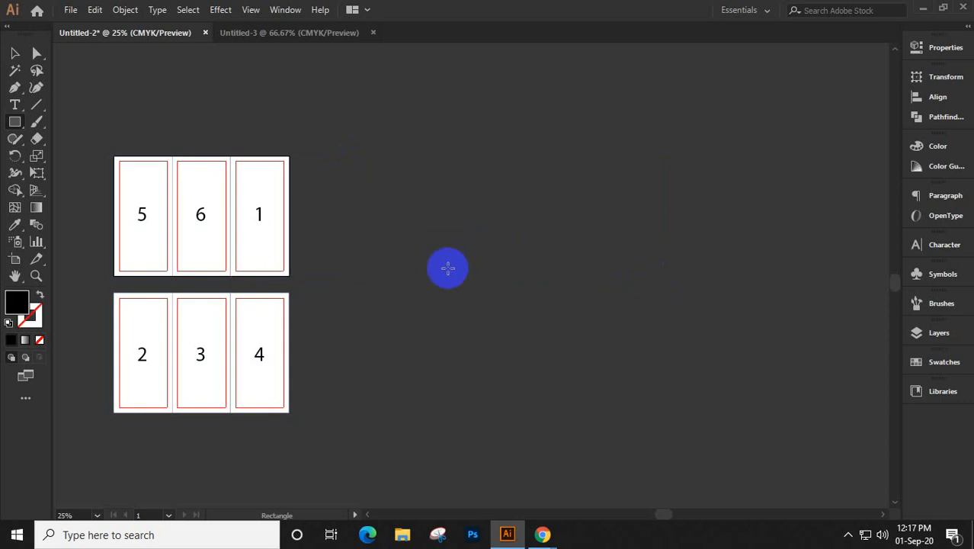
Draw a rectangle 12 in wide and 4 in high in the empty area beside the two numbered layouts
click(489, 278)
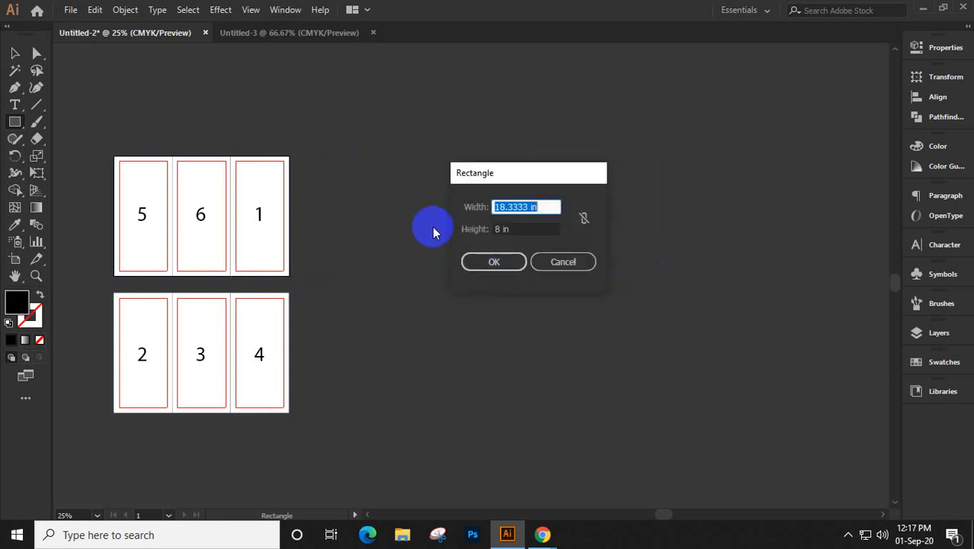
click(562, 262)
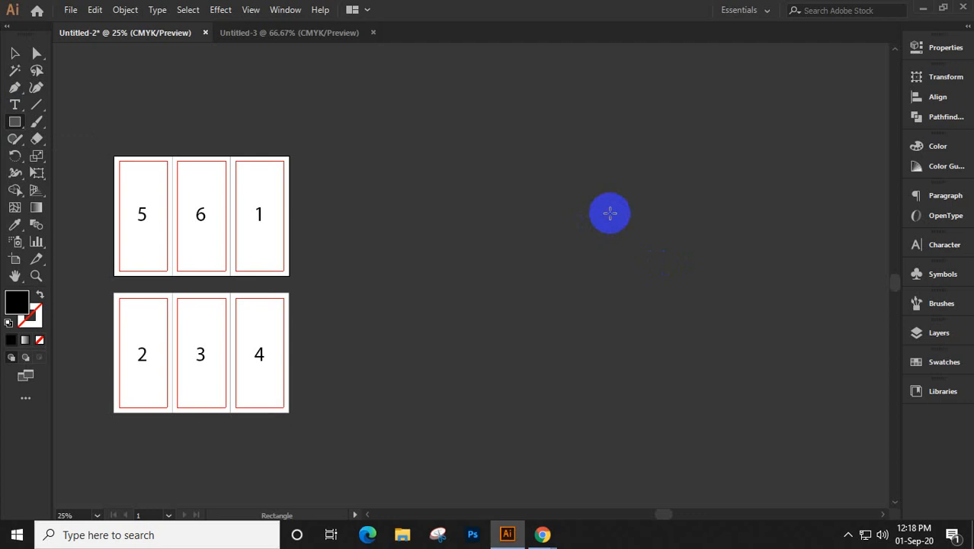
click(609, 213)
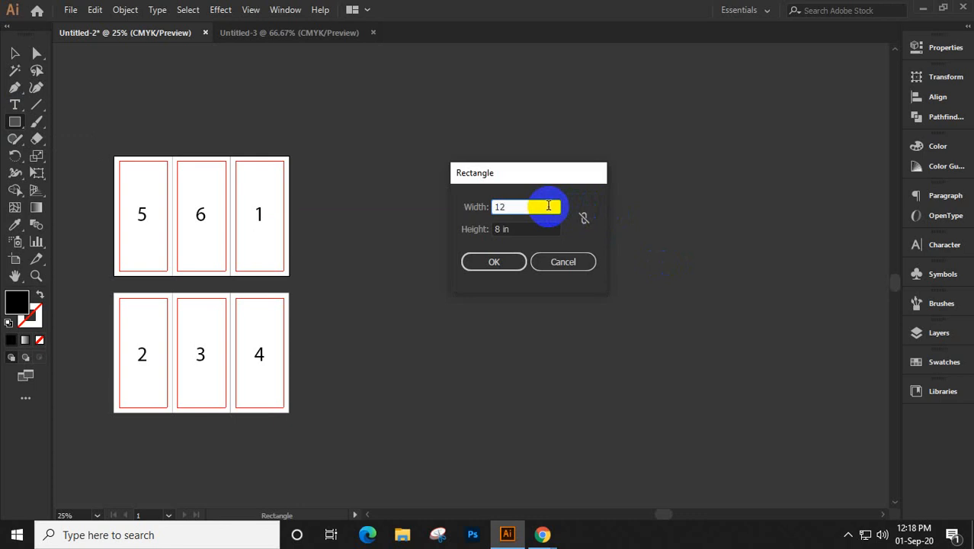
click(503, 229)
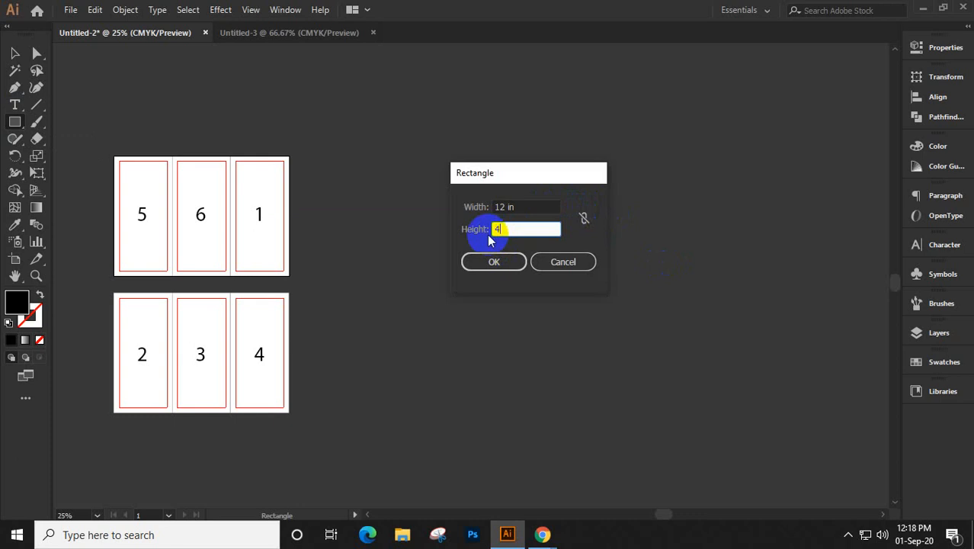
key(Return)
click(16, 52)
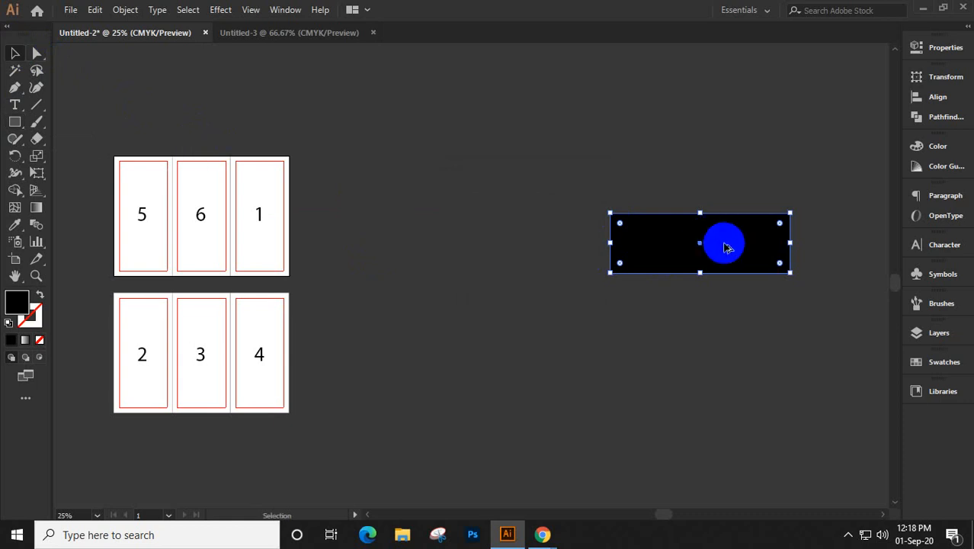
Fill the new 12 x 4 in rectangle with the white swatch
scroll(724, 244, up, 1)
drag(726, 255, 581, 279)
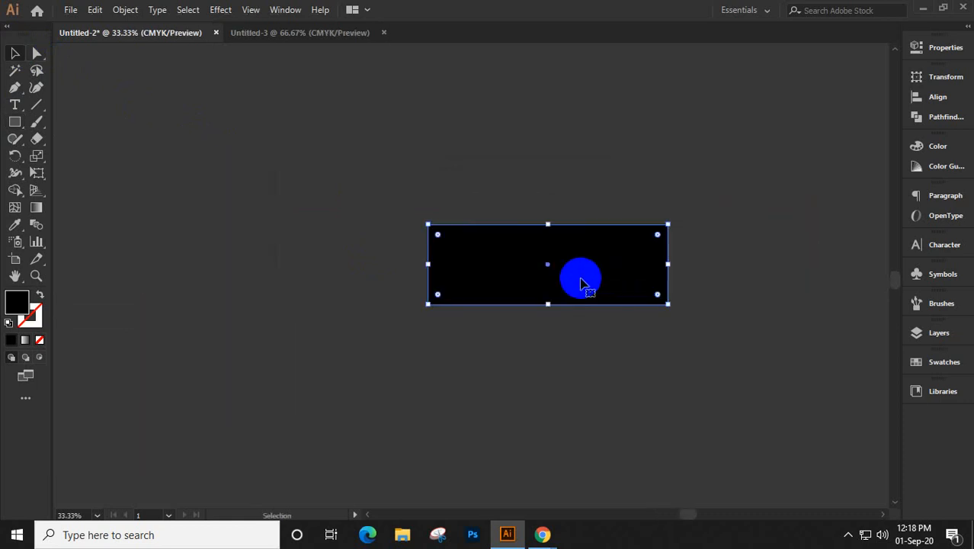
key(space)
click(554, 257)
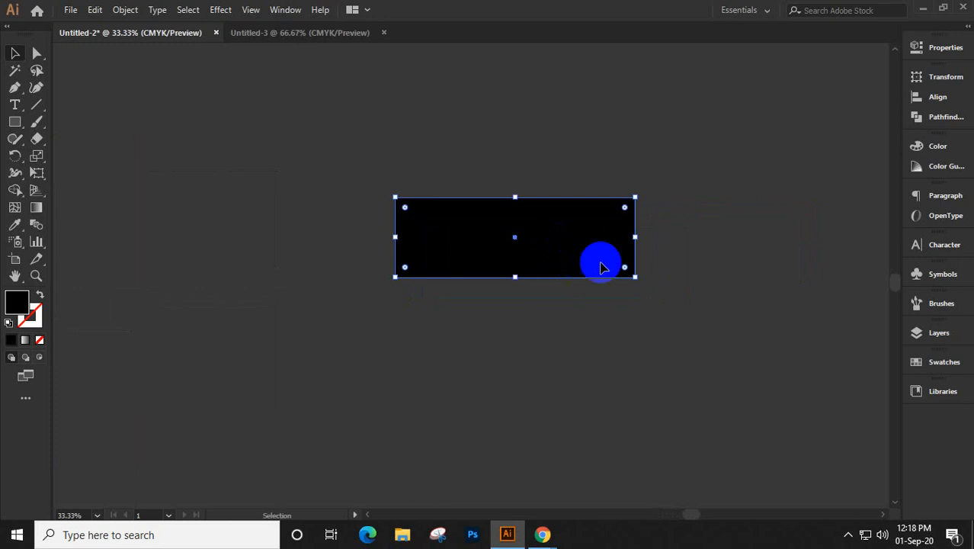
click(928, 258)
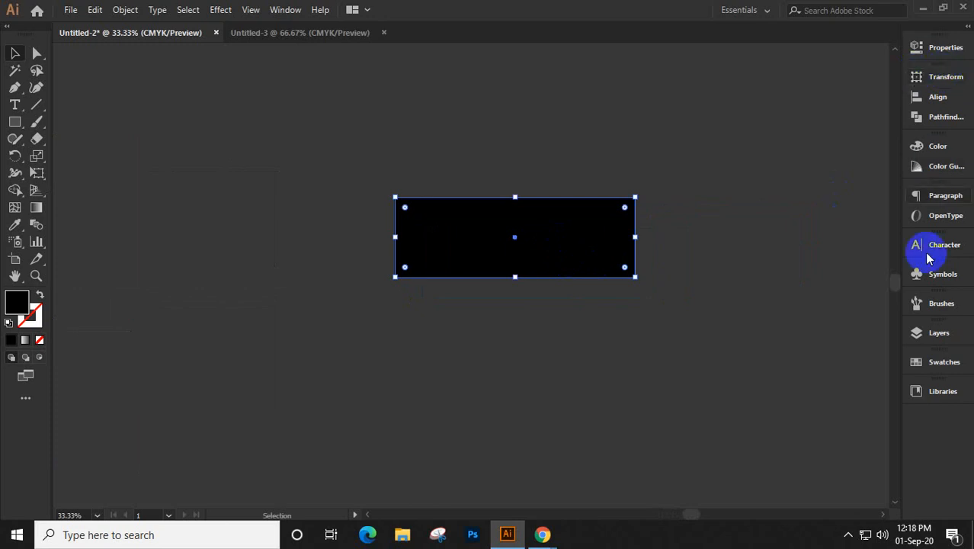
click(934, 363)
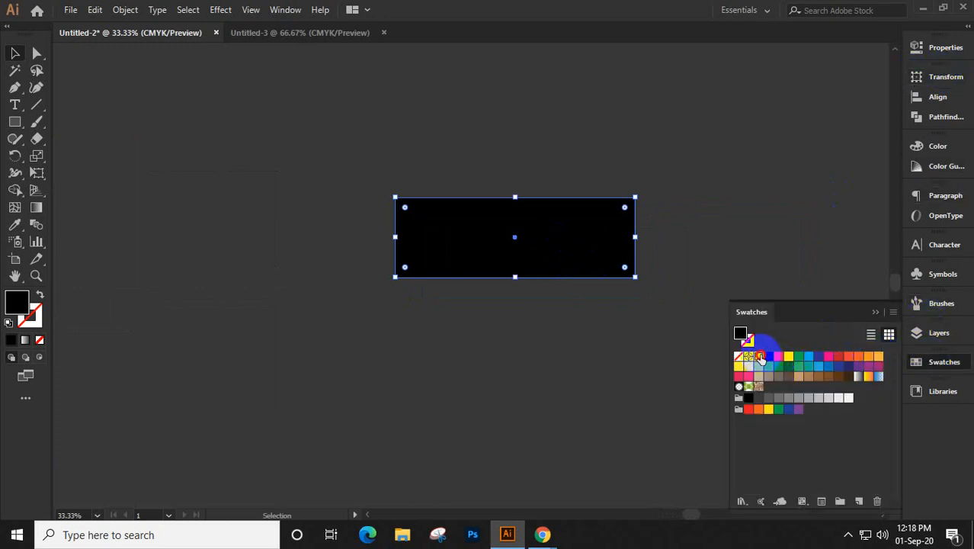
click(758, 356)
click(874, 317)
scroll(629, 244, up, 2)
drag(484, 228, 571, 257)
click(524, 221)
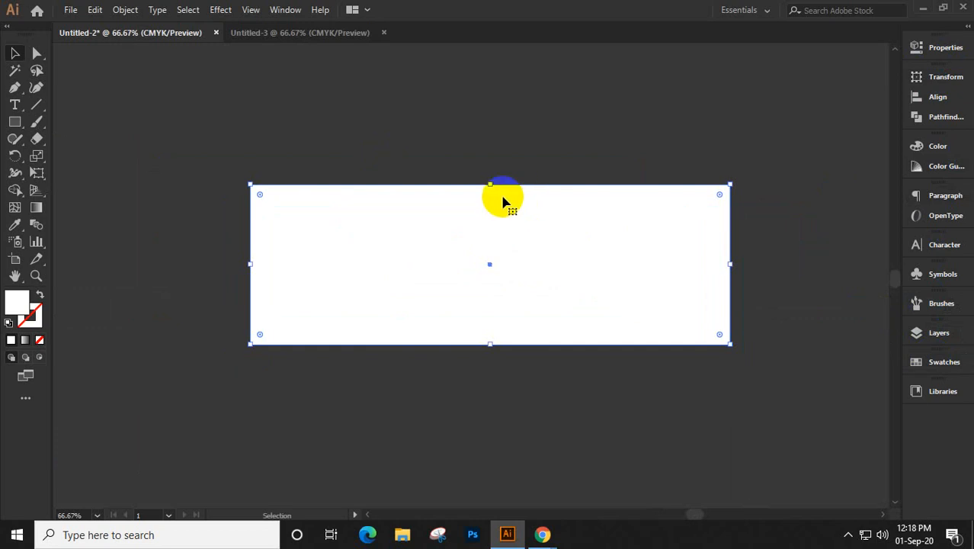
click(122, 10)
click(397, 122)
click(126, 10)
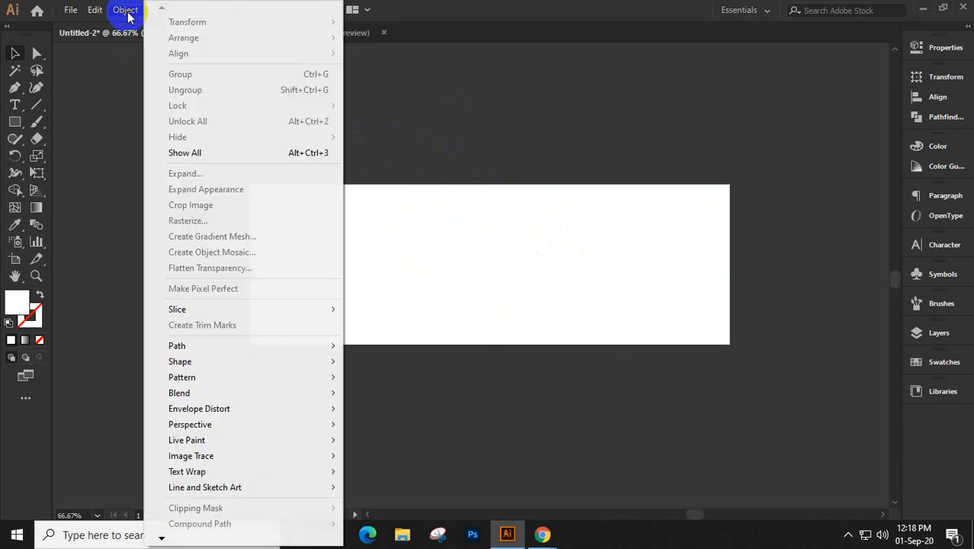
mouse_move(212, 352)
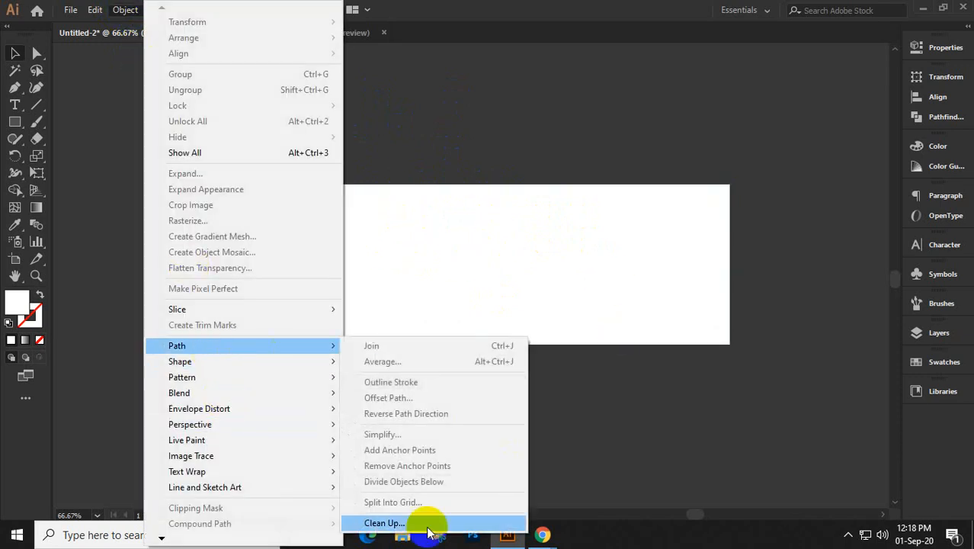
click(533, 292)
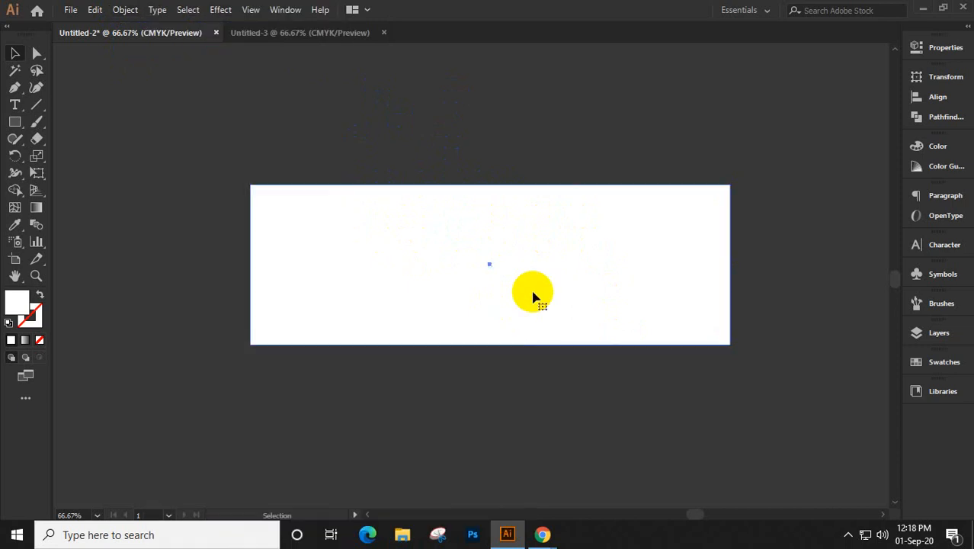
Split the white rectangle into a grid of 3 columns
click(368, 243)
click(125, 11)
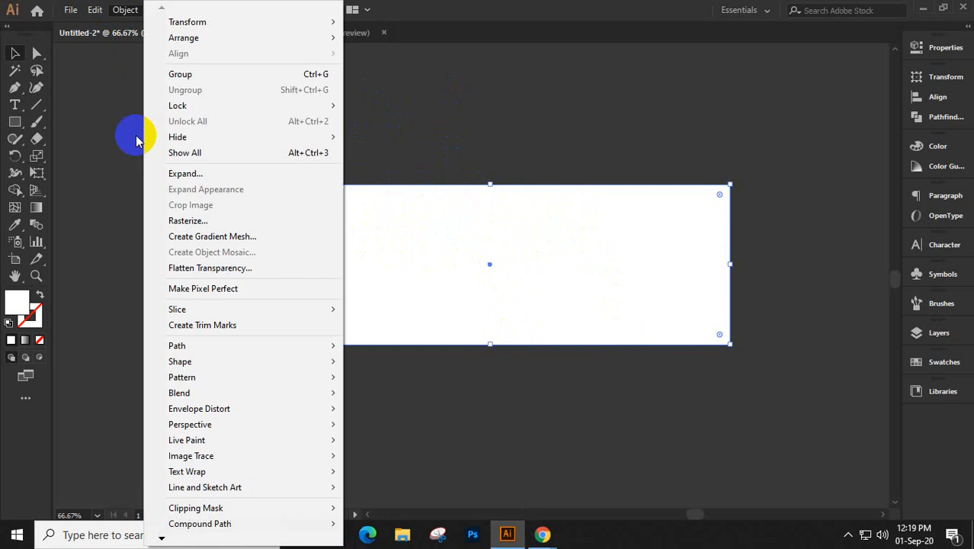
mouse_move(209, 345)
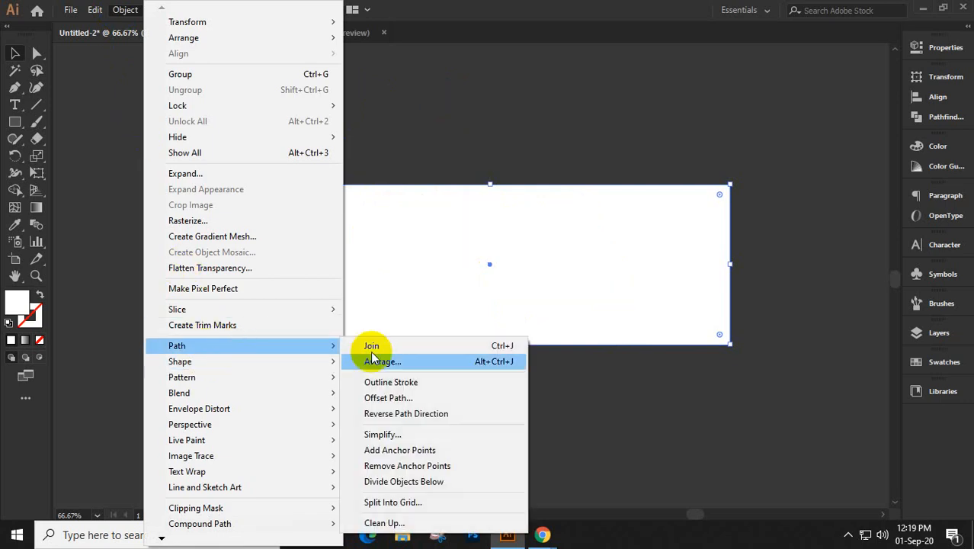
click(407, 502)
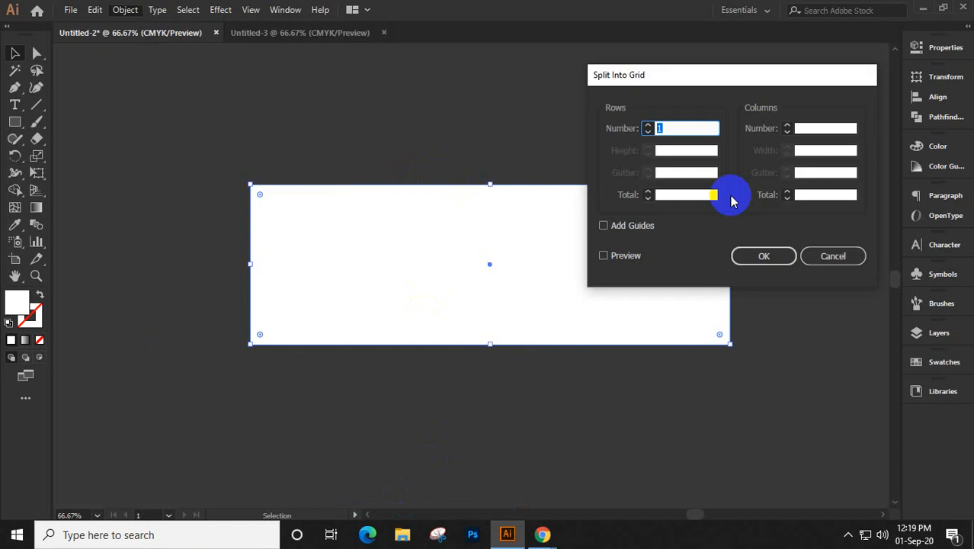
click(794, 131)
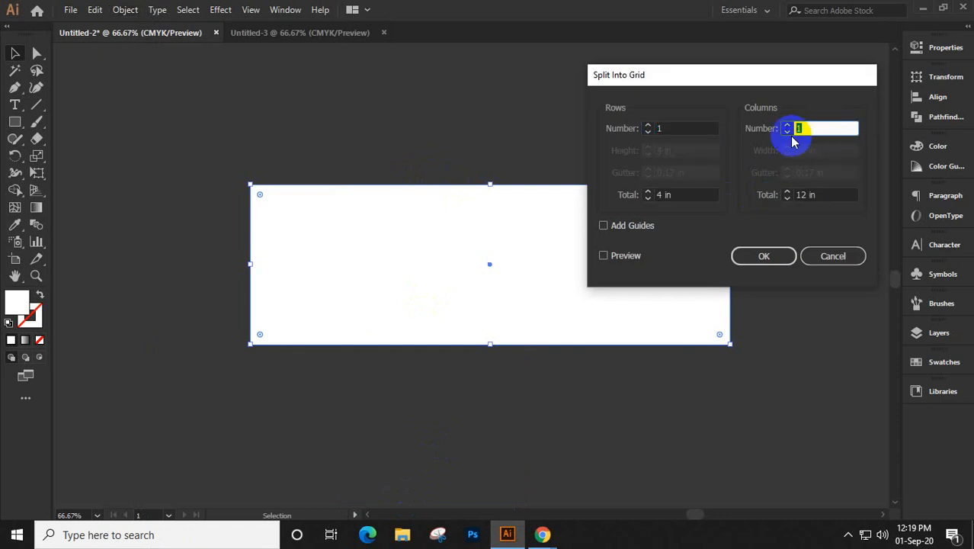
text(3)
key(Return)
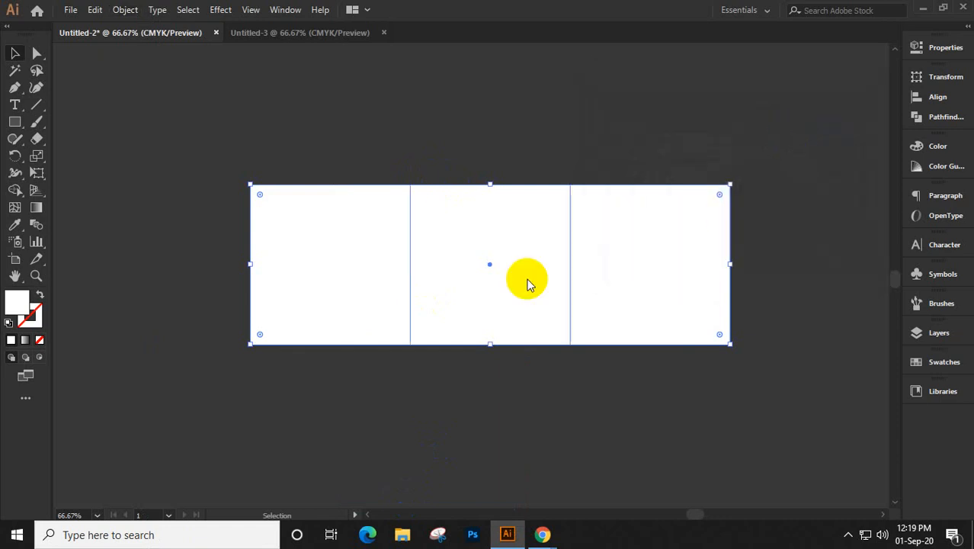
Move the middle panel down over the third one, and undo the move
click(126, 12)
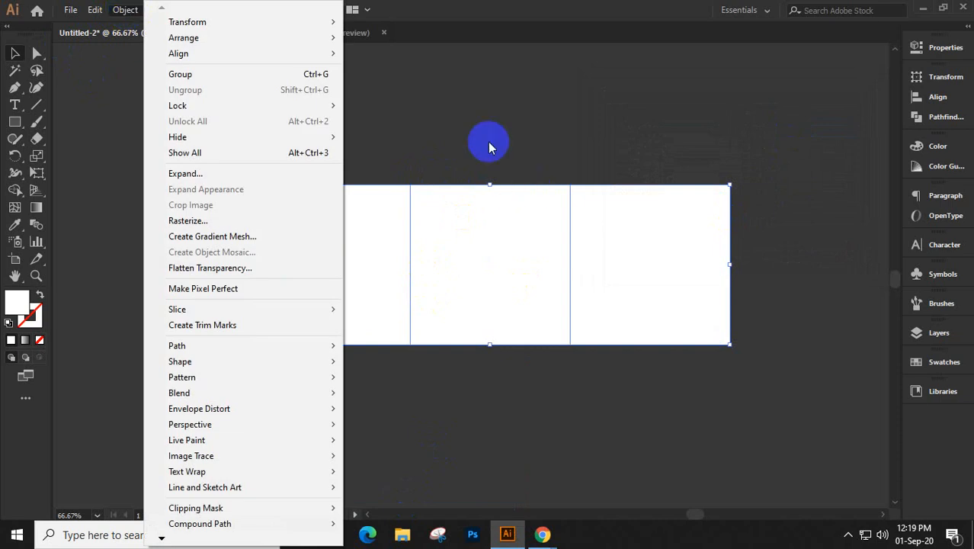
click(489, 146)
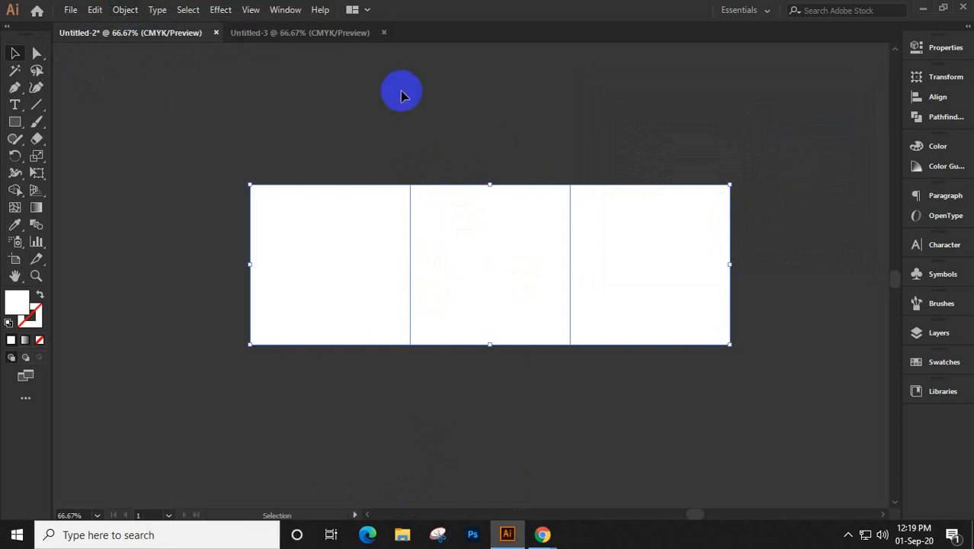
click(601, 160)
click(377, 238)
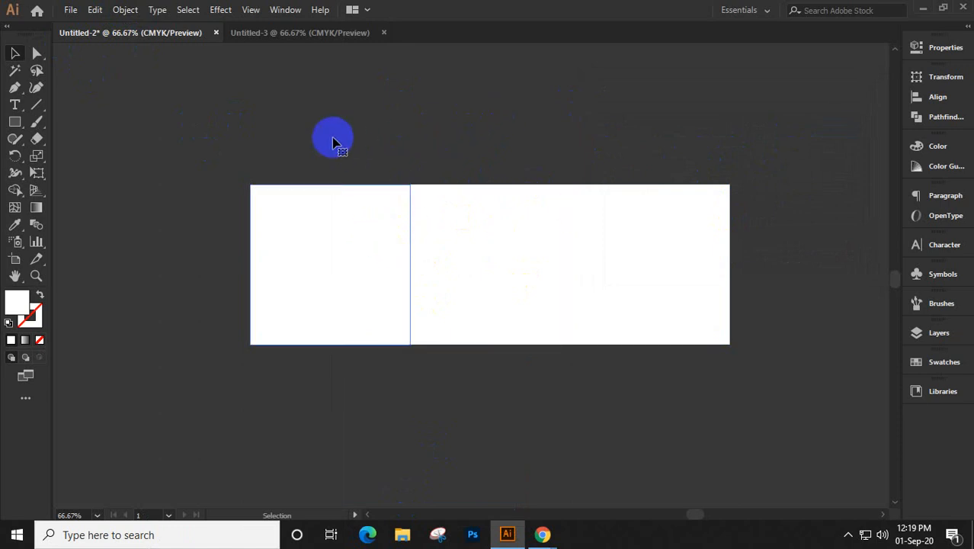
drag(546, 255, 673, 303)
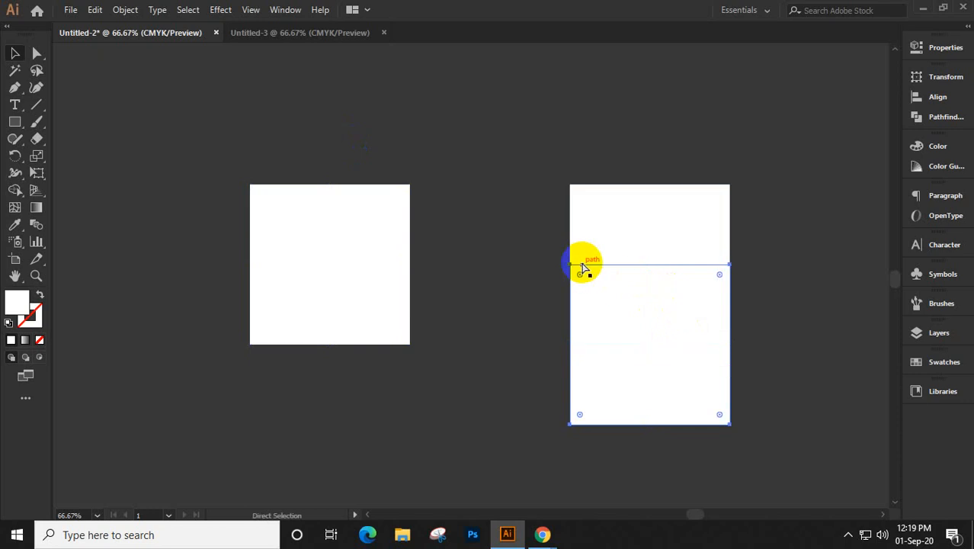
key(ctrl+z)
Select all three square panels together and give them a 0.25 pt stroke
key(v)
drag(261, 113, 726, 382)
click(946, 49)
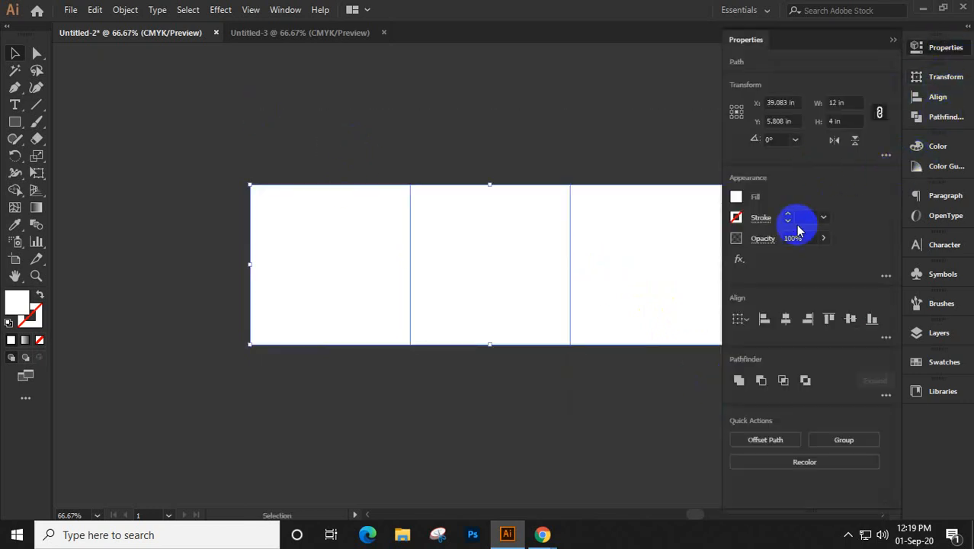
click(823, 218)
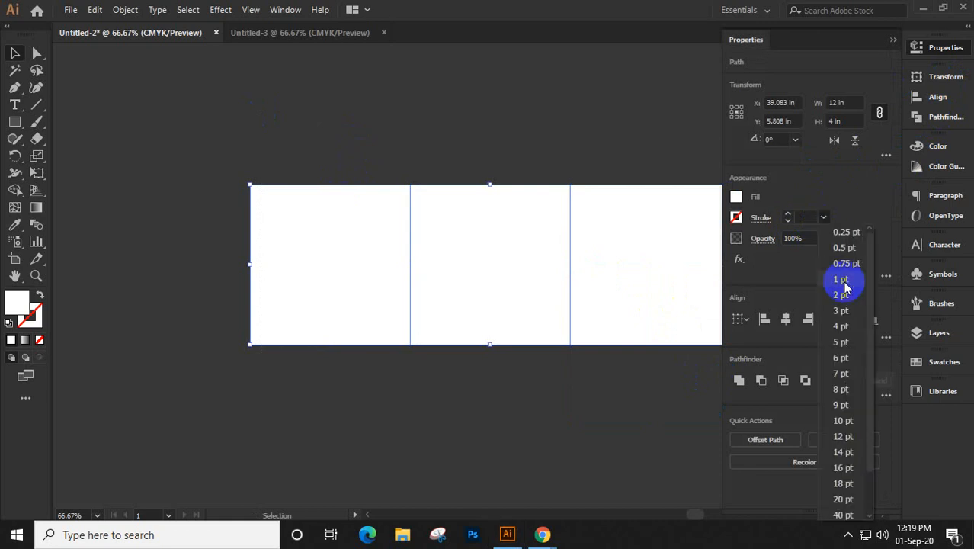
click(844, 233)
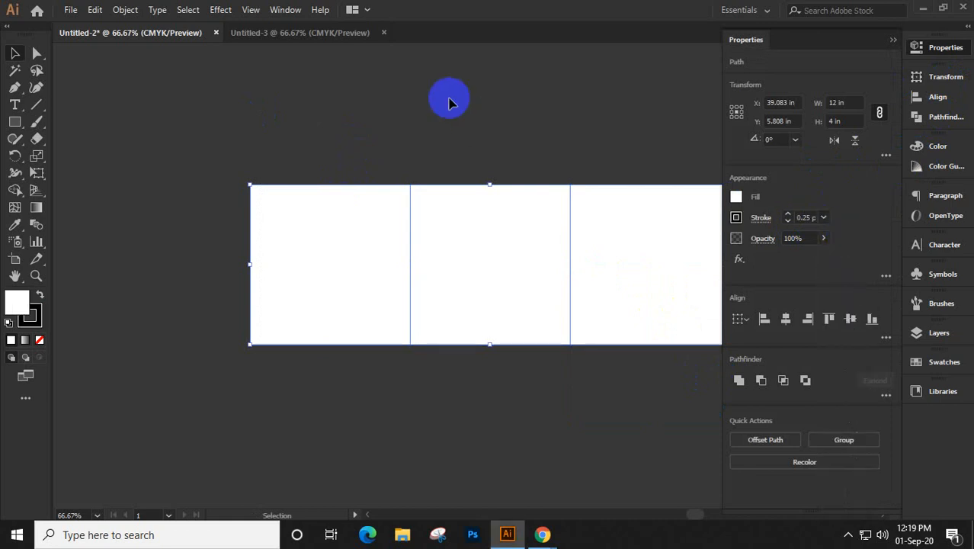
click(893, 39)
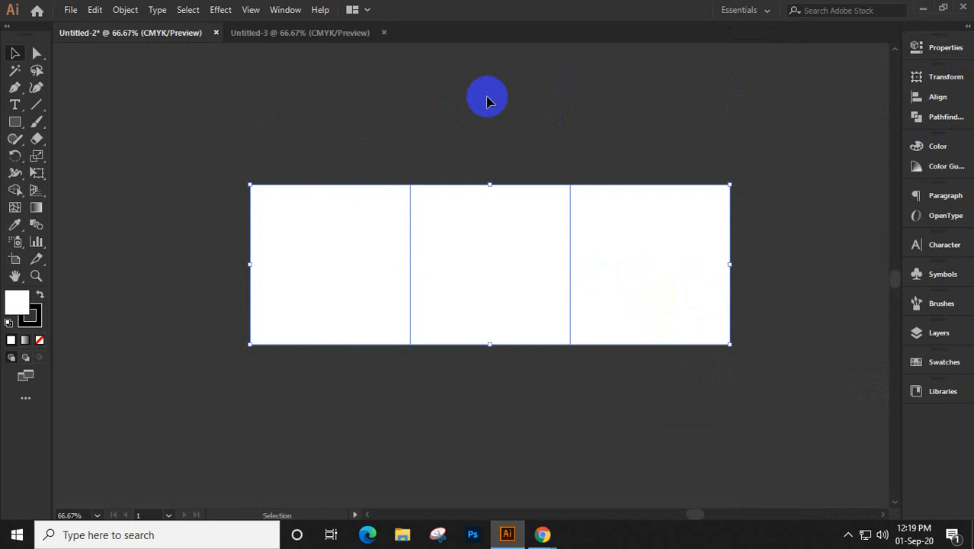
click(467, 117)
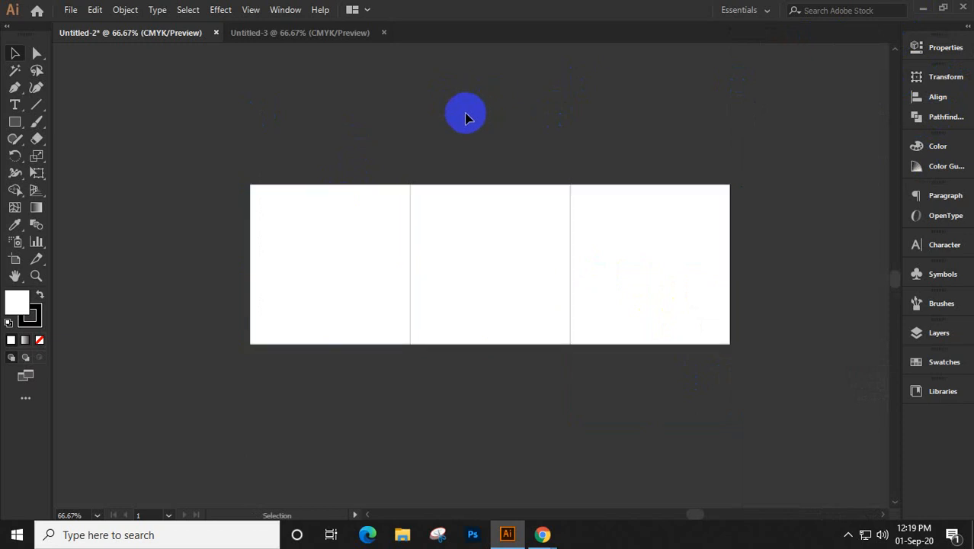
Round both outer corners of the first panel fully so its outer edge becomes a half circle
click(326, 277)
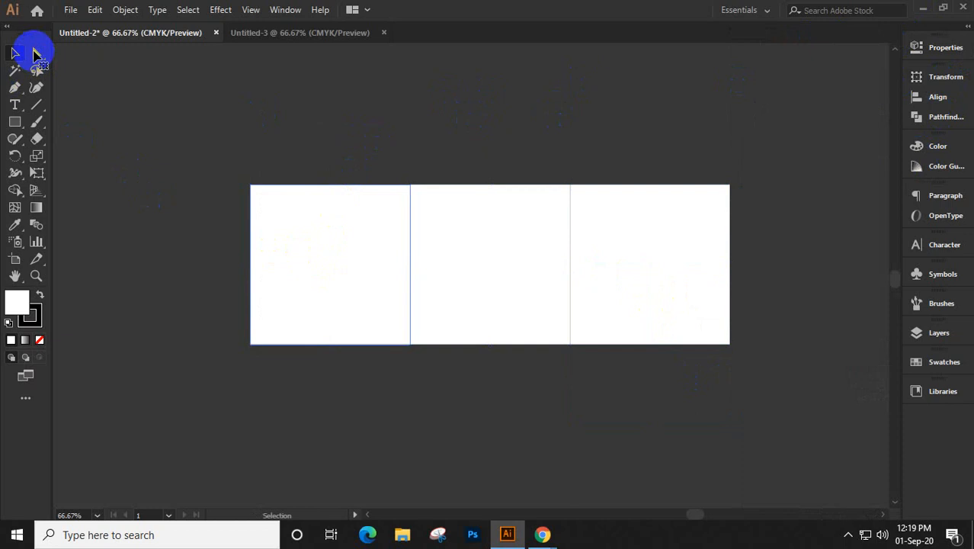
click(367, 234)
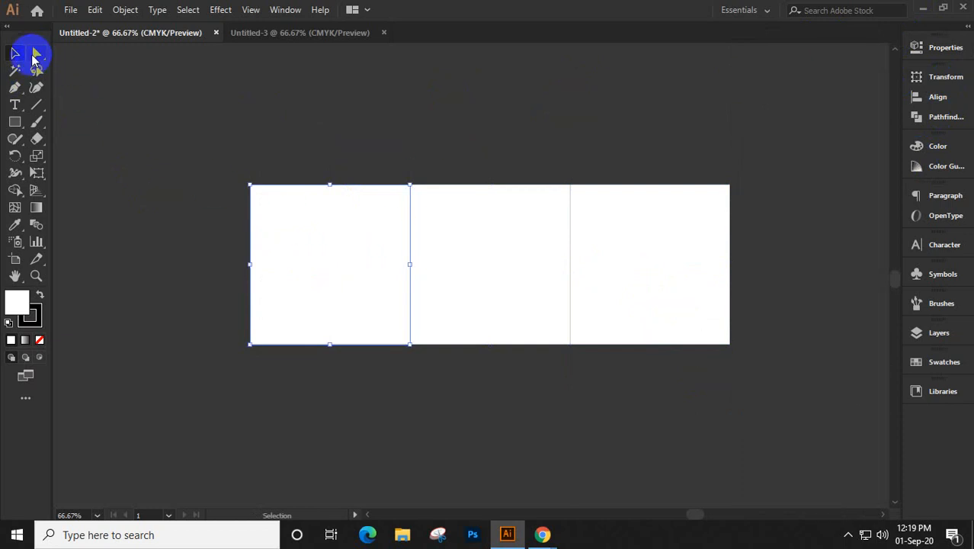
scroll(297, 241, up, 2)
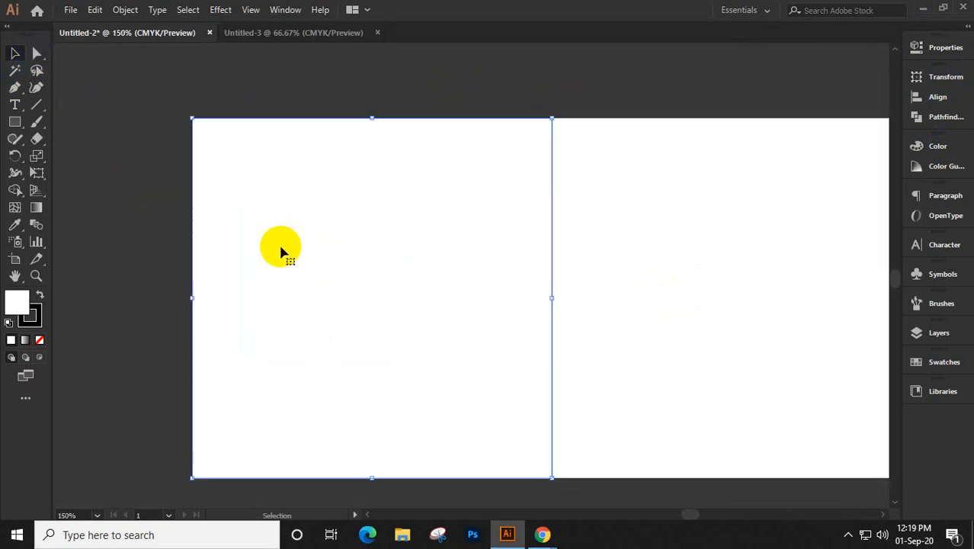
click(37, 53)
click(203, 130)
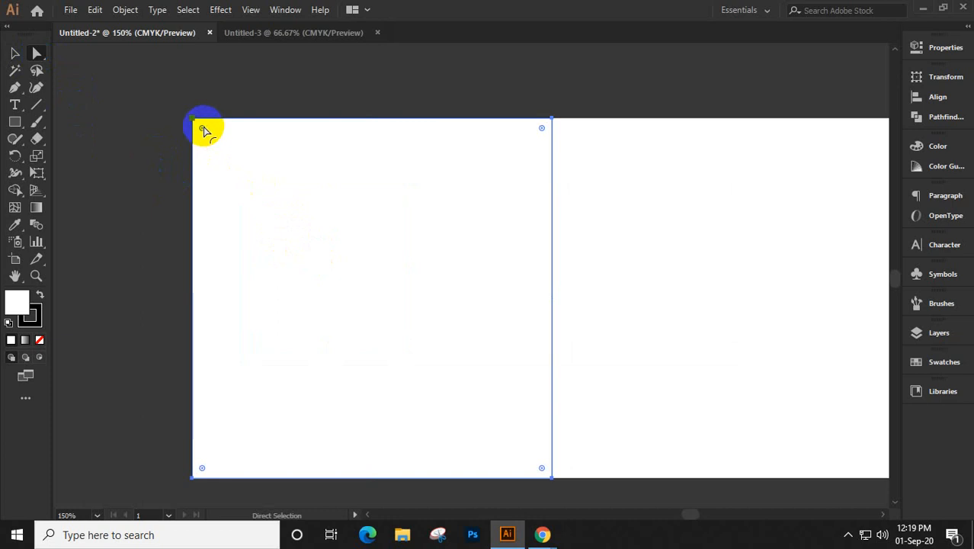
click(212, 474)
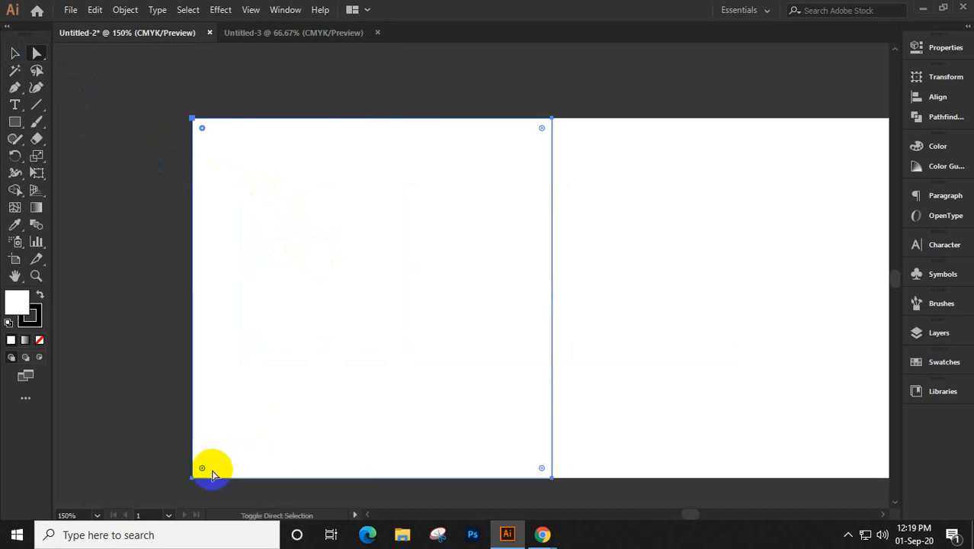
drag(202, 468, 512, 403)
Round both outer corners of the third panel fully so its outer edge mirrors the first panel's half circle
scroll(525, 404, down, 3)
drag(652, 391, 471, 341)
click(543, 326)
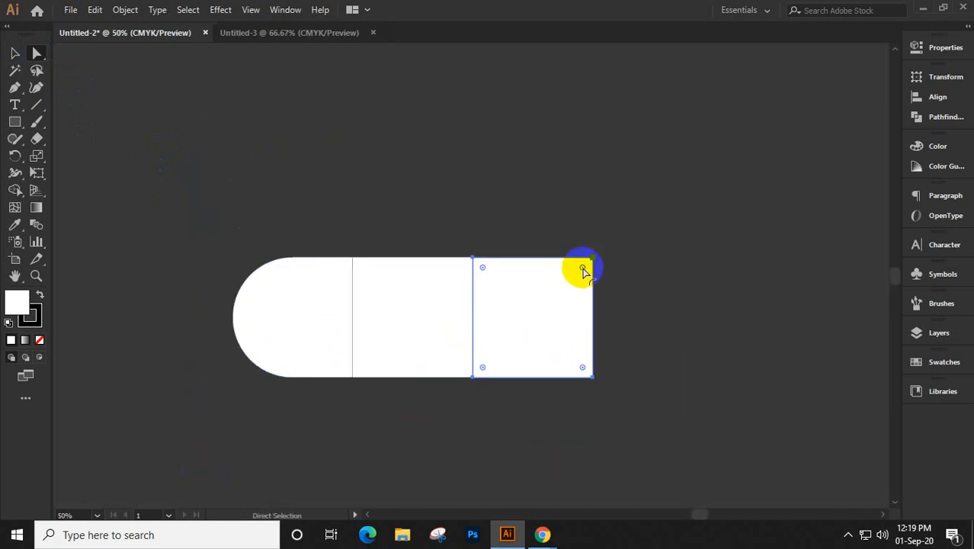
click(583, 268)
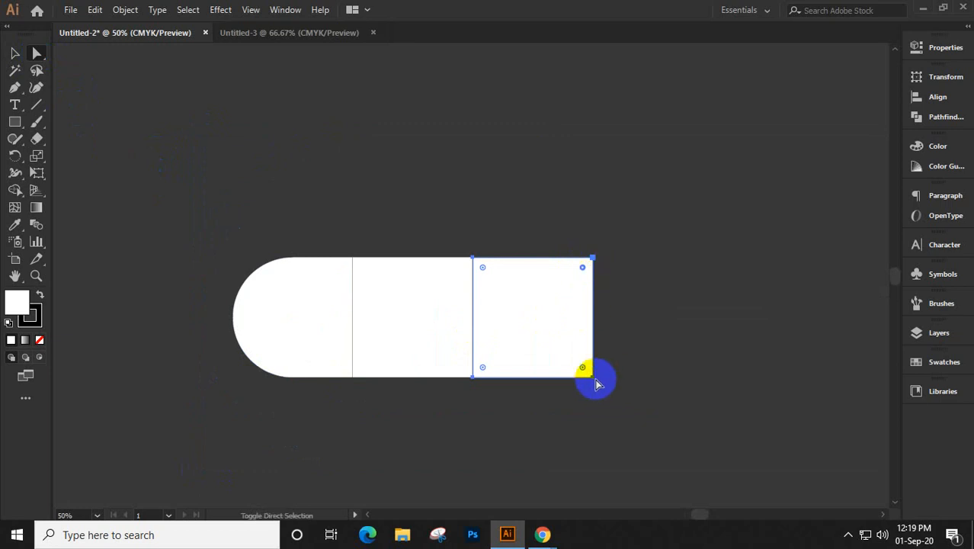
drag(580, 366, 428, 333)
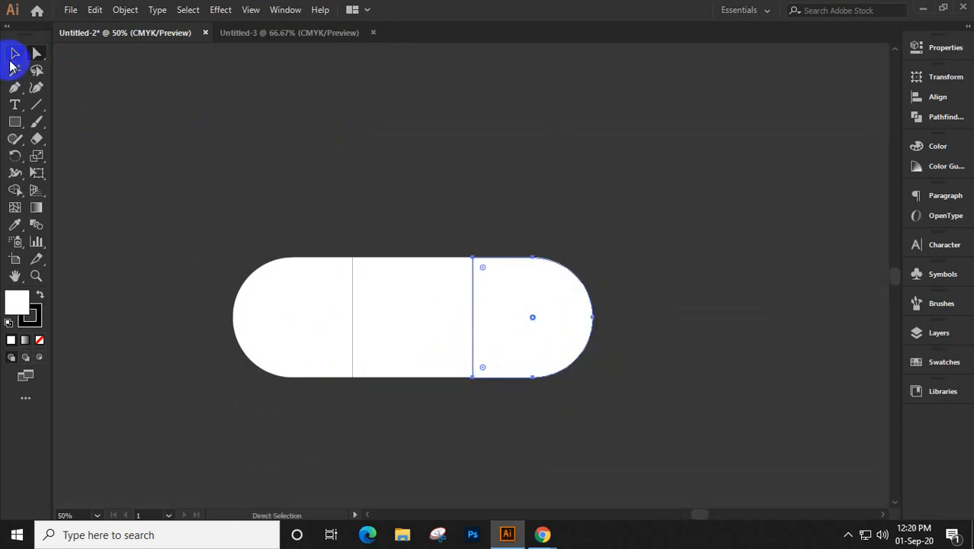
Offset the outlines of all three rounded-end panels by -0.25 in with miter joins
click(10, 55)
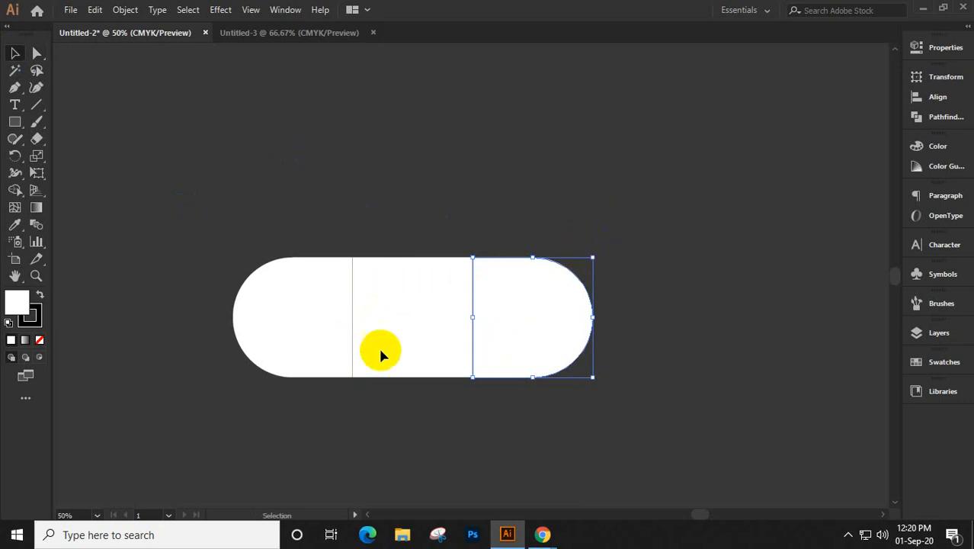
click(281, 264)
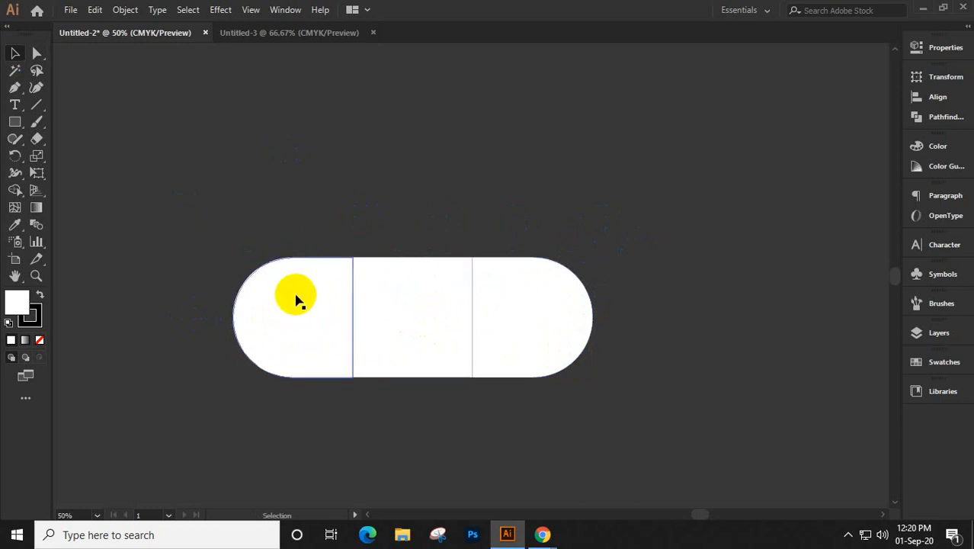
drag(251, 220, 566, 395)
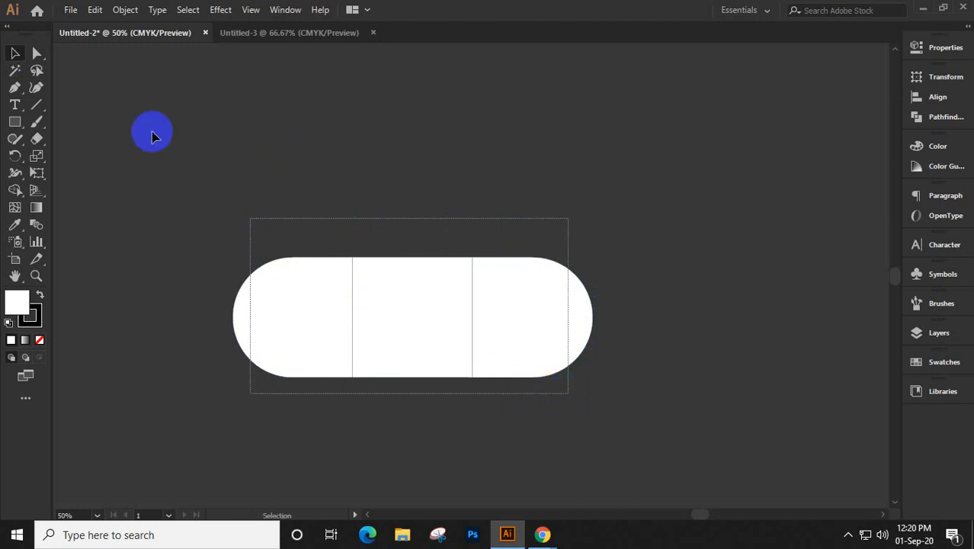
click(122, 10)
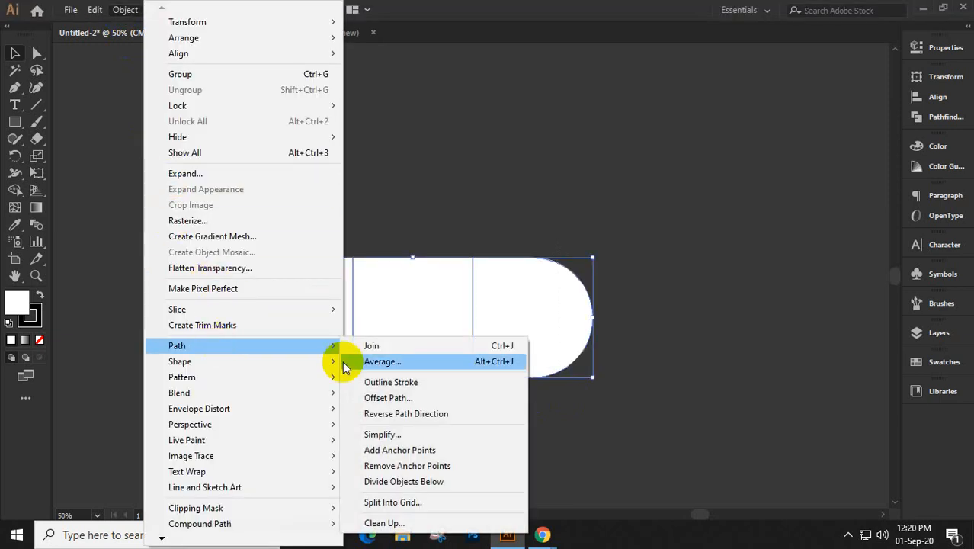
click(596, 278)
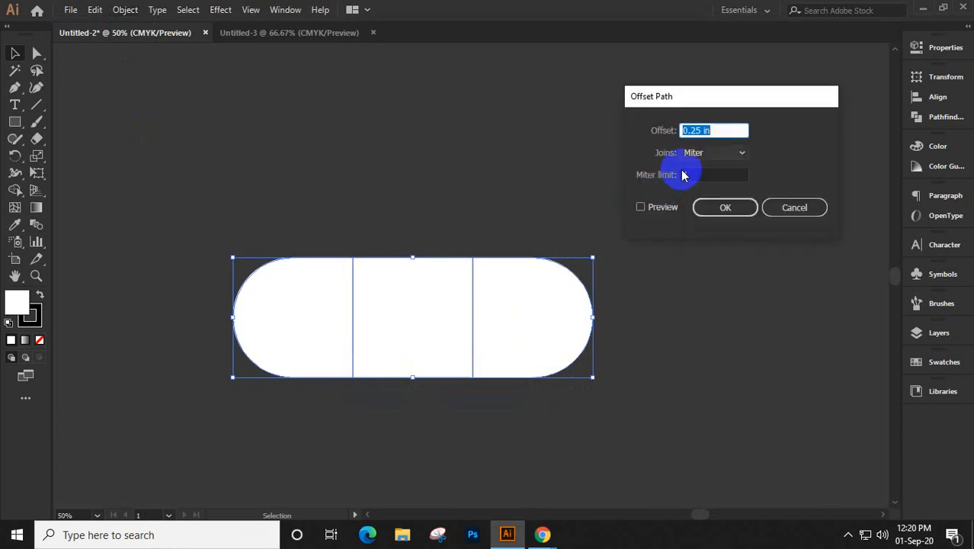
click(666, 207)
double_click(684, 130)
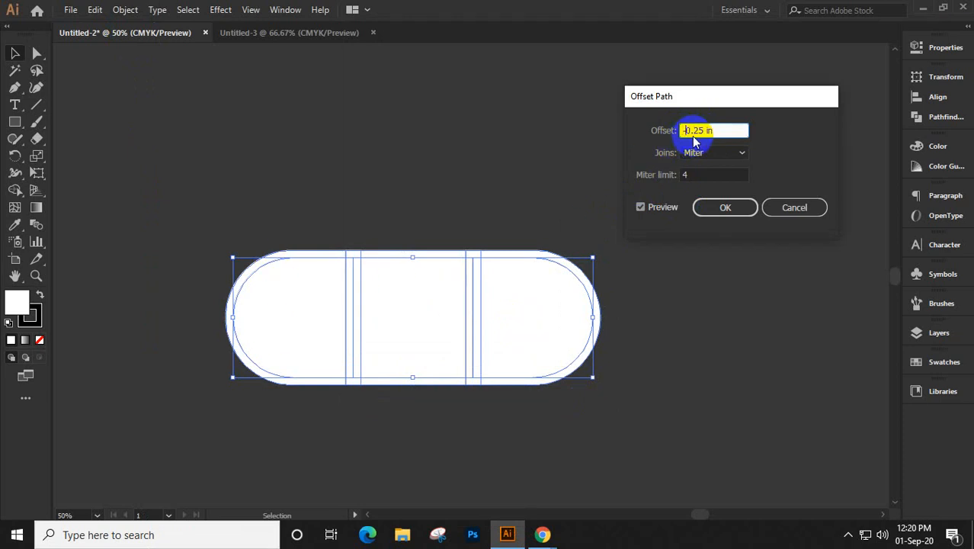
click(658, 208)
click(660, 210)
click(660, 209)
click(660, 209)
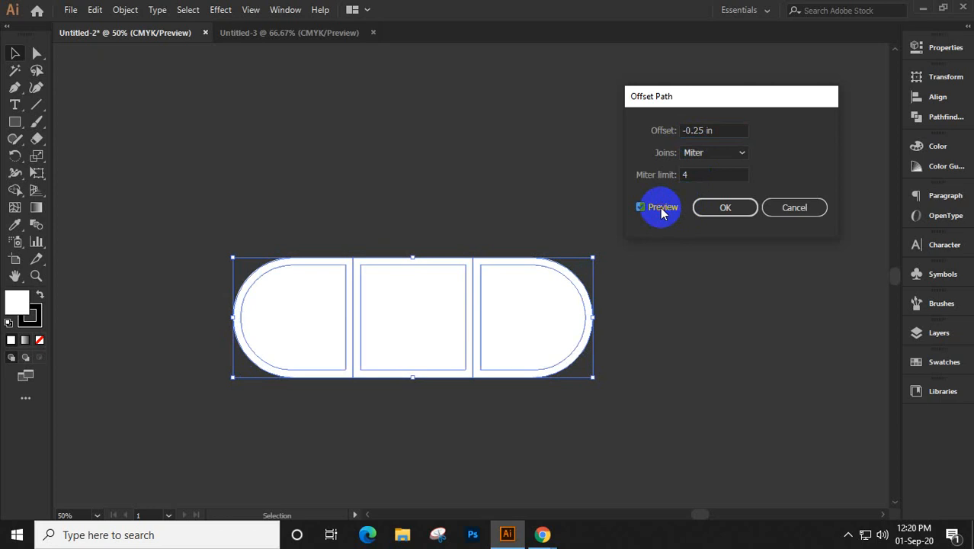
click(723, 208)
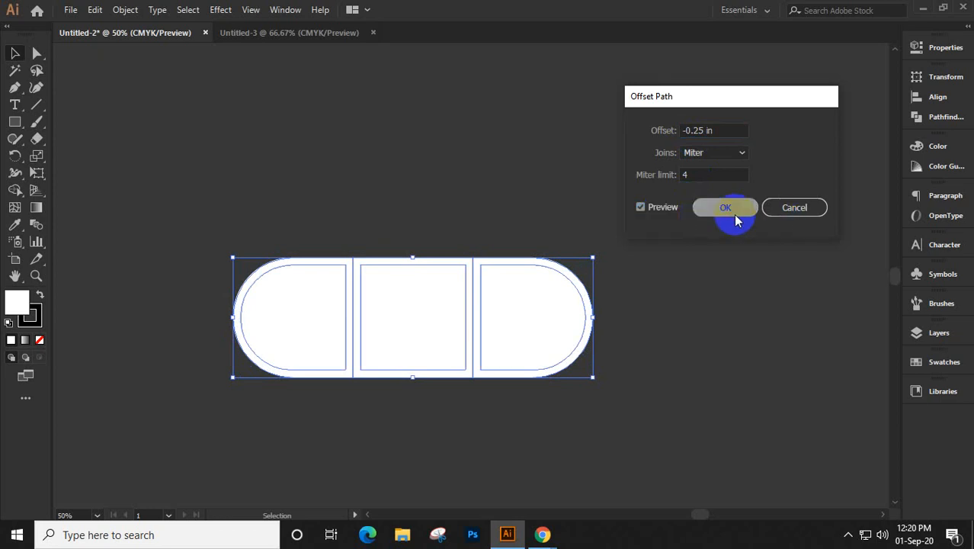
Convert the three inset outlines to guides and duplicate the whole three-panel layout, guides included, directly below the original
key(a)
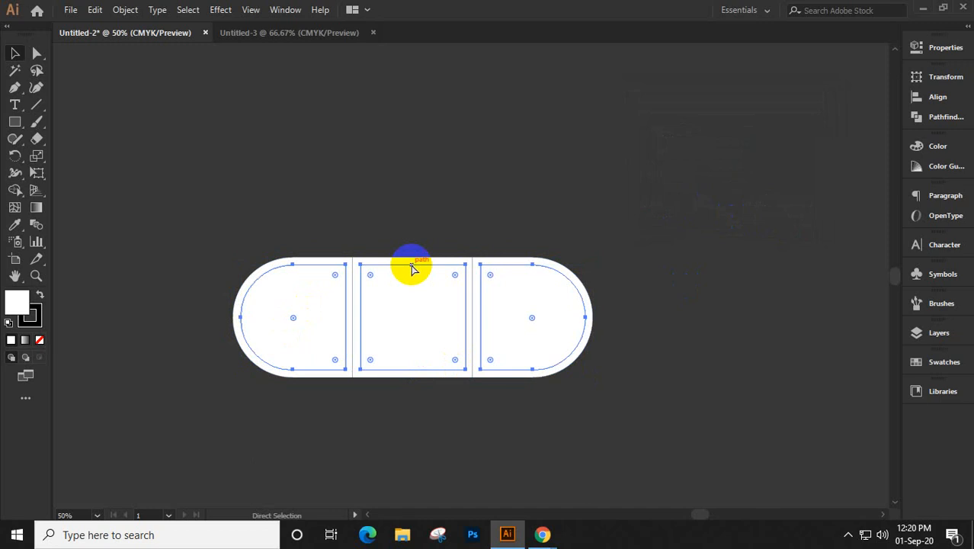
key(ctrl+5)
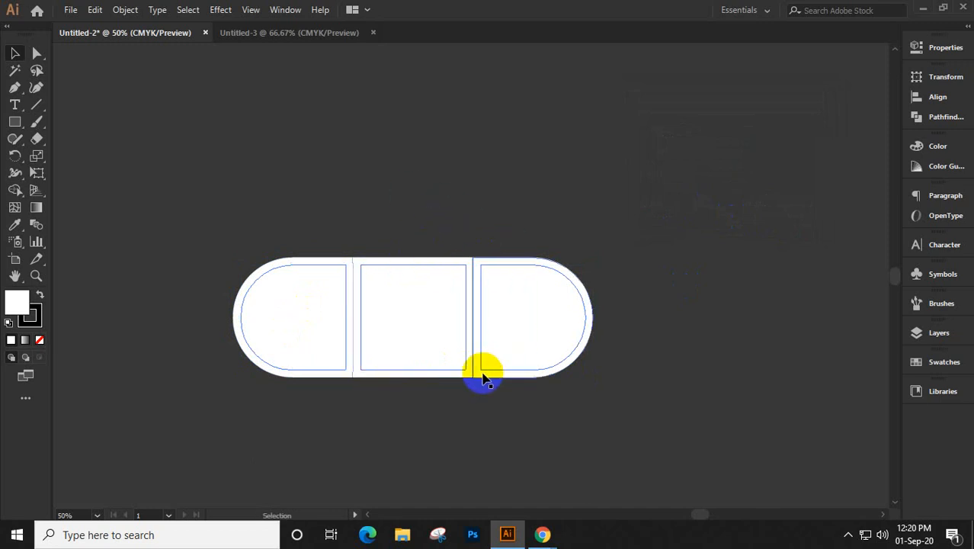
drag(253, 231, 607, 418)
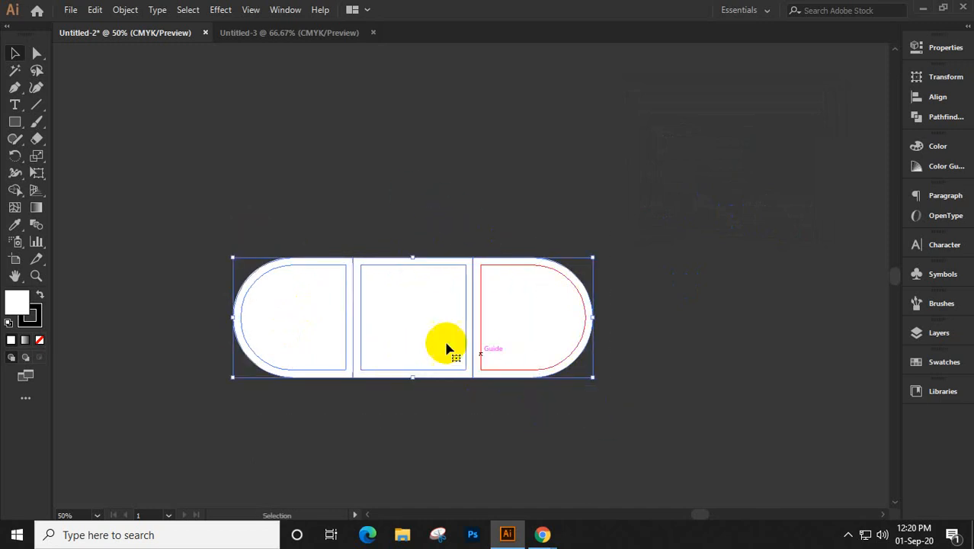
drag(430, 305, 420, 439)
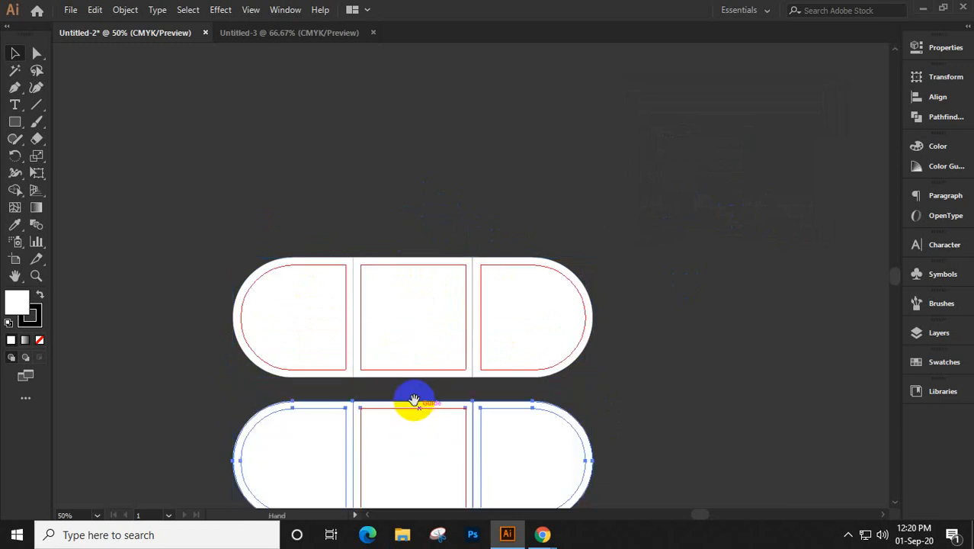
drag(413, 402, 423, 300)
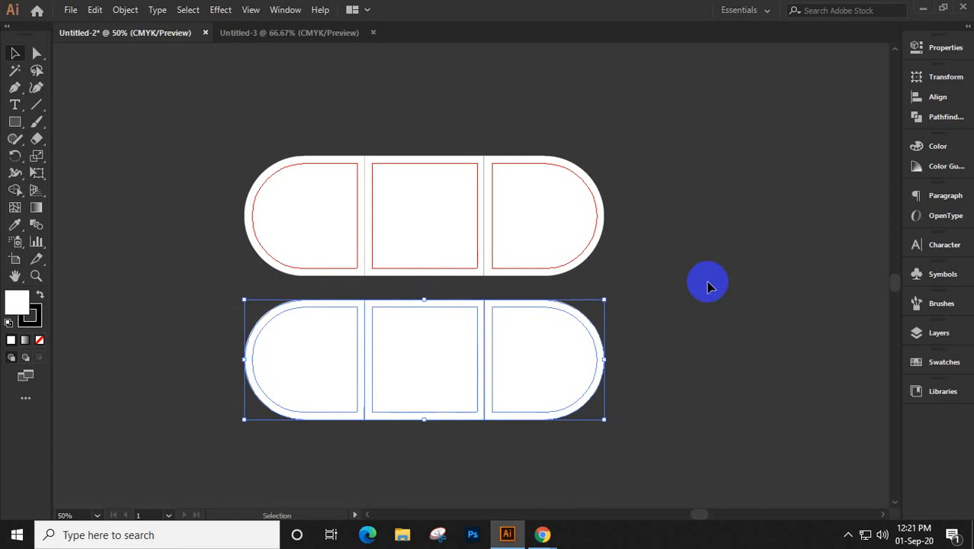
click(661, 289)
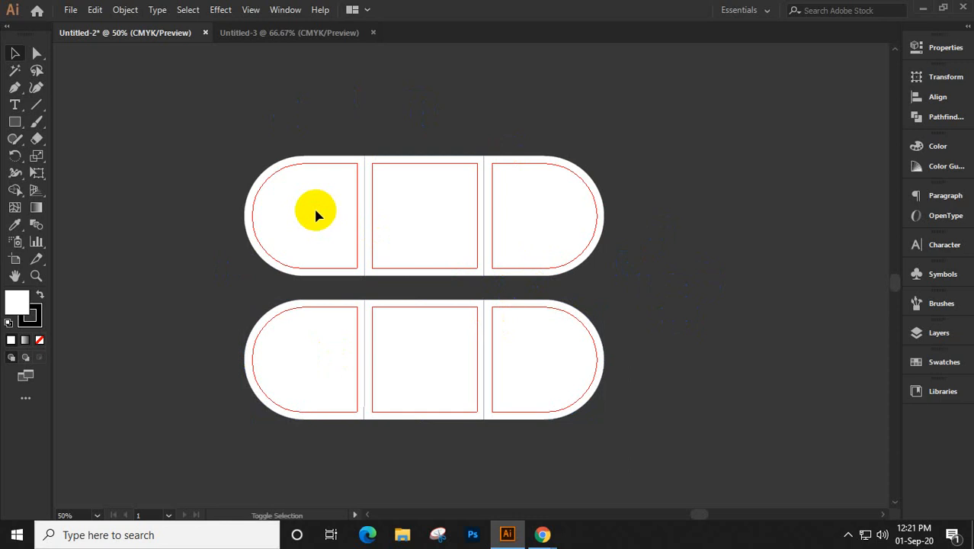
Select the inset guides of the panels in both rounded layouts together and clear the selection
shift+click(432, 215)
shift+click(522, 232)
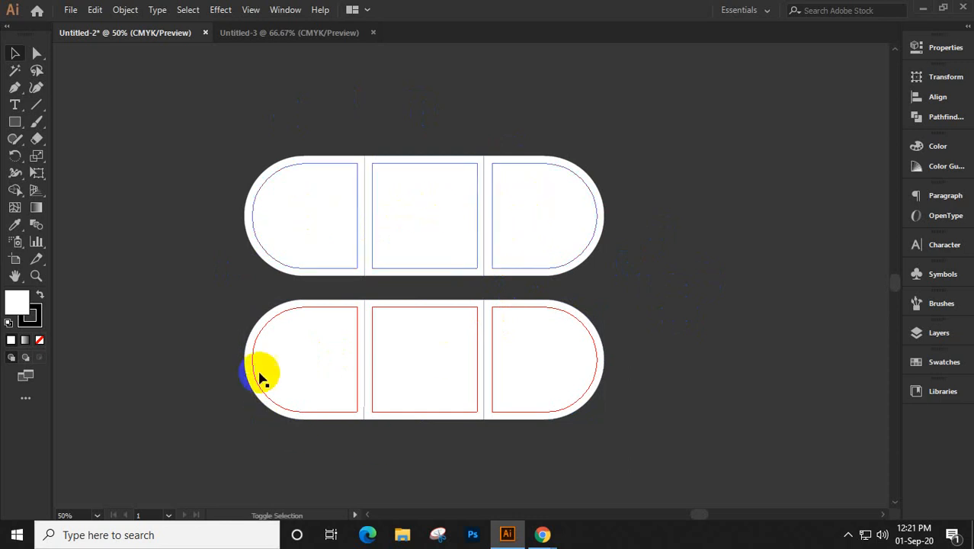
shift+click(432, 350)
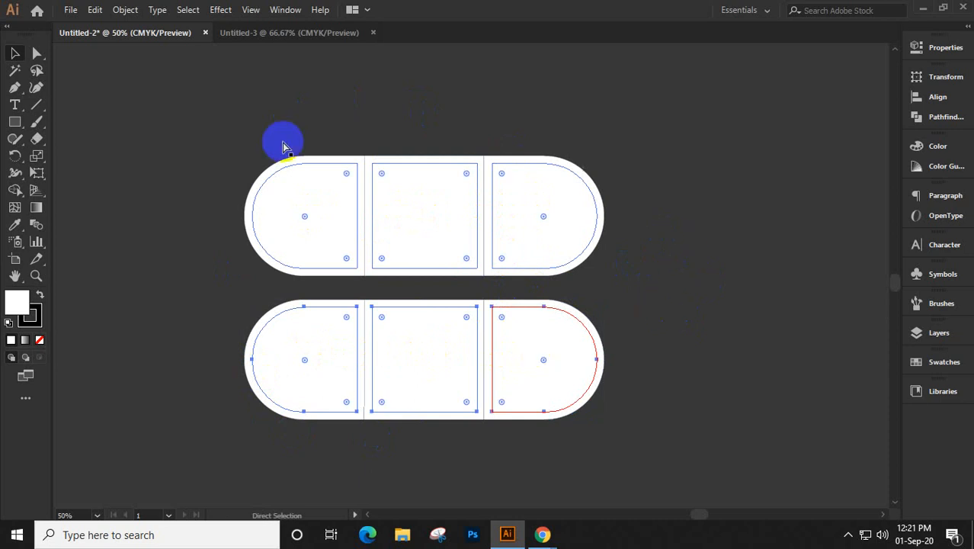
key(ctrl+shift+a)
Switch to Chrome, search Google Images for "round brochure design" and open the preview of the orange and purple circular brochure
mouse_move(542, 536)
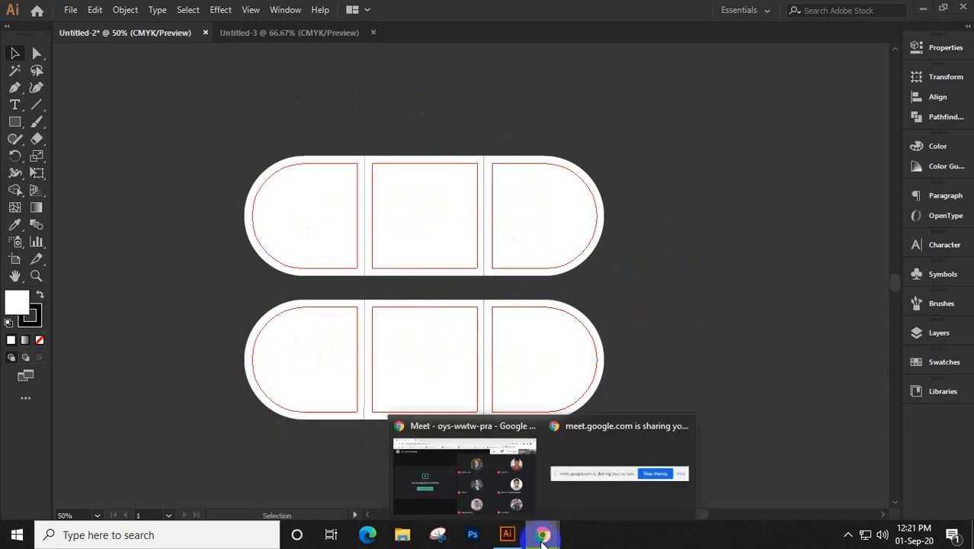
click(537, 493)
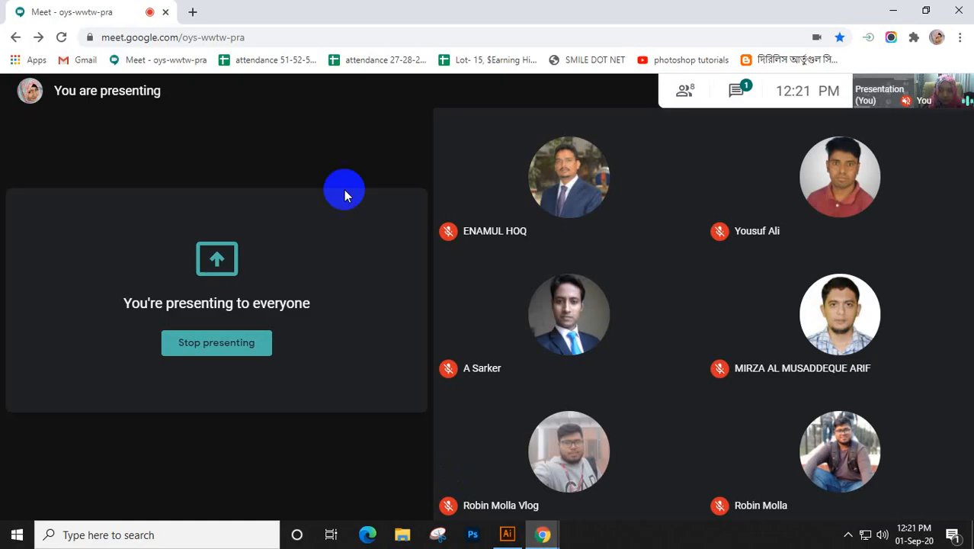
click(193, 13)
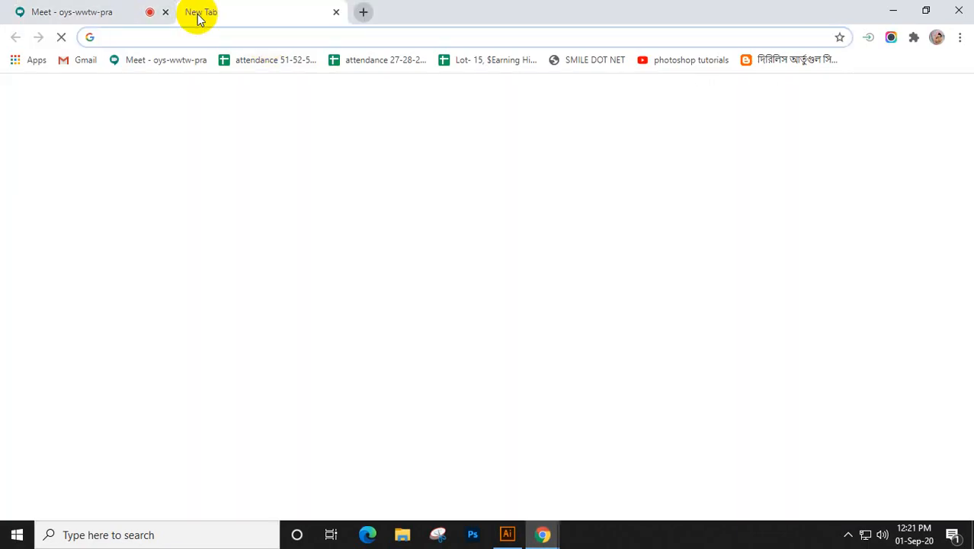
text(r)
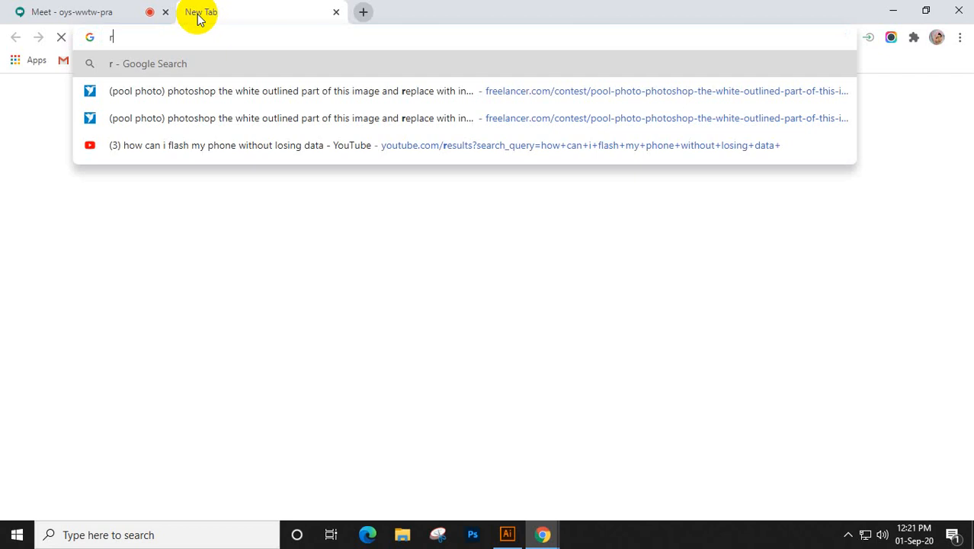
text(ound)
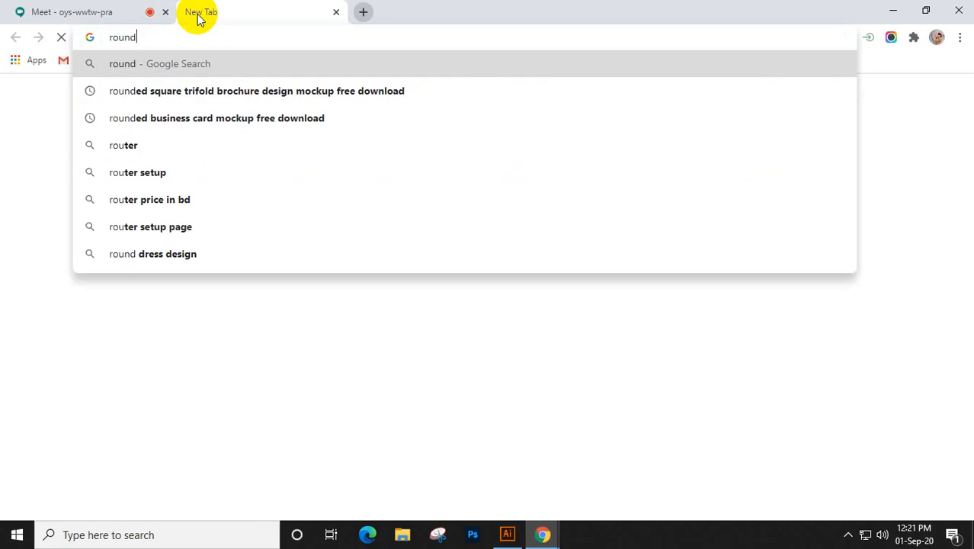
text( broc)
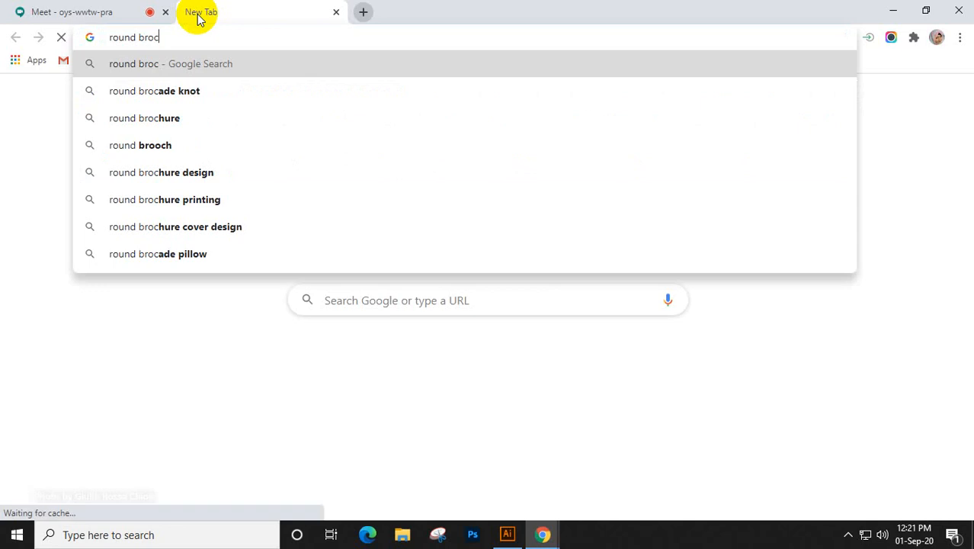
text(hu)
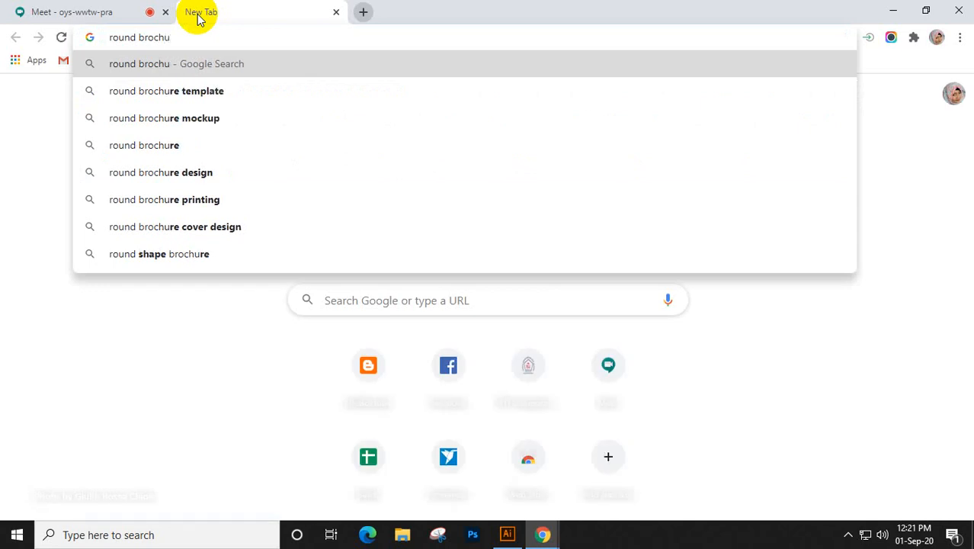
click(147, 172)
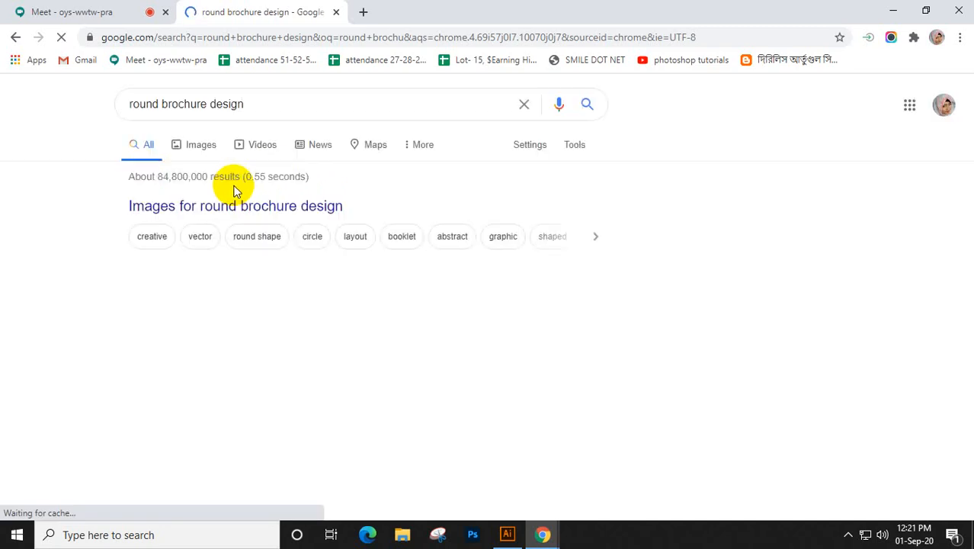
click(200, 152)
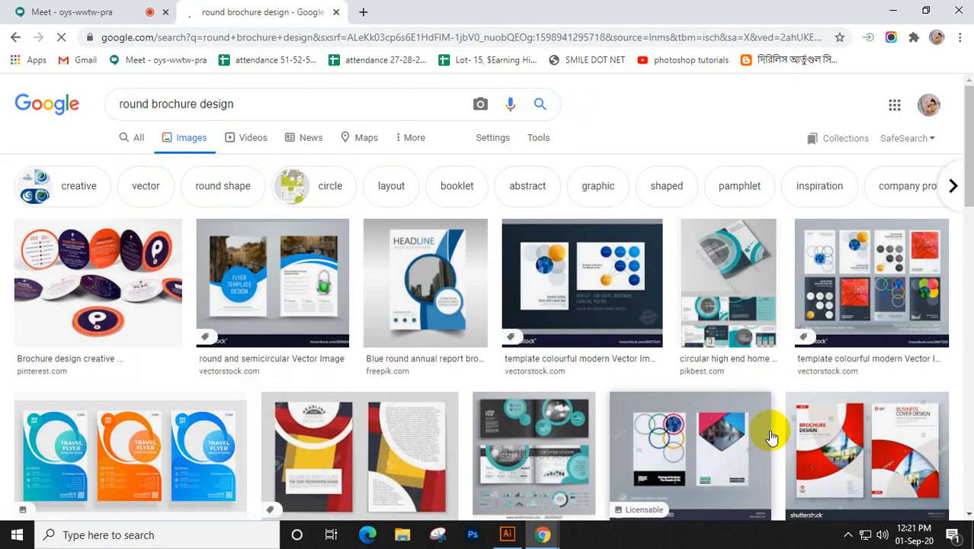
click(90, 285)
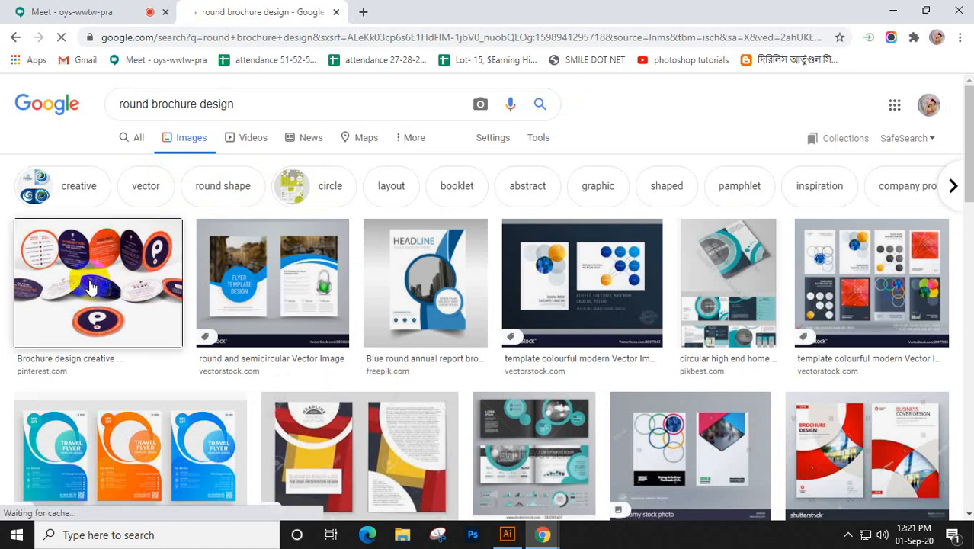
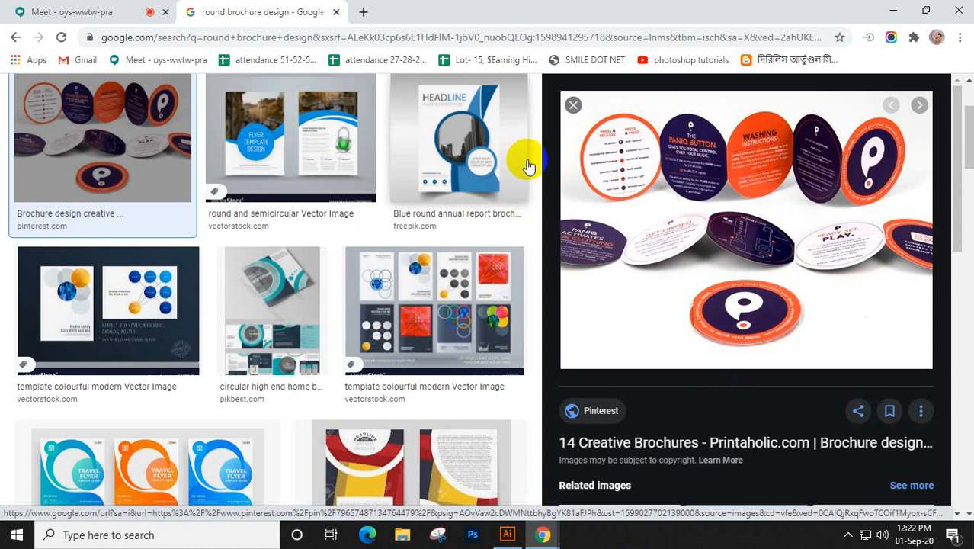
Switch back to Illustrator and close the empty Untitled-3 document
click(507, 534)
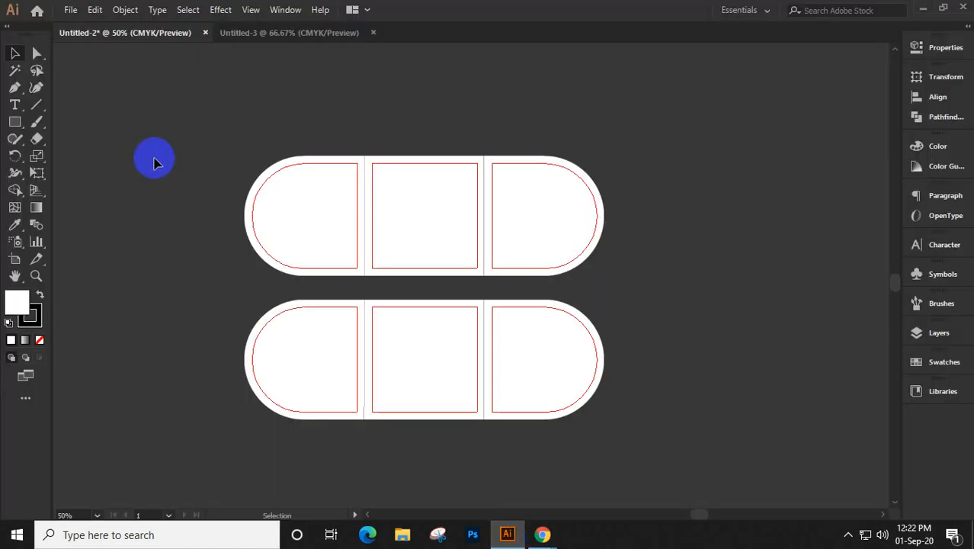
click(266, 32)
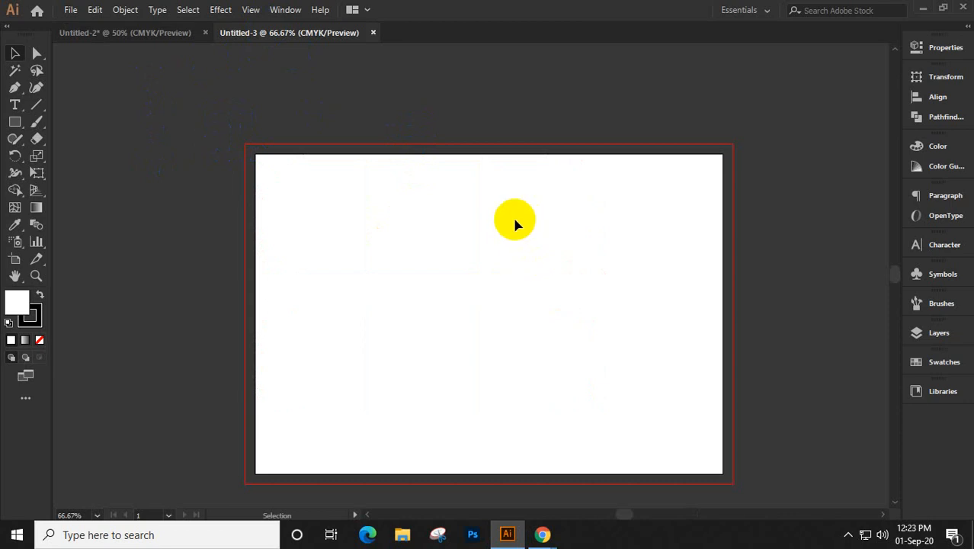
click(372, 32)
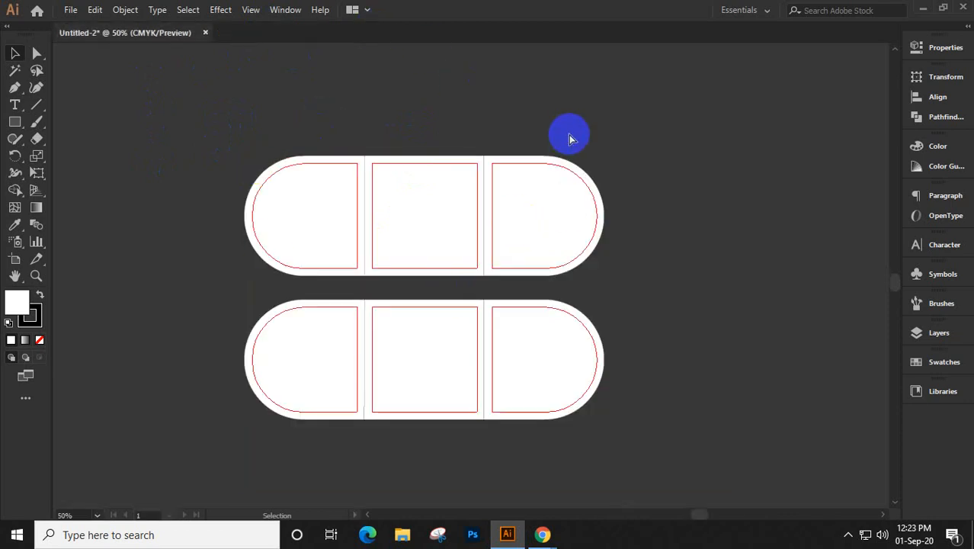
click(556, 160)
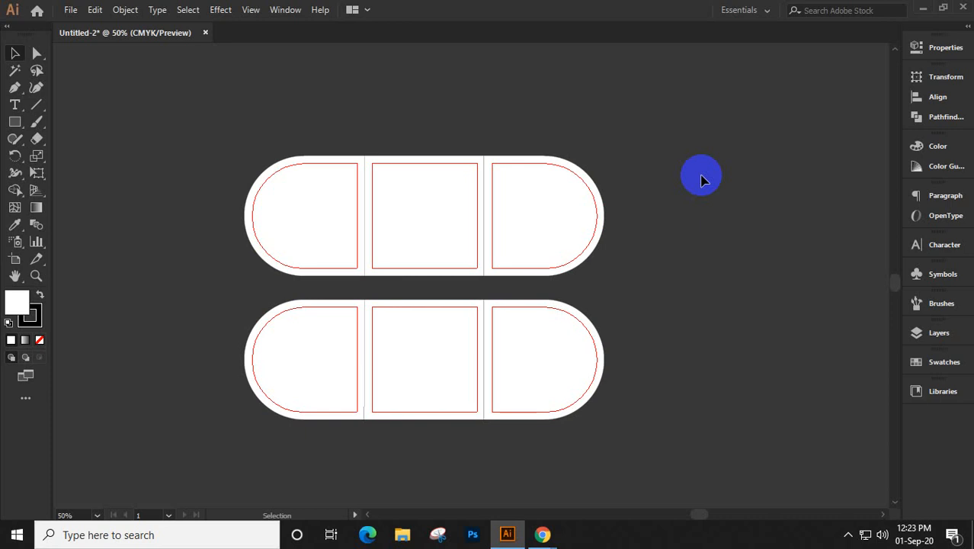
Create a new document 7 in wide and 5 in high with zero bleed
key(ctrl+n)
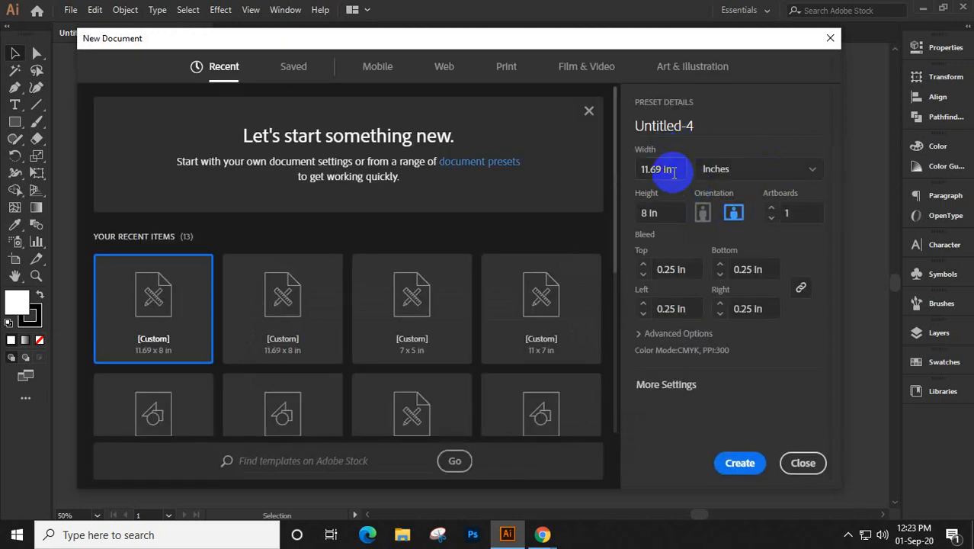
mouse_move(678, 169)
mouse_down()
mouse_move(635, 189)
mouse_move(648, 212)
mouse_move(639, 221)
mouse_up()
text(7)
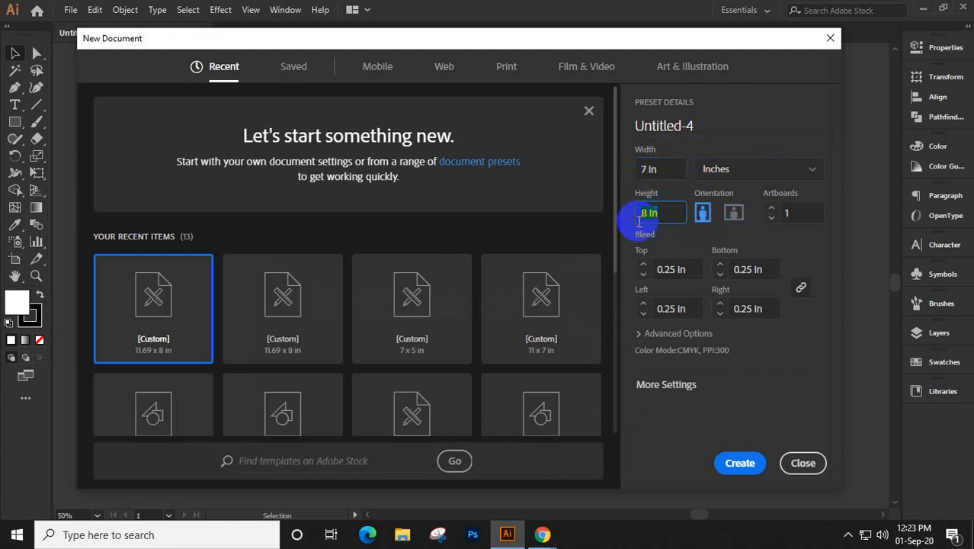
text(5)
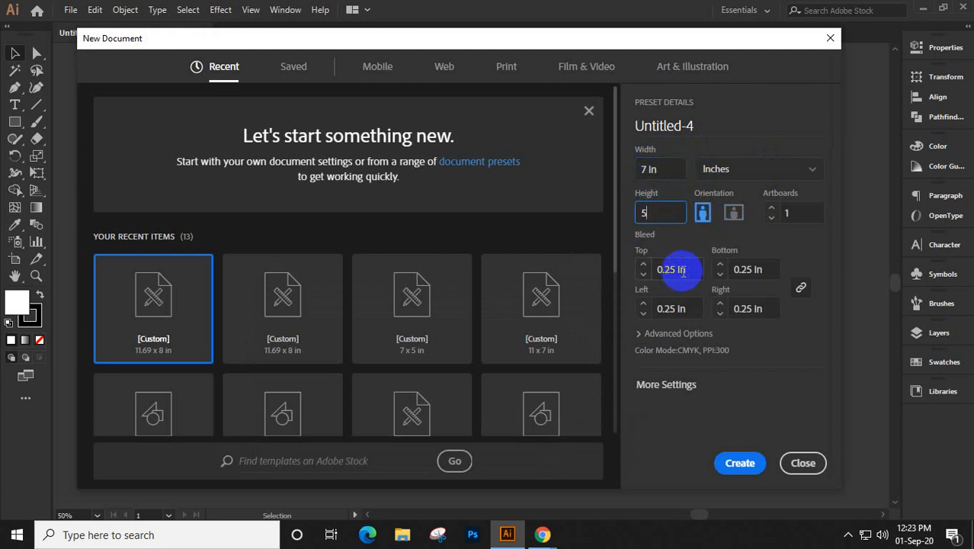
drag(651, 270, 693, 269)
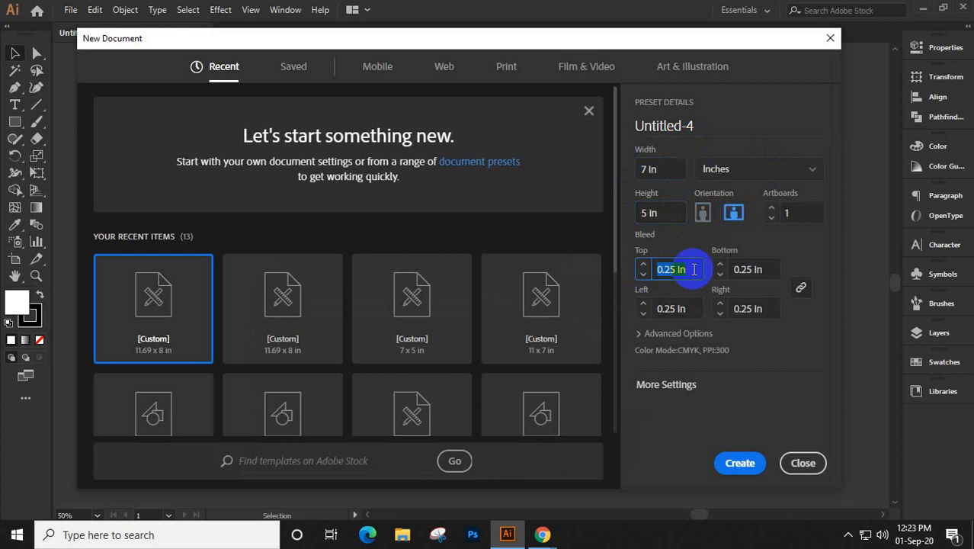
text(0)
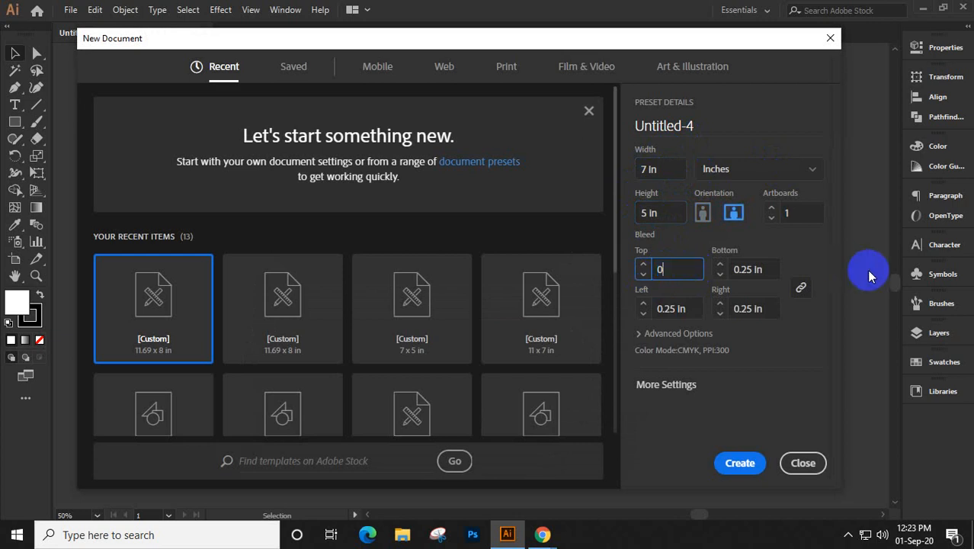
click(772, 311)
click(737, 465)
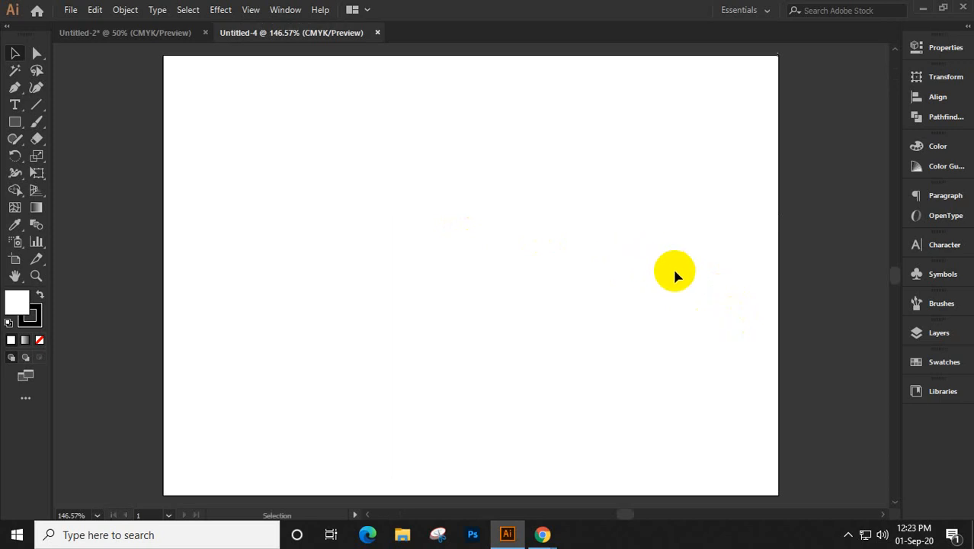
scroll(659, 262, down, 2)
drag(774, 300, 411, 294)
drag(609, 282, 386, 275)
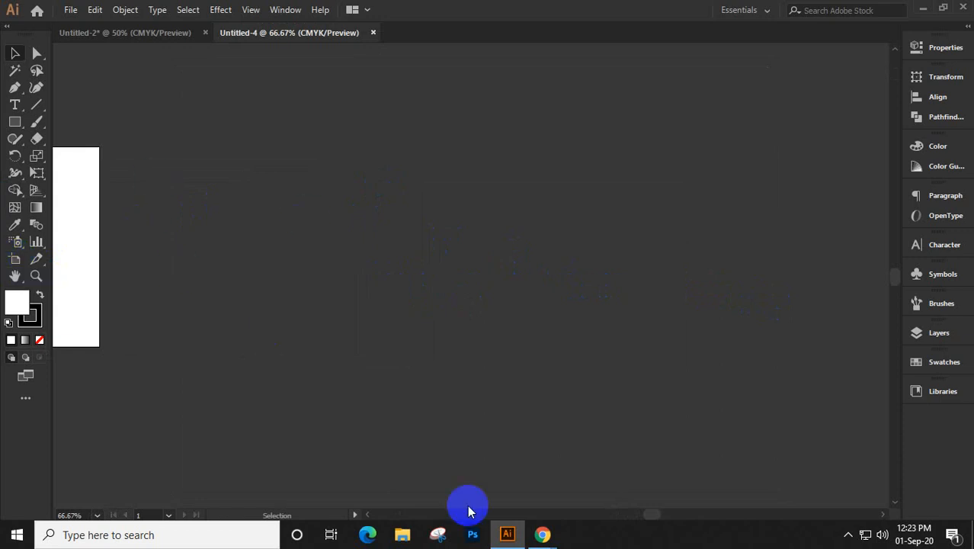
Switch to Chrome and look through the round brochure image results and related images for circular folded examples
mouse_move(541, 532)
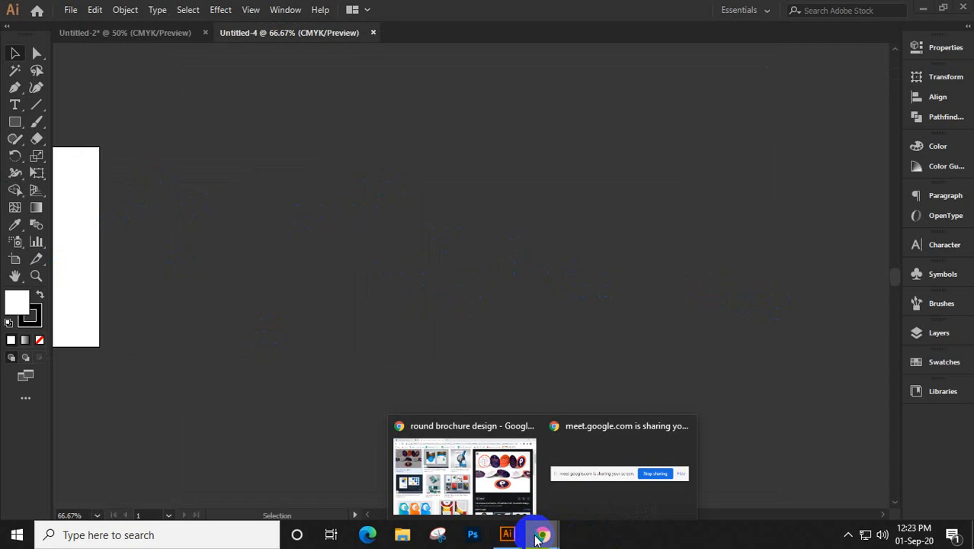
click(464, 473)
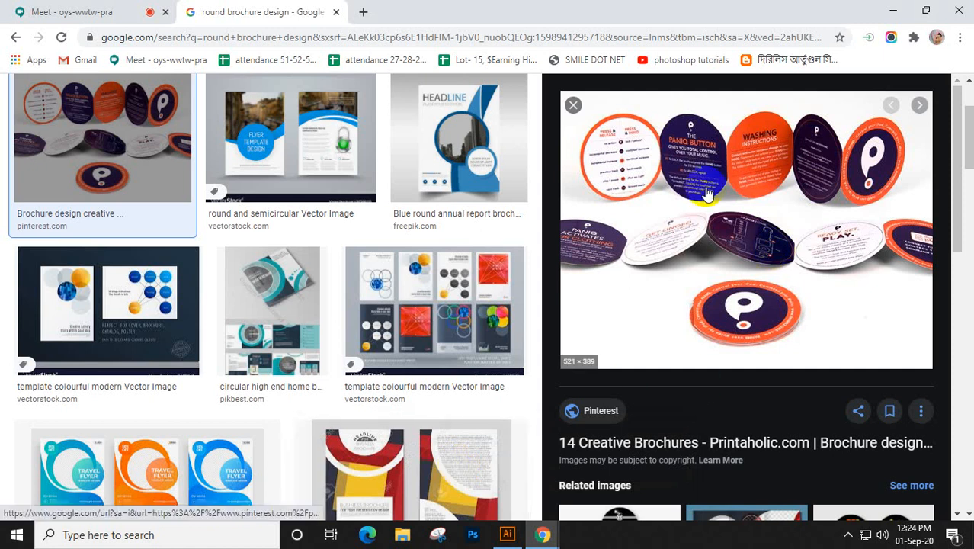
scroll(707, 197, down, 4)
scroll(702, 202, down, 4)
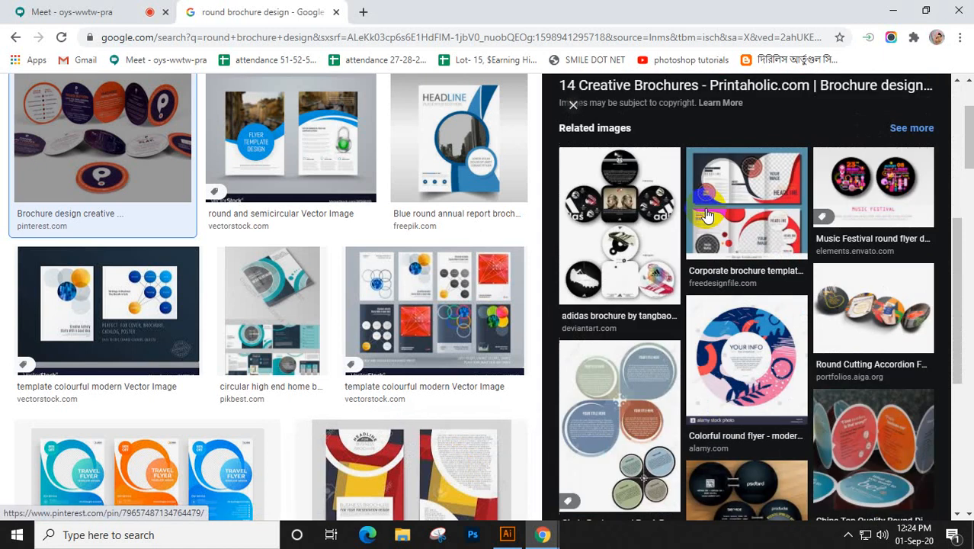
scroll(707, 215, down, 2)
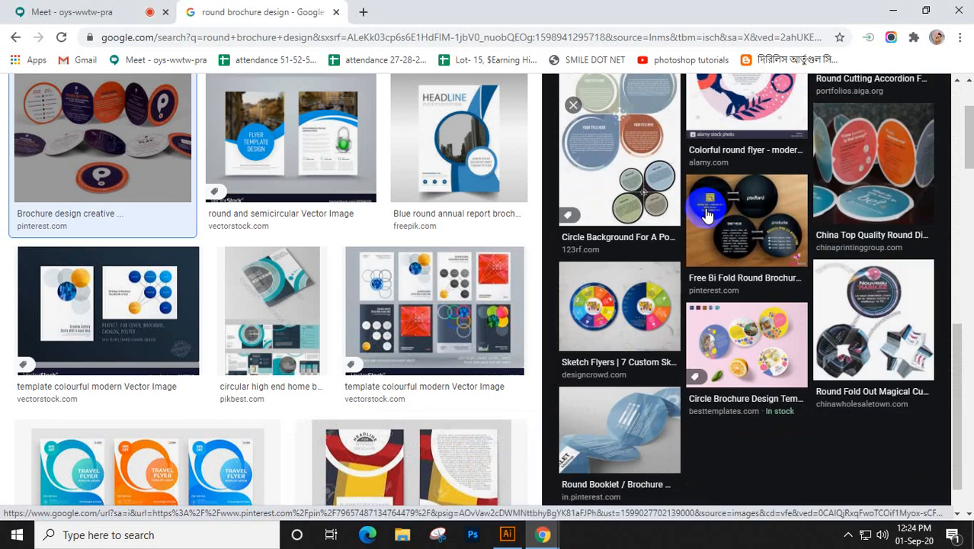
scroll(305, 342, down, 7)
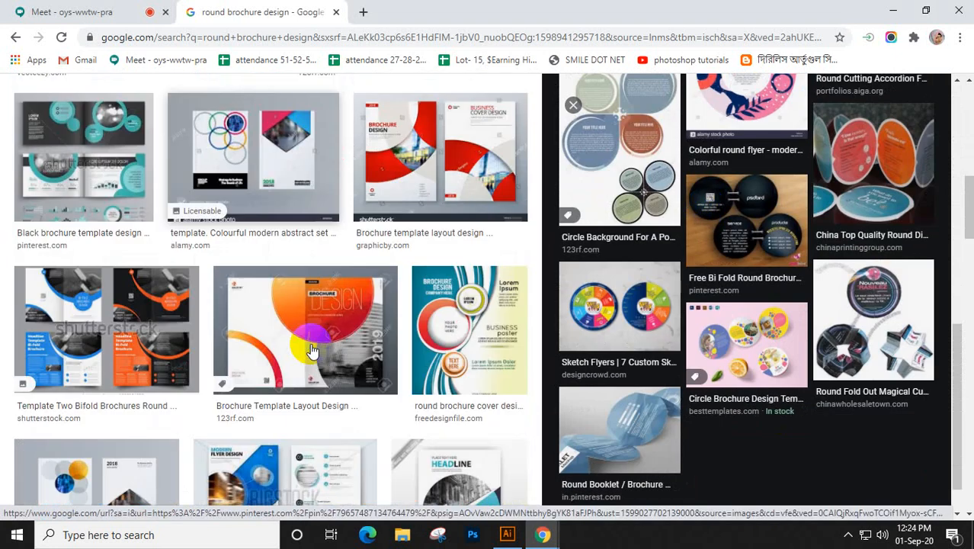
scroll(278, 296, down, 4)
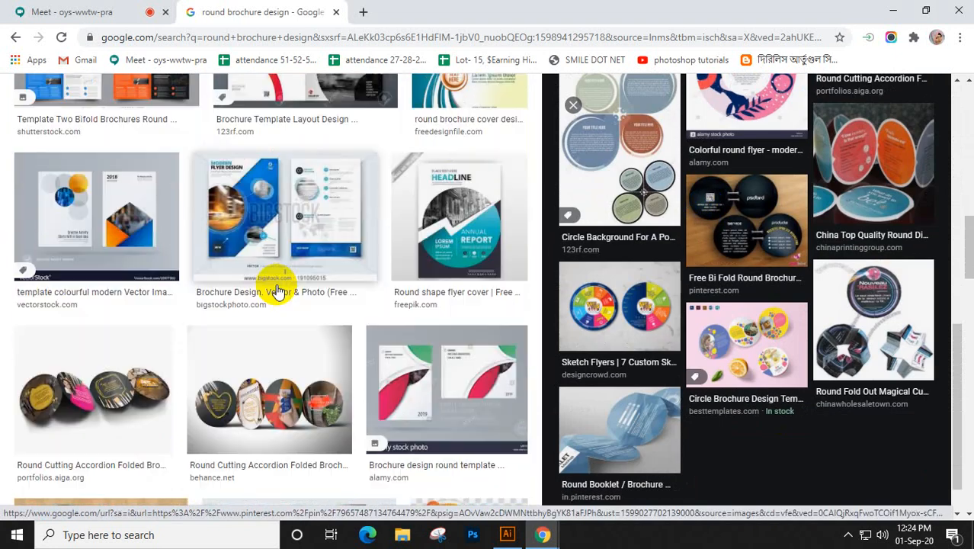
scroll(278, 292, down, 2)
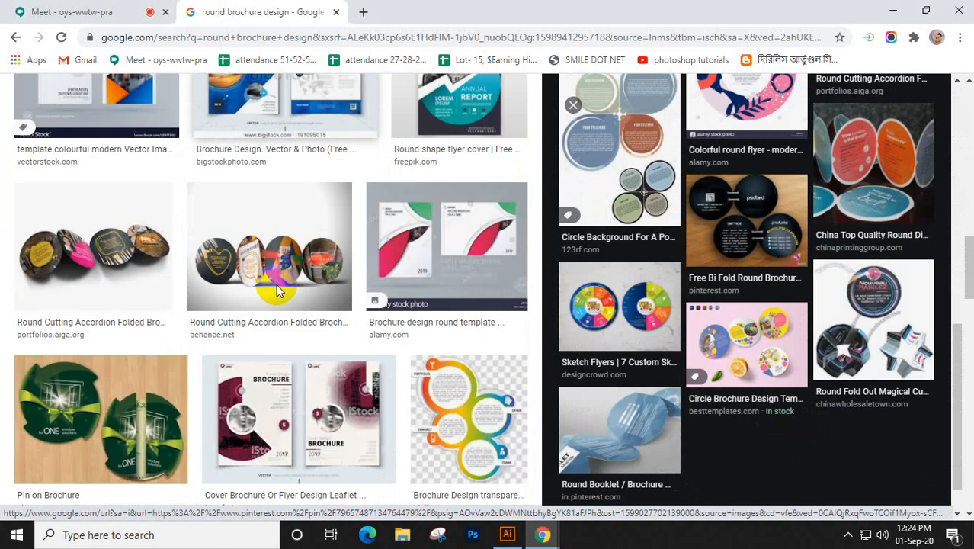
Preview the Round Cutting Accordion Folded Brochure from portfolios.aiga.org and examine its related images and further search results
click(118, 233)
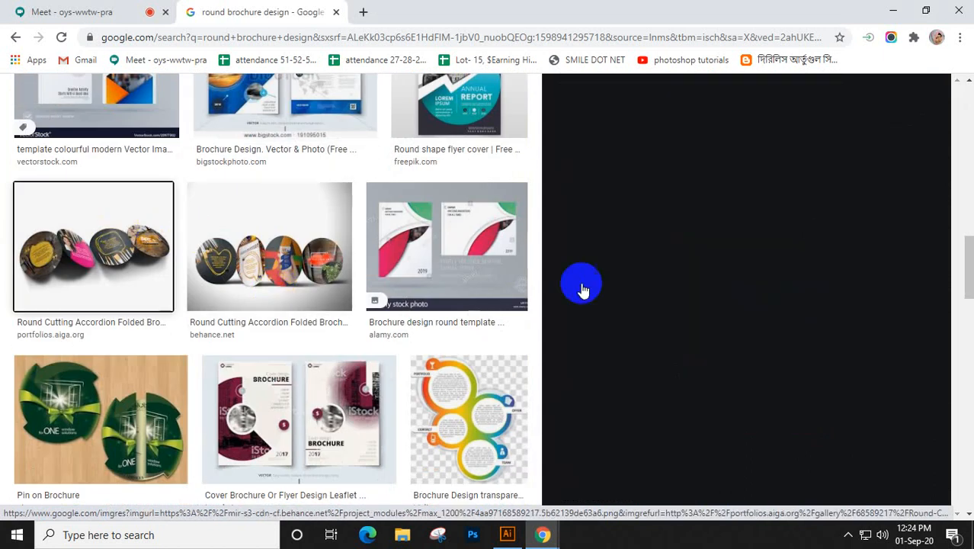
scroll(716, 305, down, 1)
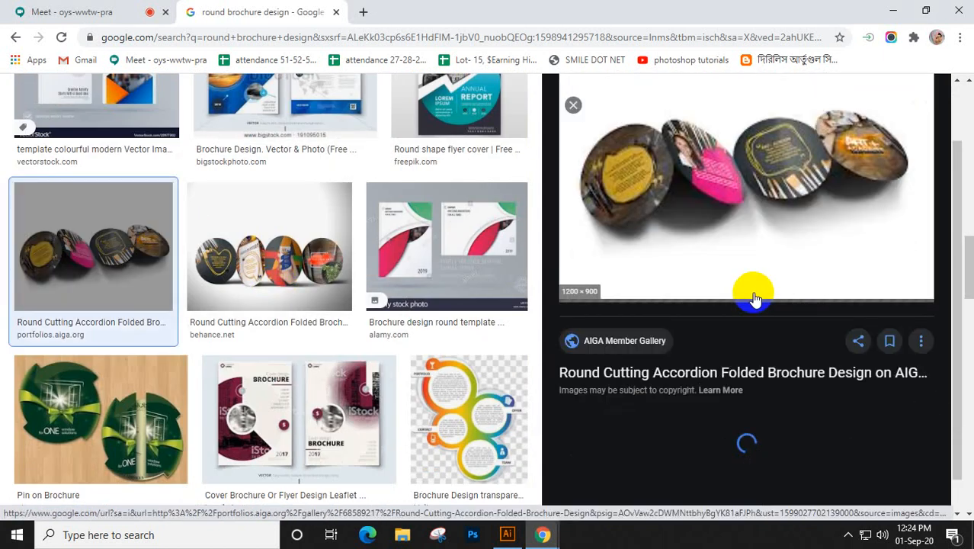
scroll(752, 300, down, 5)
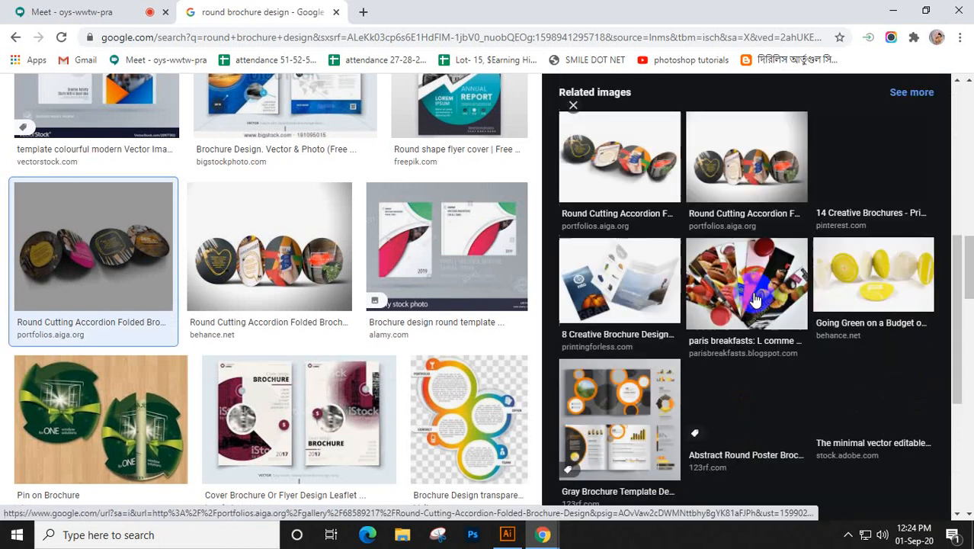
scroll(753, 299, down, 2)
scroll(385, 267, down, 3)
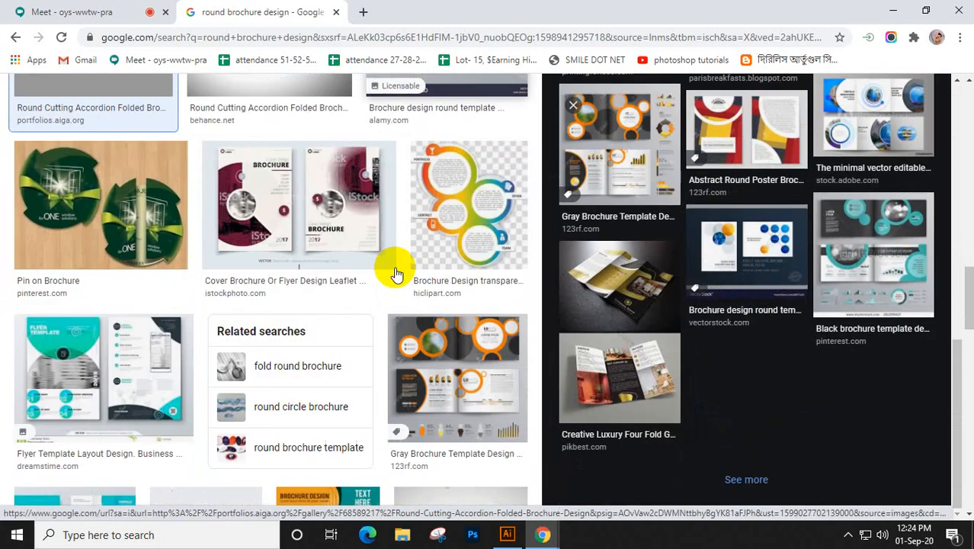
scroll(379, 266, down, 10)
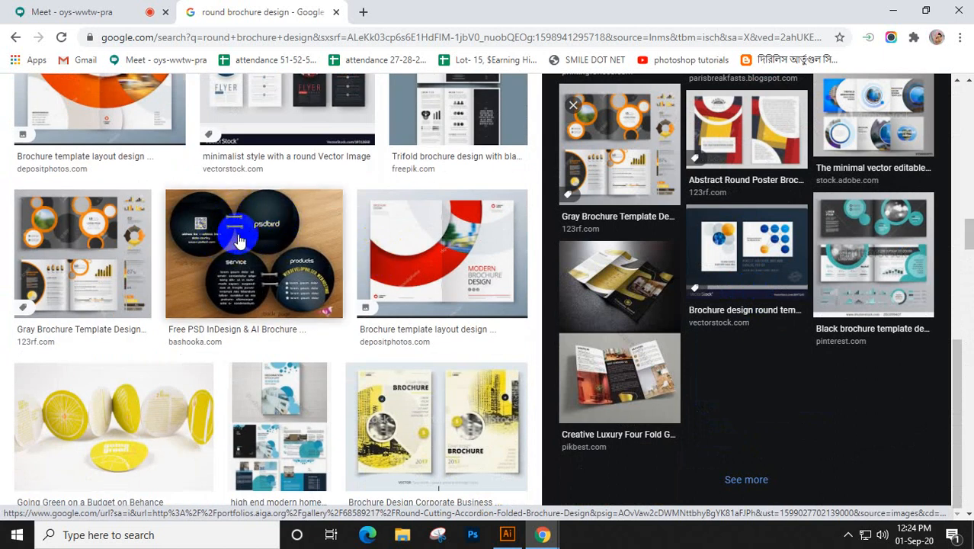
Preview the black circular brochure from bashooka.com and the Rounded Square Tri-Fold Brochure Mockups, and review the related images
click(251, 263)
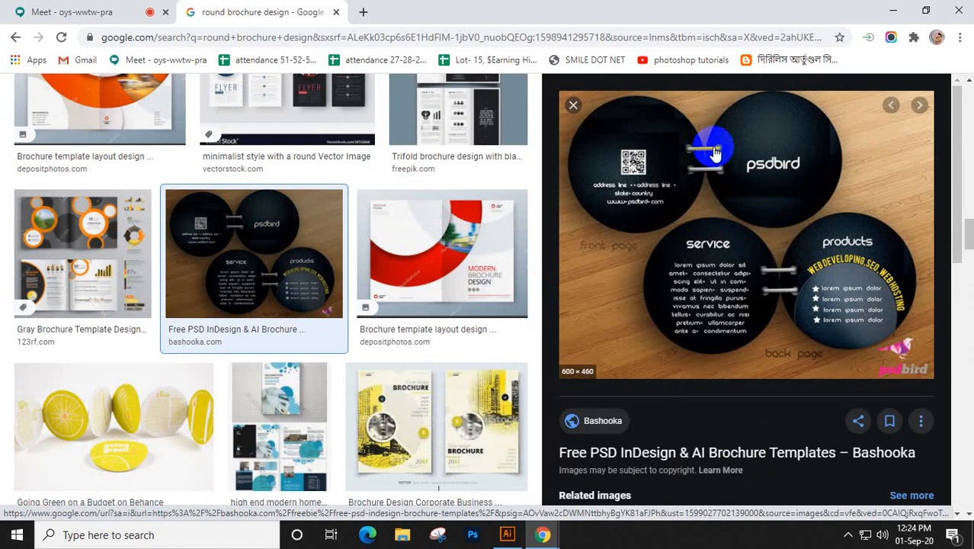
scroll(739, 226, down, 4)
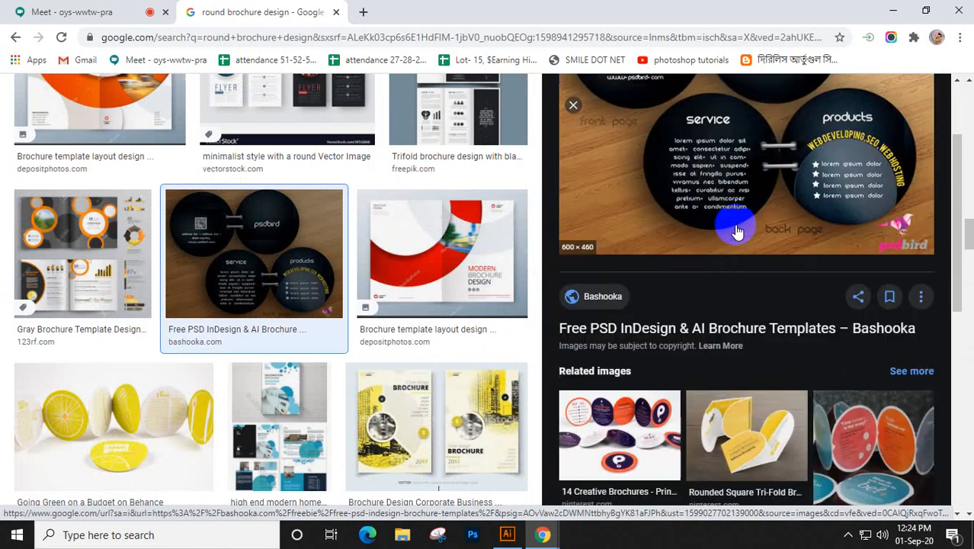
click(743, 273)
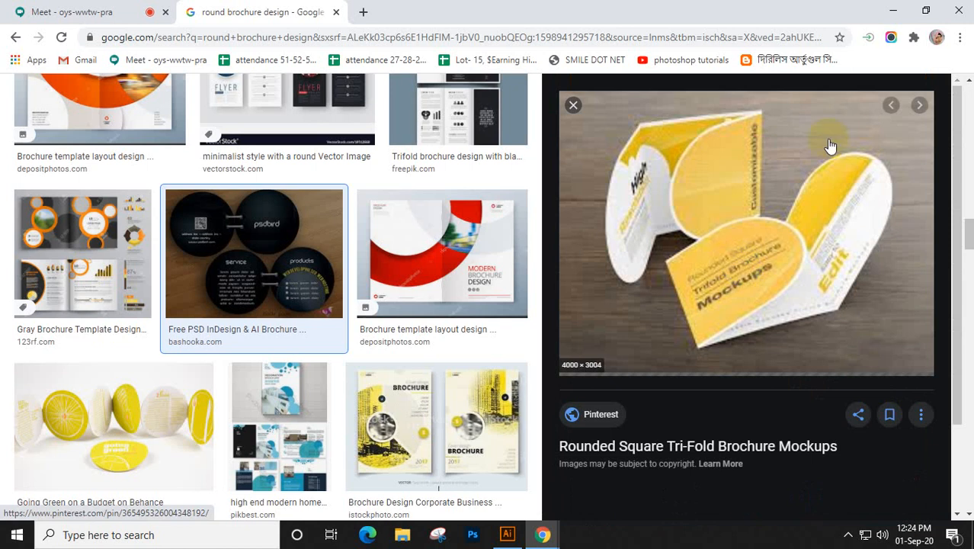
click(828, 292)
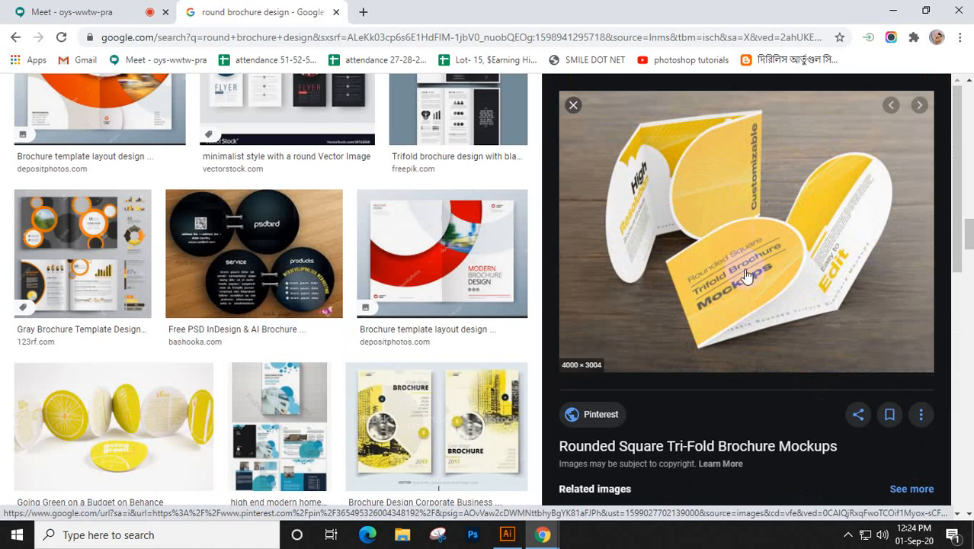
scroll(746, 274, down, 7)
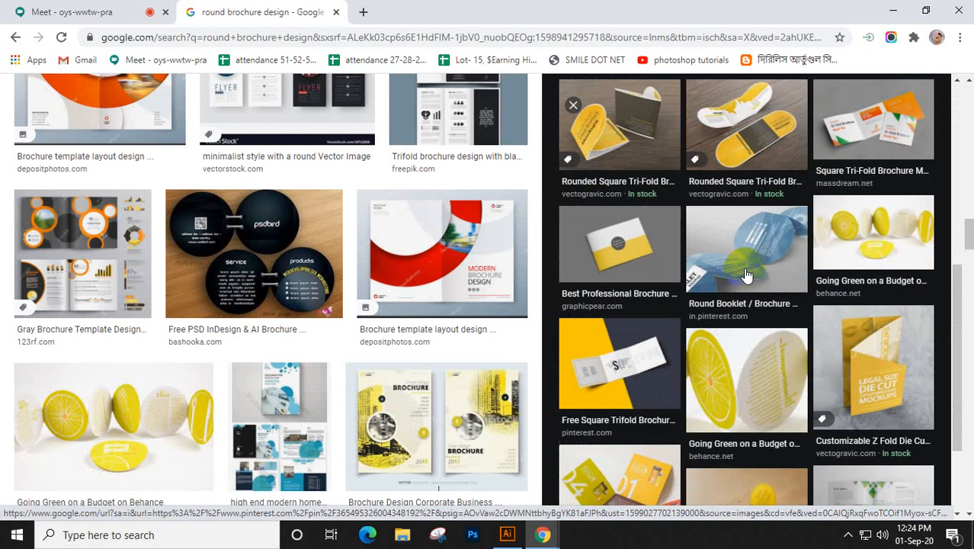
scroll(888, 358, down, 1)
scroll(887, 359, down, 1)
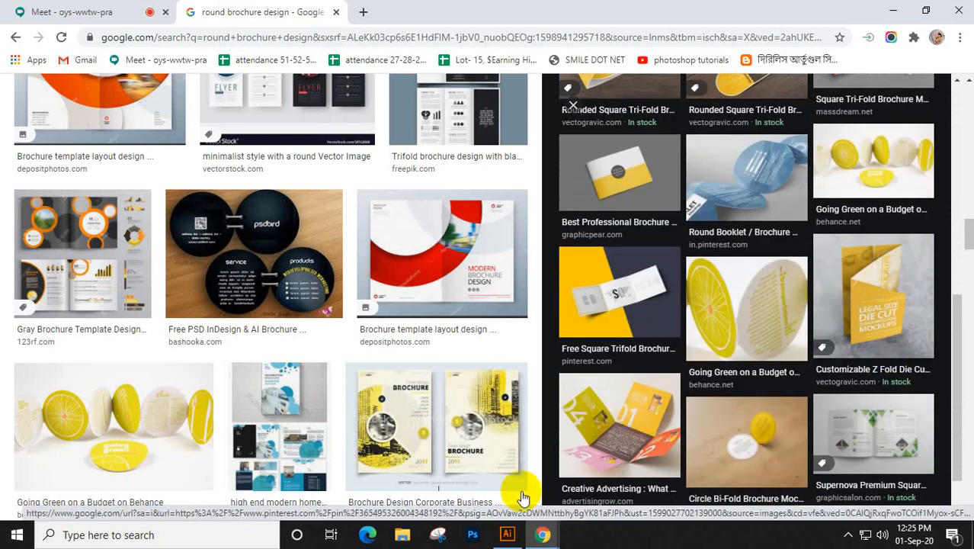
Switch back to Illustrator and close the empty Untitled-4 document
click(506, 534)
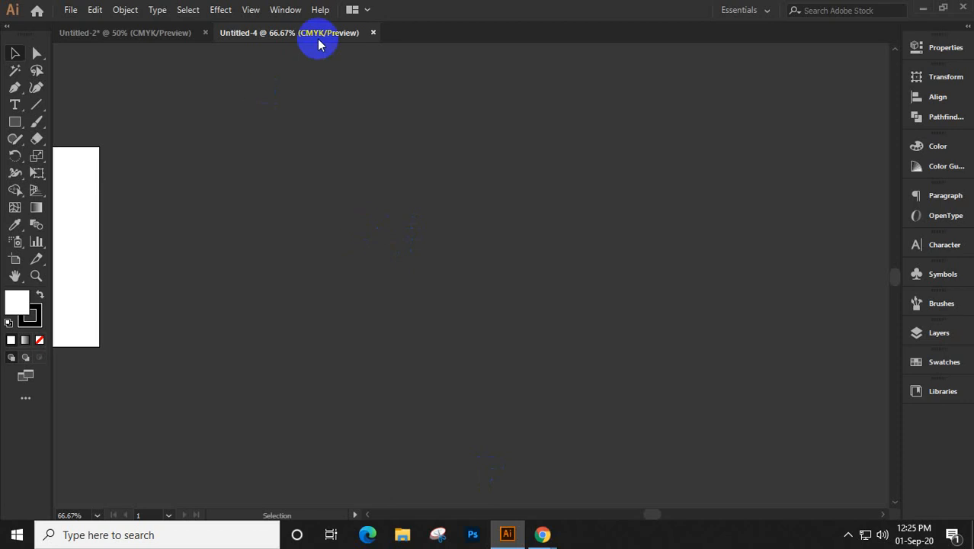
click(373, 33)
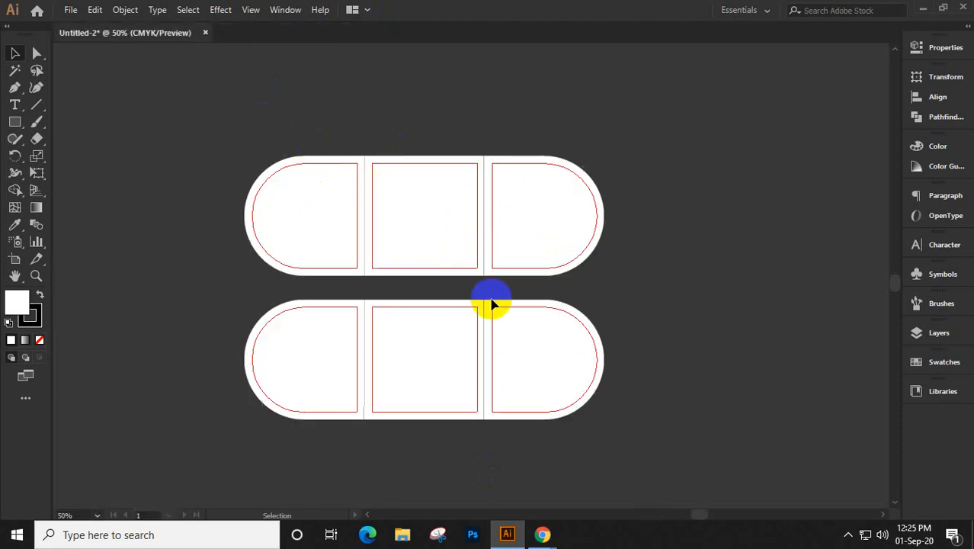
Create a 2 x 2 in circle with the Ellipse tool in the empty area above the rounded layouts
drag(419, 168, 489, 463)
click(13, 123)
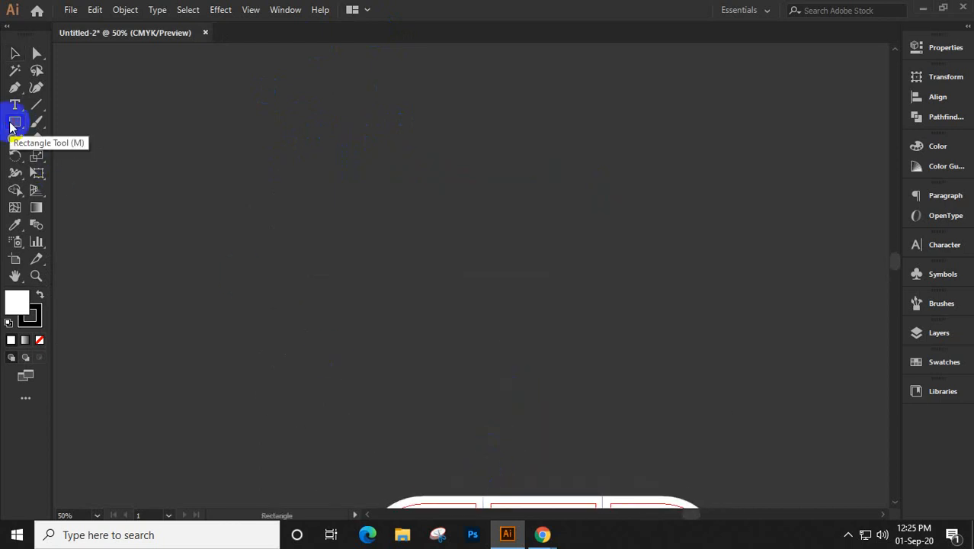
drag(10, 127, 81, 157)
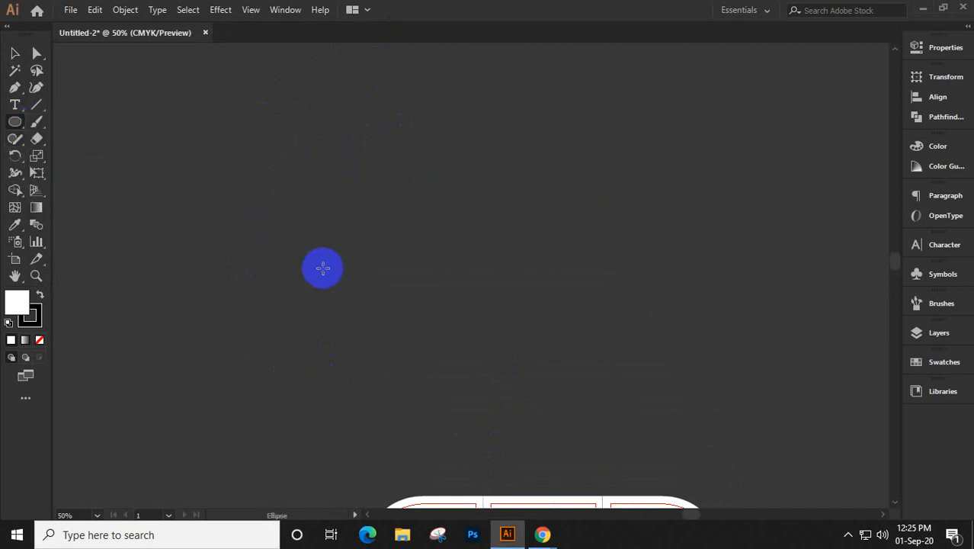
click(323, 268)
text(2)
key(Tab)
text(2)
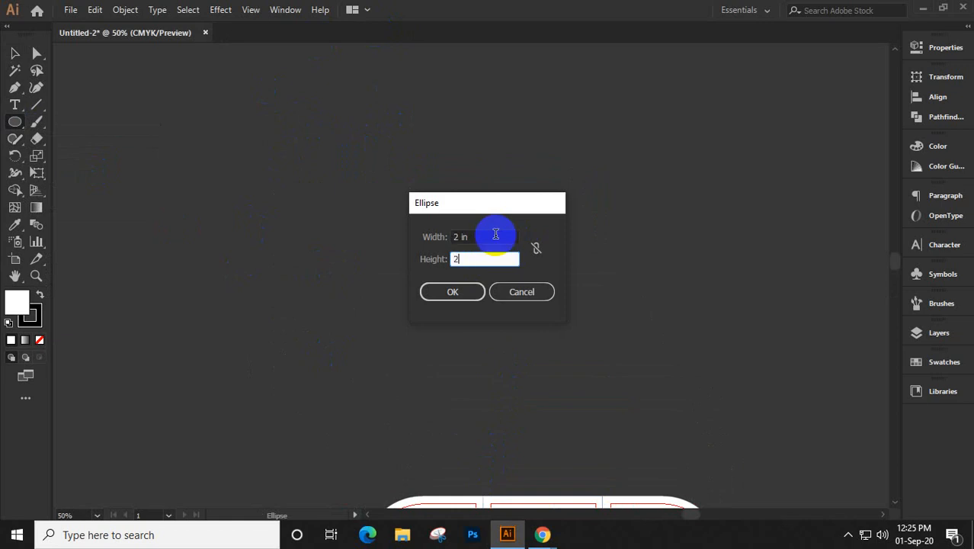
click(452, 291)
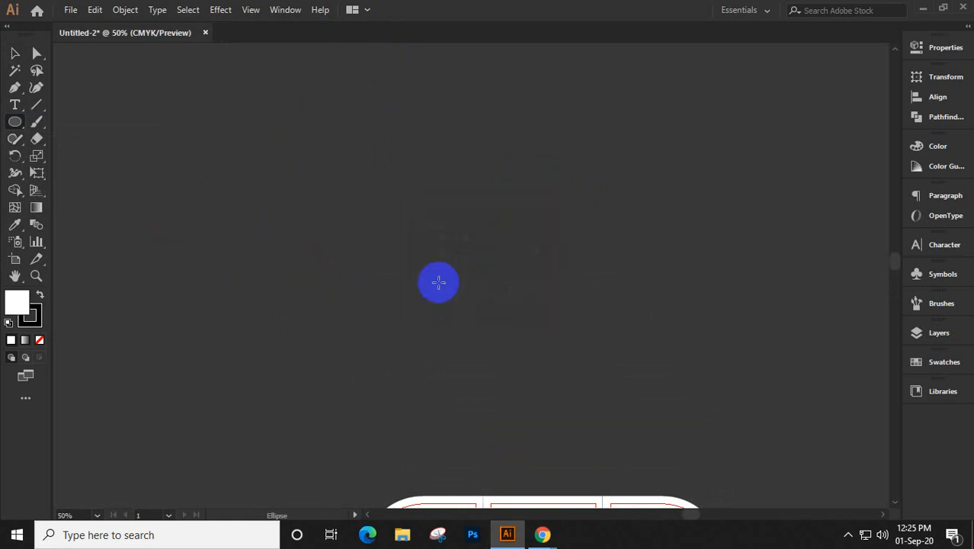
Enlarge the circle from its centre to about twice its diameter and move it up and to the left
click(14, 52)
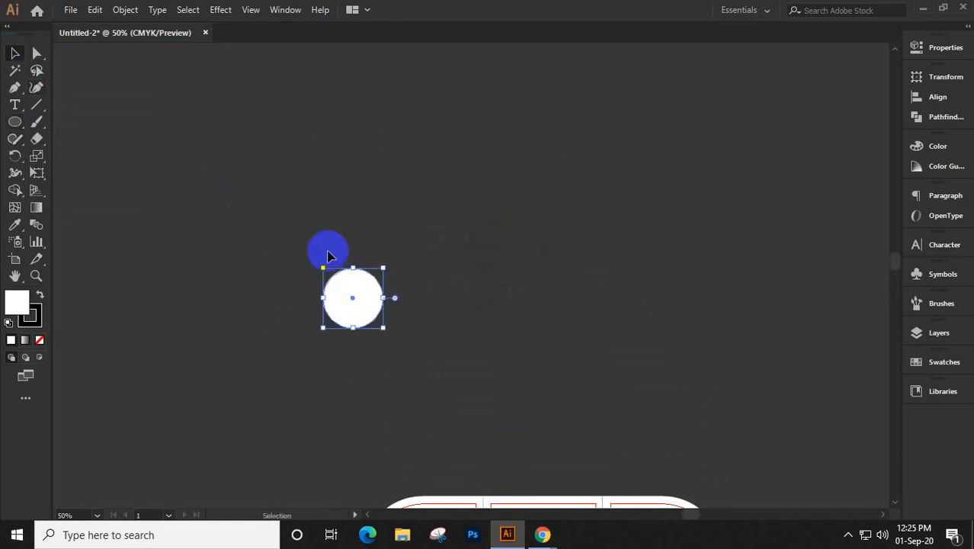
drag(385, 330, 411, 379)
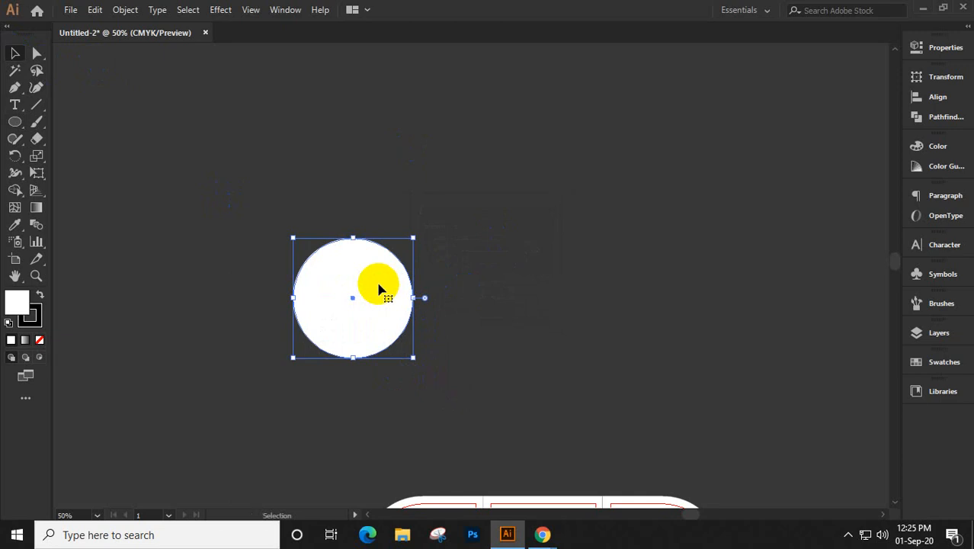
drag(365, 289, 243, 264)
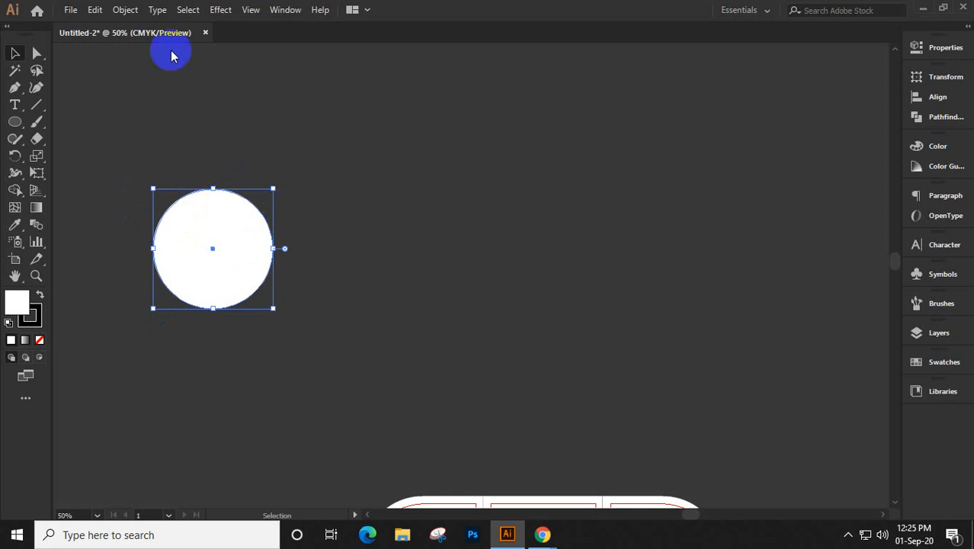
click(126, 10)
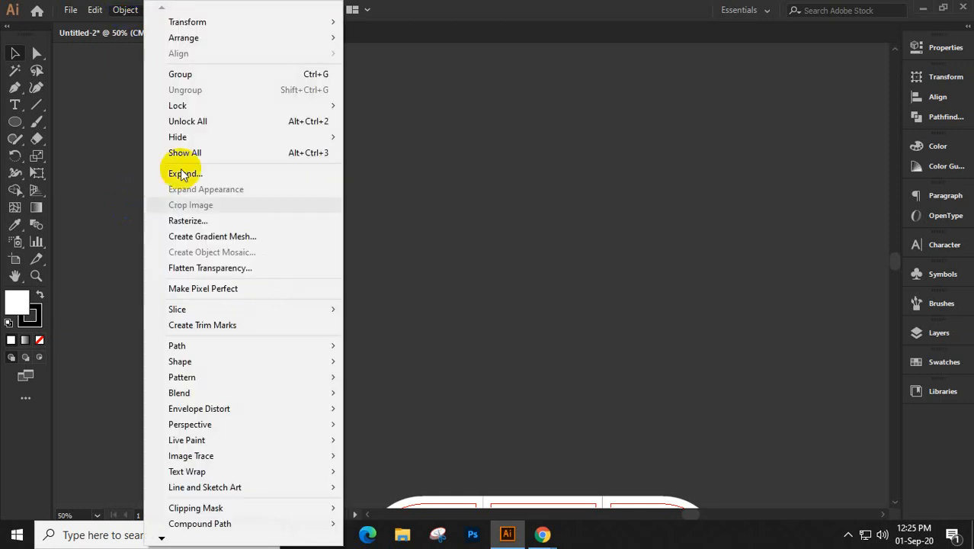
mouse_move(214, 352)
click(394, 229)
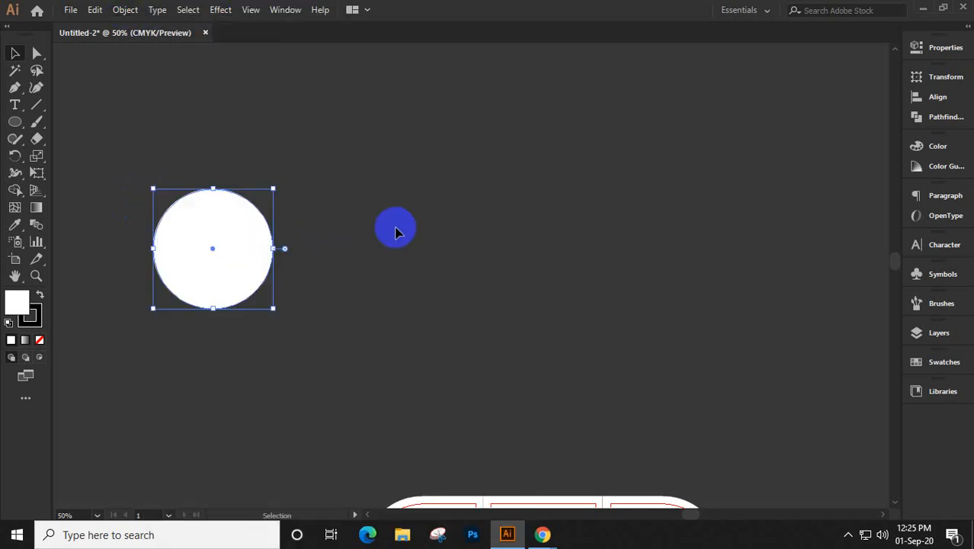
click(395, 227)
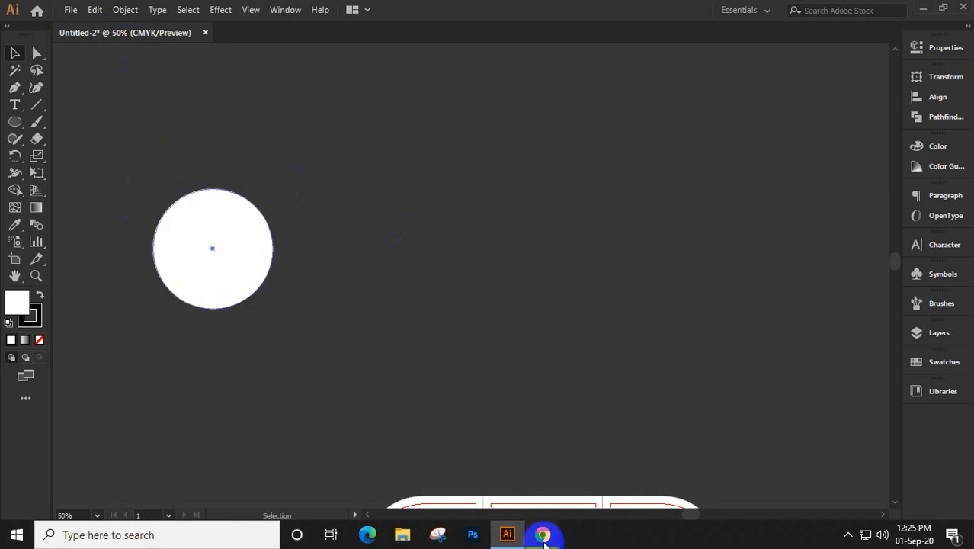
Switch to Chrome, preview the Going Green on a Budget circular brochure from Behance, and check the Google Meet call
mouse_move(542, 534)
click(463, 472)
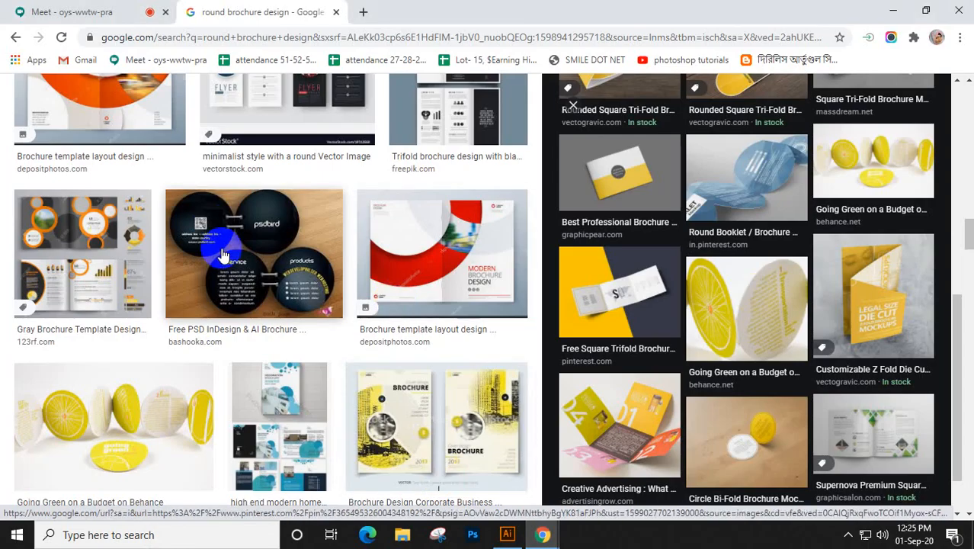
scroll(254, 241, up, 4)
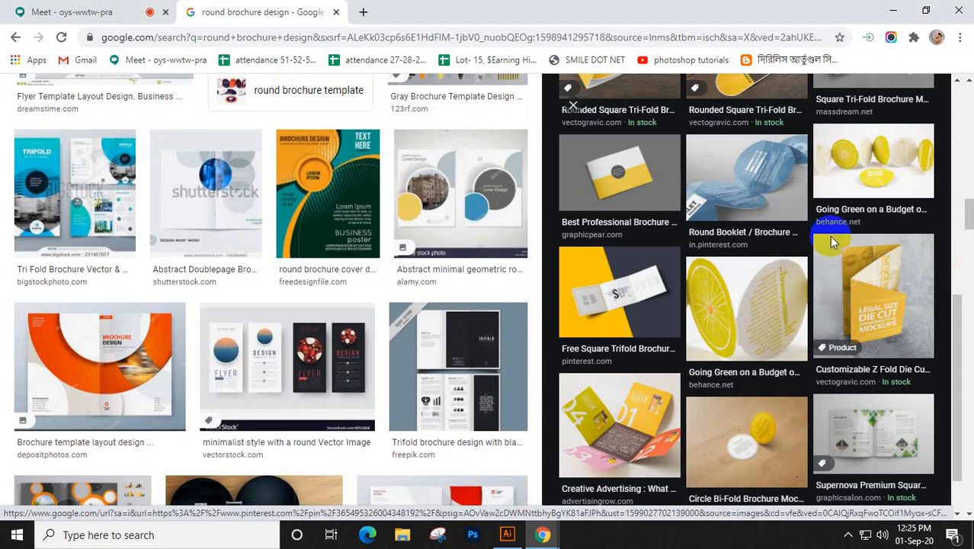
click(870, 163)
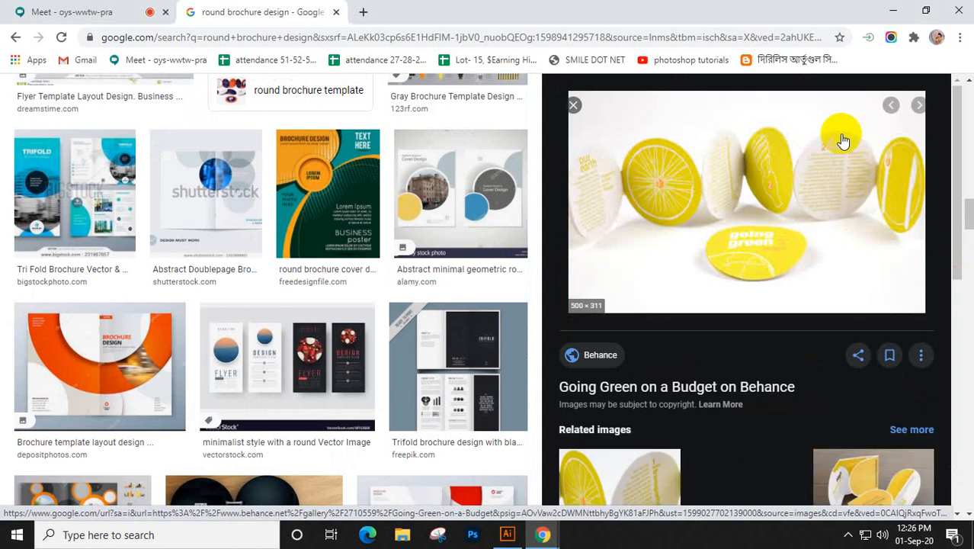
click(66, 12)
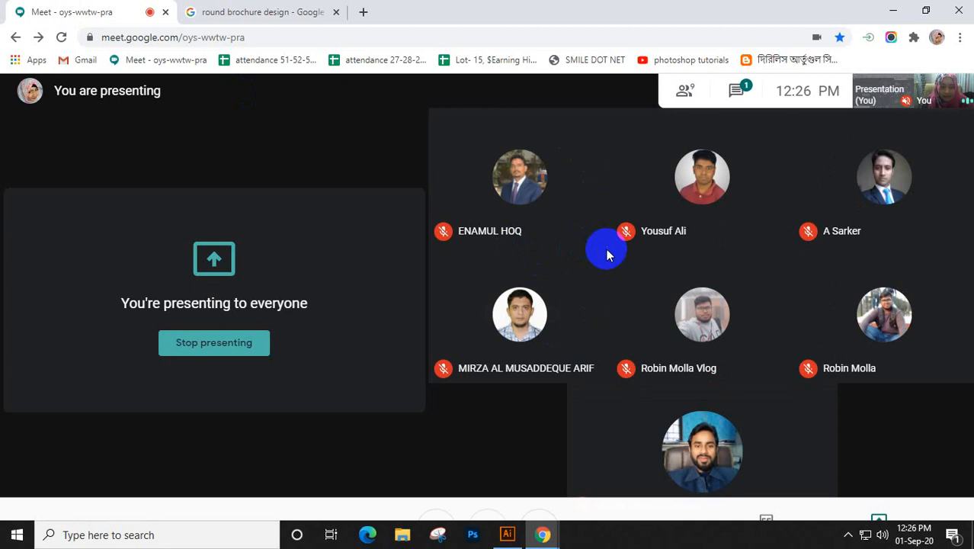
Switch back to Illustrator, offset the circle's path by -0.25 in, and turn the inner circle into a guide
click(507, 536)
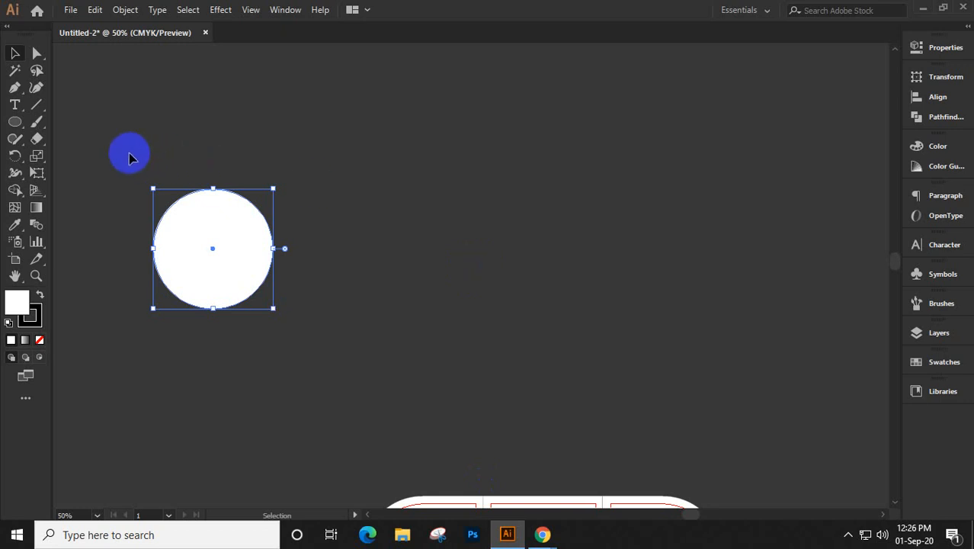
click(261, 279)
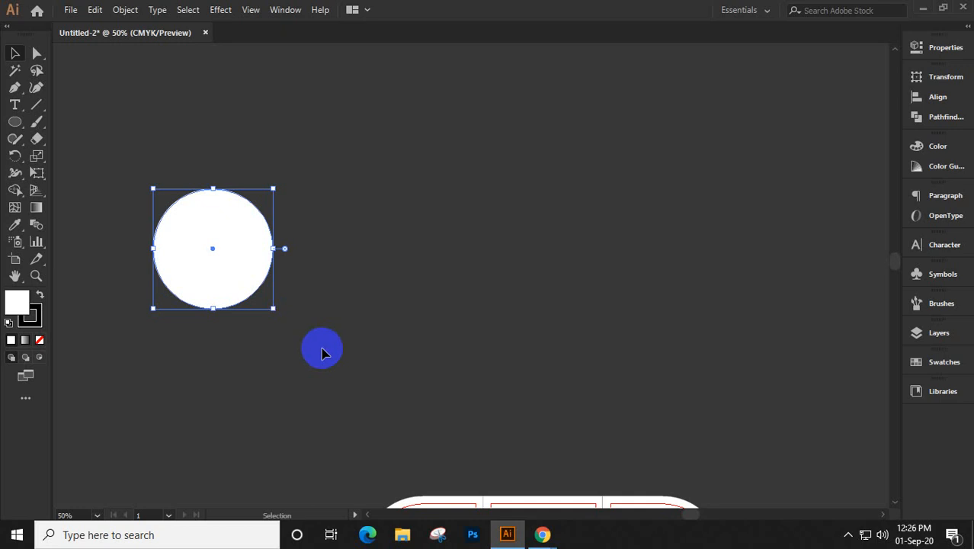
click(124, 10)
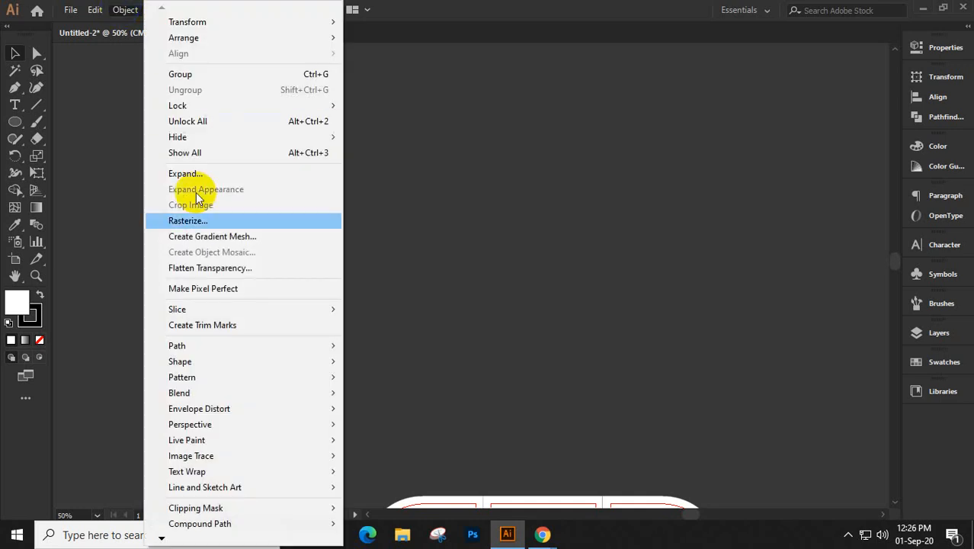
mouse_move(205, 347)
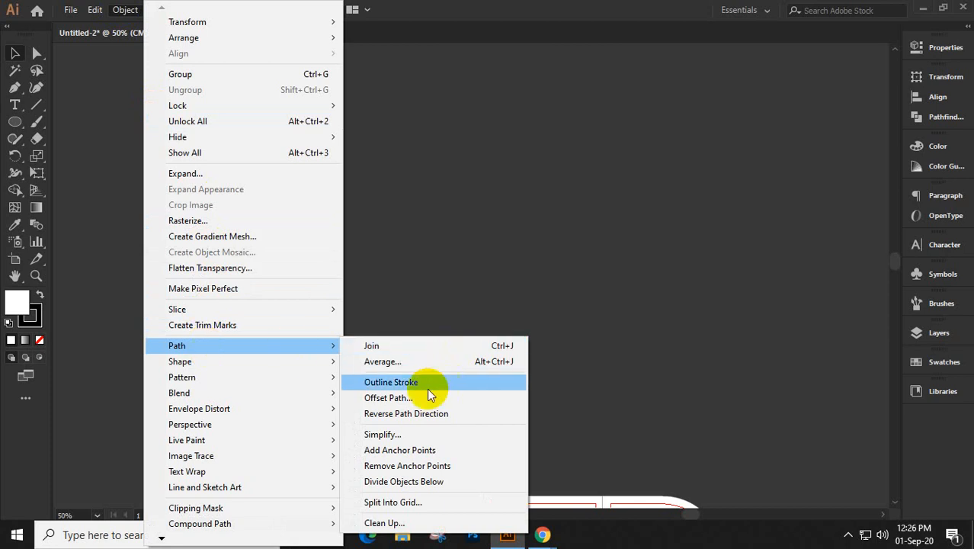
click(394, 397)
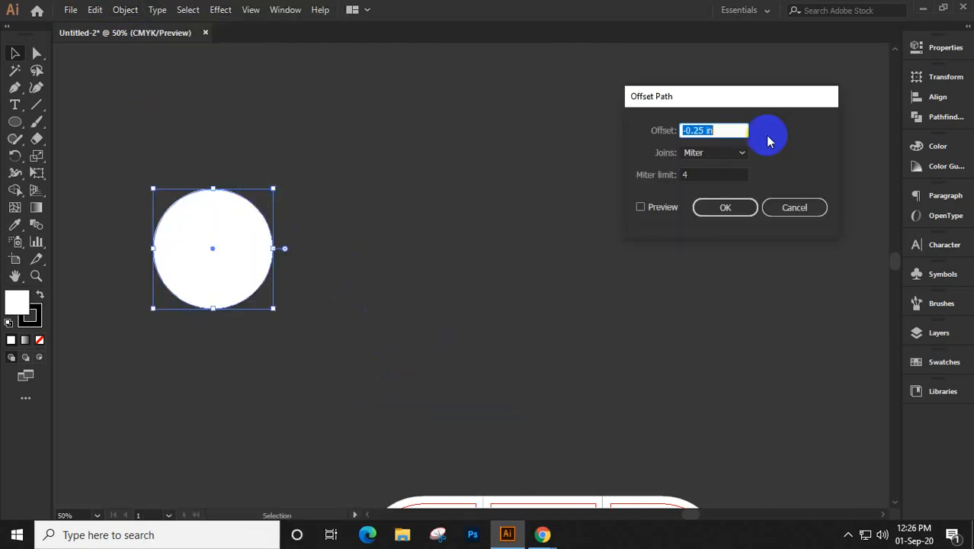
click(660, 209)
click(724, 208)
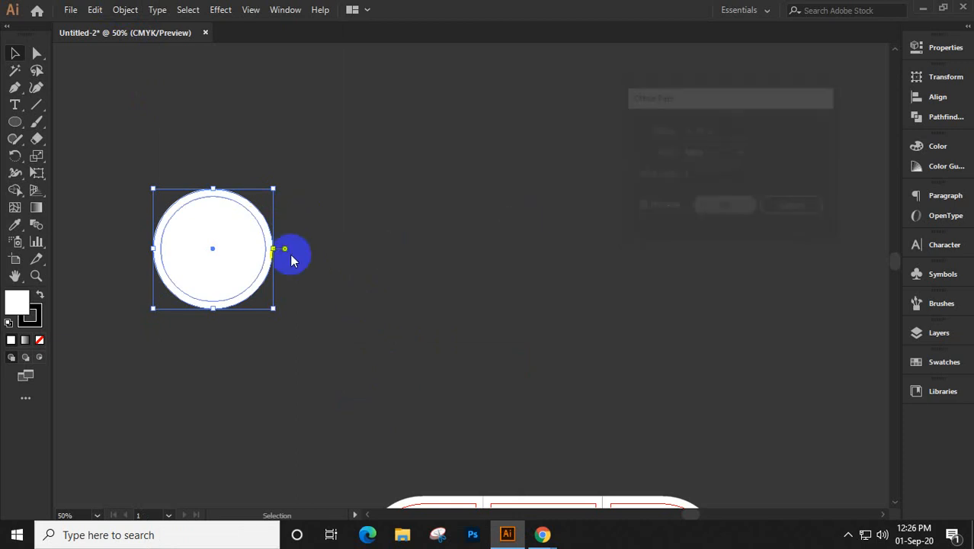
click(258, 249)
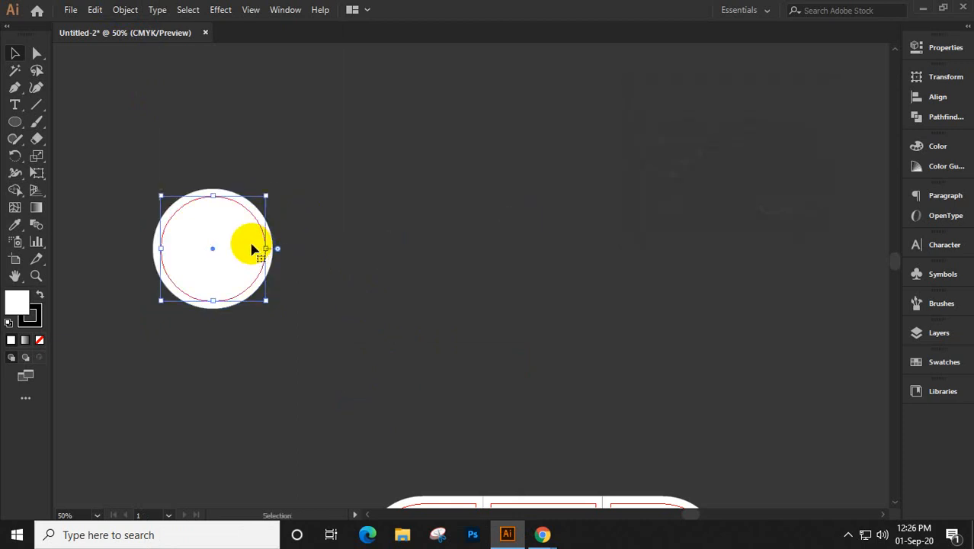
Try duplicating the circle and its guide edge to edge beside the original, and undo the copy
drag(150, 160, 319, 257)
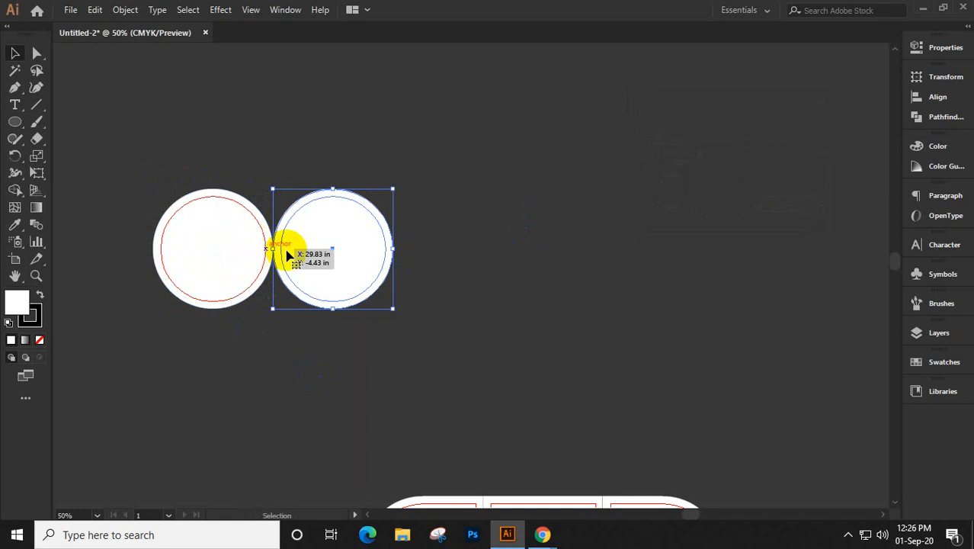
key(a)
key(ctrl+z)
key(v)
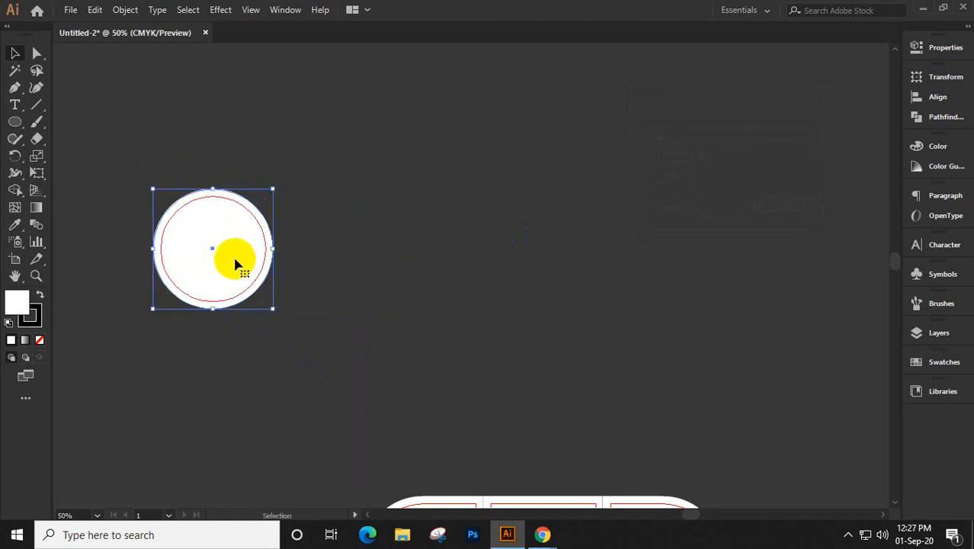
Duplicate the circle and its guide to the right with a slight overlap, repeating the copy to make a row of five
drag(225, 267, 271, 233)
key(a)
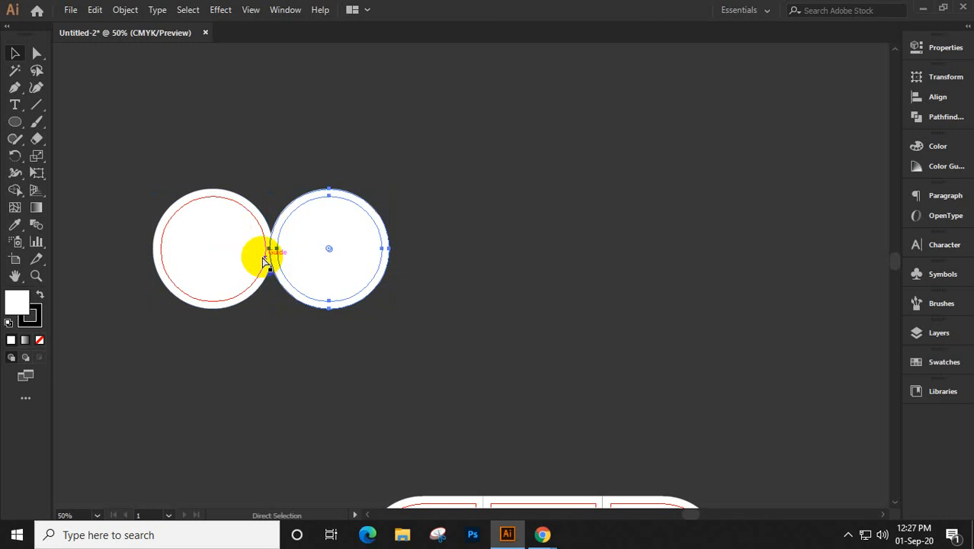
key(ctrl+d)
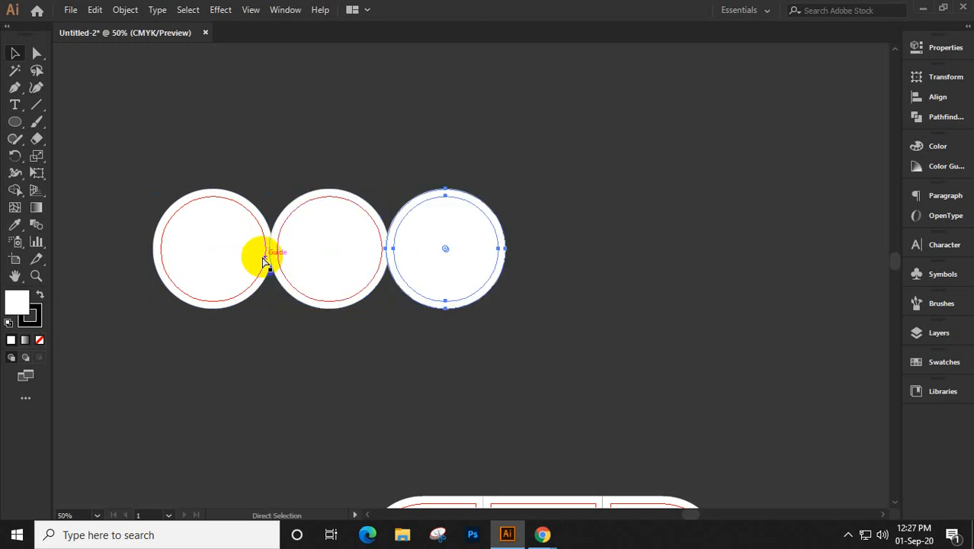
key(ctrl+d)
key(ctrl+d)
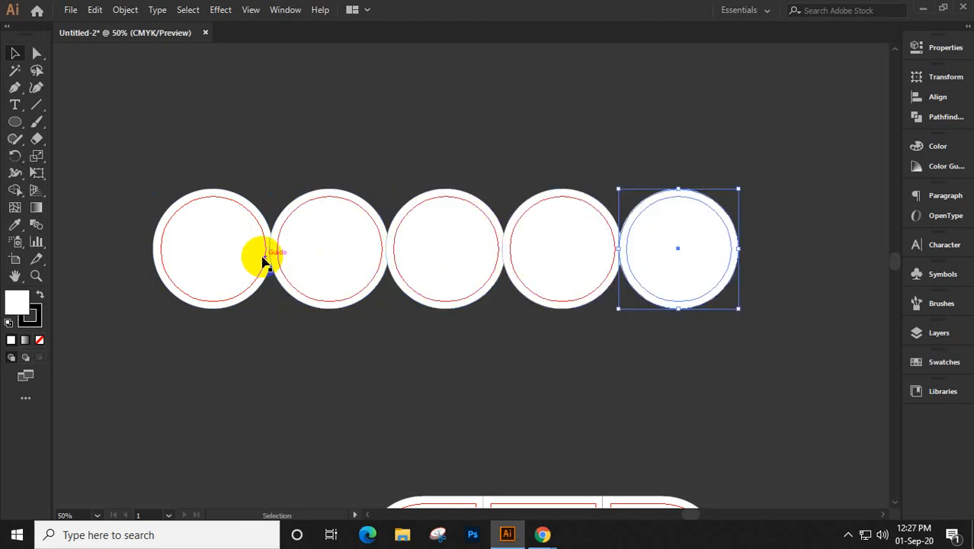
click(15, 53)
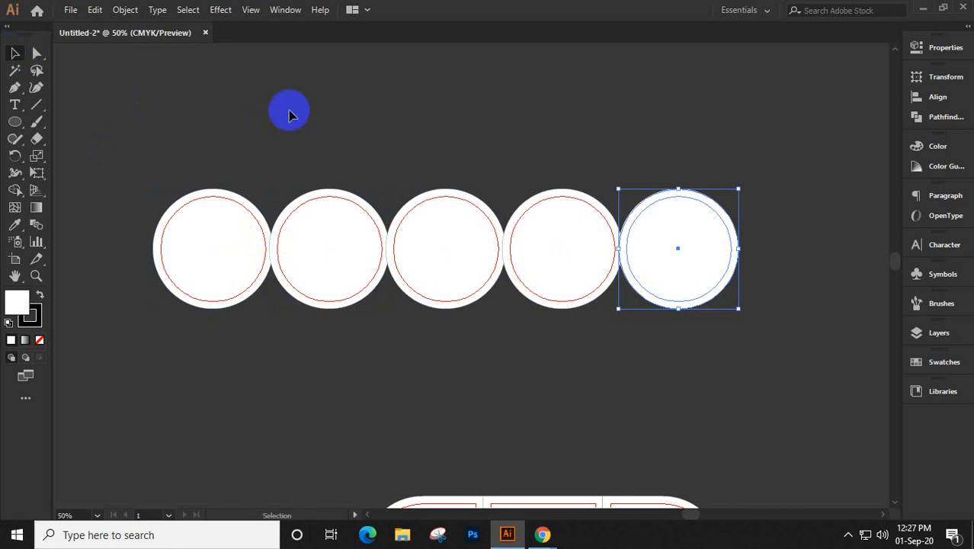
click(288, 114)
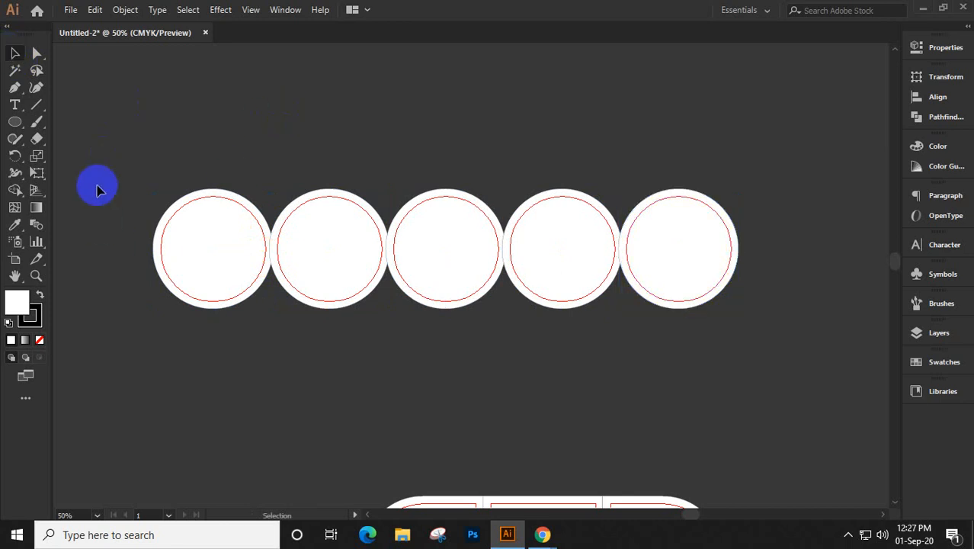
Remove the stroke from all five circles in the row
drag(148, 146, 760, 354)
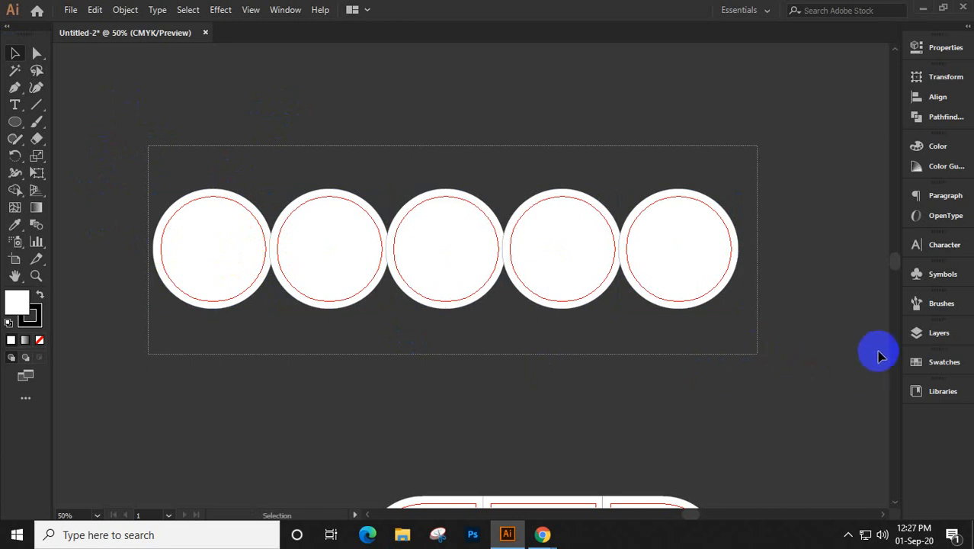
click(946, 48)
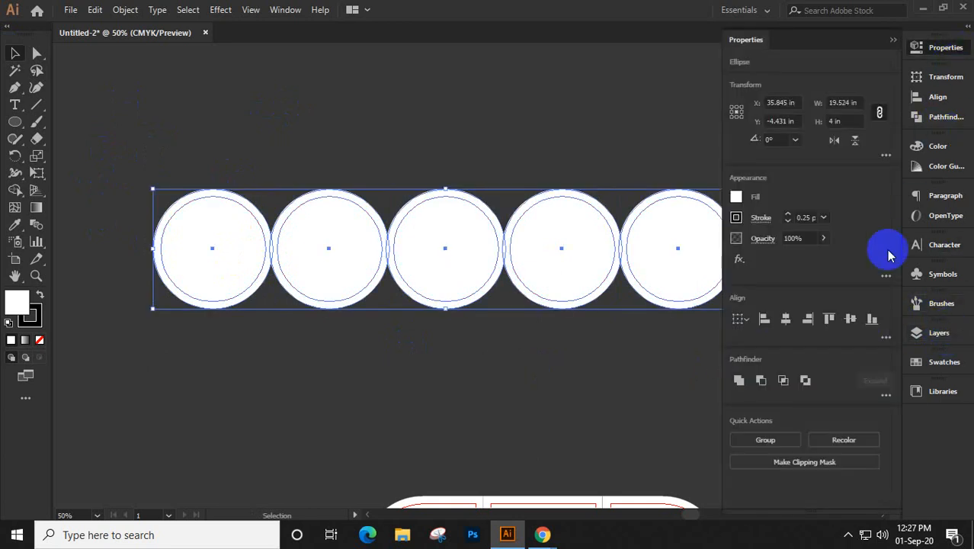
click(735, 218)
click(581, 269)
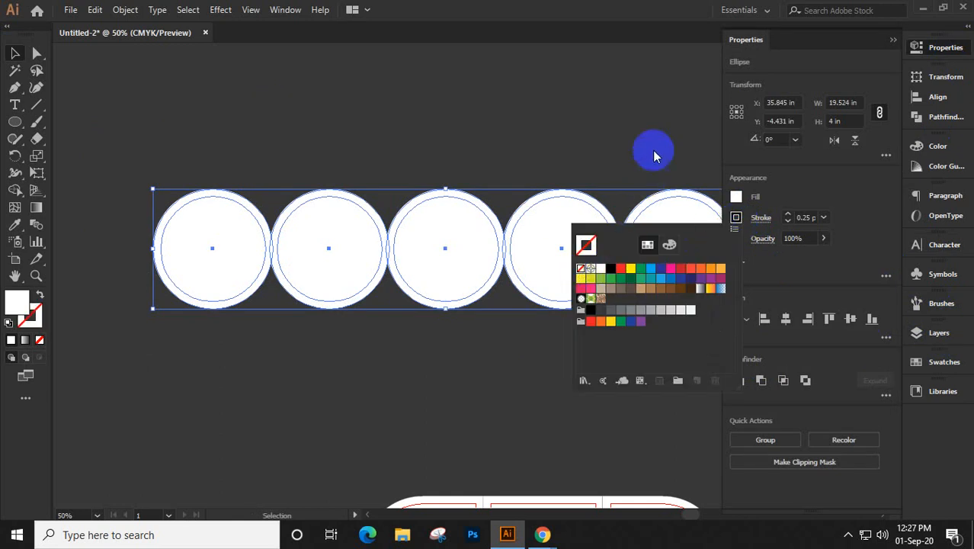
click(893, 41)
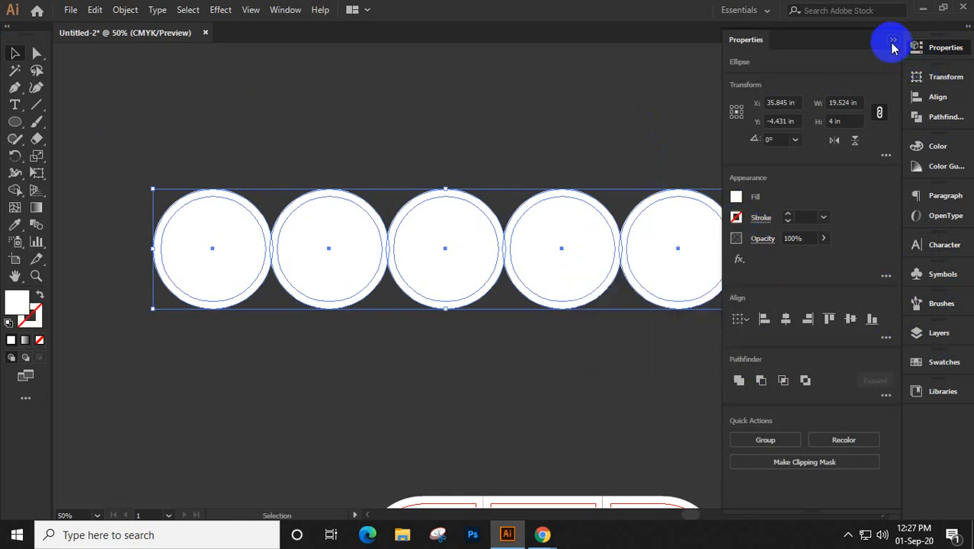
click(893, 42)
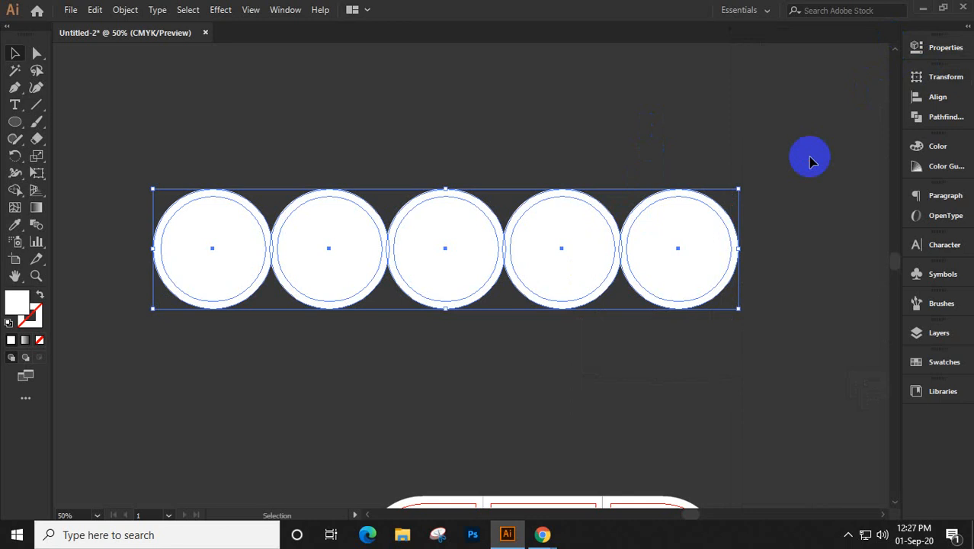
click(778, 298)
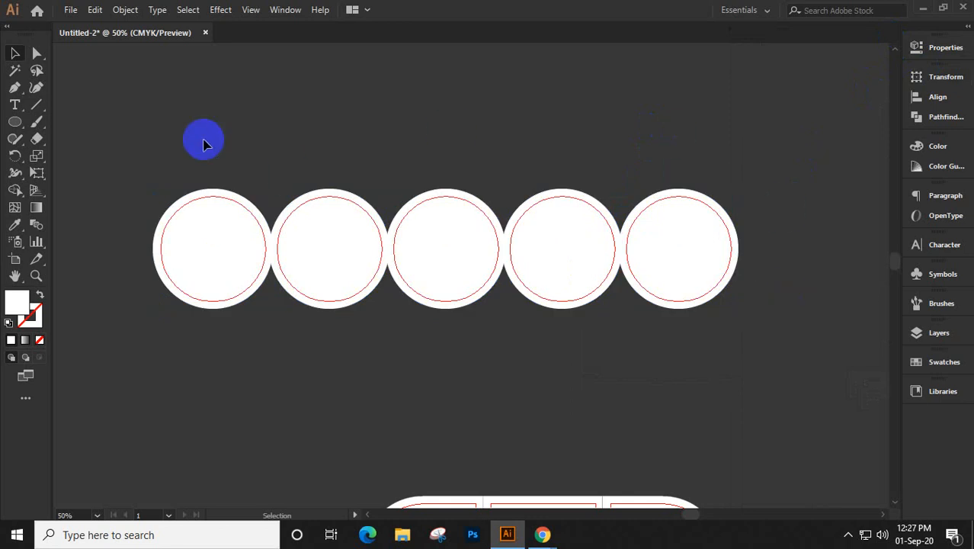
Duplicate the whole row of five circles with their guides directly below the original row and clear the selection
scroll(632, 338, down, 1)
drag(182, 135, 809, 345)
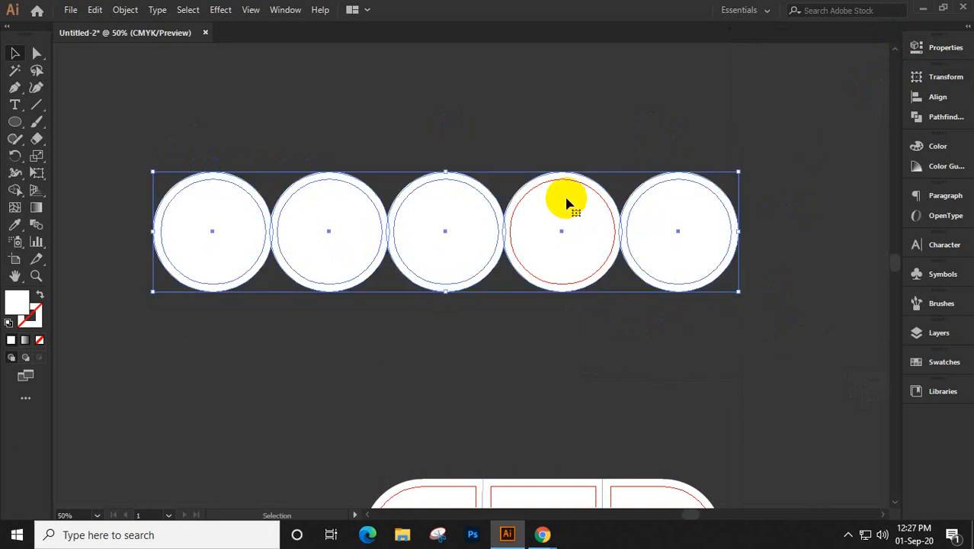
drag(566, 202, 561, 348)
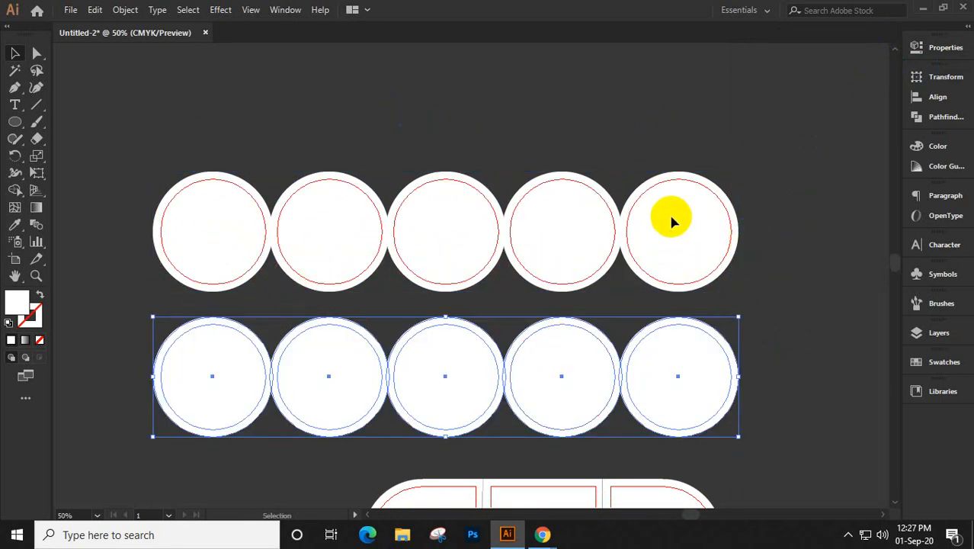
key(ctrl+shift+a)
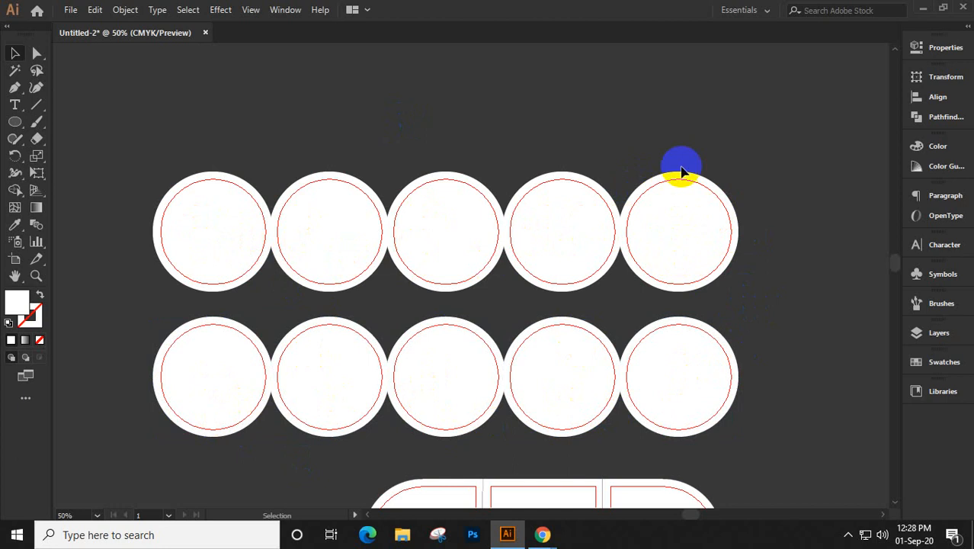
Draw a white square without a stroke on the empty canvas area to the right of the circle rows
scroll(650, 159, down, 1)
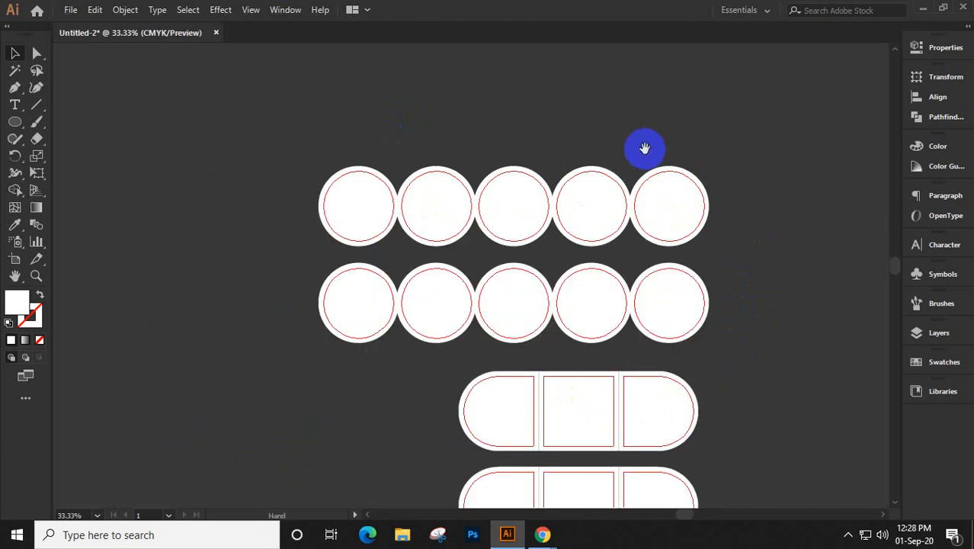
drag(760, 167, 499, 172)
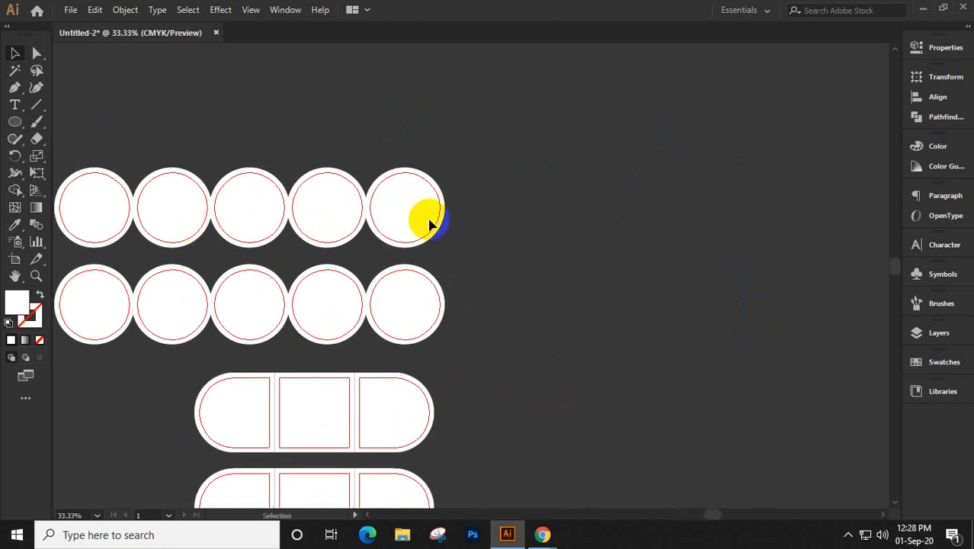
drag(654, 217, 269, 298)
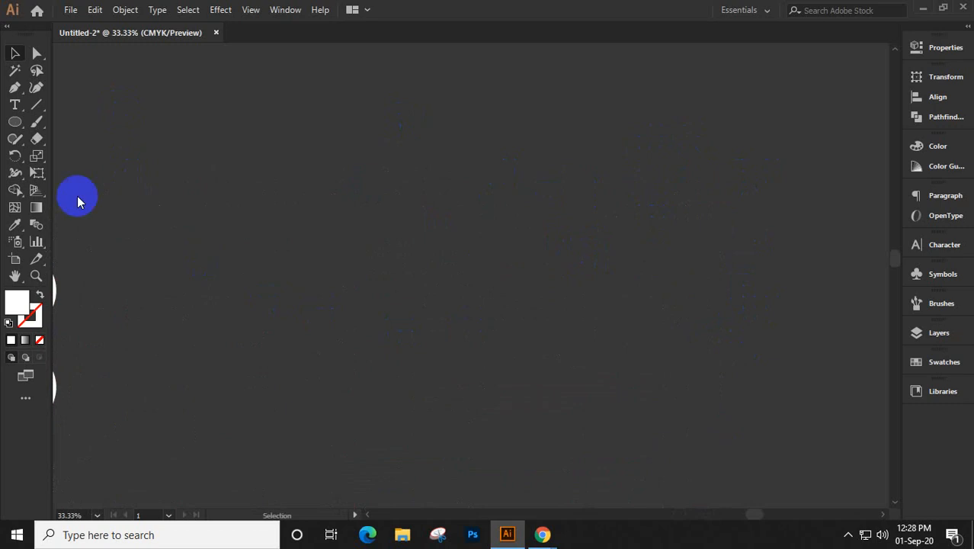
click(14, 123)
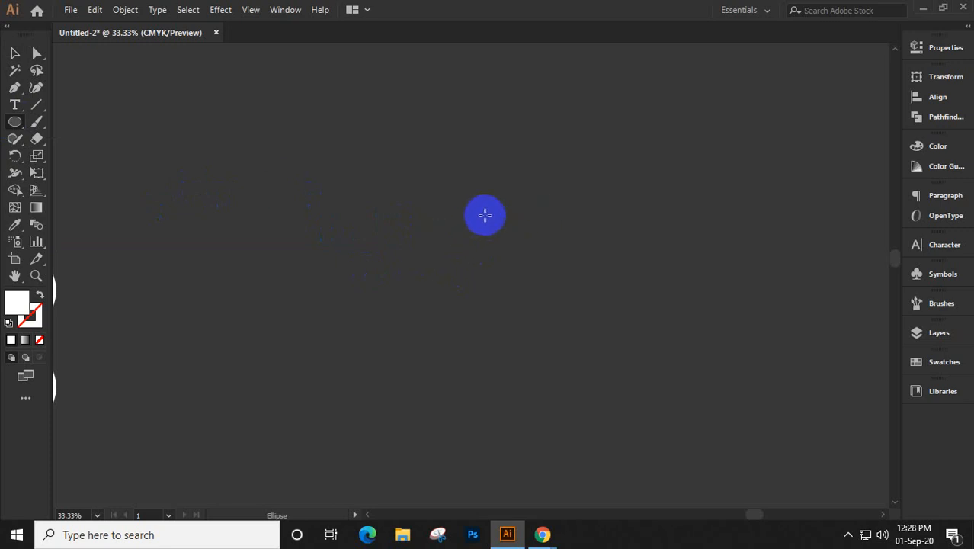
click(13, 124)
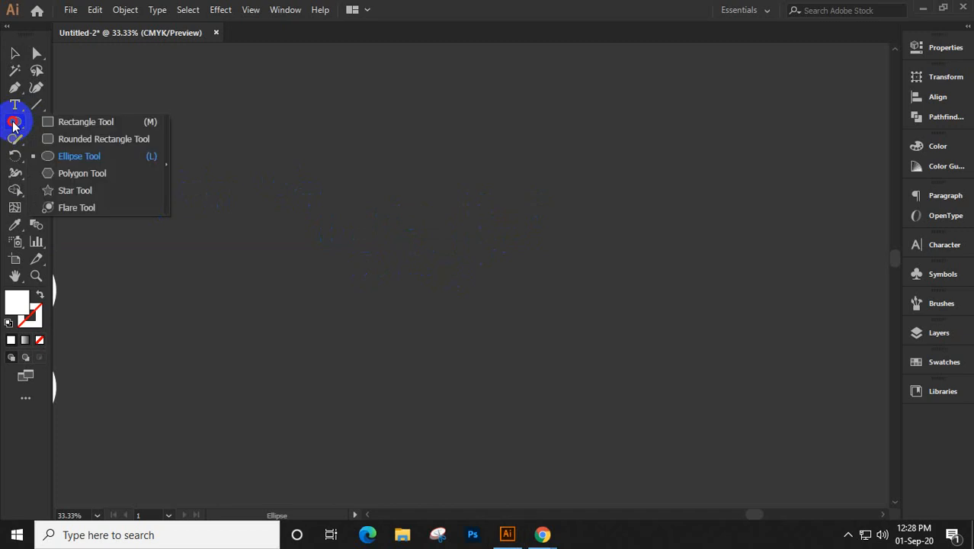
click(77, 122)
drag(387, 184, 479, 305)
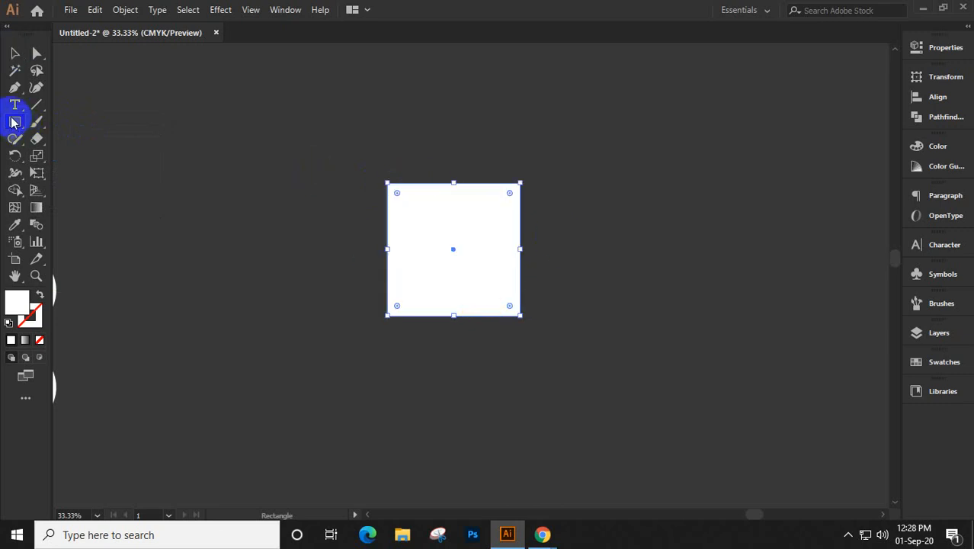
Duplicate the square directly below itself, edge to edge, and repeat the copy to make a column of three
click(15, 52)
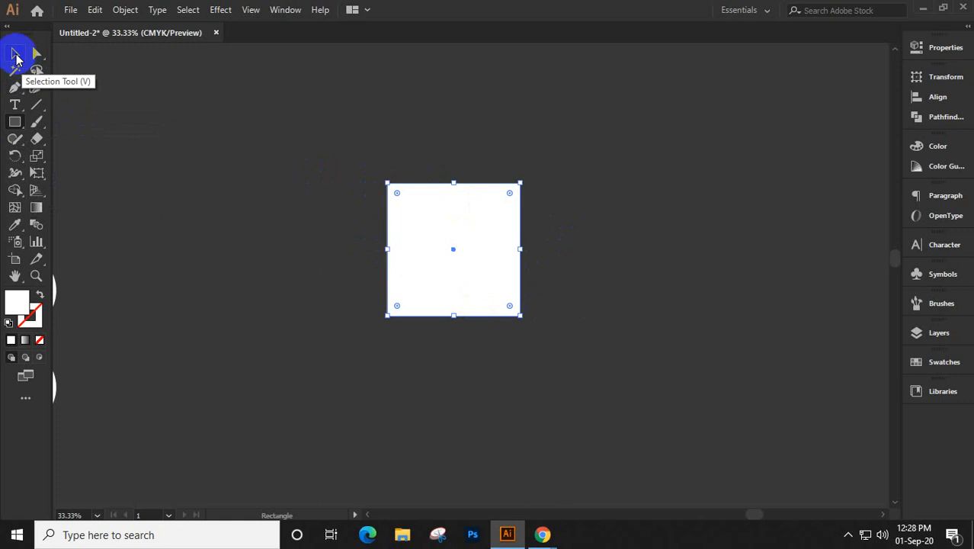
drag(480, 235, 484, 313)
key(ctrl+d)
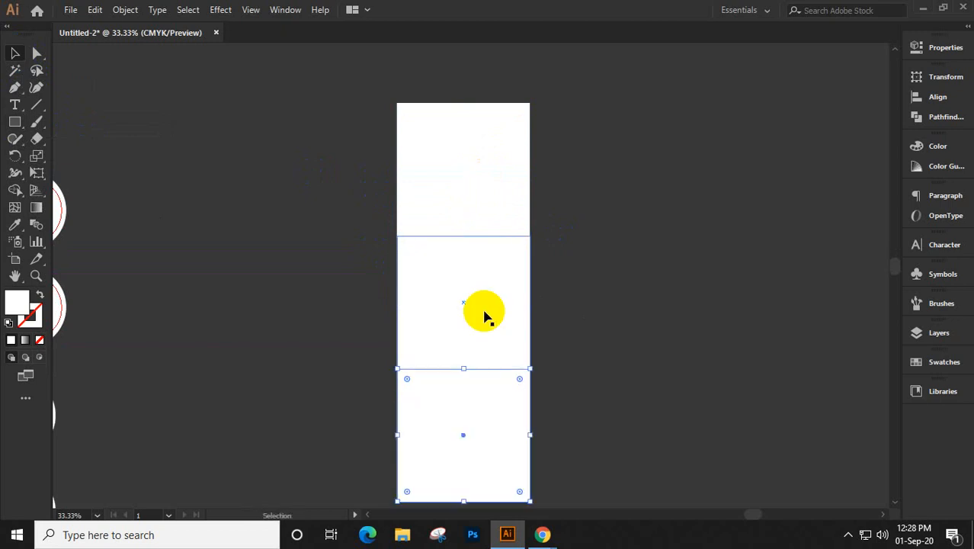
Duplicate the middle square to its right and left sides, snapping the copies edge to edge to form a cross
click(485, 295)
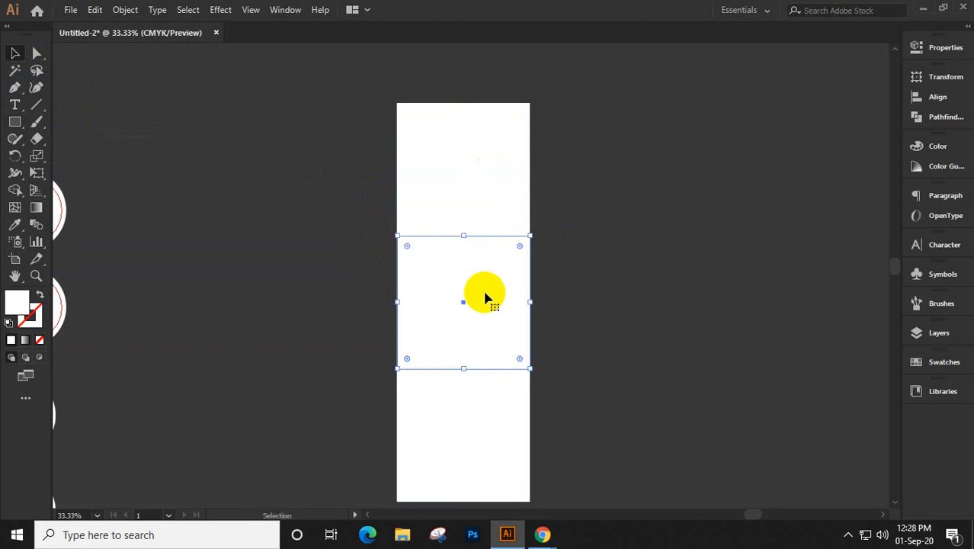
drag(485, 295, 617, 303)
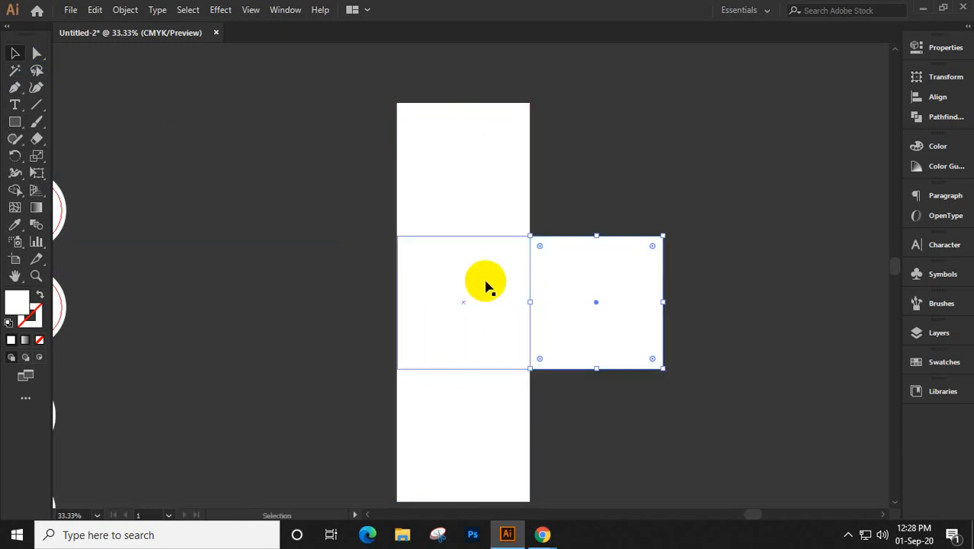
drag(573, 303, 320, 319)
shift+click(336, 311)
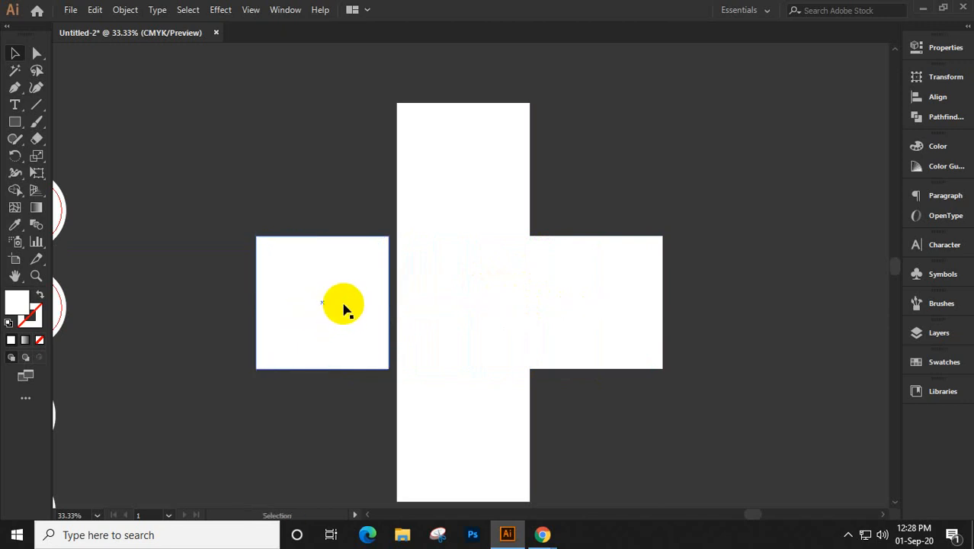
drag(344, 305, 350, 309)
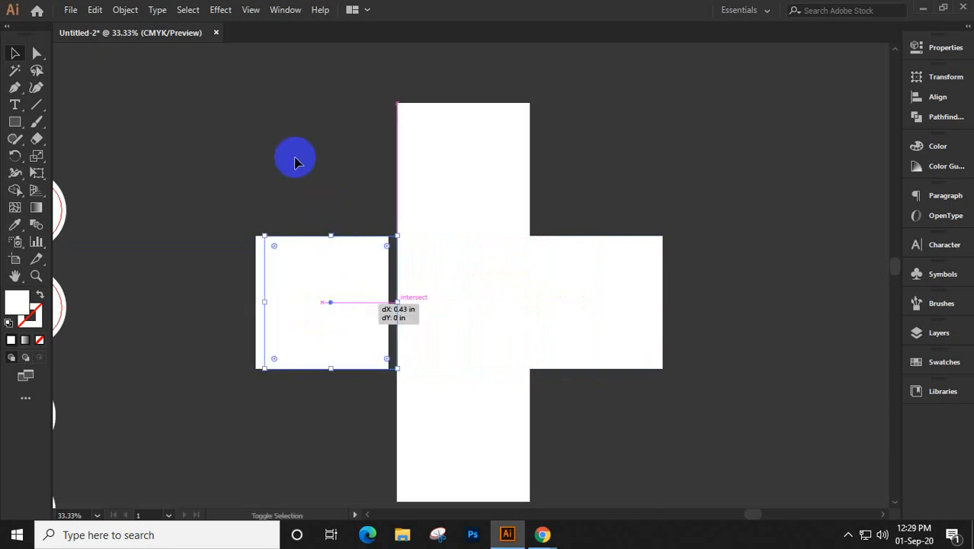
Apply a 0.25 pt stroke to all five squares of the cross and clear the selection
drag(289, 157, 559, 401)
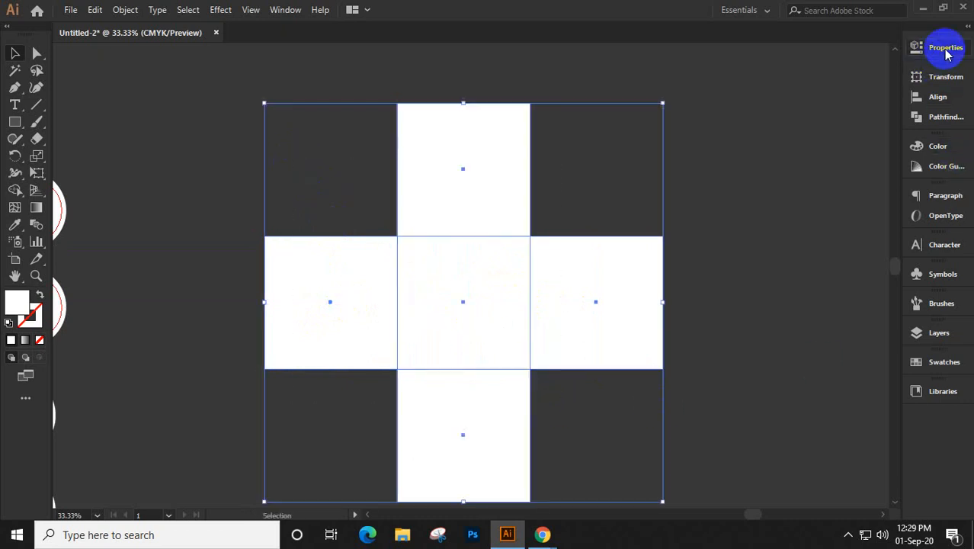
click(504, 348)
click(942, 54)
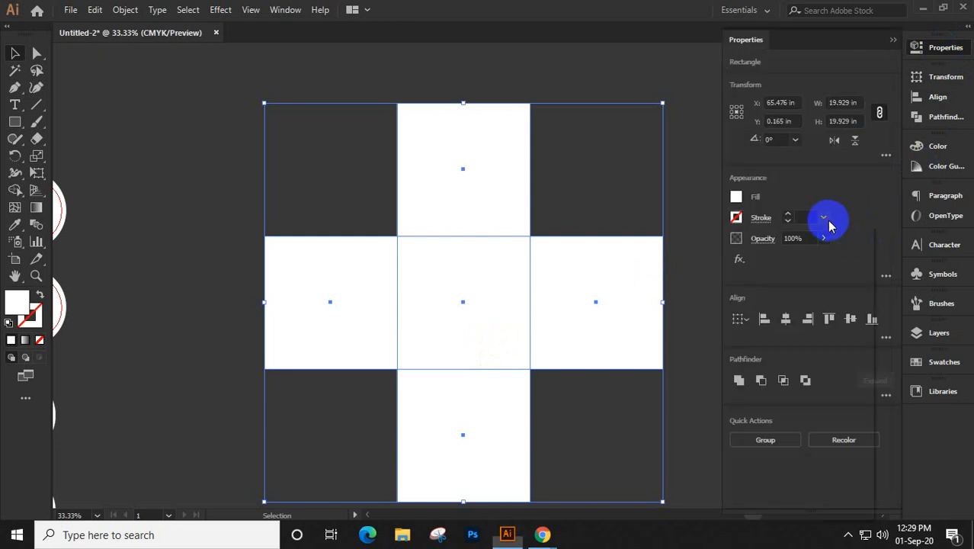
click(825, 218)
click(847, 231)
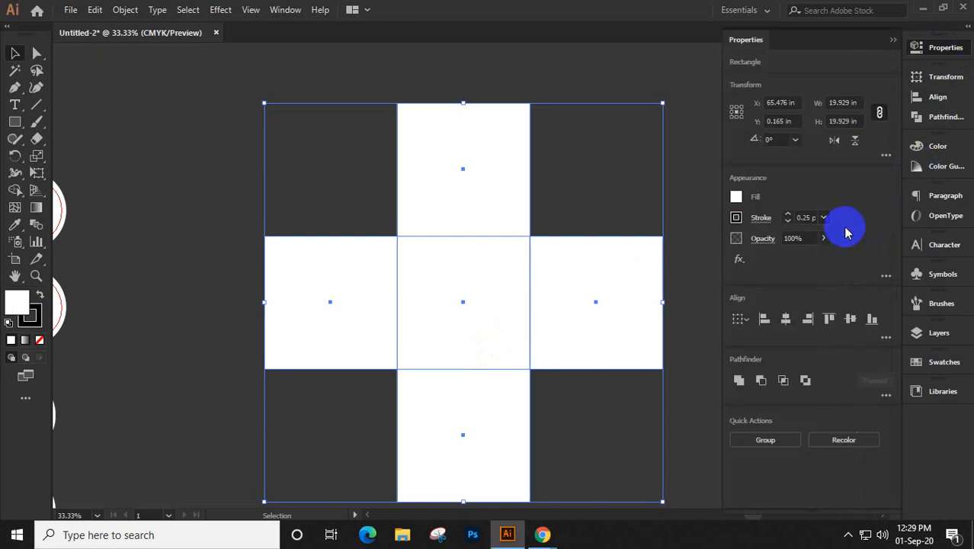
click(893, 42)
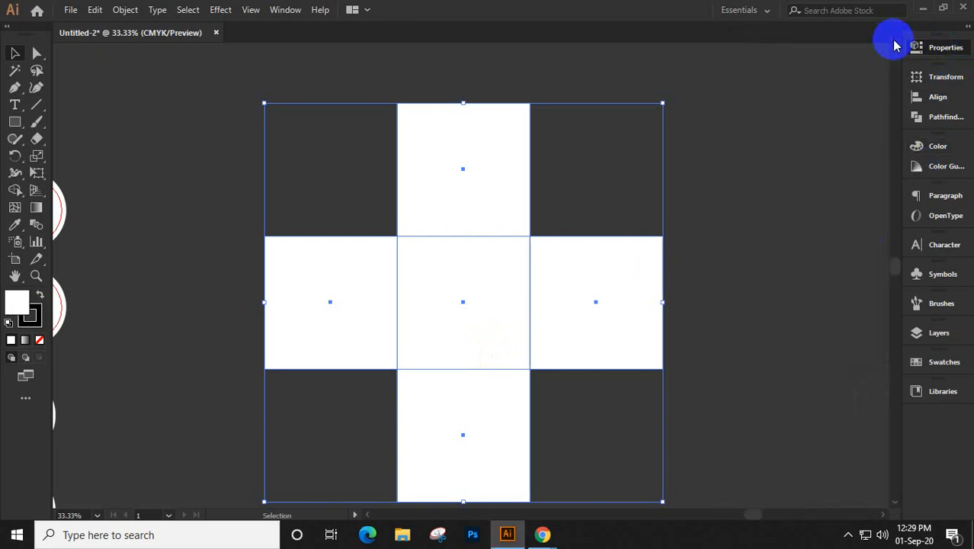
click(737, 213)
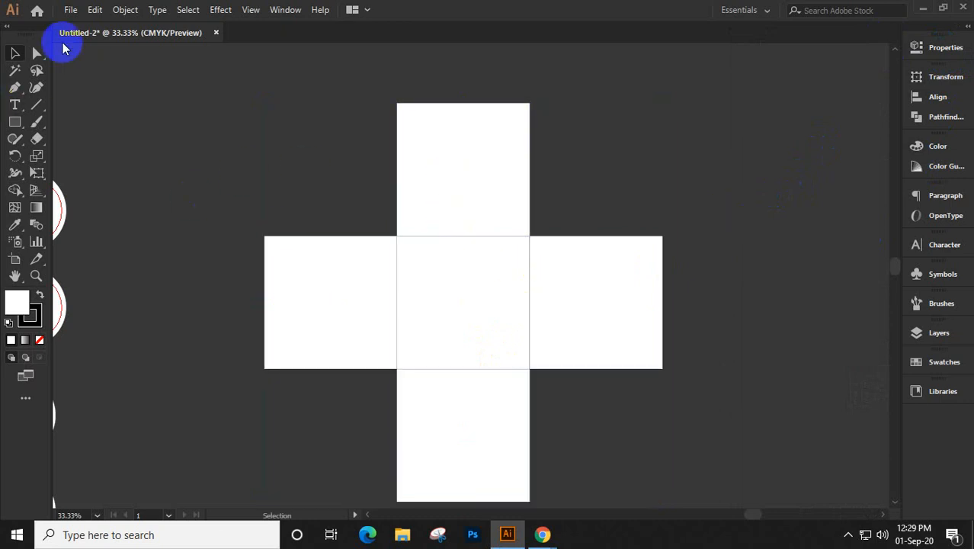
click(497, 135)
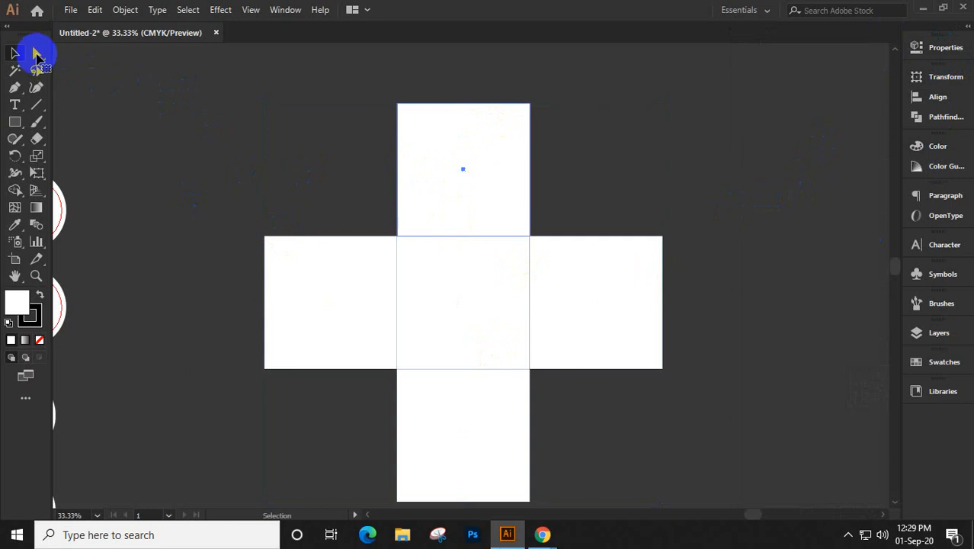
click(36, 53)
click(406, 114)
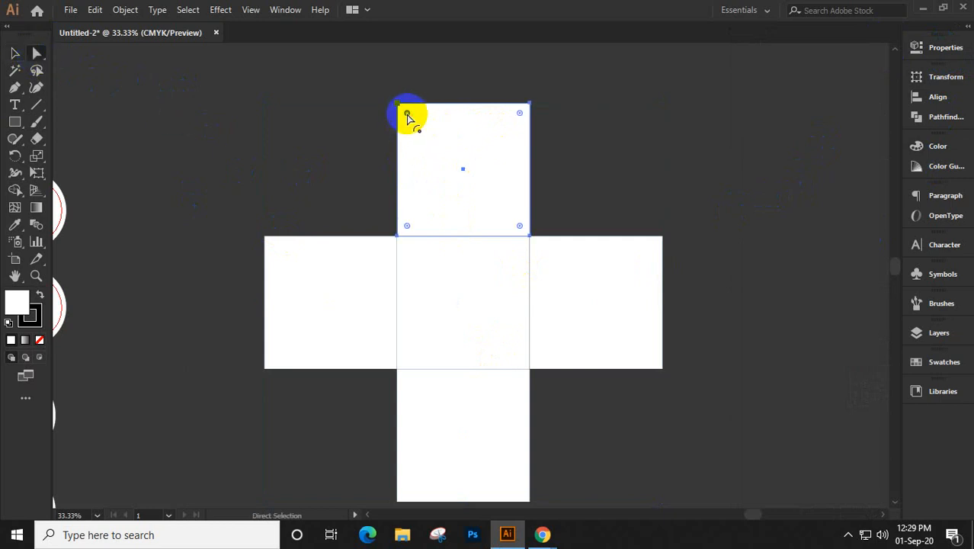
shift+click(520, 114)
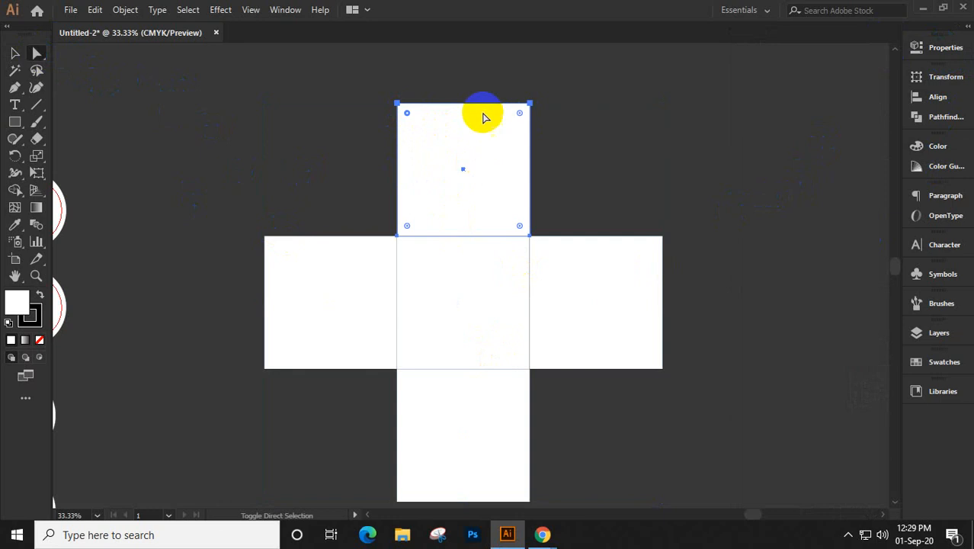
drag(196, 106, 682, 480)
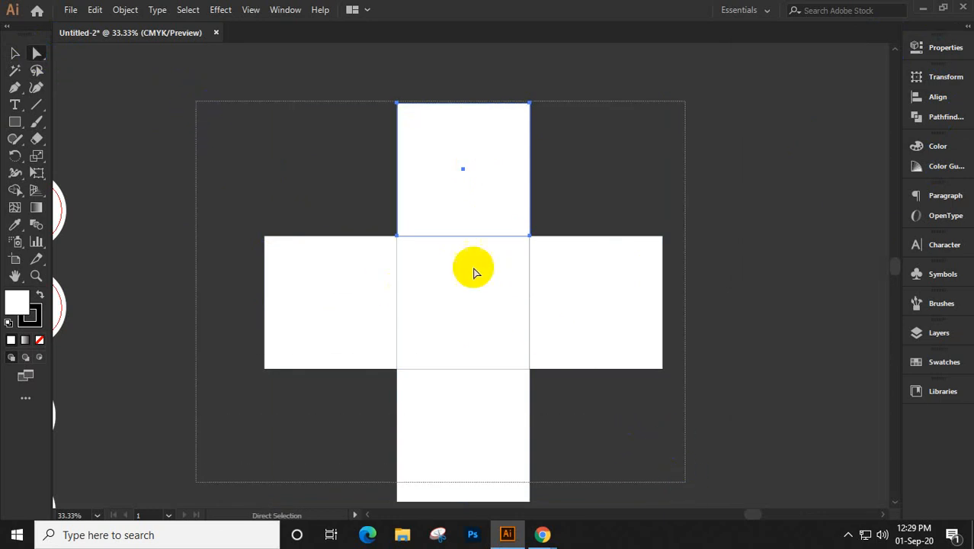
click(406, 114)
shift+click(519, 112)
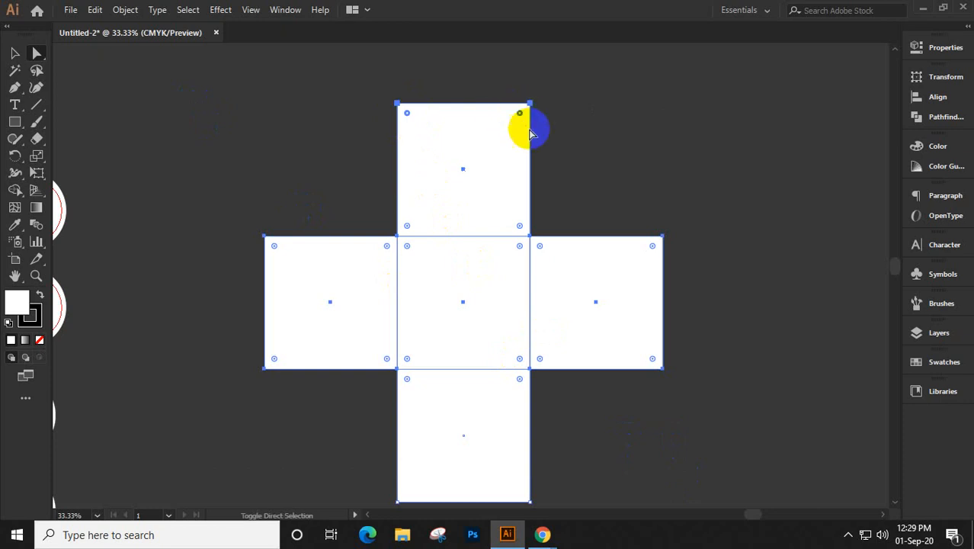
shift+click(654, 247)
shift+click(652, 358)
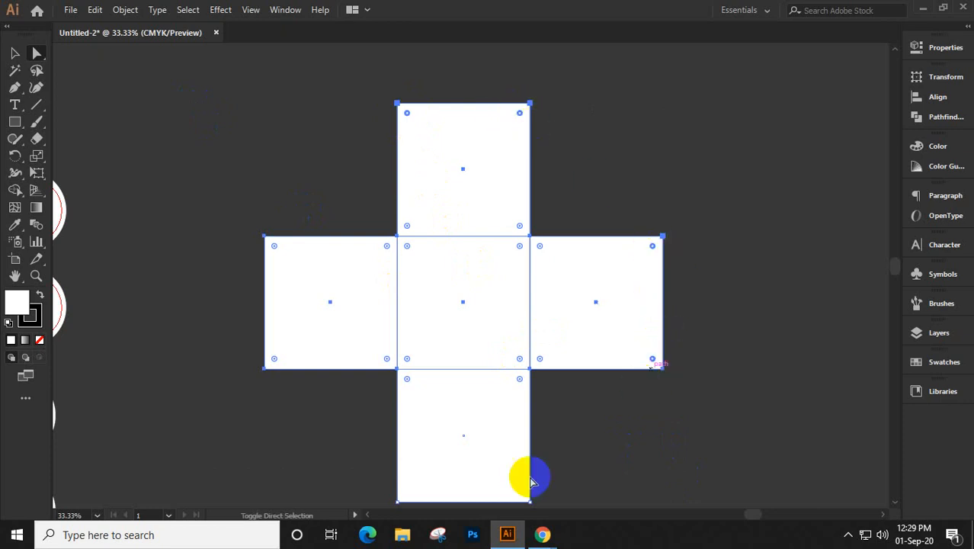
scroll(528, 480, down, 1)
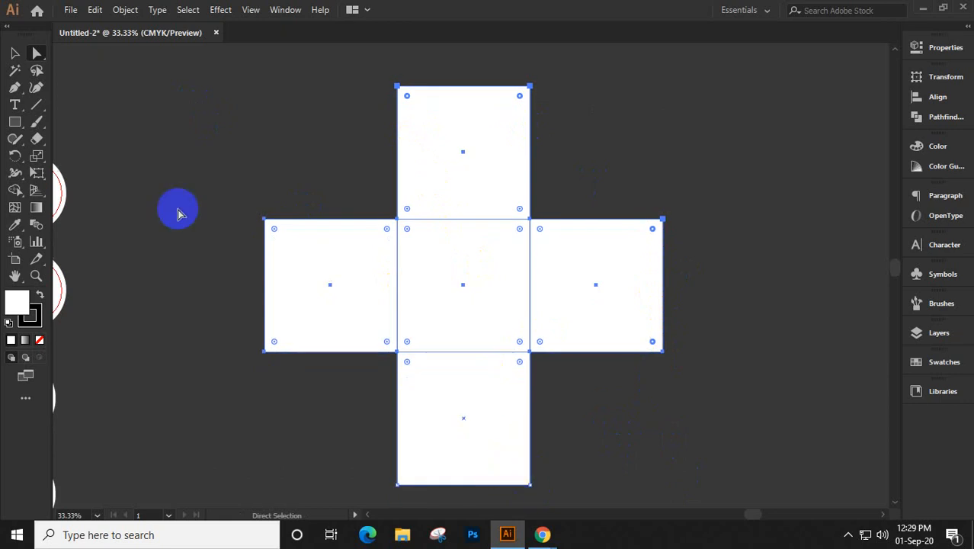
Round the outer corners of the cross's four arms to a 3.32 in radius, making semicircular ends, and clear the selection
click(16, 54)
drag(178, 65, 733, 489)
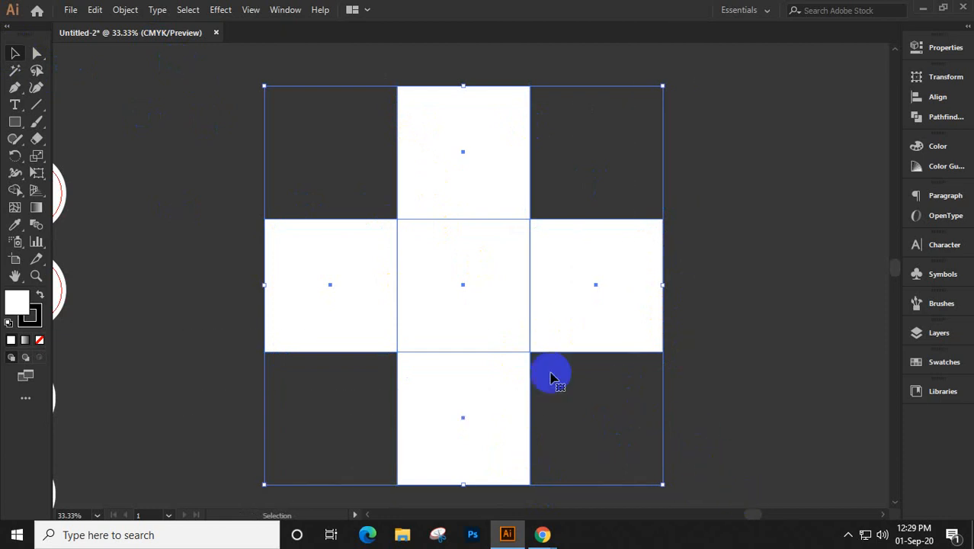
click(40, 55)
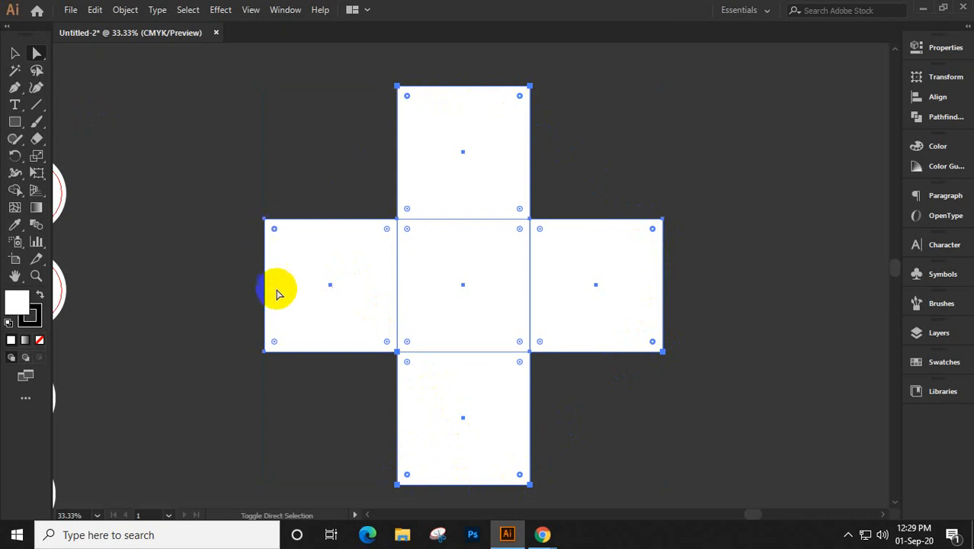
drag(276, 345, 415, 348)
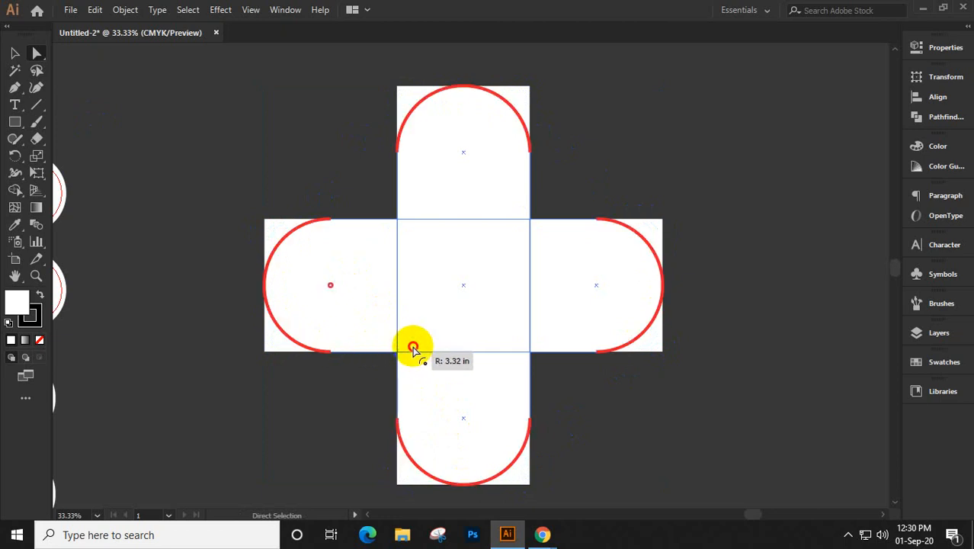
drag(412, 348, 405, 342)
click(15, 52)
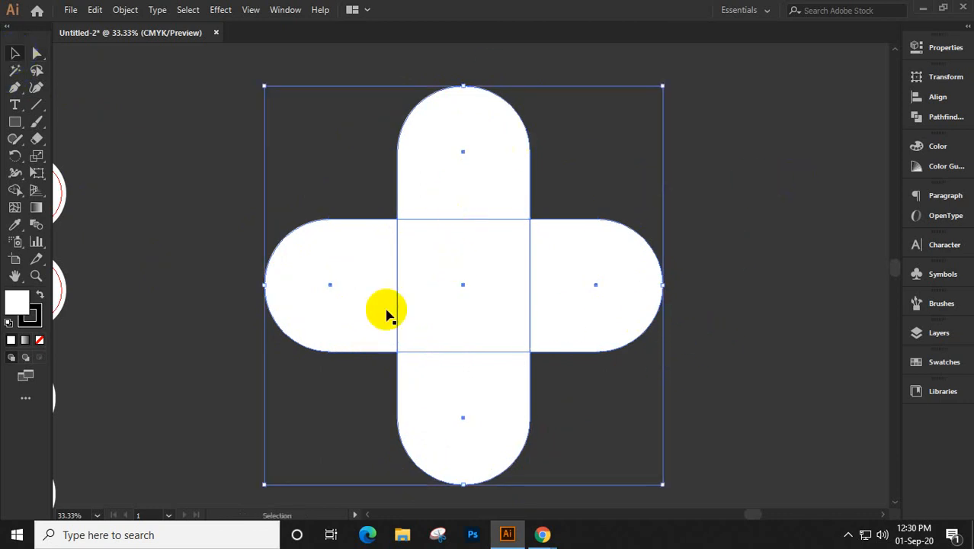
key(ctrl+shift+a)
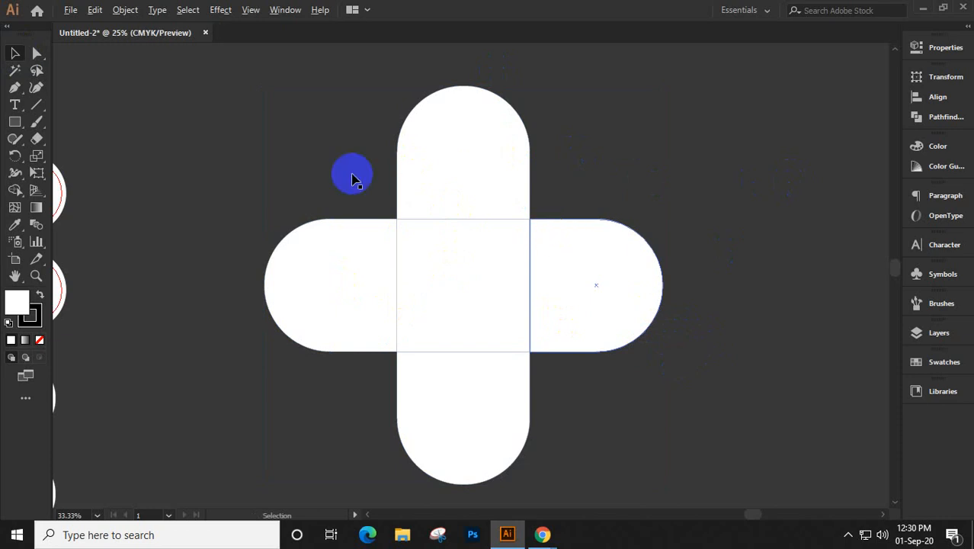
Offset the paths of all five cross panels inward by 0.35 in, using a negative offset with miter joins
key(ctrl+minus)
drag(300, 121, 652, 440)
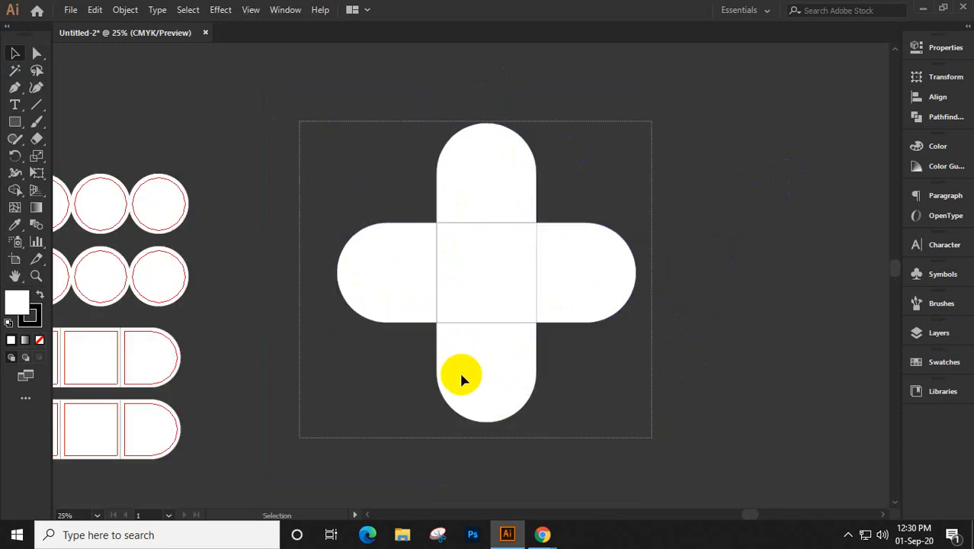
click(458, 261)
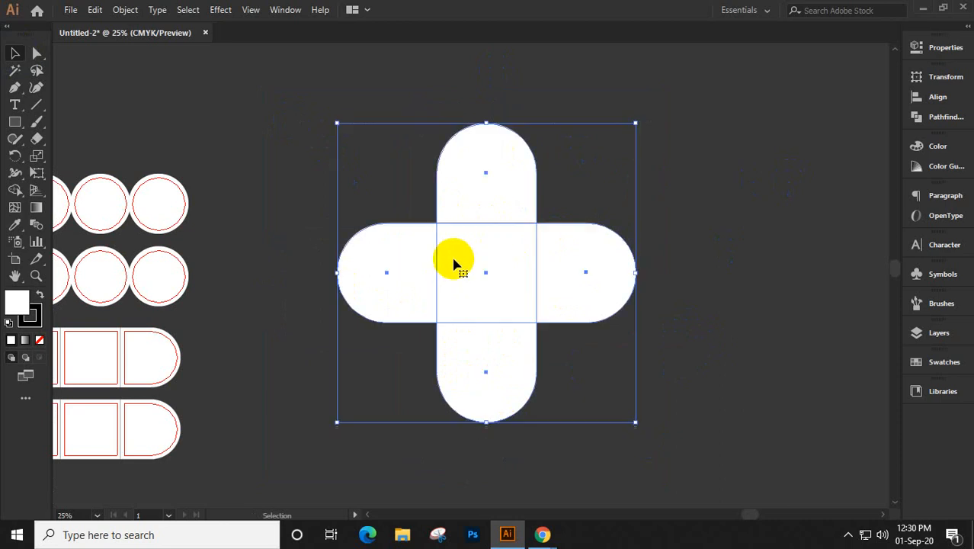
click(125, 10)
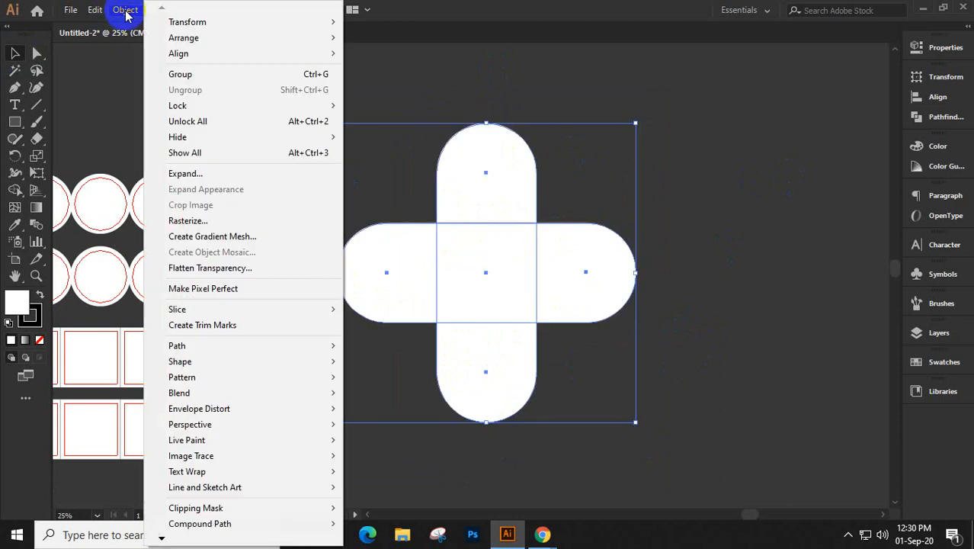
mouse_move(183, 347)
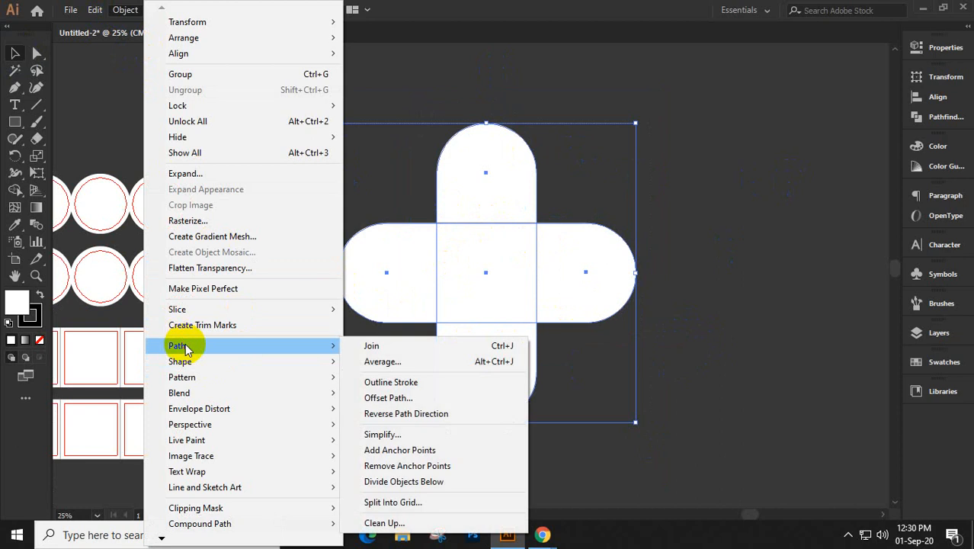
click(388, 398)
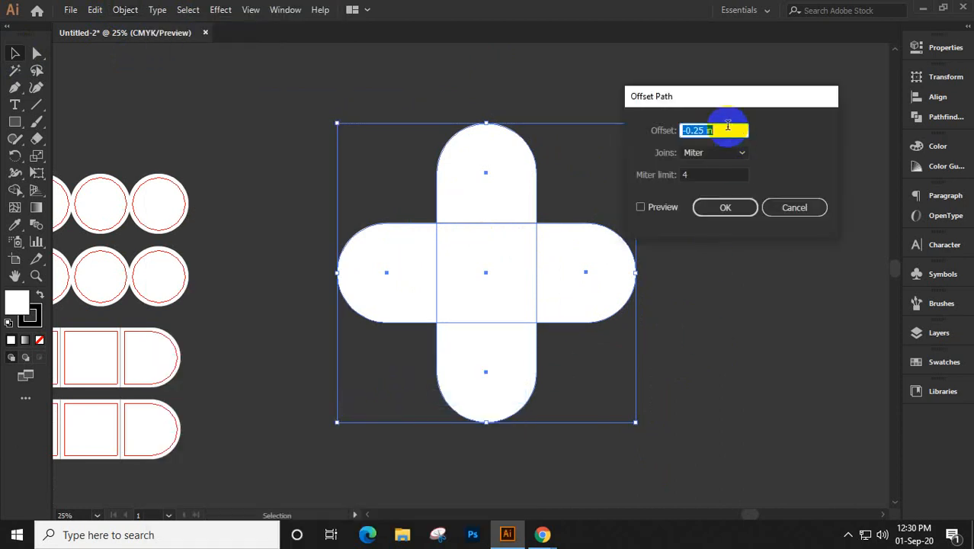
click(658, 218)
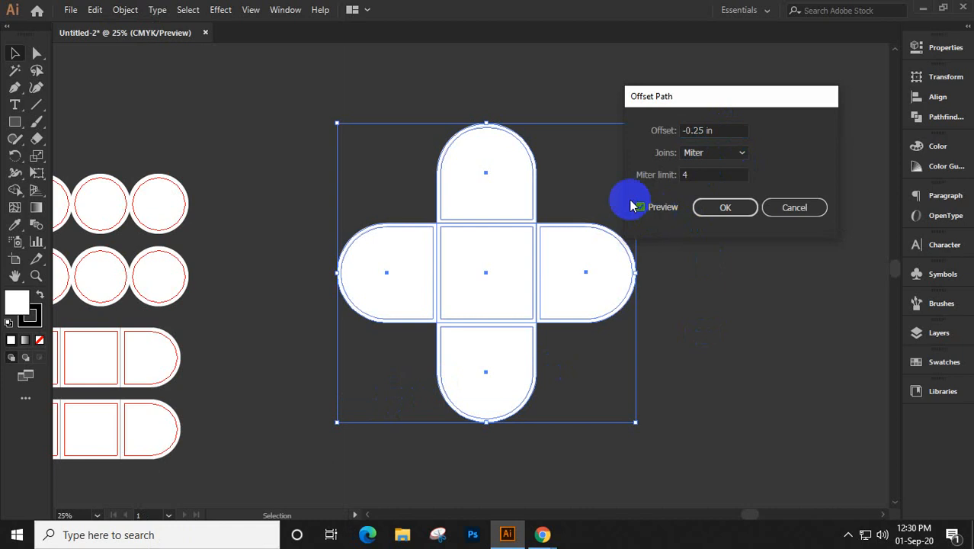
click(701, 129)
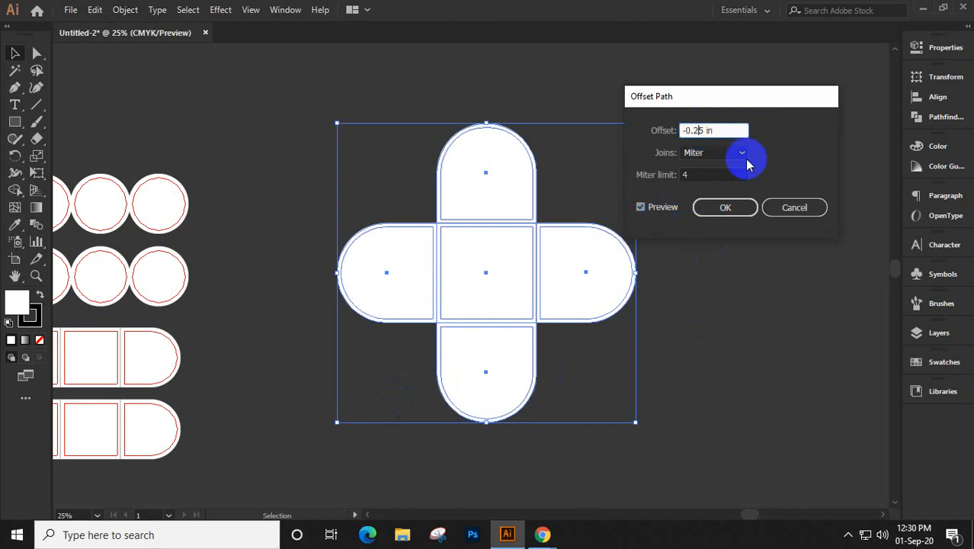
click(658, 209)
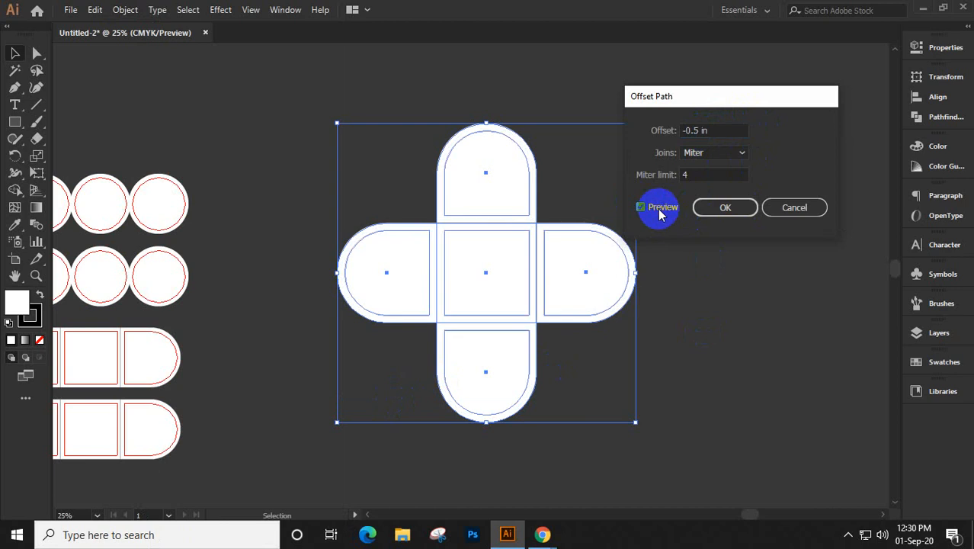
click(697, 130)
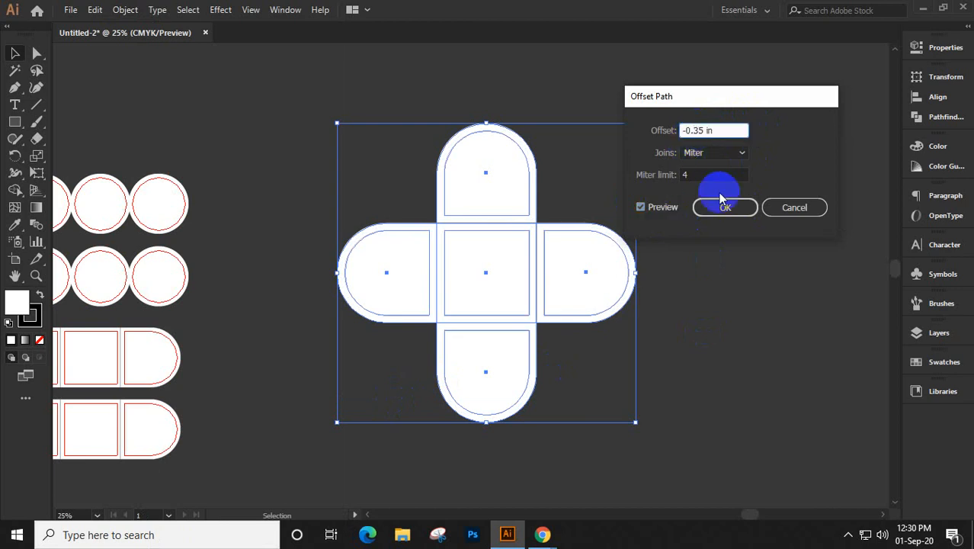
click(652, 208)
click(652, 208)
click(710, 206)
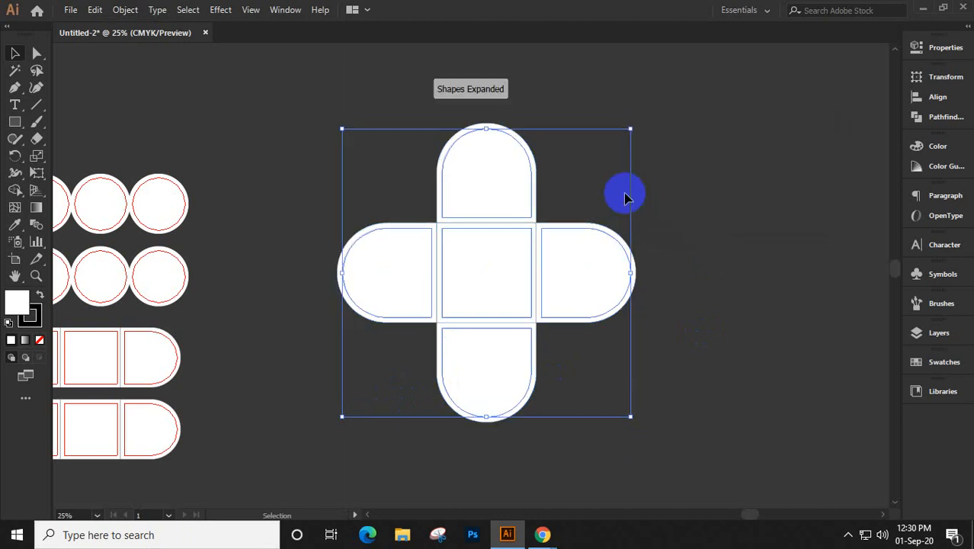
Give the inset margin outlines inside the cross panels a red stroke
key(a)
key(v)
click(571, 276)
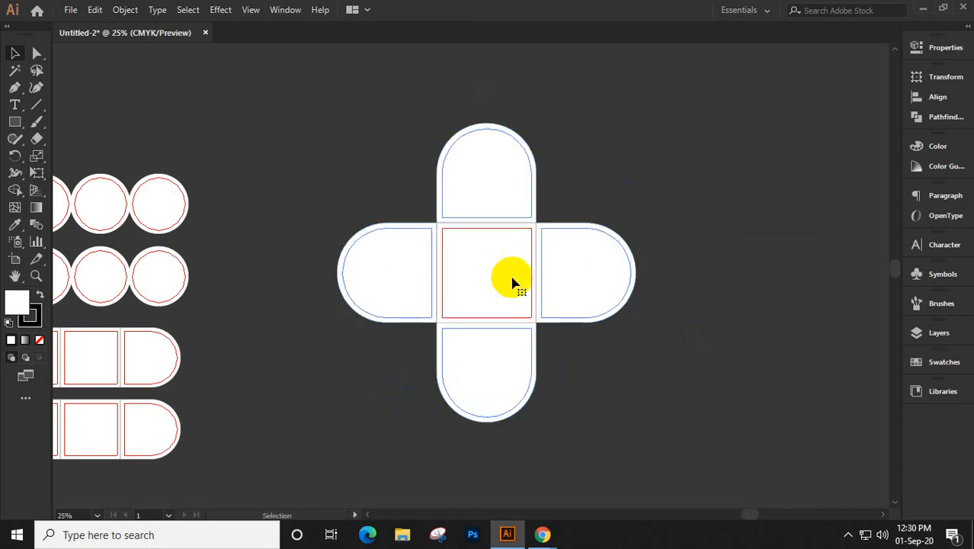
Duplicate the complete cross layout with its red margins beside the original and clear the selection
drag(329, 111, 684, 419)
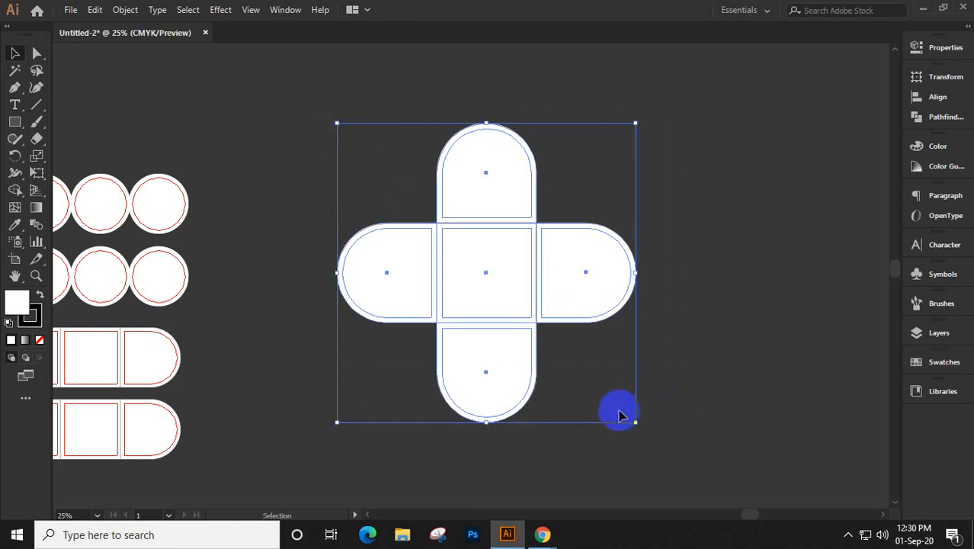
drag(460, 296, 769, 294)
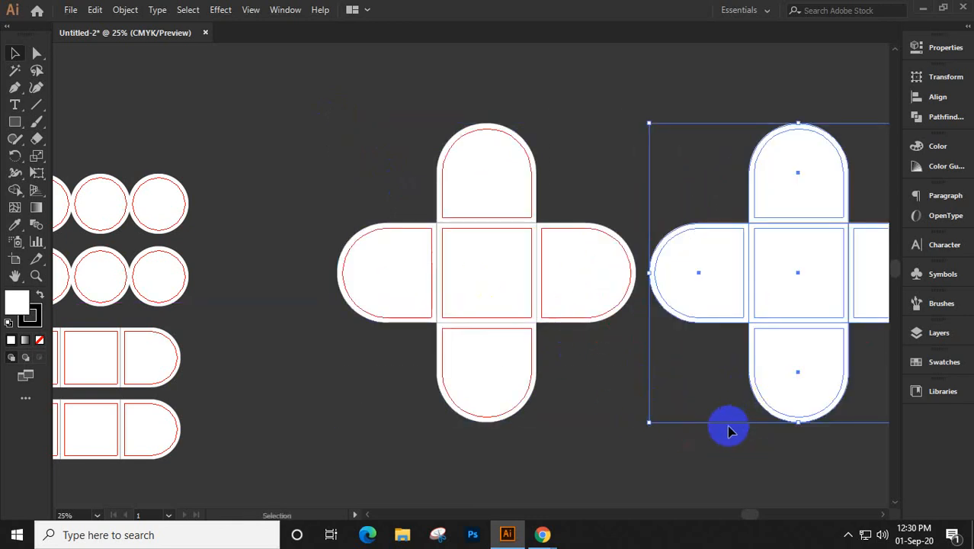
drag(723, 431, 568, 409)
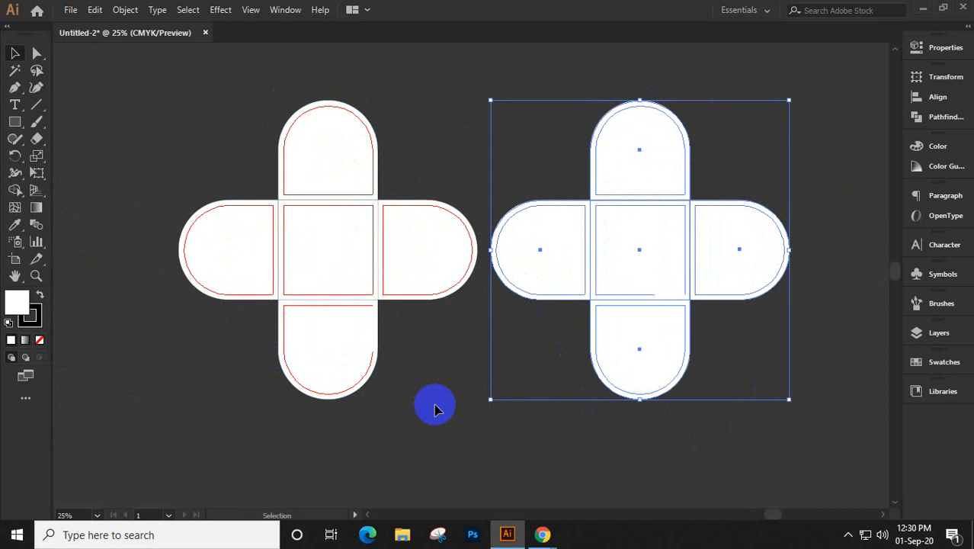
click(387, 382)
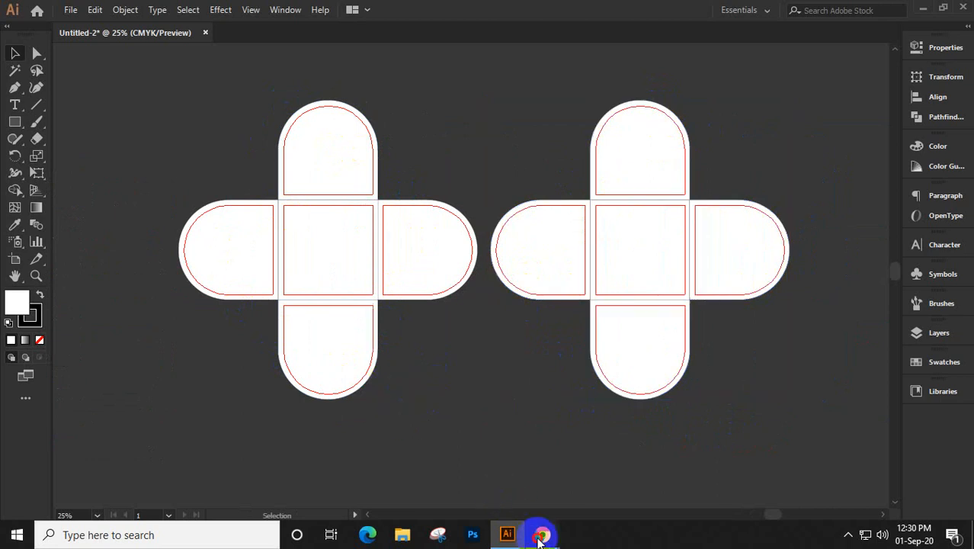
Check the Google Meet call in the browser and return to Illustrator
mouse_move(541, 535)
click(451, 468)
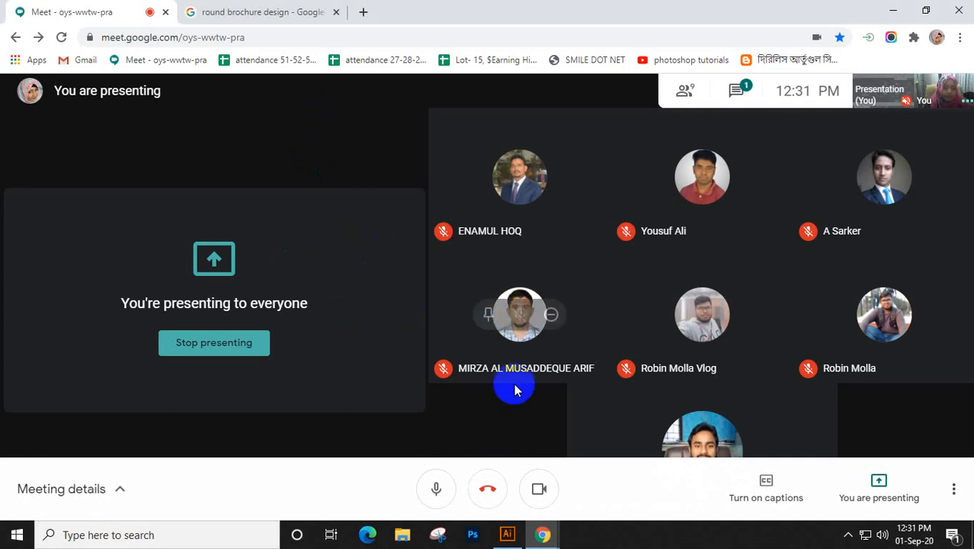
click(507, 534)
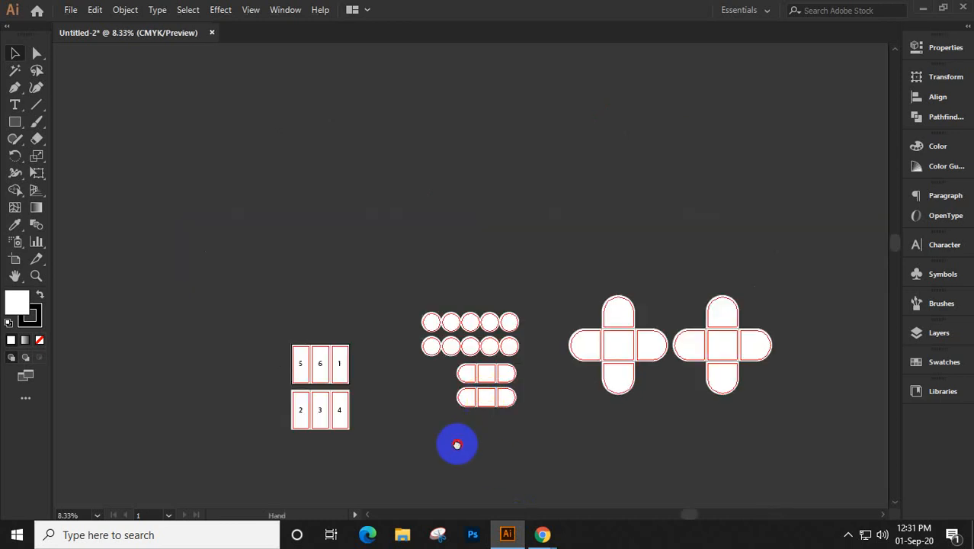
Delete both cross layouts together with the two circles nearest them in each circle row
drag(456, 443, 431, 375)
drag(357, 204, 734, 284)
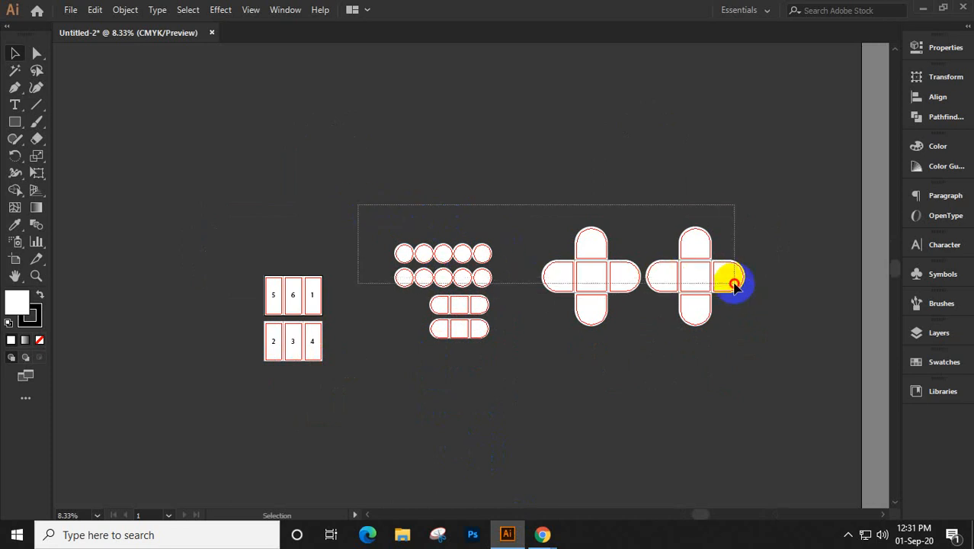
mouse_move(733, 283)
mouse_down()
mouse_move(428, 209)
mouse_move(588, 287)
mouse_move(413, 185)
mouse_move(504, 272)
mouse_move(746, 295)
mouse_up()
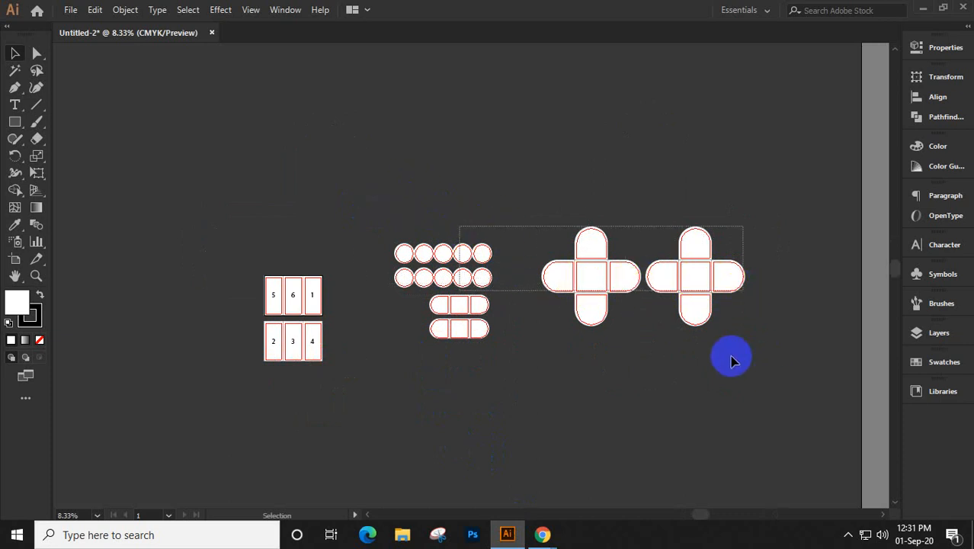
click(571, 227)
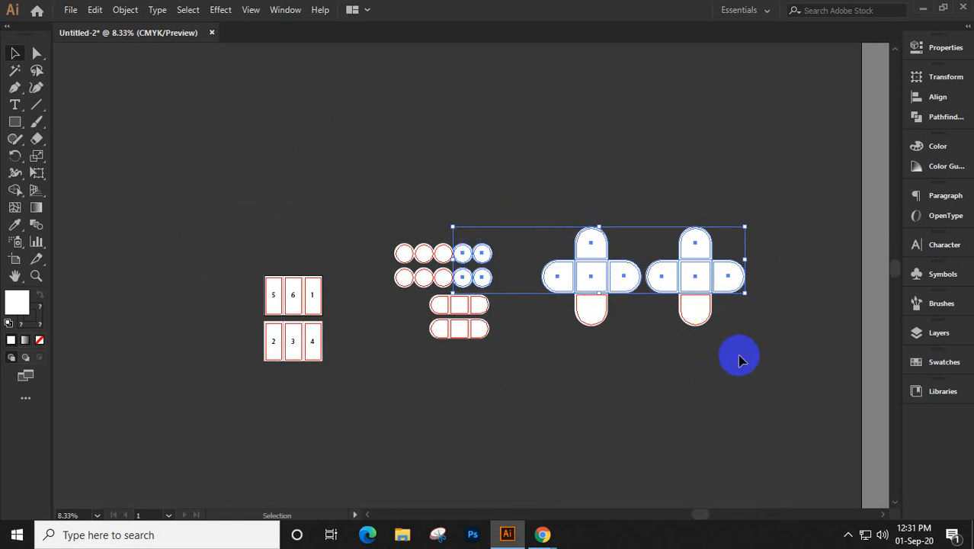
key(Delete)
drag(725, 355, 564, 222)
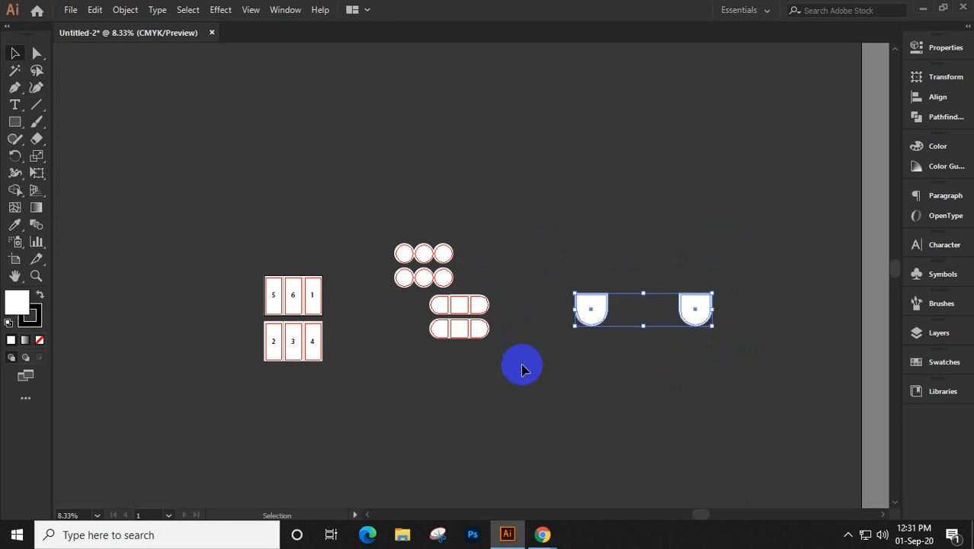
key(Delete)
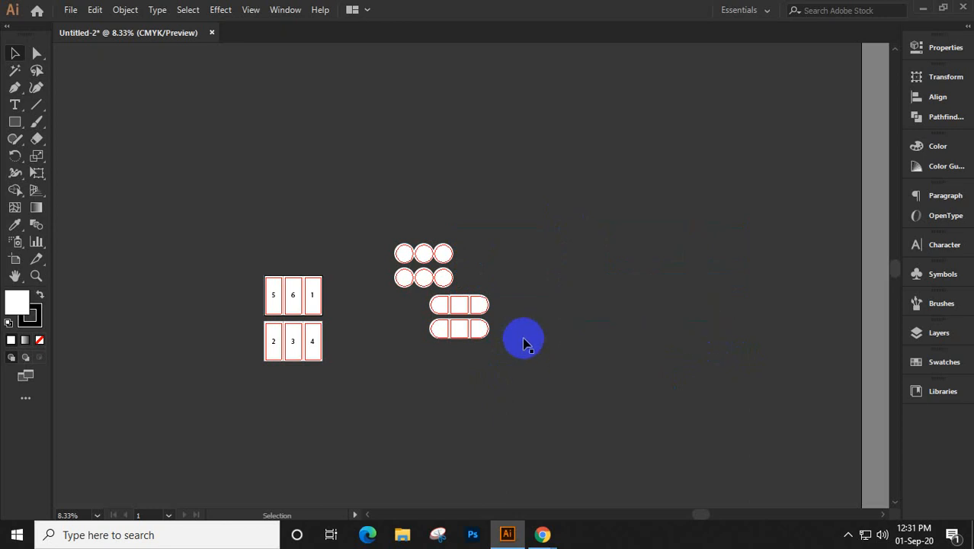
Delete the remaining circles and the two numbered tri-fold layouts, leaving only the rounded-end tri-folds
drag(353, 202, 492, 284)
drag(247, 253, 365, 441)
click(305, 325)
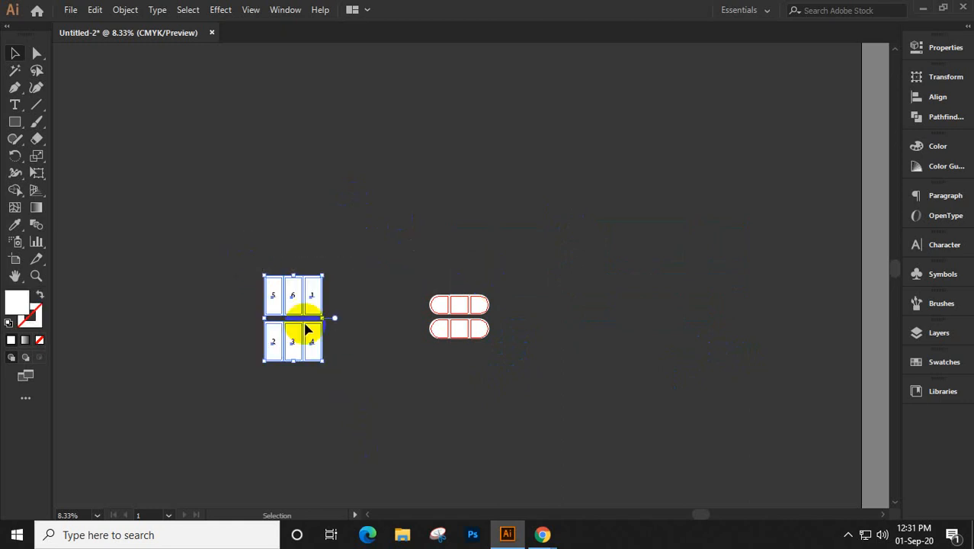
key(Delete)
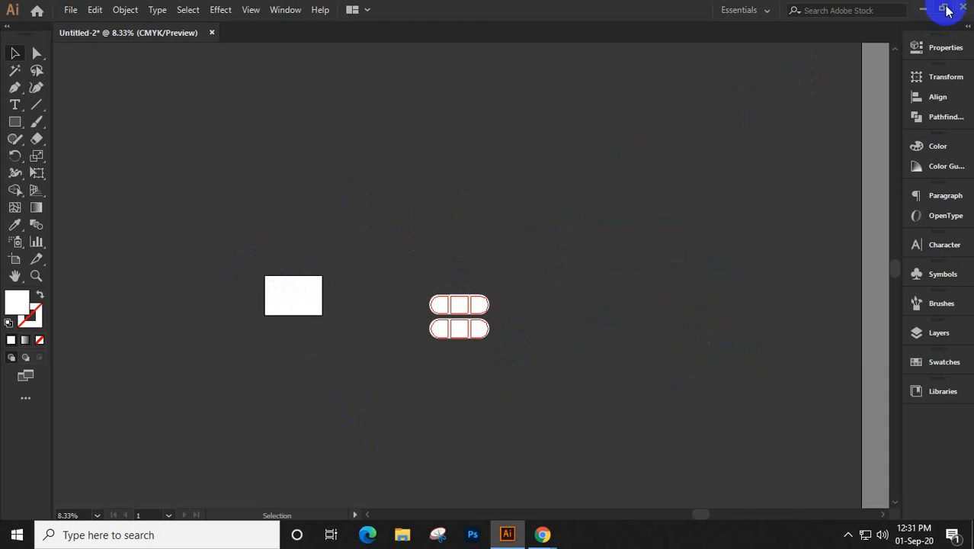
Try to close Illustrator without saving Untitled-2, then minimize its window
click(920, 10)
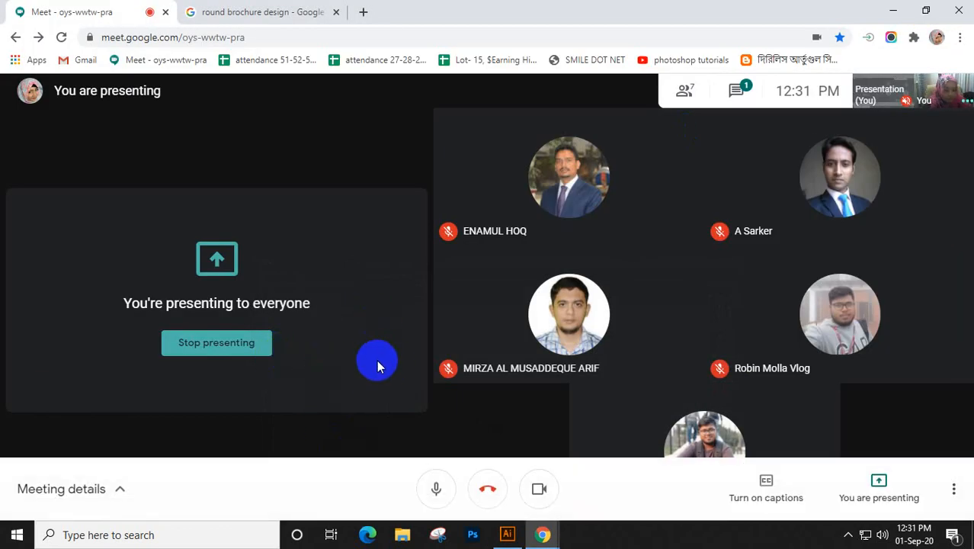
click(507, 533)
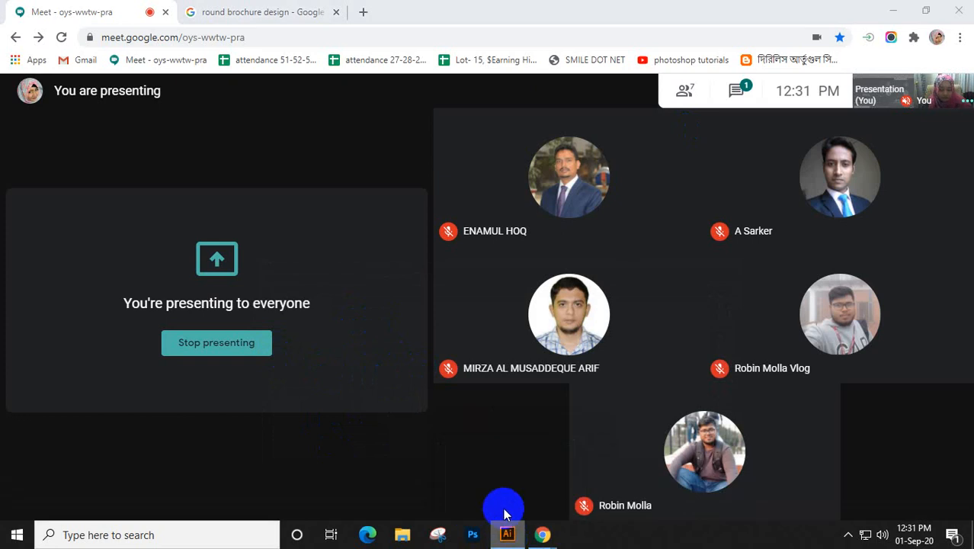
right_click(504, 514)
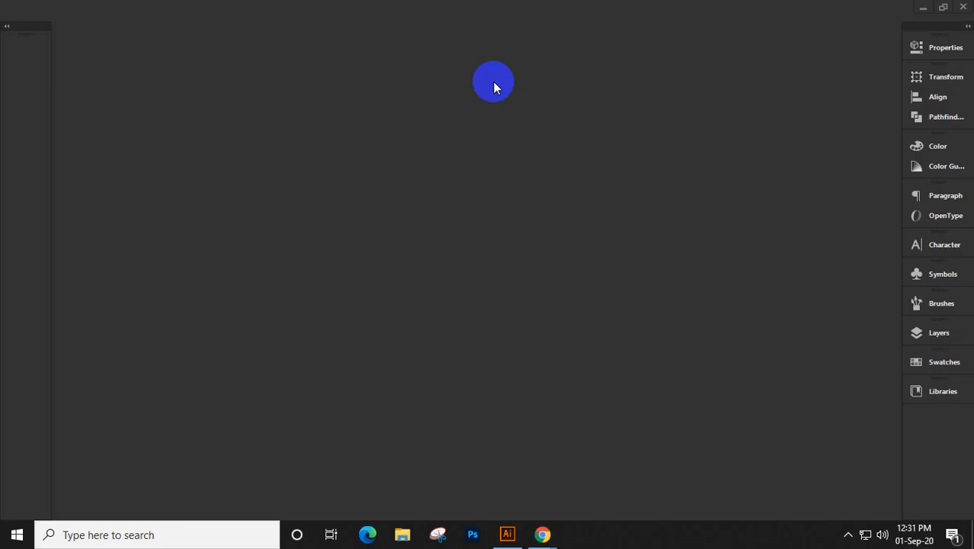
click(962, 7)
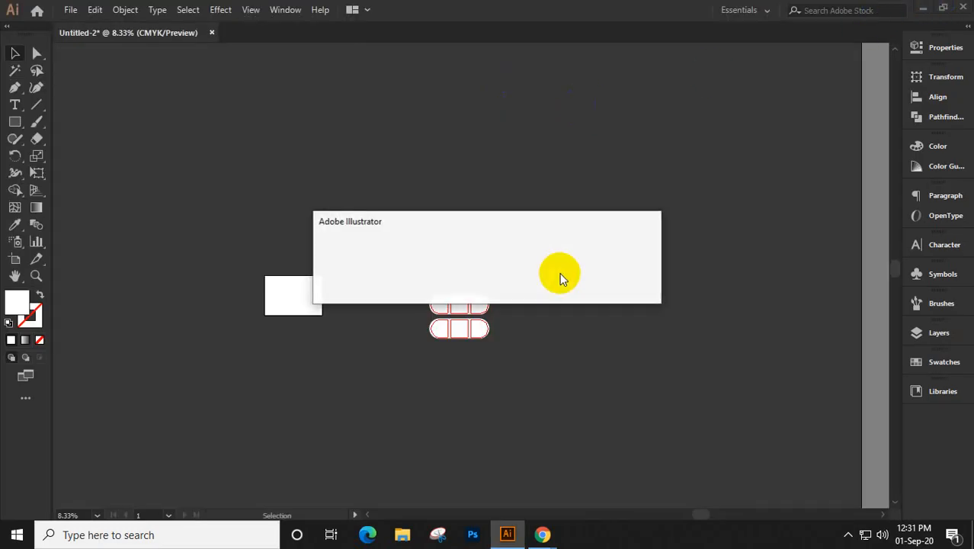
click(555, 285)
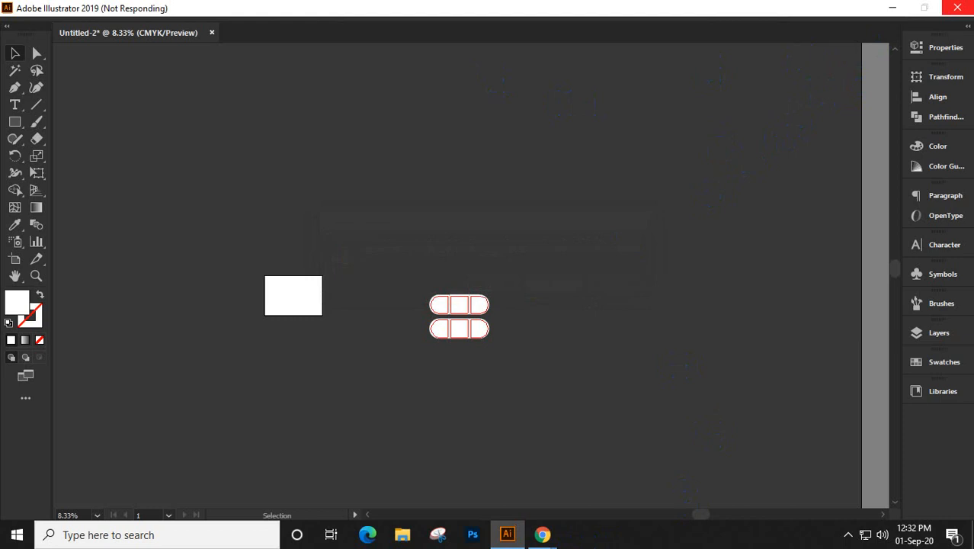
click(892, 7)
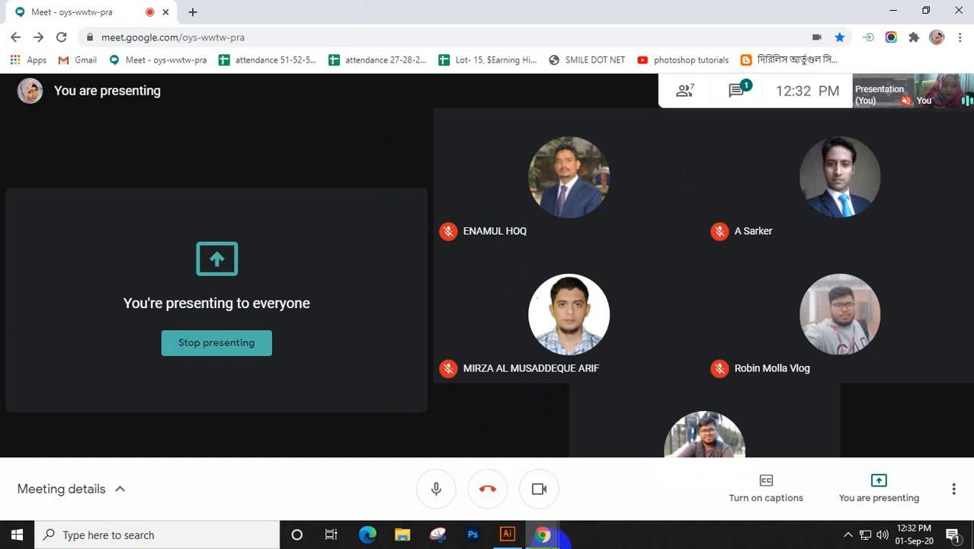
Open the bookmarked "attendance 27-28-2..." spreadsheet in a new browser tab and return to the meeting
click(193, 12)
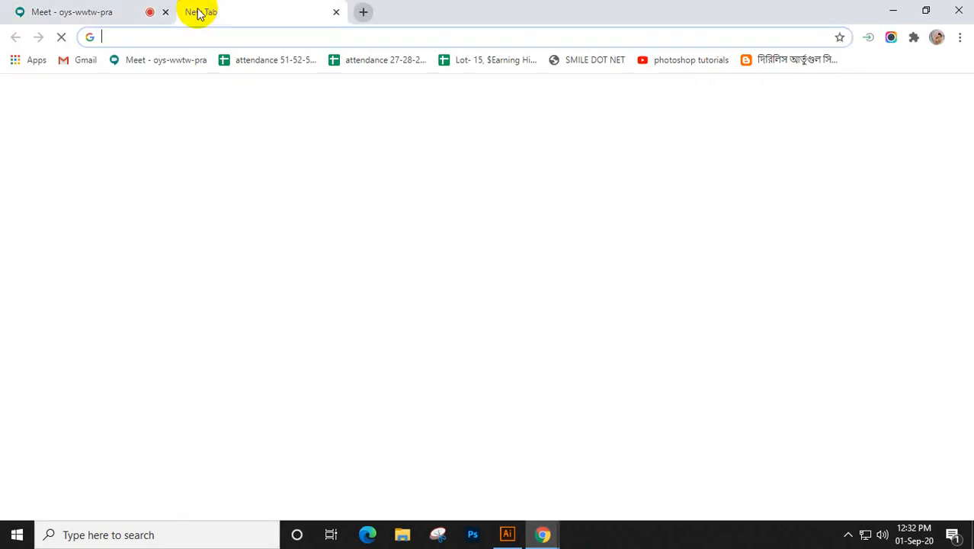
click(387, 62)
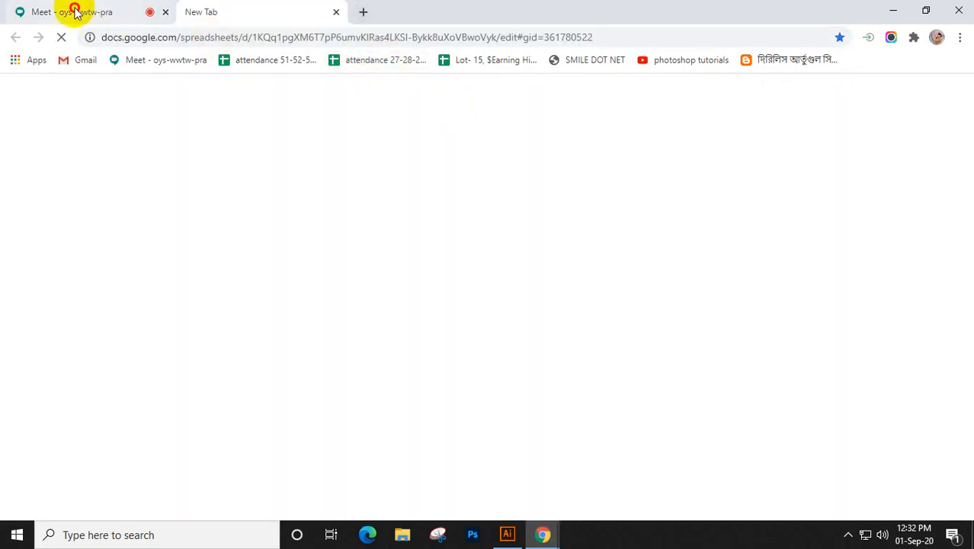
click(72, 10)
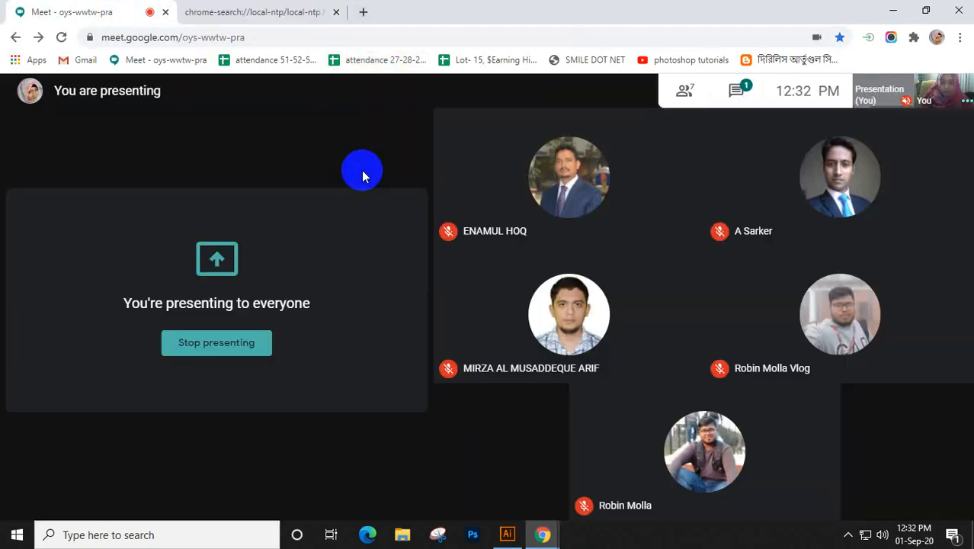
Stop presenting the screen in the Google Meet call
click(848, 534)
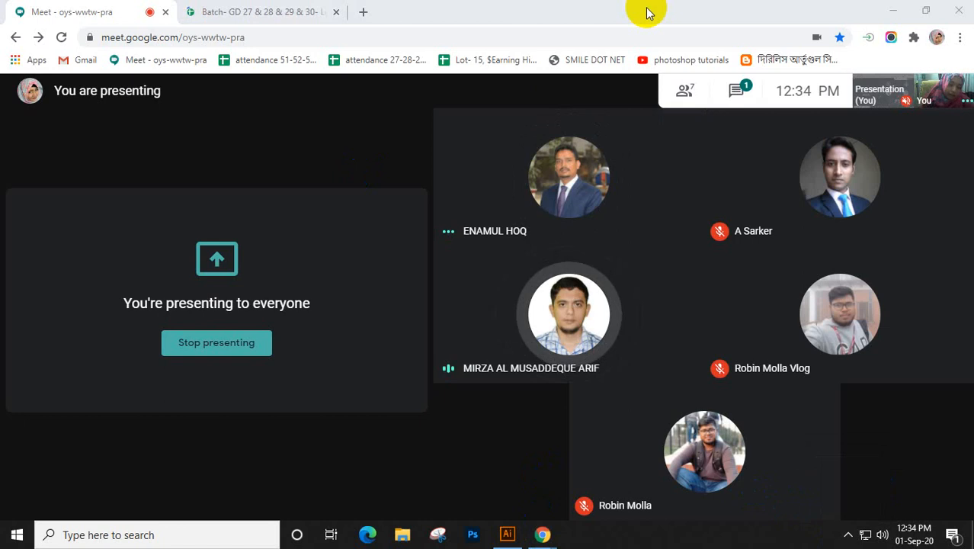
click(208, 347)
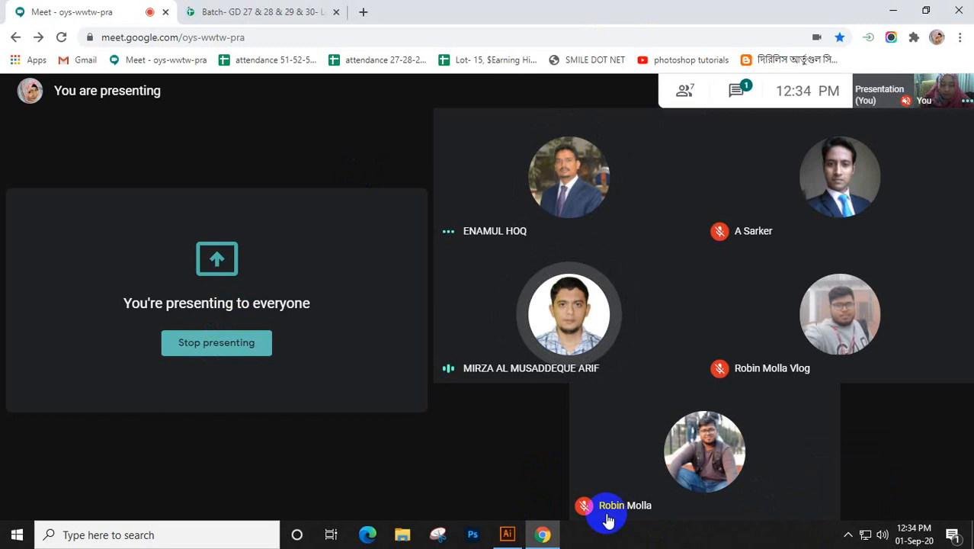
Force the unresponsive Illustrator to close and move its problem-report dialog out of the way
click(508, 533)
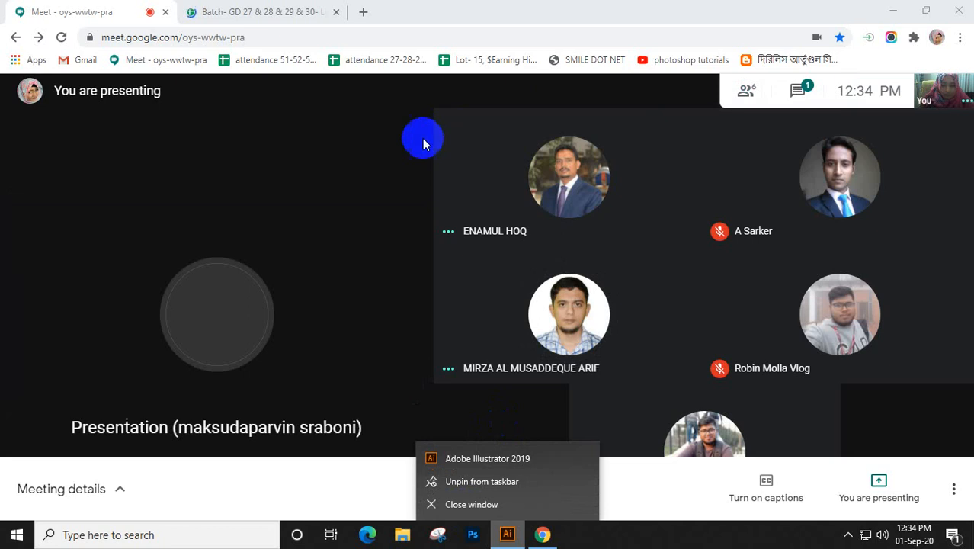
click(308, 217)
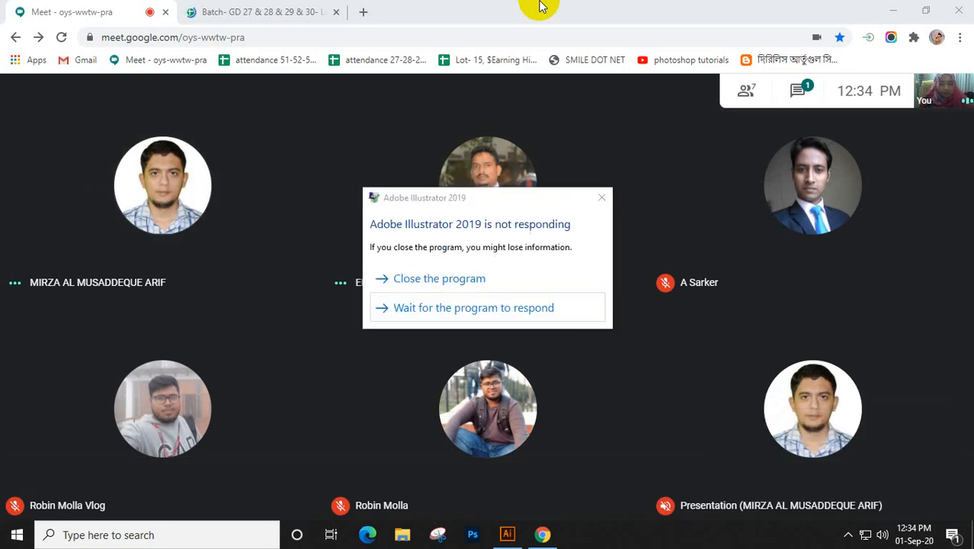
click(438, 279)
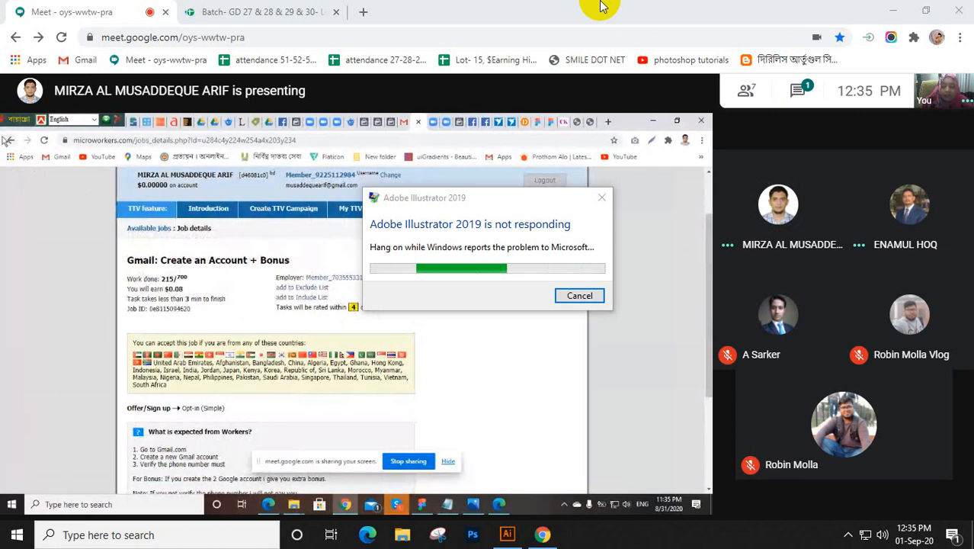
drag(538, 196, 741, 18)
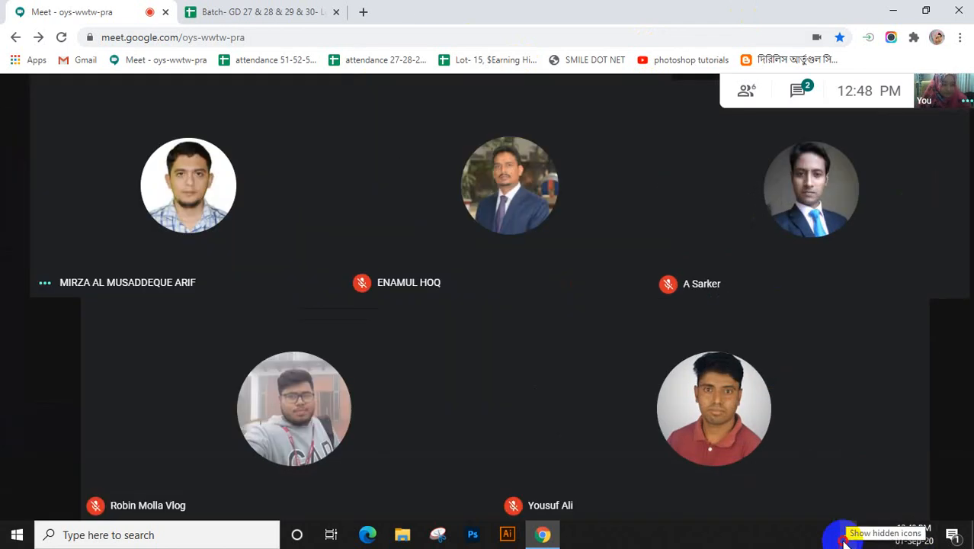
Show the hidden system tray icons
click(847, 534)
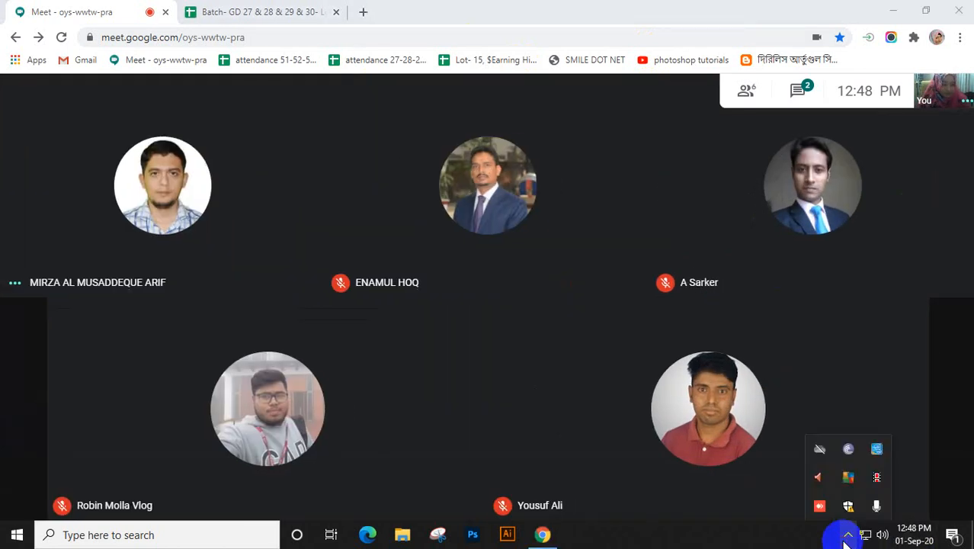